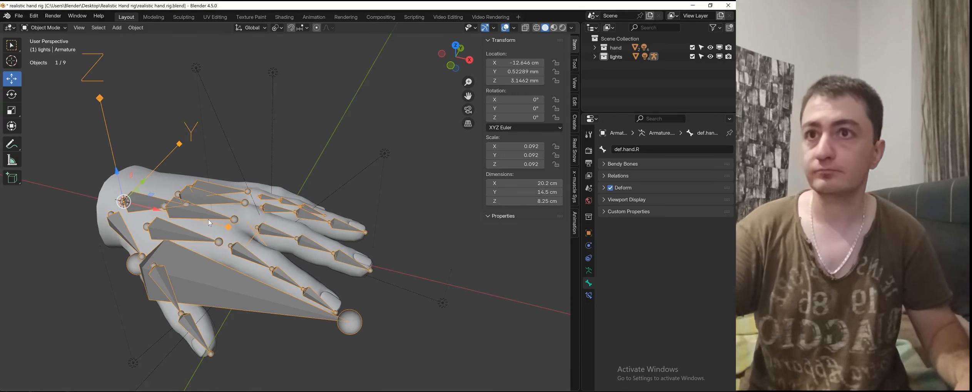
Step: Switch the hand armature to Pose Mode and select the index finger's palm bone def.hand1.R
middle_click_drag(148, 227, 232, 198)
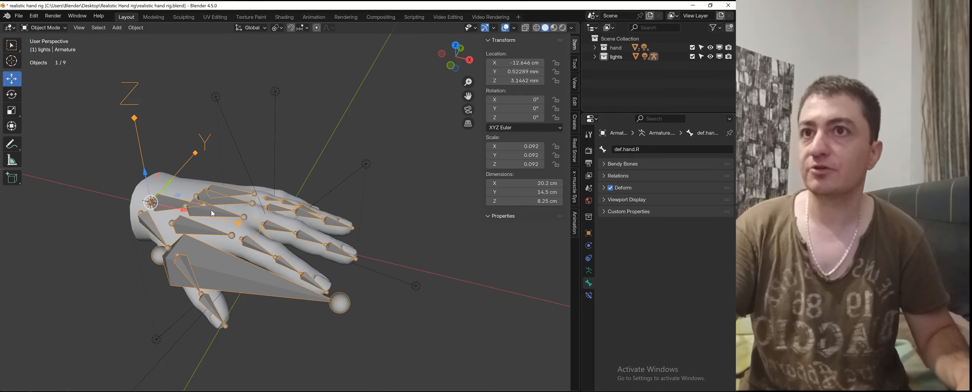
scroll(212, 213, "down", 3)
key("ctrl+Tab")
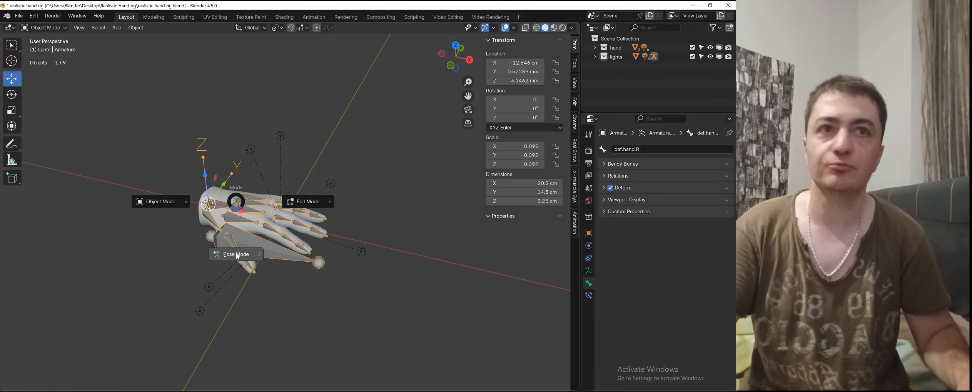
left_click(238, 257)
scroll(252, 178, "up", 2)
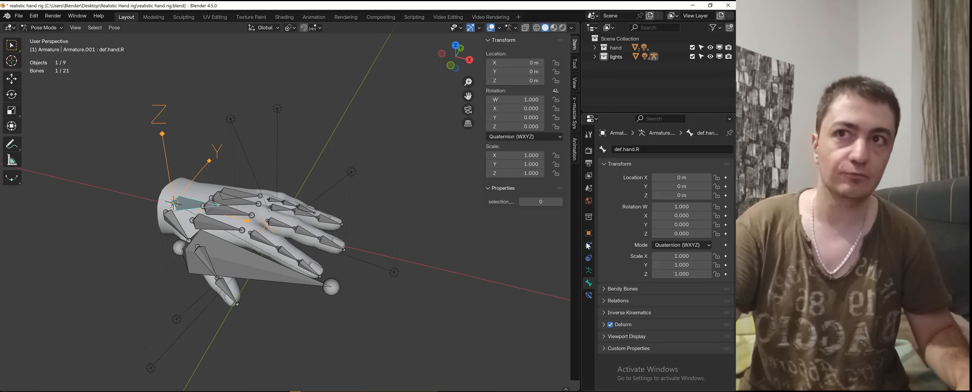
left_click(223, 223)
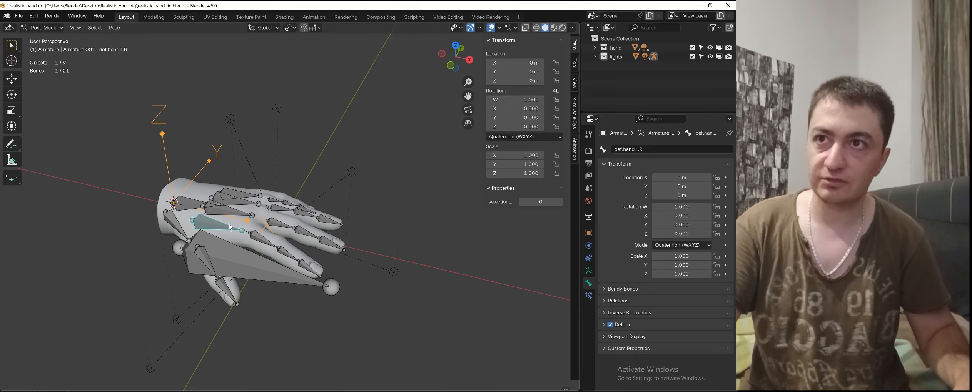
scroll(215, 227, "up", 2)
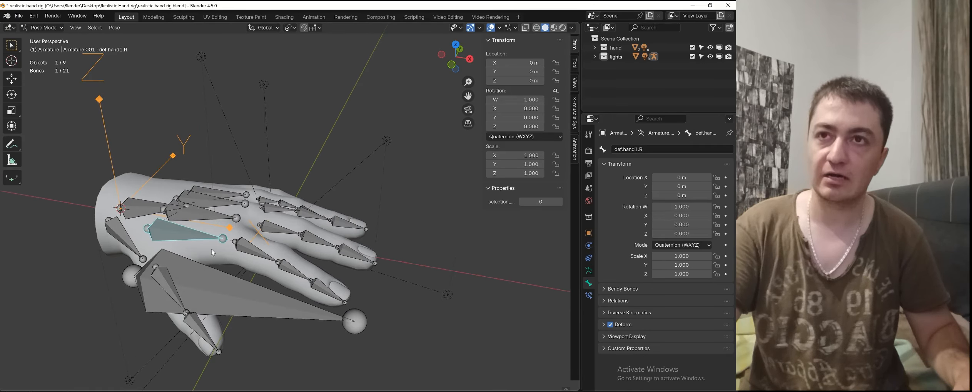
Step: Display the armature's bone axes to examine their orientation on the hand, and hide them again
left_click(589, 271)
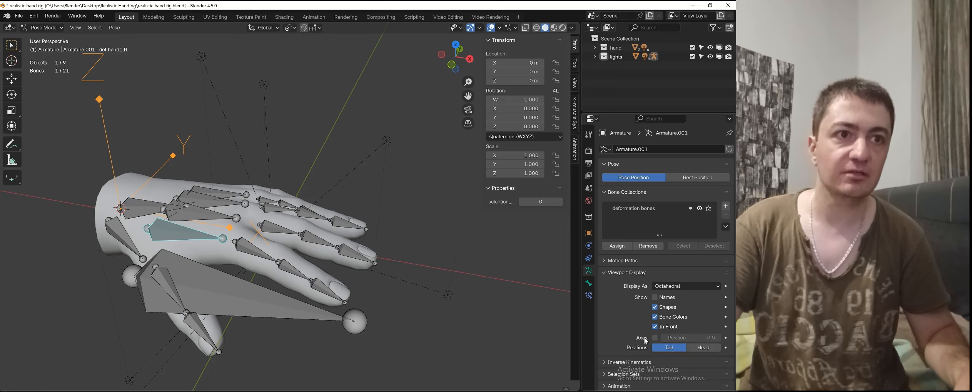
left_click(654, 338)
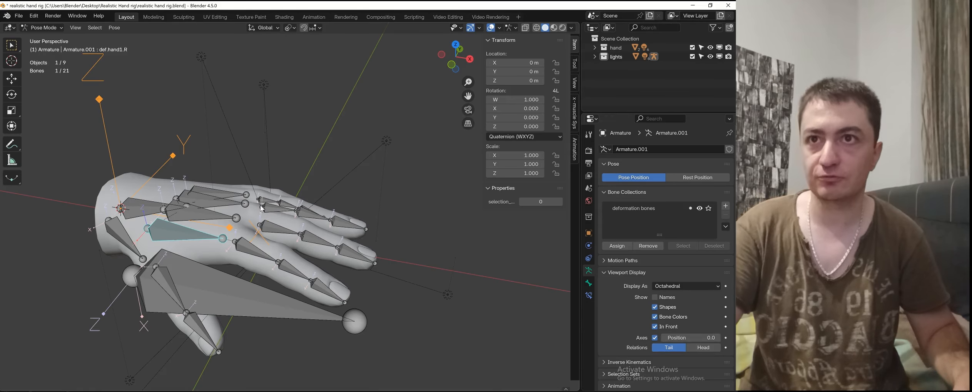
middle_click_drag(223, 216, 285, 216)
scroll(215, 203, "up", 3)
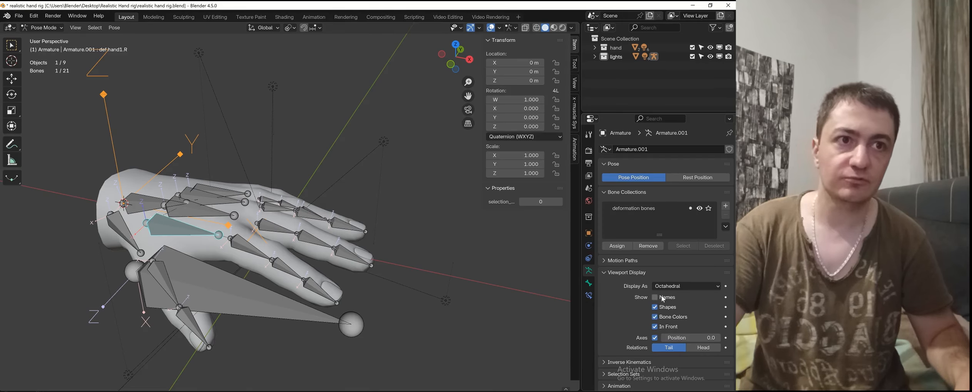
left_click(654, 338)
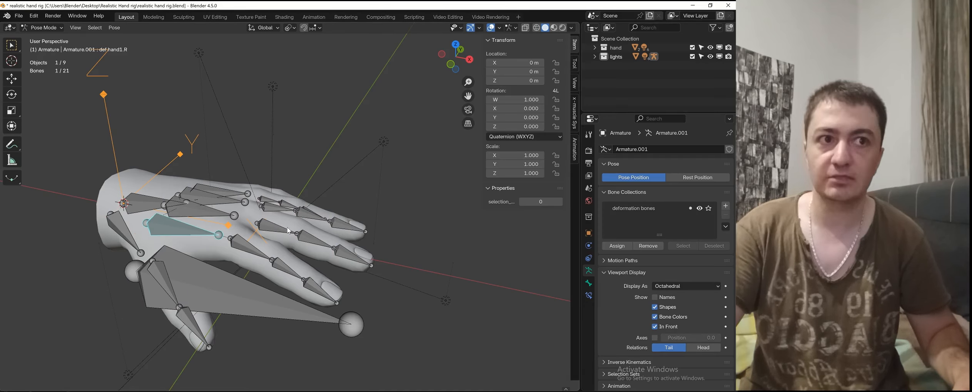
left_click(656, 340)
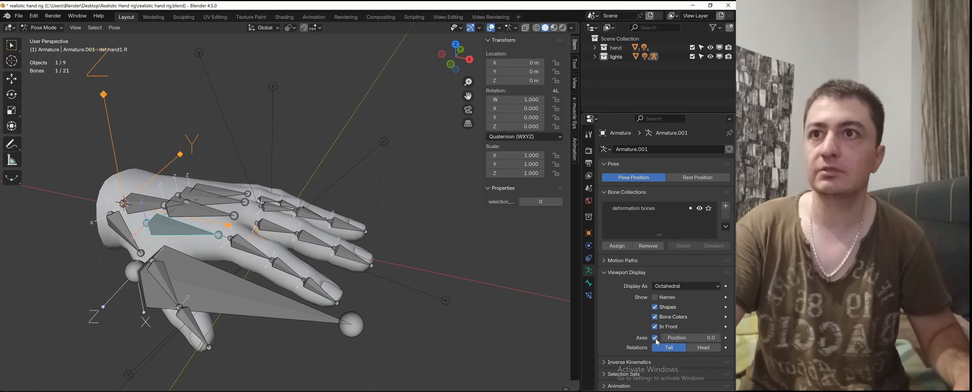
left_click(655, 339)
middle_click_drag(335, 196, 314, 166)
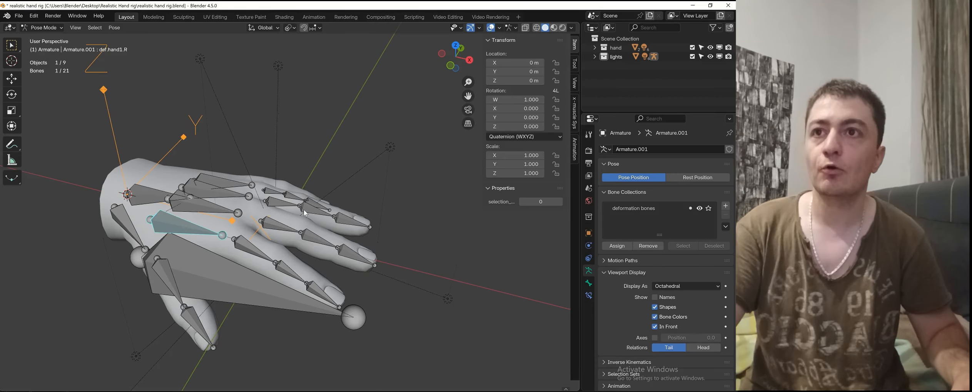
middle_click_drag(304, 213, 218, 212)
middle_click_drag(252, 243, 328, 229)
scroll(258, 214, "up", 2)
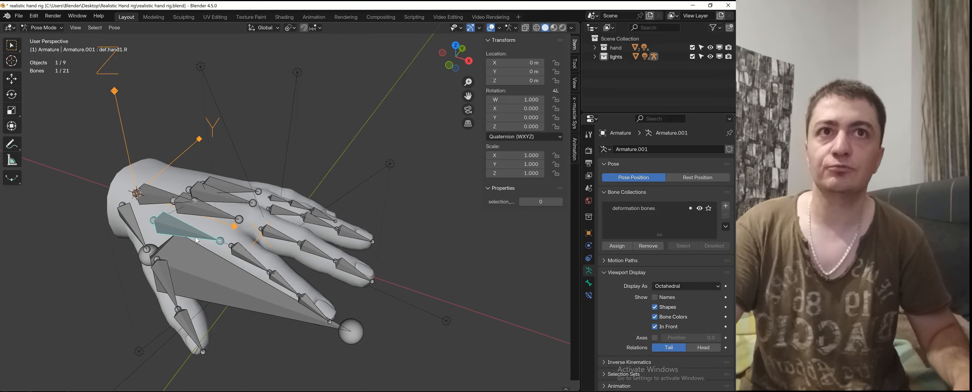
left_click(509, 137)
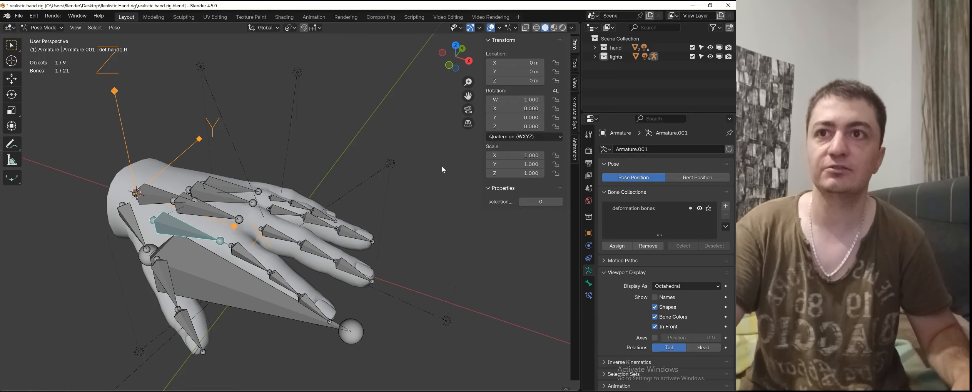
left_click(241, 252)
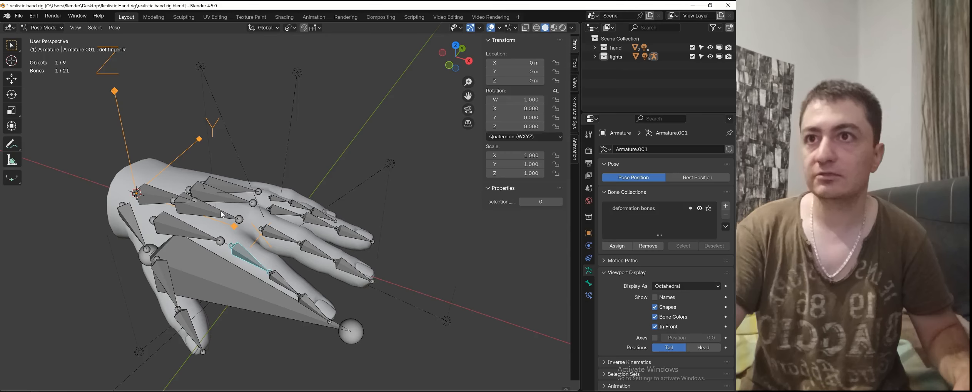
middle_click_drag(220, 211, 236, 198)
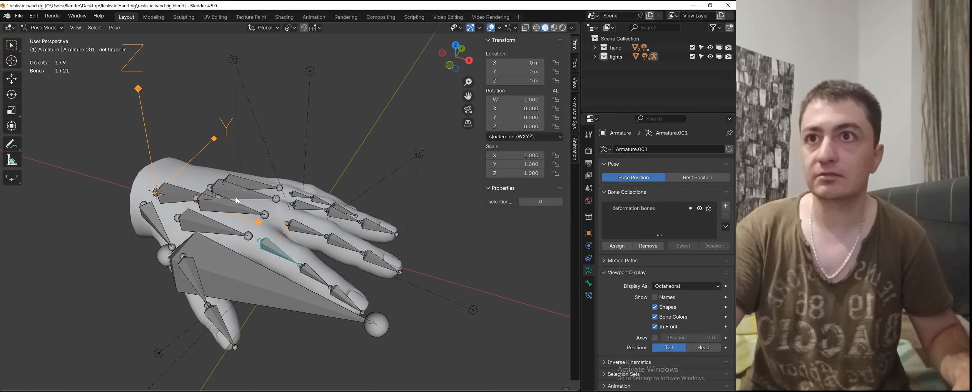
Step: Set the rotation mode of the index and middle finger palm bones, def.hand1.R and def.hand2.R, to XYZ Euler
left_click(206, 227)
left_click(510, 137)
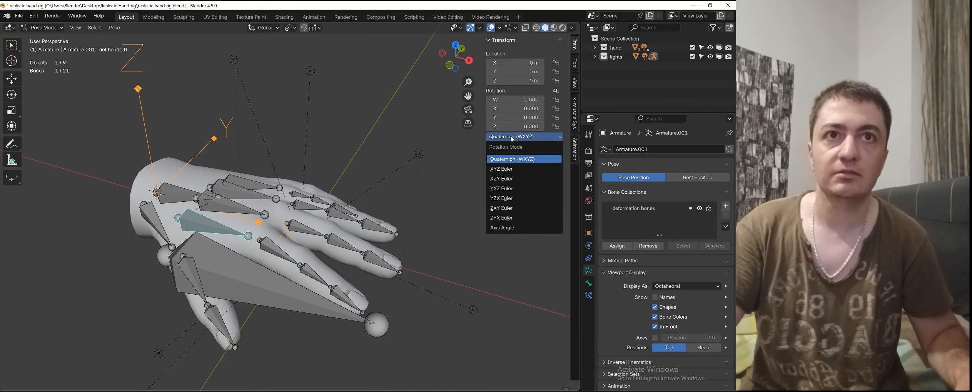
left_click(516, 169)
middle_click_drag(242, 148, 239, 166)
left_click(229, 210)
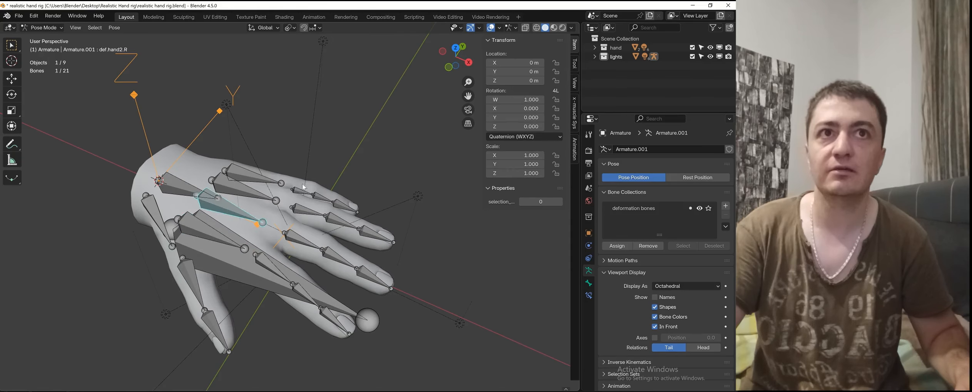
left_click(515, 137)
left_click(515, 168)
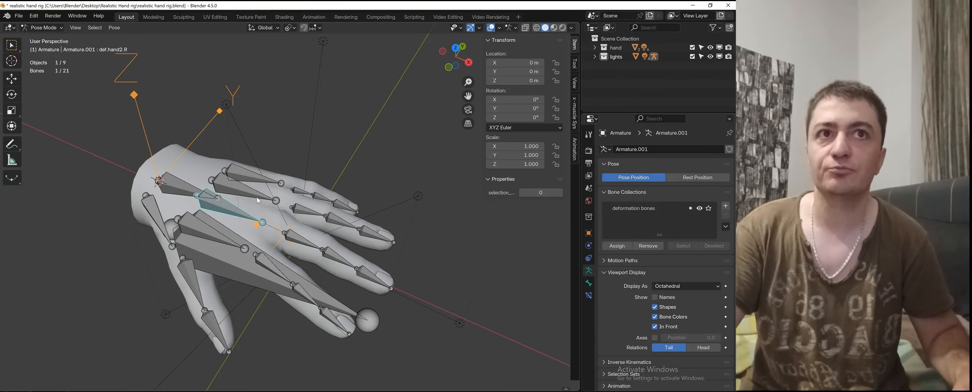
Step: Set the rotation mode of the ring and little finger palm bones, def.hand3.R and def.hand4.R, to XYZ Euler
left_click(257, 198)
left_click(516, 136)
left_click(516, 168)
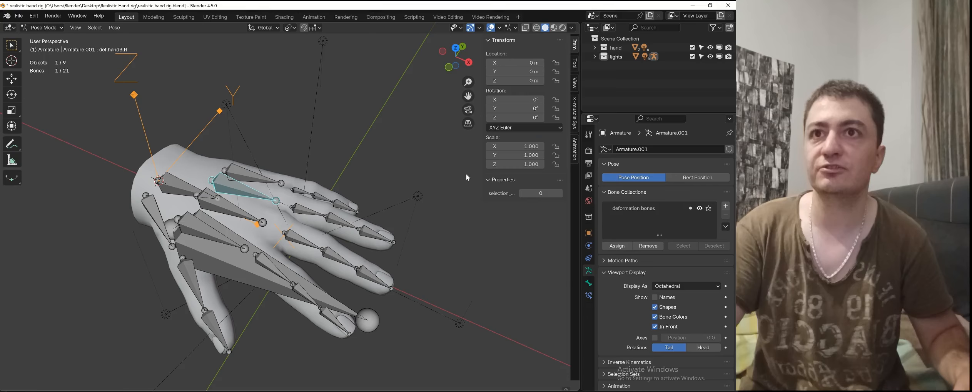
key("ctrl+Tab")
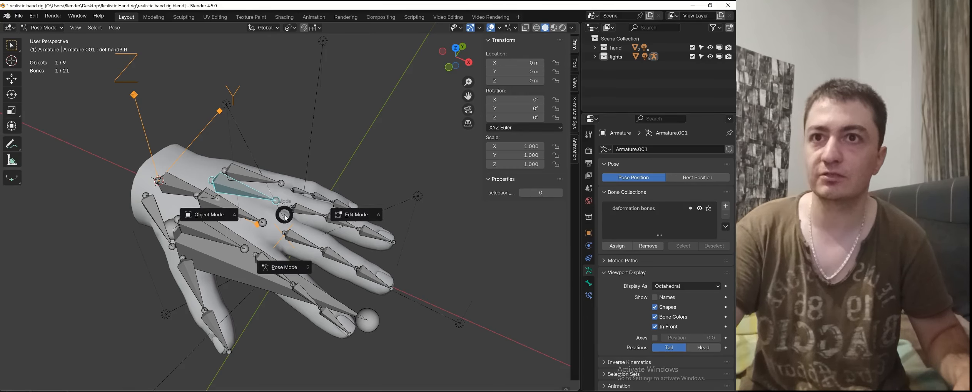
left_click(294, 238)
left_click(252, 176)
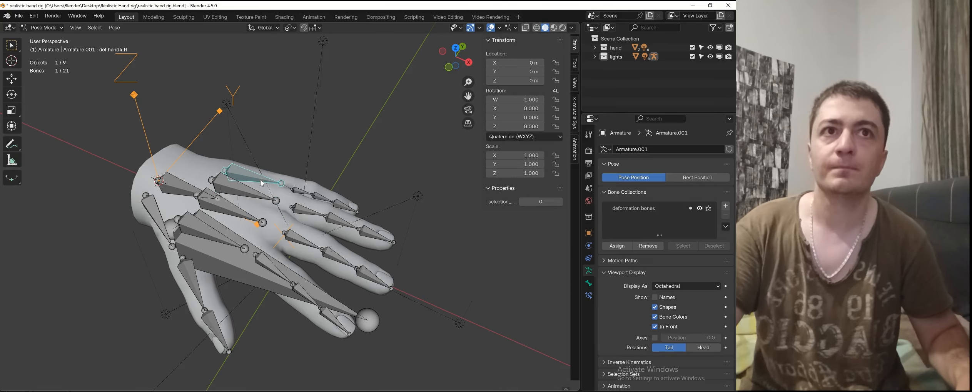
left_click(524, 137)
left_click(501, 169)
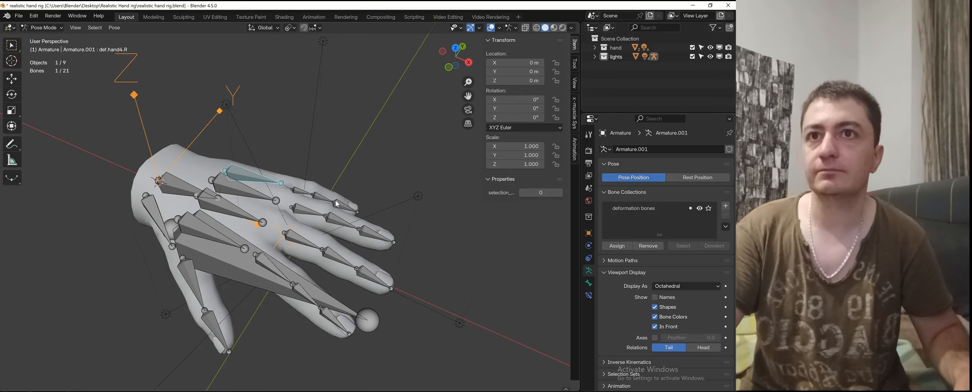
Step: Set the rotation mode of the wrist bone def.hand.R and the thumb's palm bone def.hand5.R to XYZ Euler
middle_click_drag(366, 181, 280, 203)
left_click(178, 212)
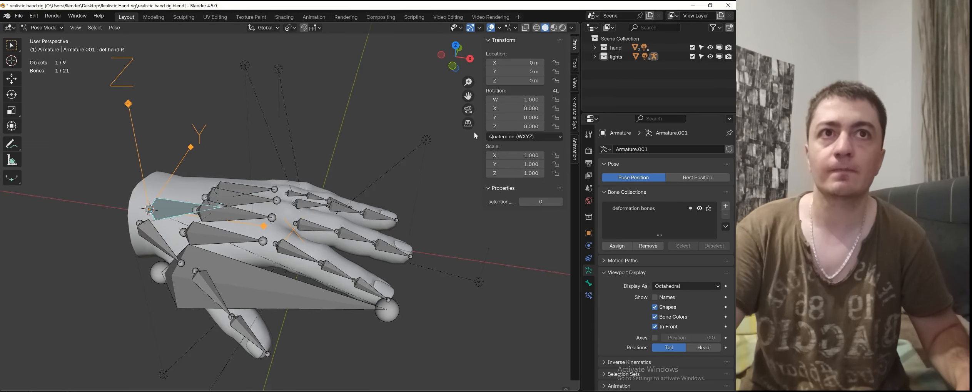
left_click(495, 138)
left_click(509, 168)
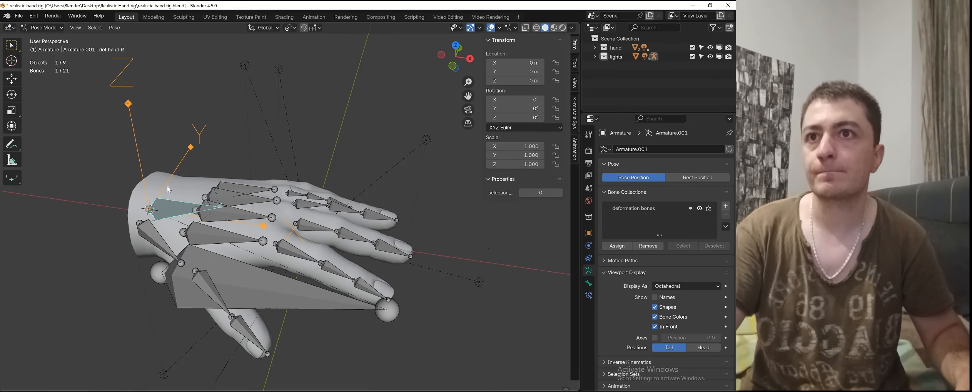
middle_click_drag(327, 200, 286, 231)
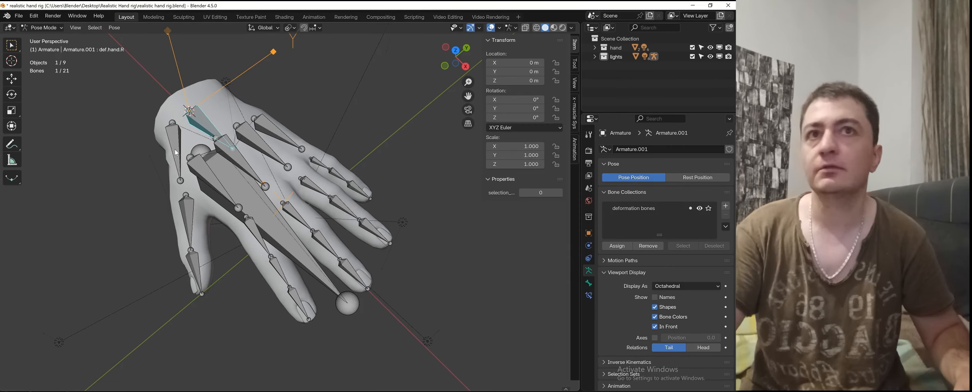
left_click(176, 150)
left_click(531, 142)
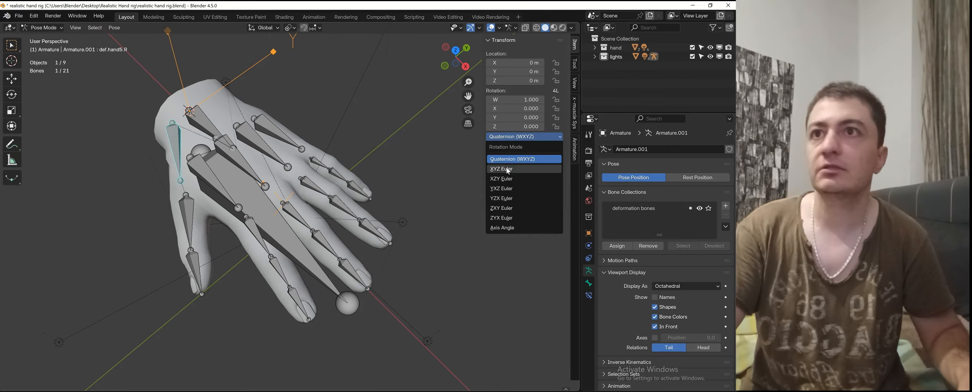
left_click(529, 165)
Step: Set the rotation mode of both thumb bones, def.thumb.R and def.thumb1.R, to XYZ Euler
middle_click_drag(259, 162, 237, 184)
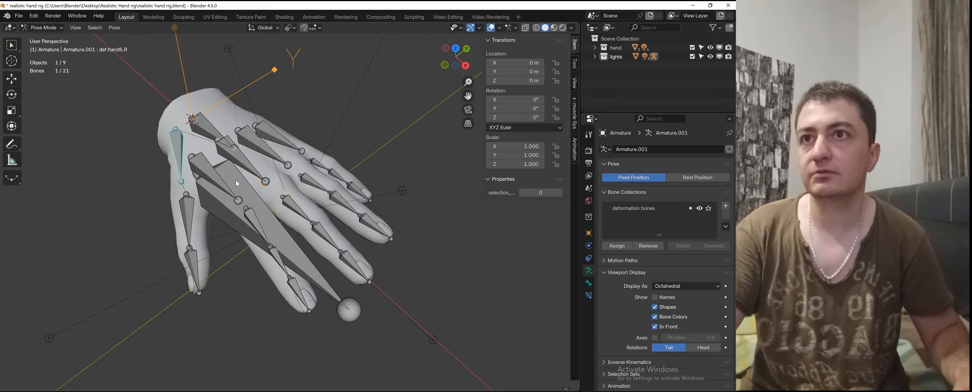
left_click(198, 219)
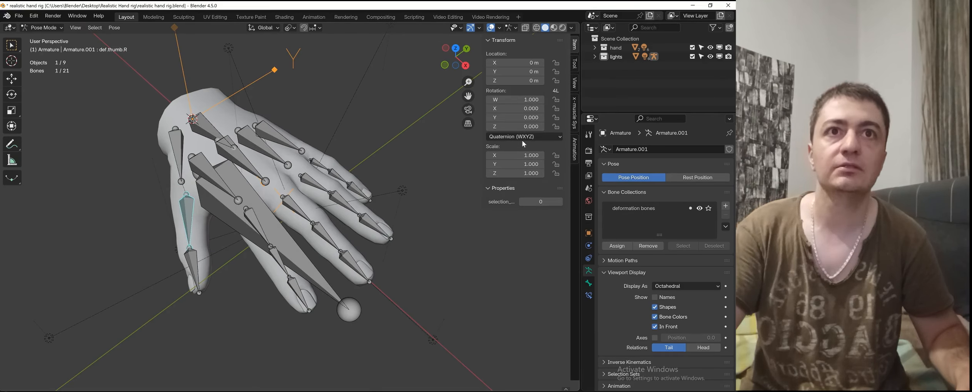
left_click(516, 137)
left_click(508, 169)
left_click(186, 263)
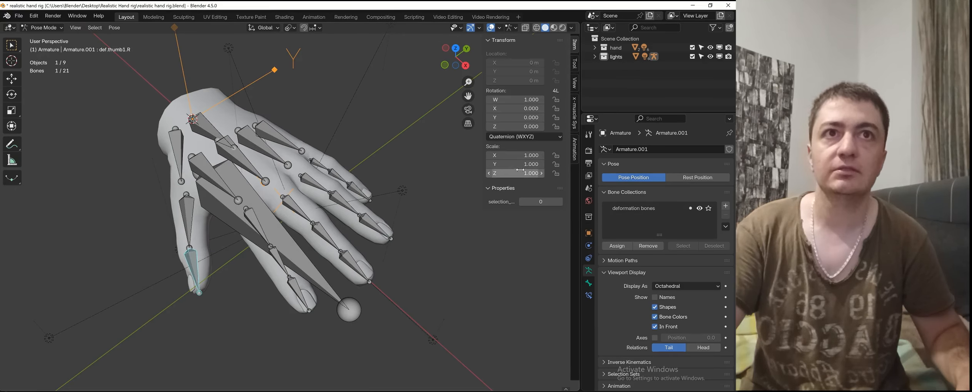
left_click(523, 138)
left_click(515, 173)
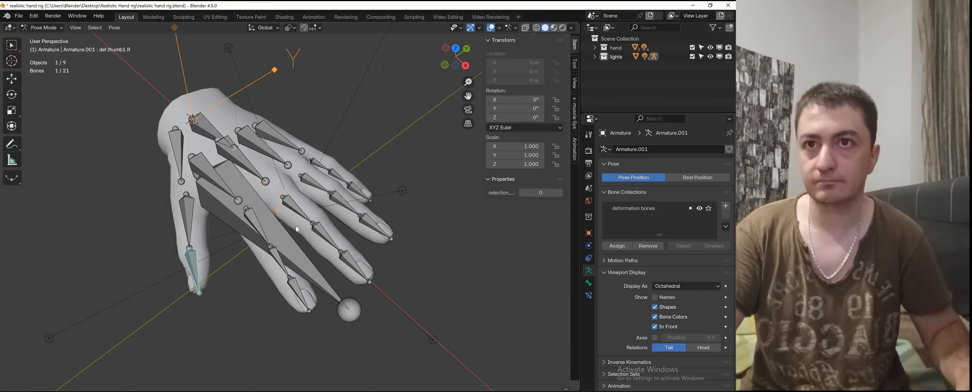
Step: Set the rotation mode of the three index finger bones, from base to tip, to XYZ Euler
middle_click_drag(296, 226, 334, 192)
left_click(279, 209)
left_click(508, 137)
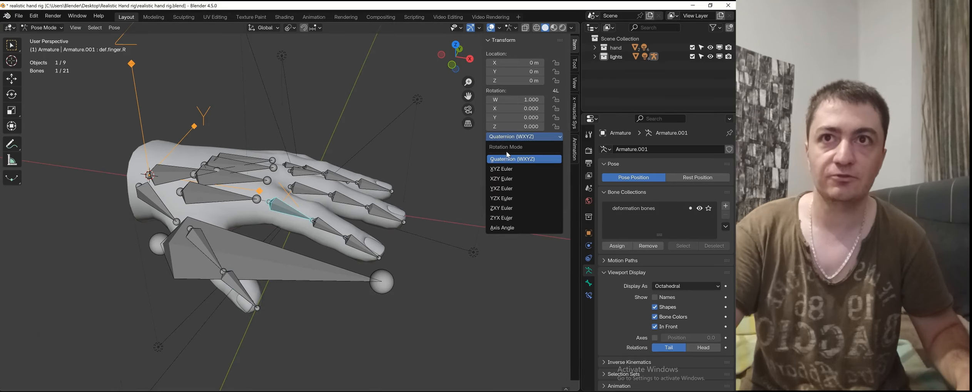
left_click(329, 229)
left_click(523, 137)
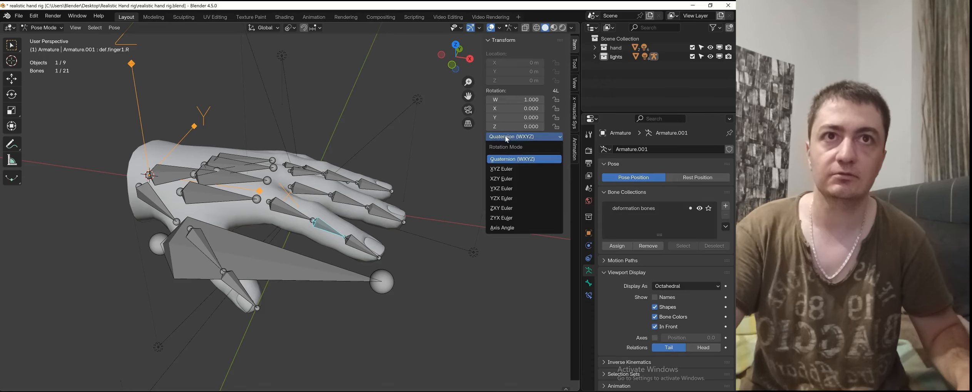
left_click(364, 241)
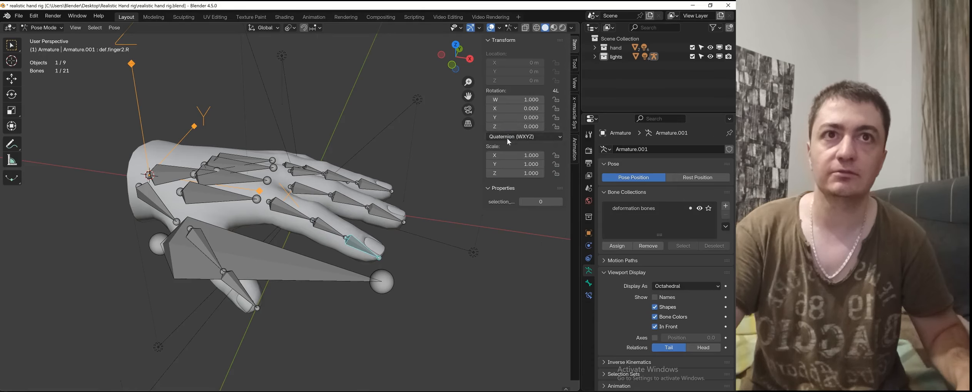
left_click(507, 137)
left_click(515, 171)
Step: Set the rotation mode of the three middle finger bones, def.finger3.R, def.finger4.R and def.finger5.R, to XYZ Euler
middle_click_drag(333, 171, 317, 190, "shift")
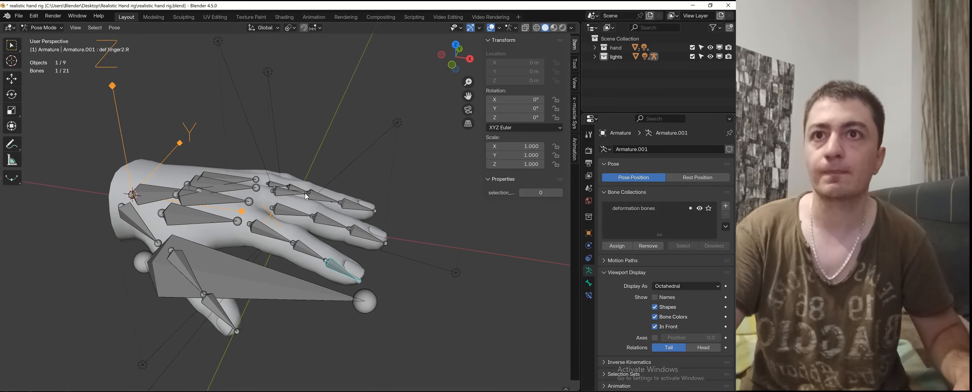
left_click(294, 211)
left_click(502, 137)
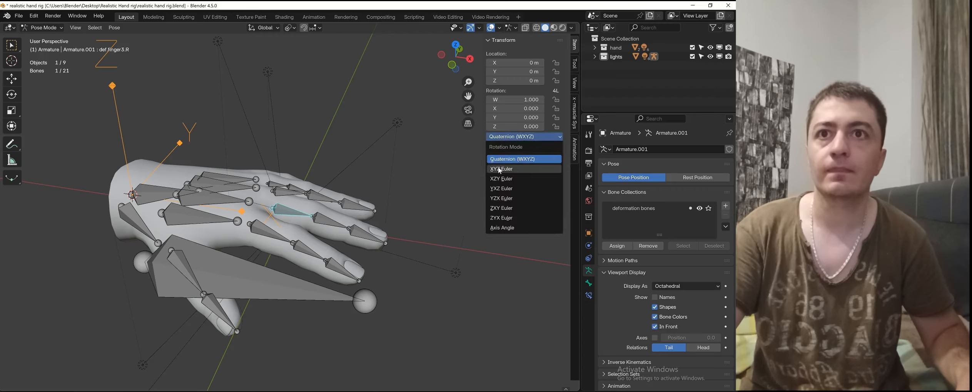
left_click(502, 159)
left_click(331, 223)
left_click(527, 138)
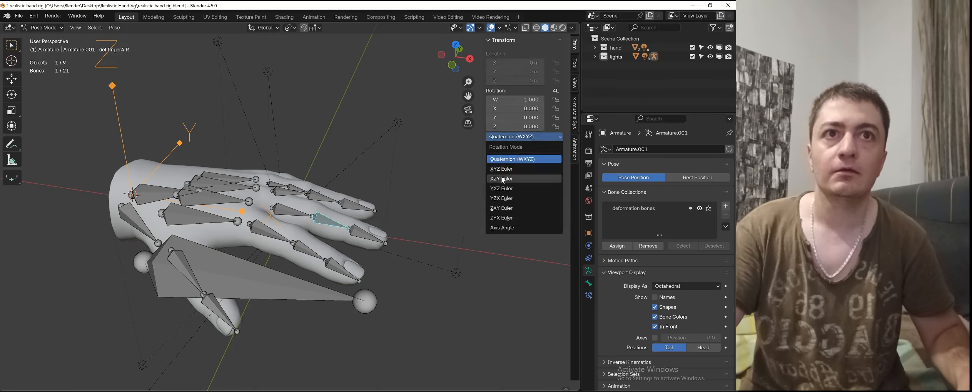
left_click(507, 170)
left_click(366, 233)
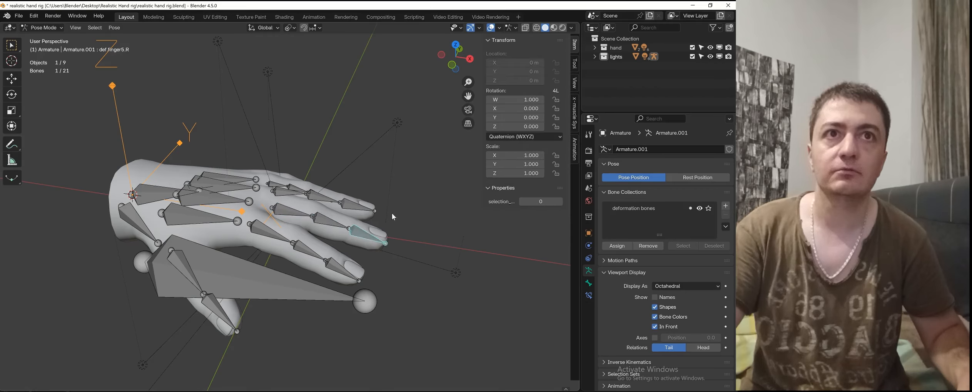
left_click(523, 137)
left_click(511, 170)
Step: Set the rotation mode of the three ring finger bones, def.finger6.R, def.finger7.R and def.finger8.R, to XYZ Euler
middle_click_drag(343, 181, 304, 189)
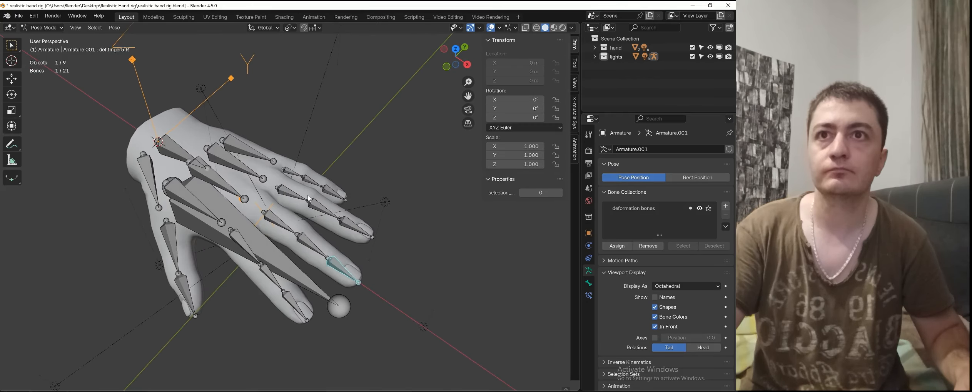
left_click(289, 193)
left_click(523, 136)
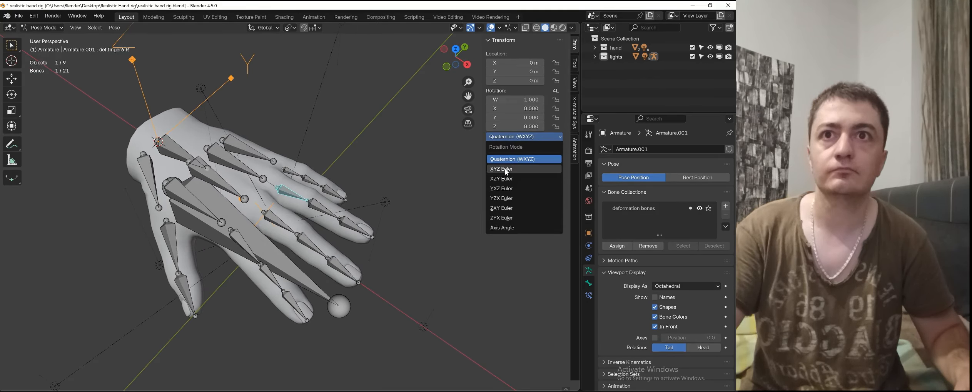
left_click(506, 169)
left_click(326, 207)
left_click(515, 138)
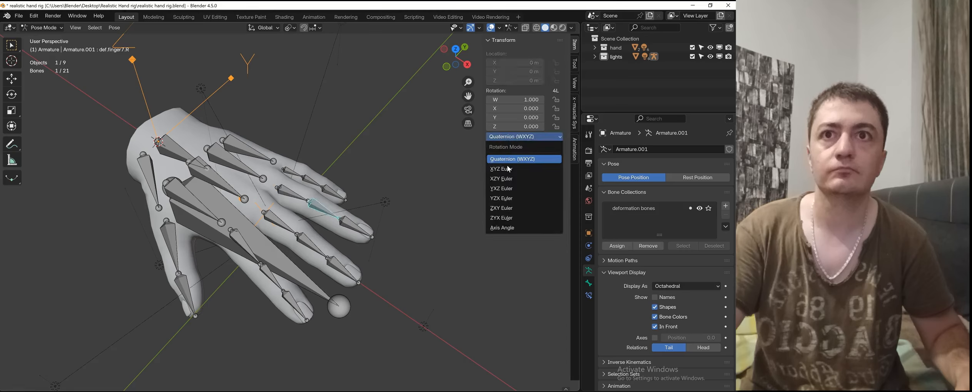
left_click(506, 169)
left_click(356, 228)
left_click(518, 137)
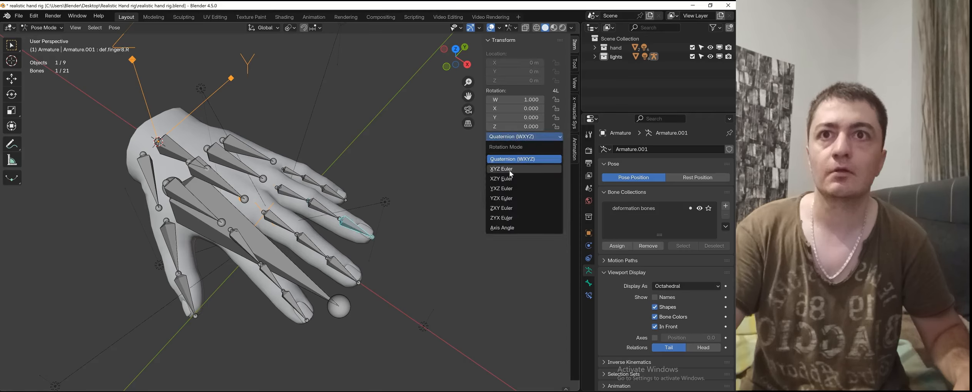
left_click(506, 169)
Step: Set the rotation mode of the three little finger bones, def.finger9.R, def.finger10.R and def.finger11.R, to XYZ Euler
left_click(289, 172)
left_click(518, 138)
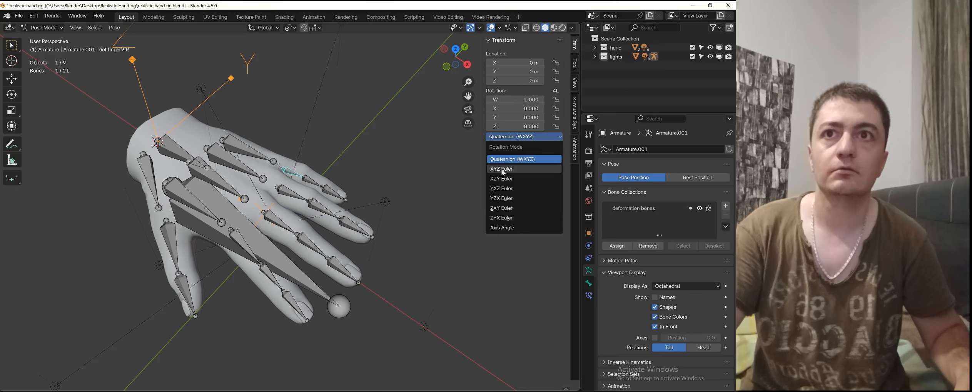
left_click(506, 169)
middle_click_drag(339, 175, 324, 184)
left_click(320, 185)
left_click(512, 138)
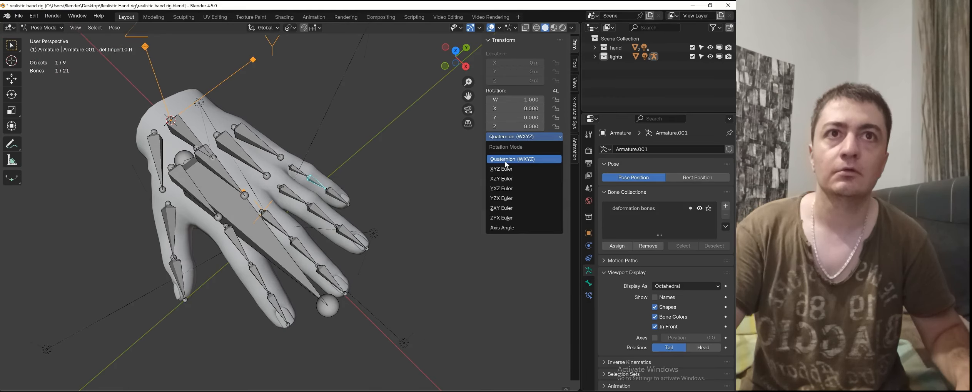
left_click(507, 169)
left_click(335, 199)
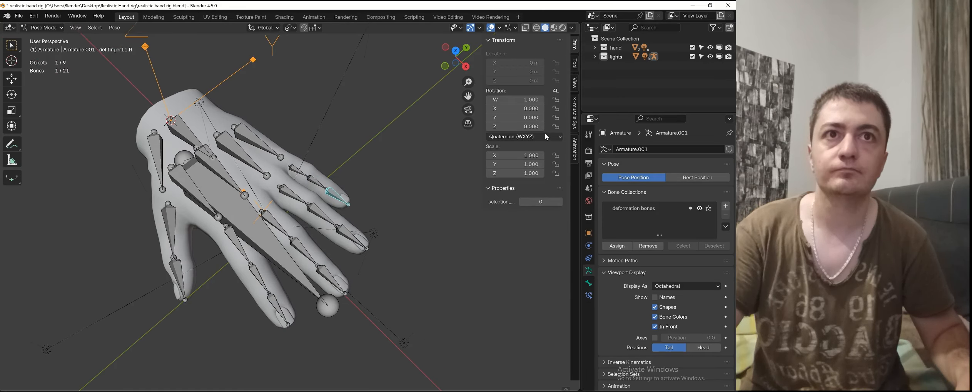
left_click(516, 137)
left_click(513, 168)
Step: Switch the armature's viewport display from octahedral bones to B-Bone
middle_click_drag(384, 171, 395, 137)
middle_click_drag(333, 155, 300, 133, "shift")
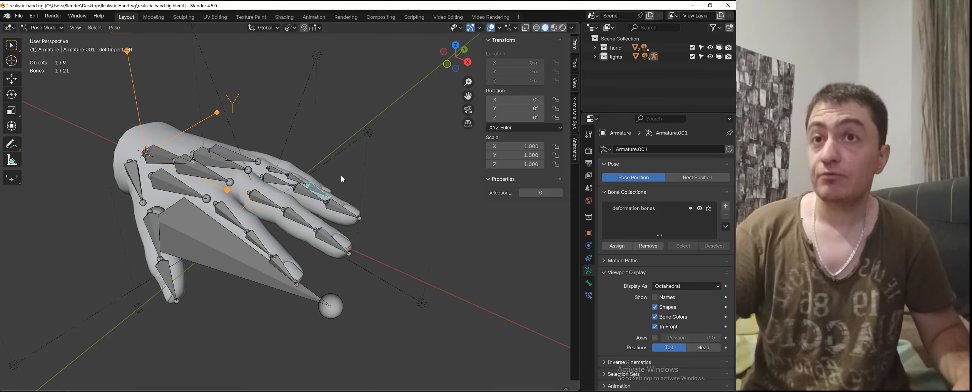
mouse_move(330, 182)
middle_mouse_down()
mouse_move(317, 178)
mouse_move(331, 177)
middle_mouse_up()
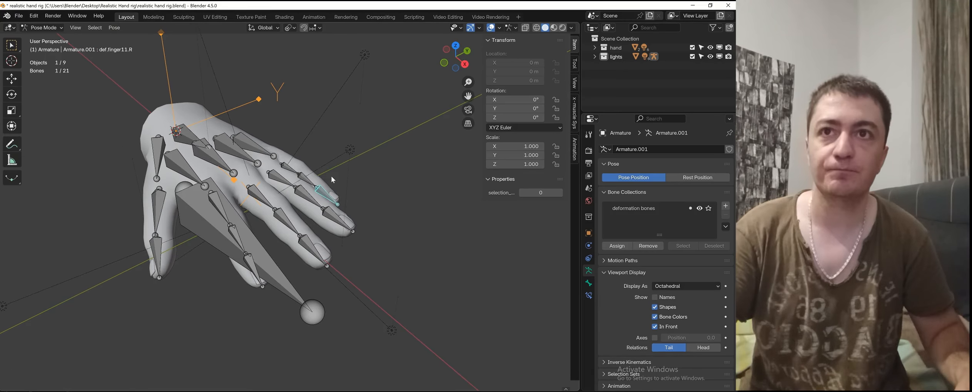
middle_click_drag(331, 176, 385, 150)
left_click(284, 232)
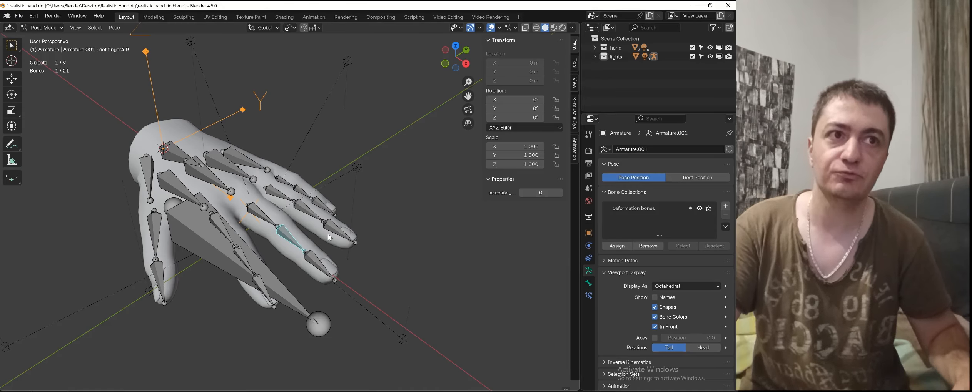
left_click(677, 287)
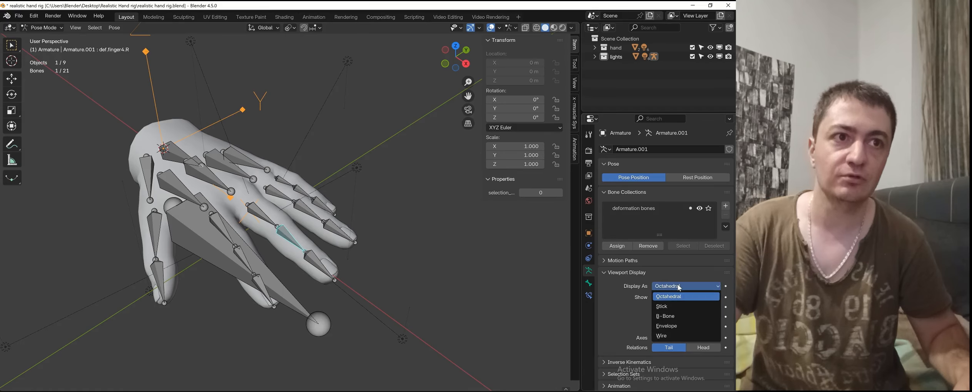
left_click(672, 316)
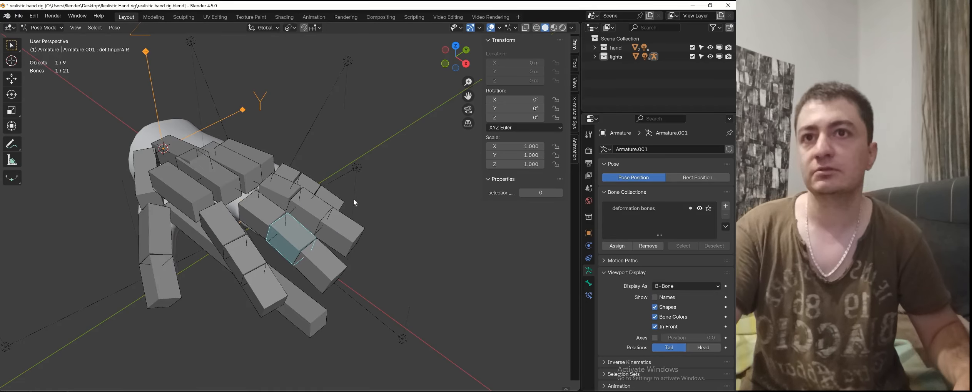
Step: Select all bones, scale their B-Bone display size down to about 5.63 cm, and clear the selection
middle_click_drag(353, 199, 374, 166)
middle_click_drag(257, 185, 354, 213)
key("a")
scroll(302, 217, "up", 1)
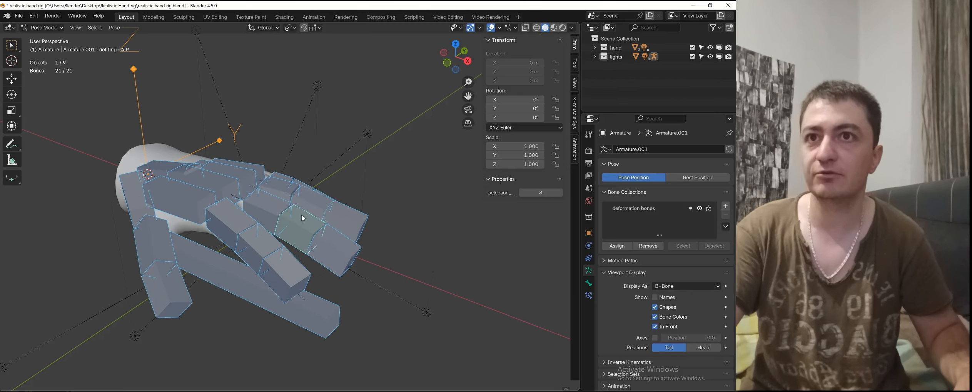
key("alt+a")
key("a")
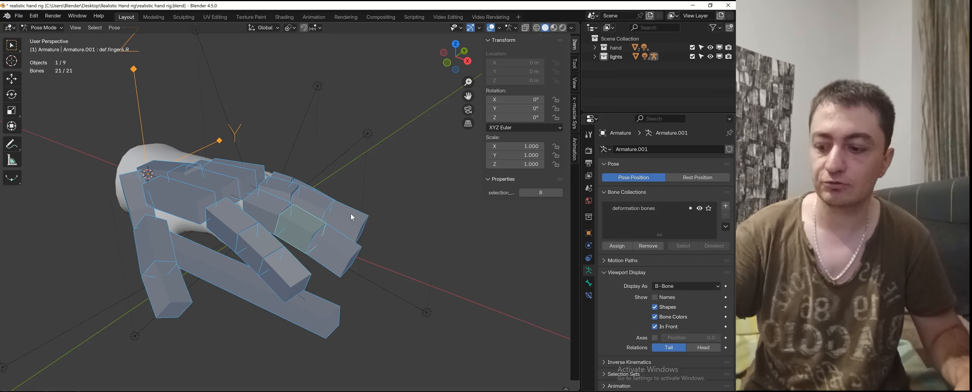
key("ctrl+alt+s")
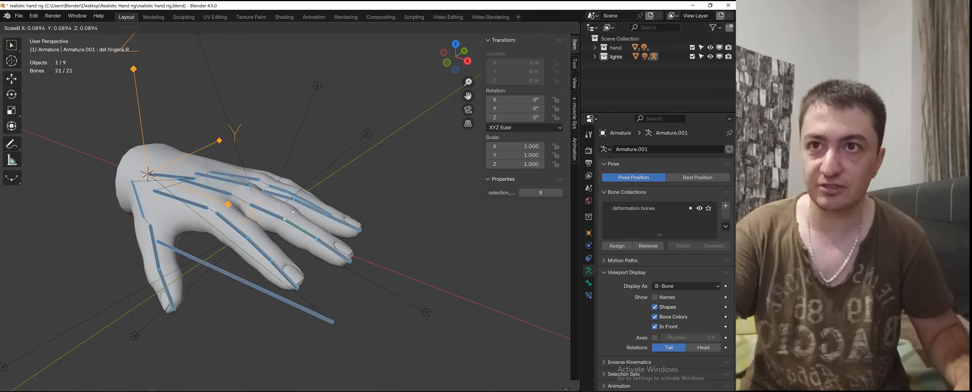
left_click(288, 216)
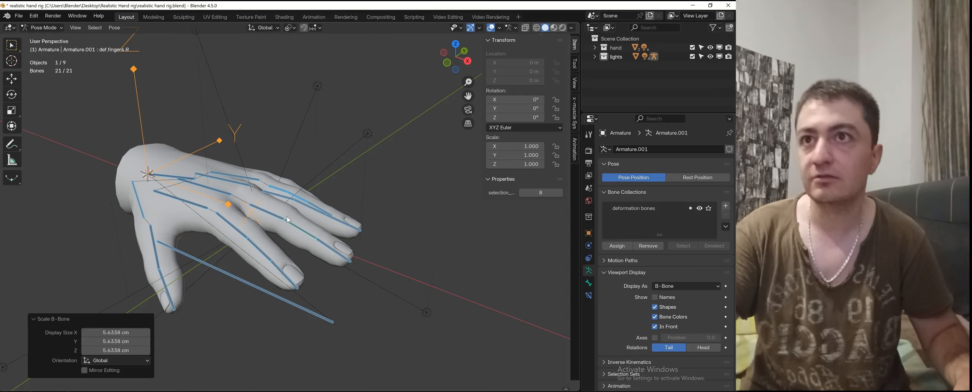
mouse_move(328, 177)
middle_mouse_down()
mouse_move(309, 197)
mouse_move(330, 177)
middle_mouse_up()
left_click(322, 178)
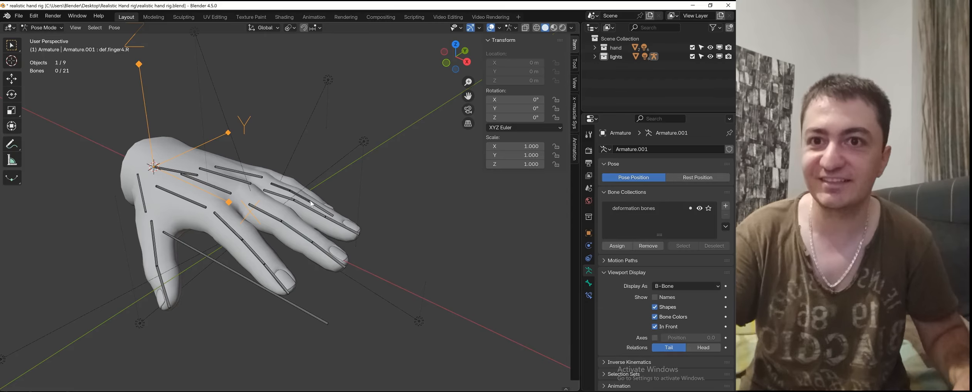
Step: Select every bone of the hand armature except the Root bone below the hand
middle_click_drag(340, 193, 348, 208)
middle_click_drag(356, 191, 273, 308)
key("a")
left_click(300, 288, "shift")
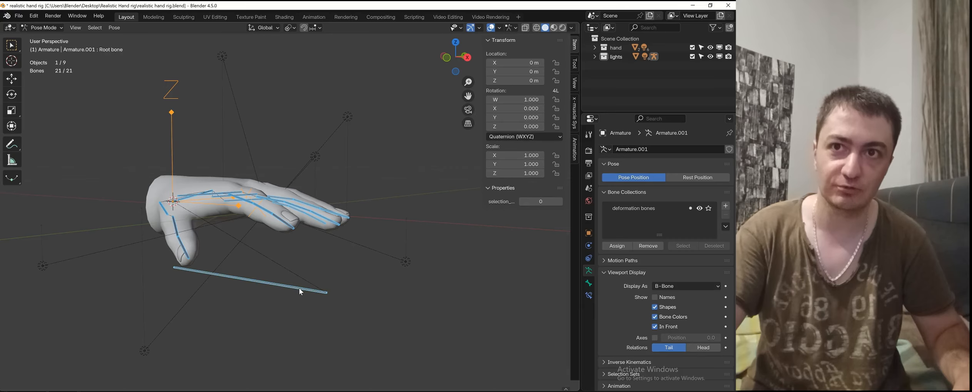
left_click(300, 289, "shift")
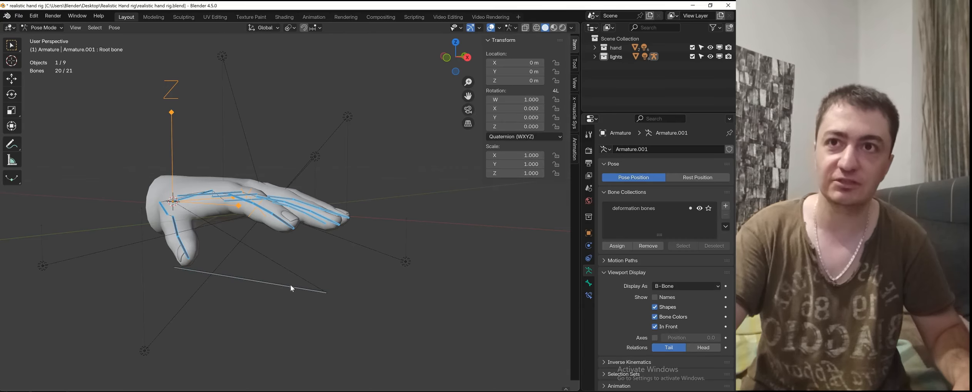
middle_click_drag(379, 184, 379, 232)
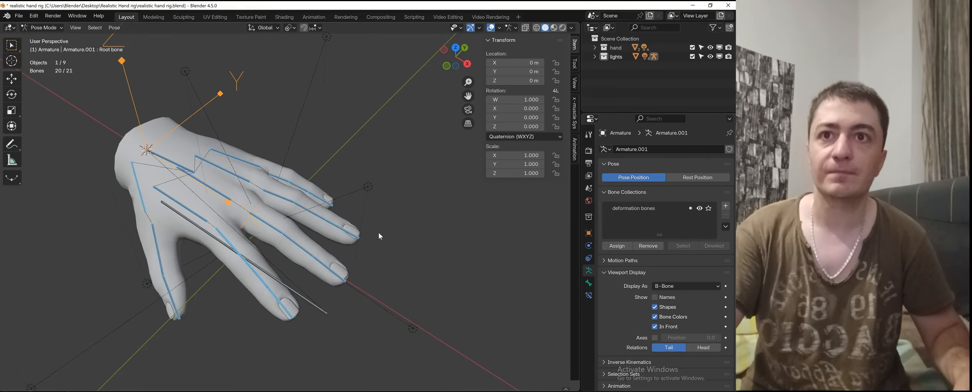
Step: Enter Edit Mode on the armature and duplicate the selected hand bones in place, without moving the copies
key("ctrl+Tab")
key("ctrl+Tab")
left_click(434, 231)
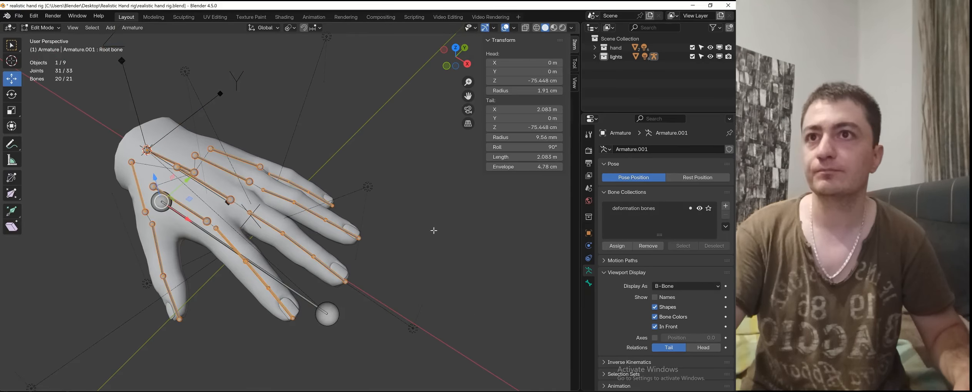
middle_click_drag(402, 222, 396, 215)
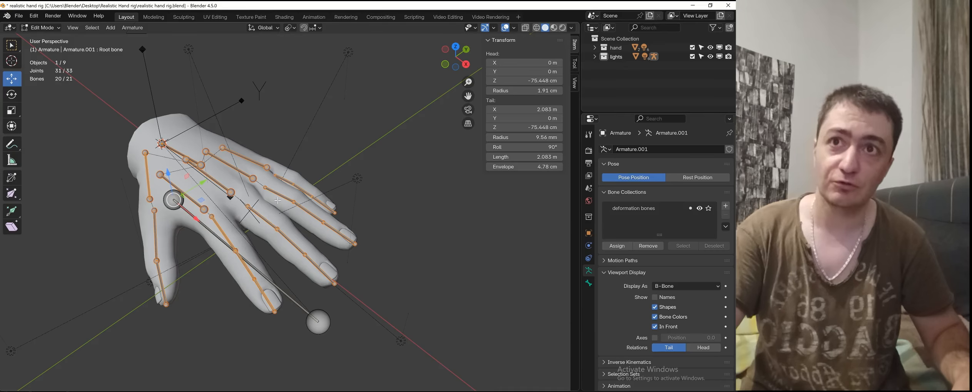
middle_click_drag(284, 260, 291, 191)
middle_click_drag(426, 182, 404, 221)
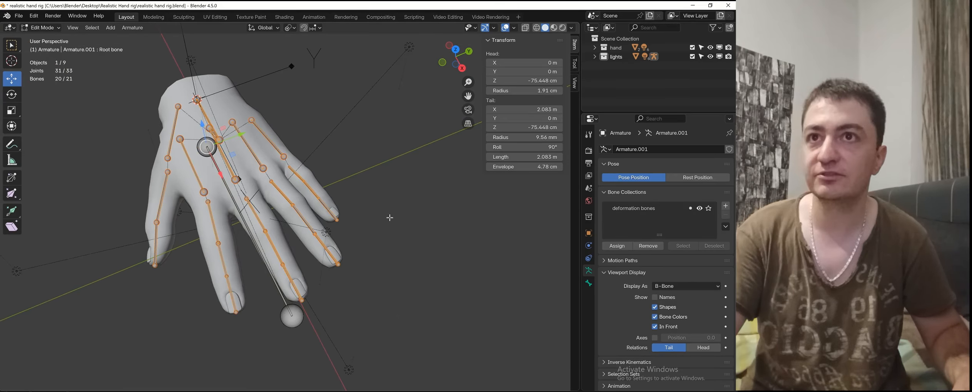
key("shift+d")
right_click(412, 173)
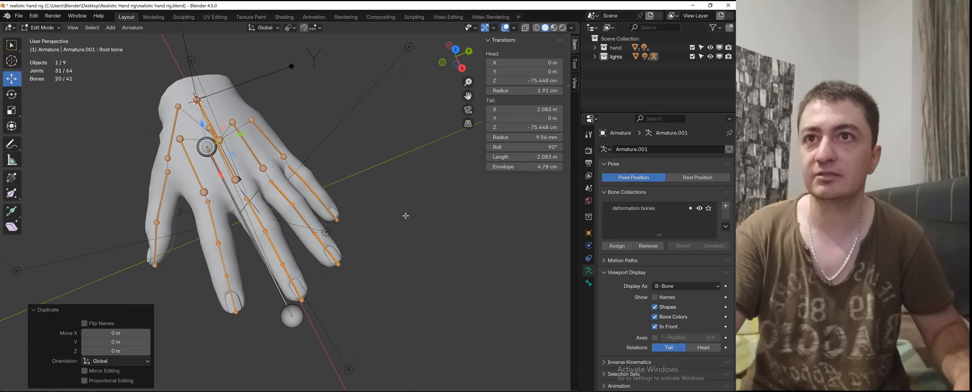
Step: Thicken the duplicated bones by scaling their B-Bone display size up by a factor of about 5.4, with a slight further adjustment
middle_click_drag(416, 219, 430, 190)
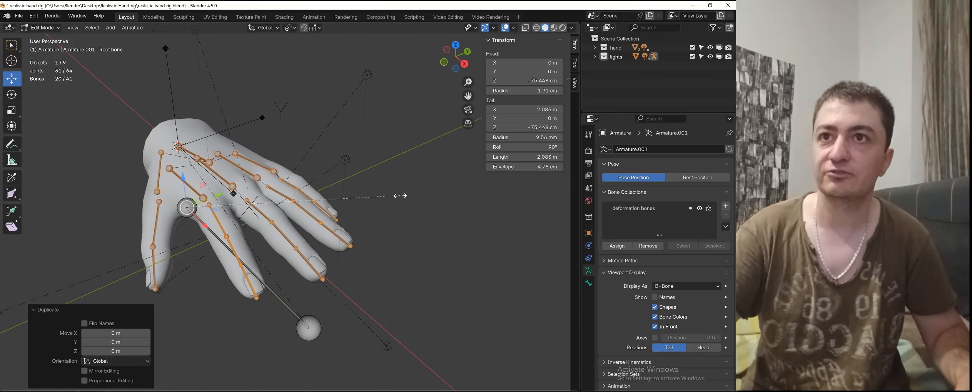
key("ctrl+alt+s")
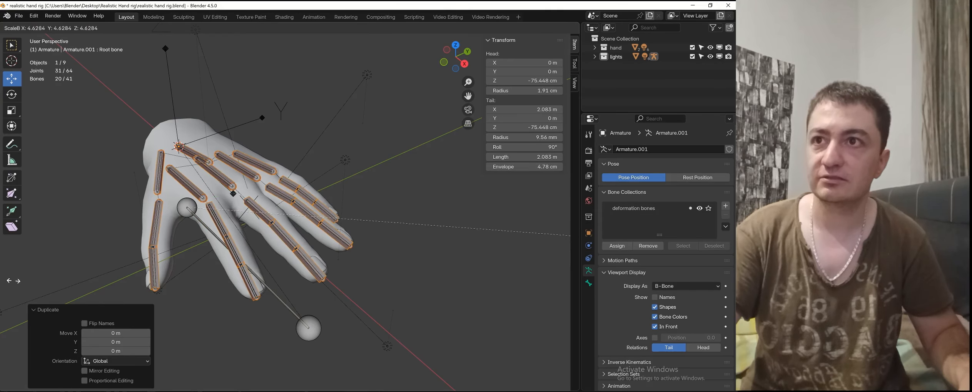
left_click(138, 300)
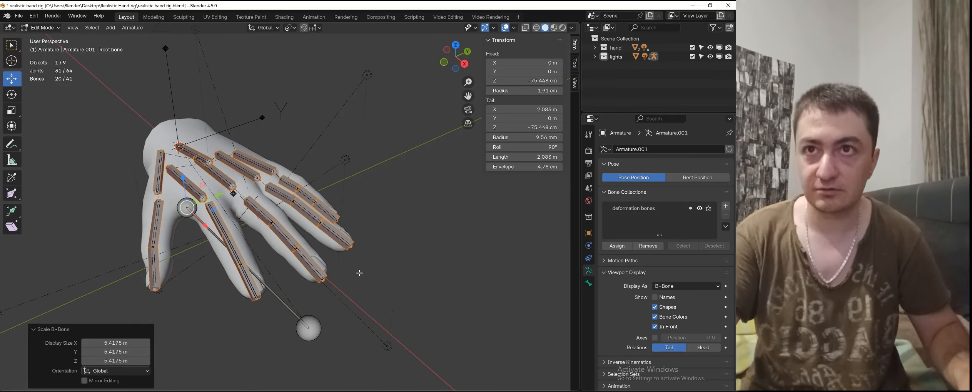
middle_click_drag(359, 273, 382, 265)
key("ctrl+alt+s")
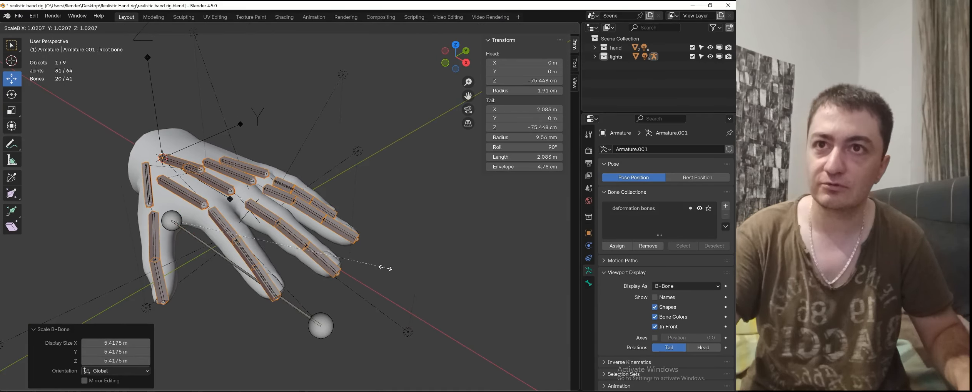
left_click(389, 276)
Step: Deselect all bones and select only the duplicated index finger palm bone, def.hand1.R.001, staying in Edit Mode
middle_click_drag(352, 265, 294, 261)
scroll(333, 264, "up", 2)
key("alt+a")
key("ctrl+Tab")
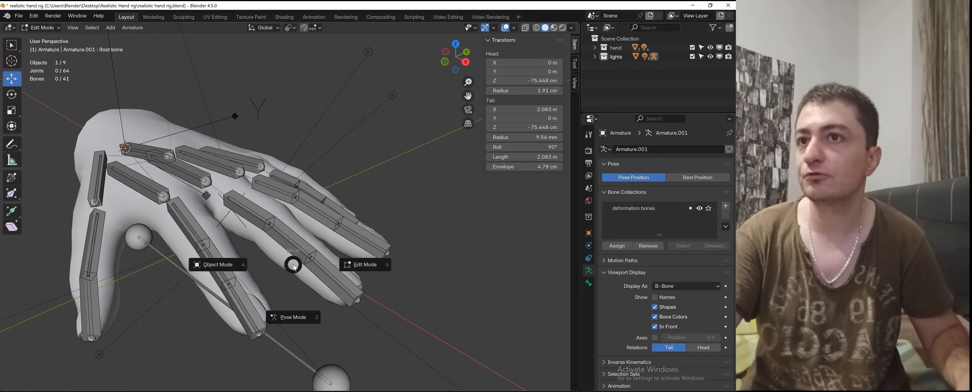
key("Escape")
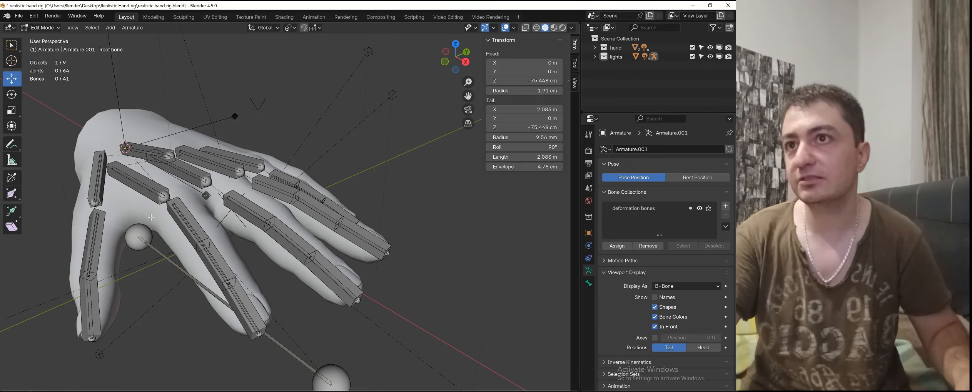
middle_click_drag(294, 266, 309, 287)
left_click(151, 224)
scroll(239, 215, "down", 2)
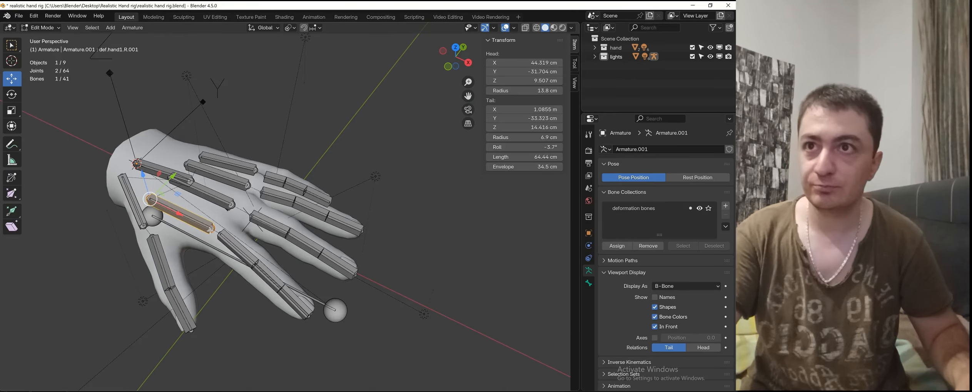
Step: Try moving the duplicated index finger palm bone off the thin bone beneath it, and cancel the move
scroll(210, 230, "up", 1)
key("g")
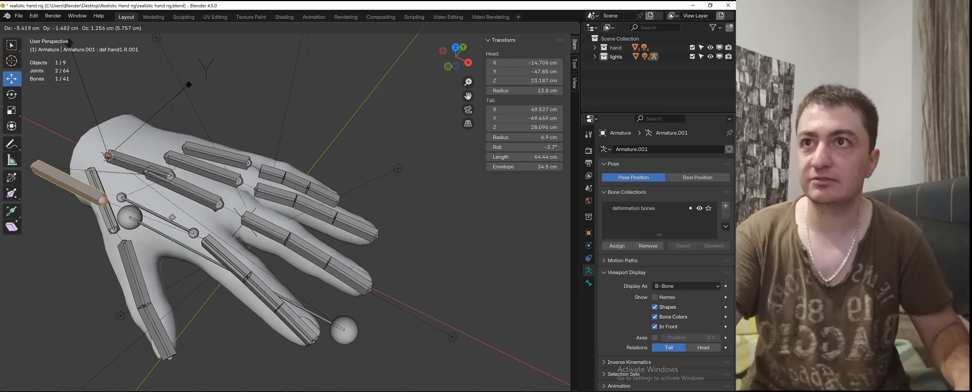
key("Escape")
middle_click_drag(318, 258, 274, 245)
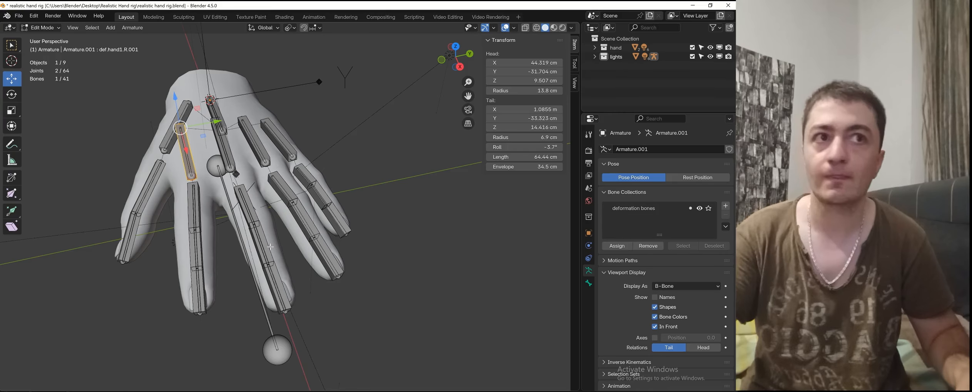
middle_click_drag(187, 252, 201, 252)
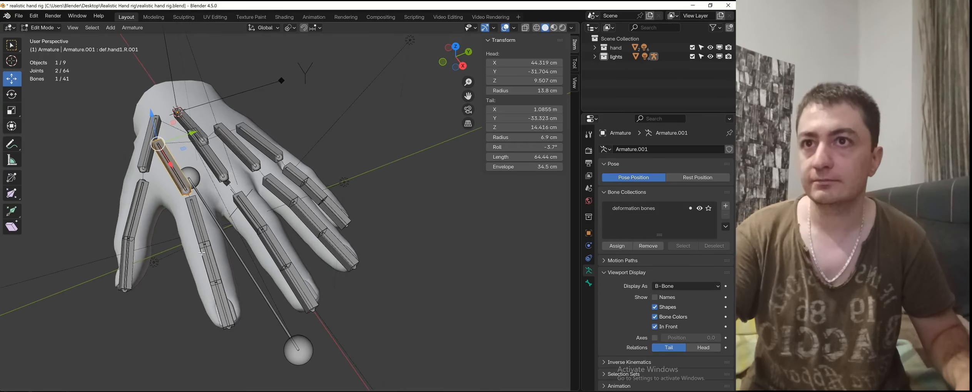
Step: Switch the hand armature to Pose Mode and deselect all of its bones
key("Tab")
left_click(214, 296)
middle_click_drag(210, 295, 262, 252)
key("alt+a")
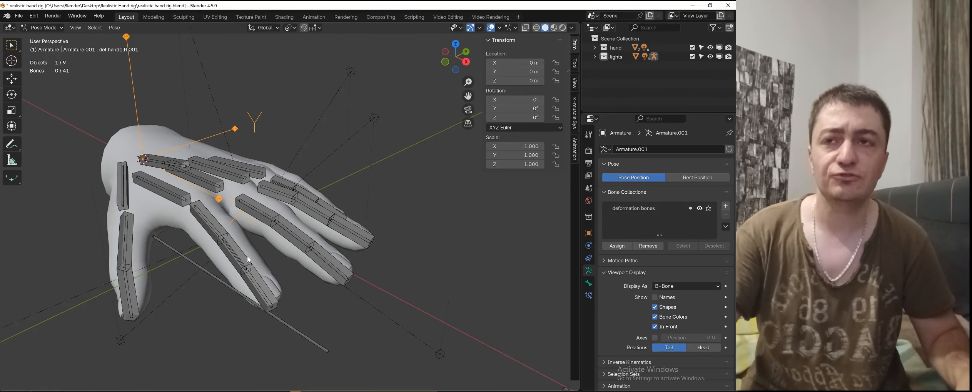
scroll(246, 256, "up", 2)
middle_click_drag(216, 241, 234, 263)
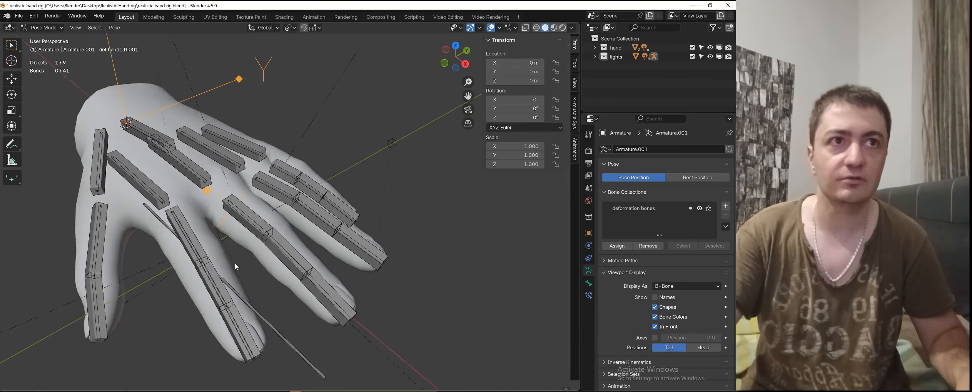
scroll(234, 263, "up", 1)
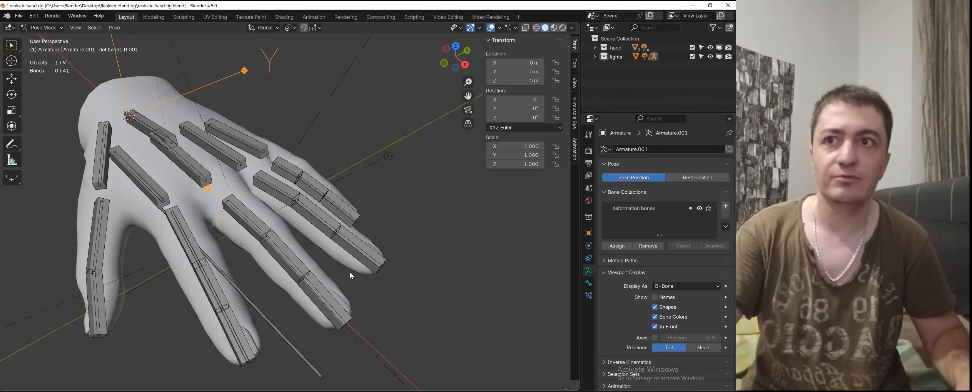
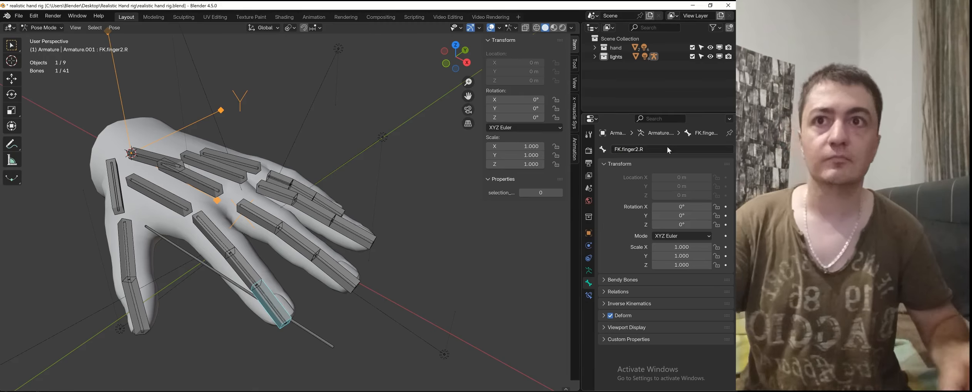
Step: Rename the thick duplicated bone at the base of the middle finger to FK.finger3.R
left_click(258, 214)
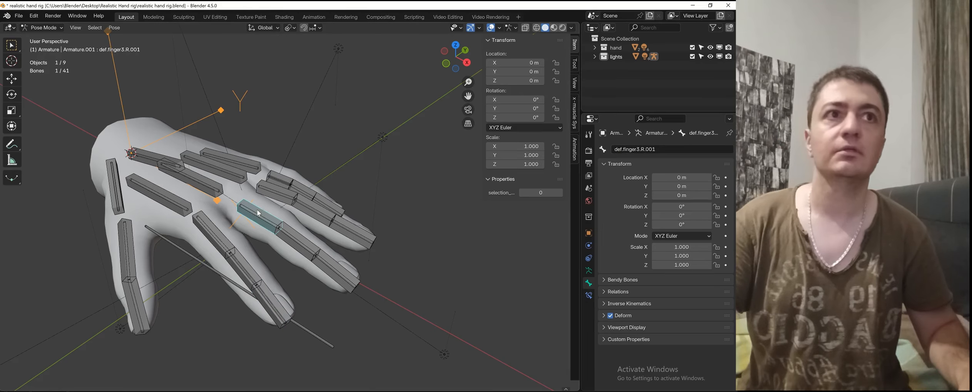
left_click(668, 154)
key("BackSpace")
key("BackSpace")
key("BackSpace")
key("Left")
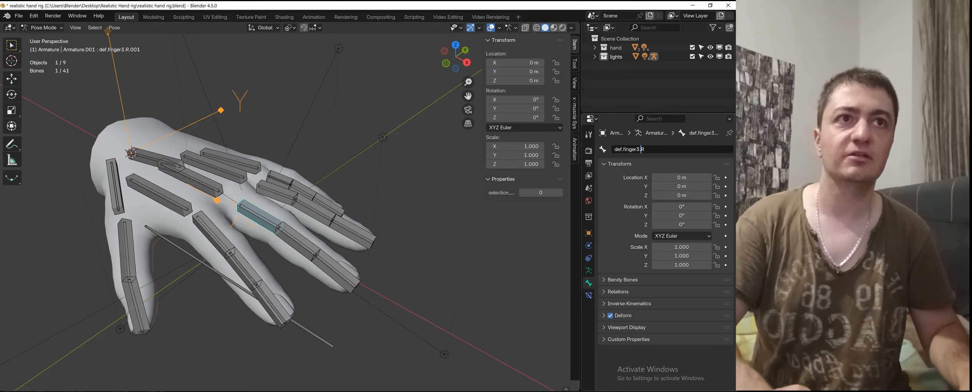
key("Left")
key("Left")
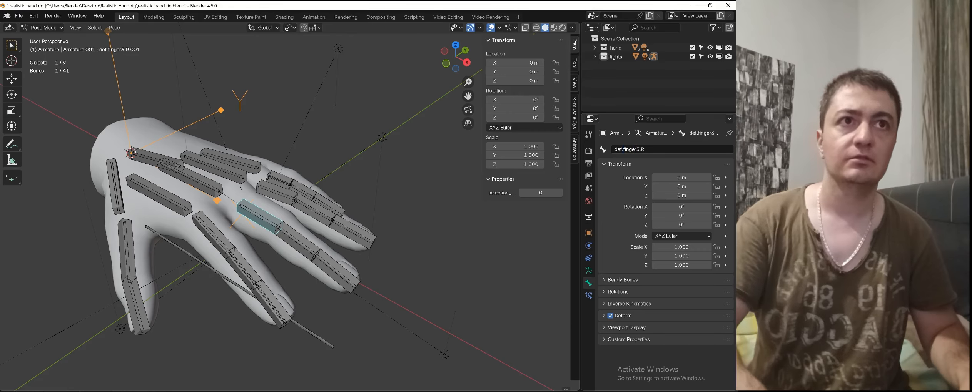
key("BackSpace")
key("BackSpace")
key("BackSpace")
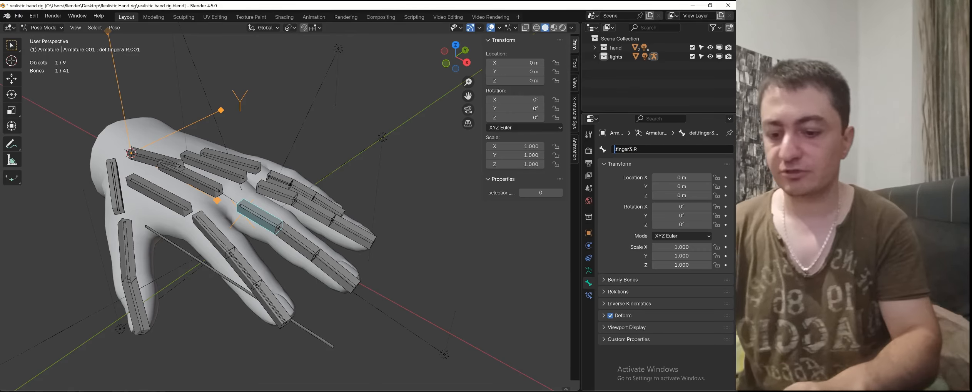
type("FK")
key("Return")
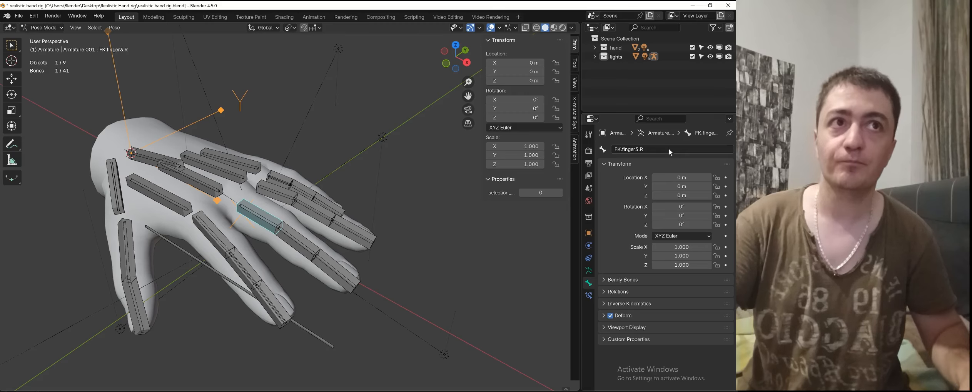
Step: Rename the thick duplicated bone in the middle segment of the middle finger to FK.finger4.R
left_click(279, 228)
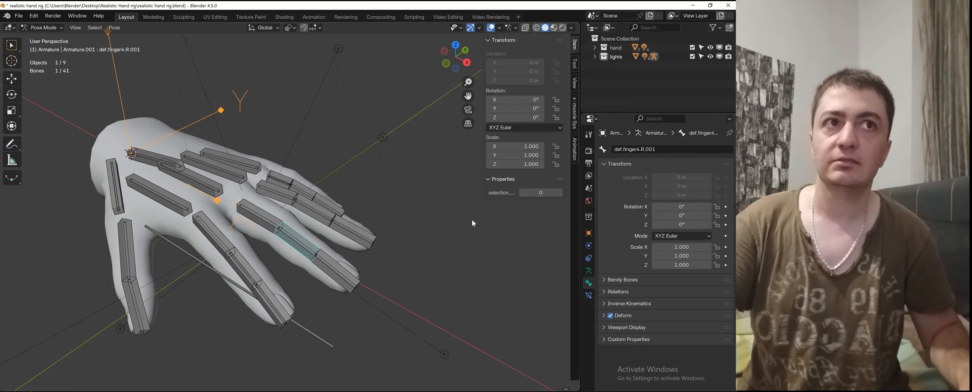
double_click(661, 148)
key("BackSpace")
key("BackSpace")
key("BackSpace")
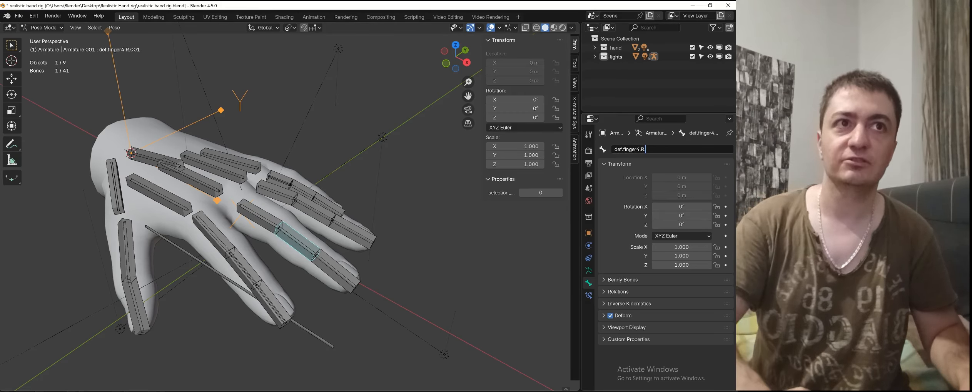
key("Left")
key("Left")
key("Left")
key("Left")
key("Left")
key("Left")
key("Left")
key("Left")
key("Left")
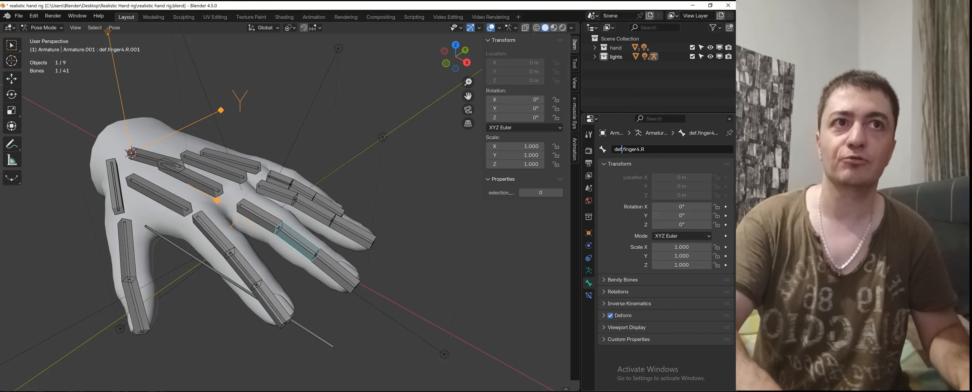
key("BackSpace")
key("BackSpace")
key("BackSpace")
type("F")
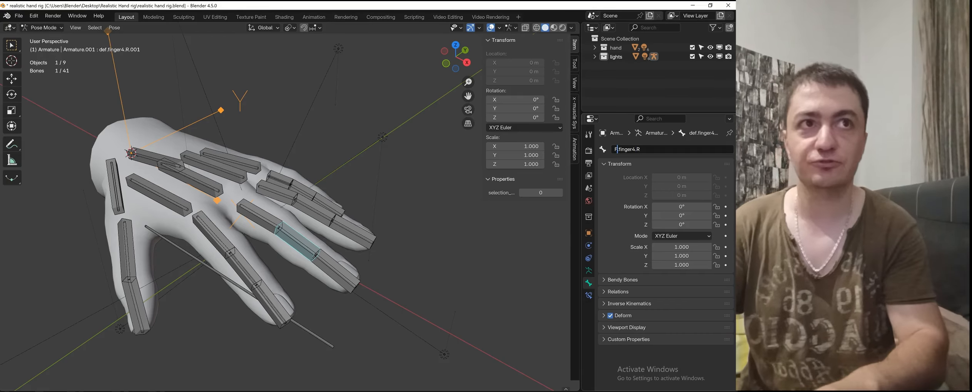
type("K")
key("Return")
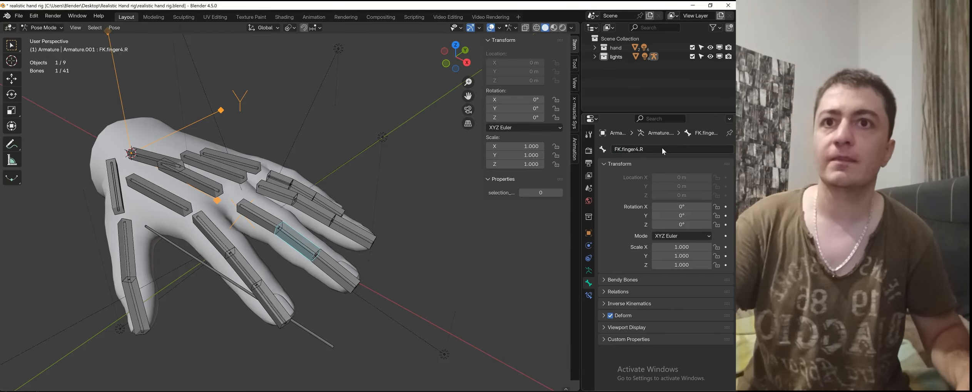
Step: Rename the thick duplicated bone at the tip of the middle finger to FK.finger5.R
left_click(337, 263)
left_click(634, 149)
key("End")
key("BackSpace")
key("BackSpace")
key("BackSpace")
key("BackSpace")
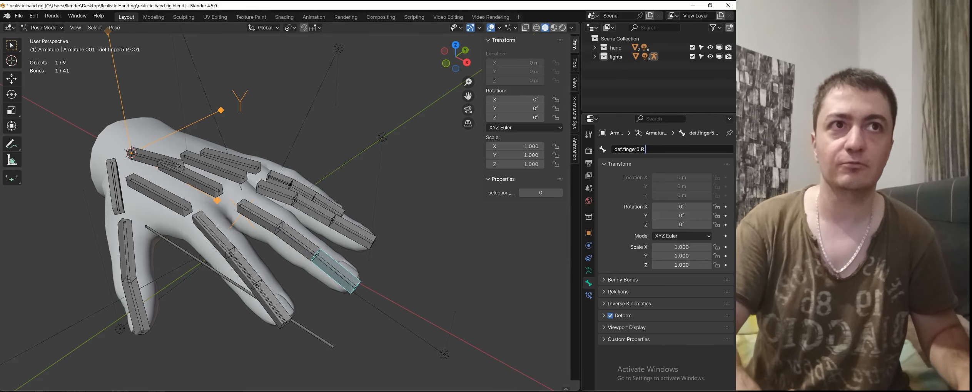
key("Left")
key("Left")
key("Left")
key("BackSpace")
key("BackSpace")
key("BackSpace")
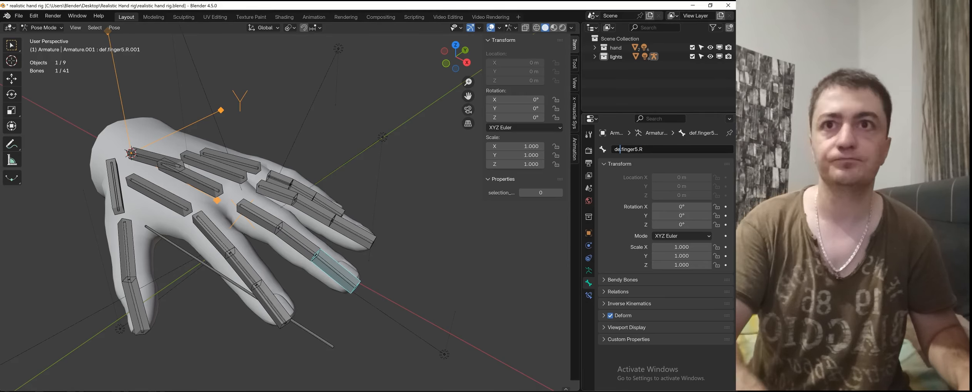
type("FK")
key("Return")
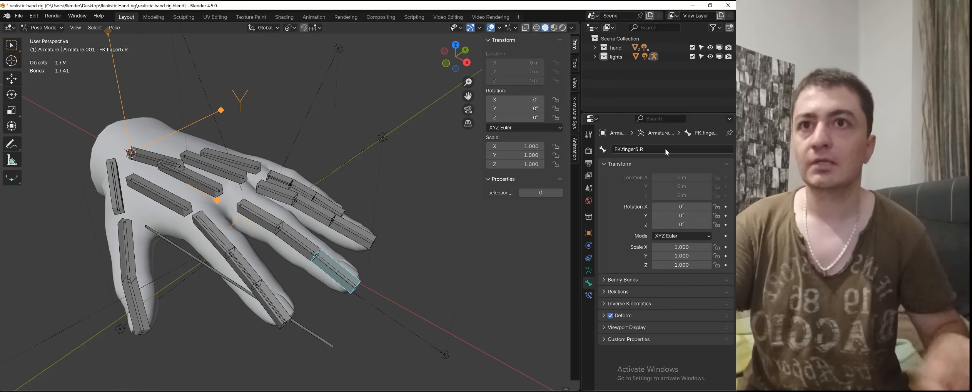
Step: Rename the thick duplicated bone at the base of the ring finger to FK.finger6.R
middle_click_drag(295, 208, 267, 233)
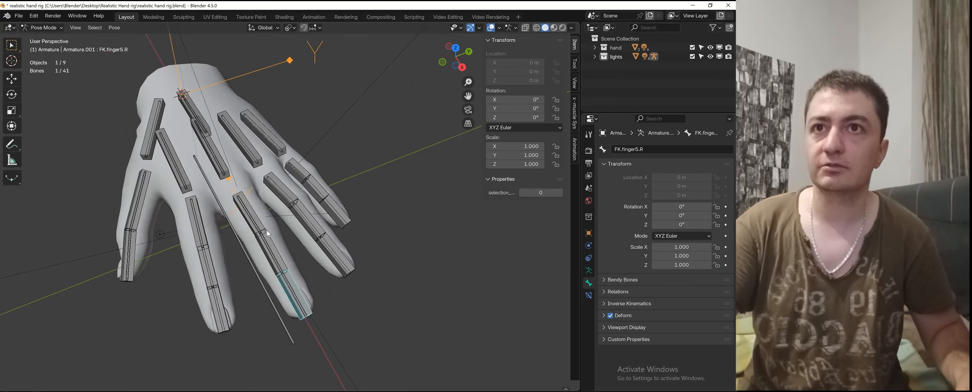
left_click(286, 188)
left_click(644, 149)
key("End")
key("BackSpace")
key("BackSpace")
key("BackSpace")
key("BackSpace")
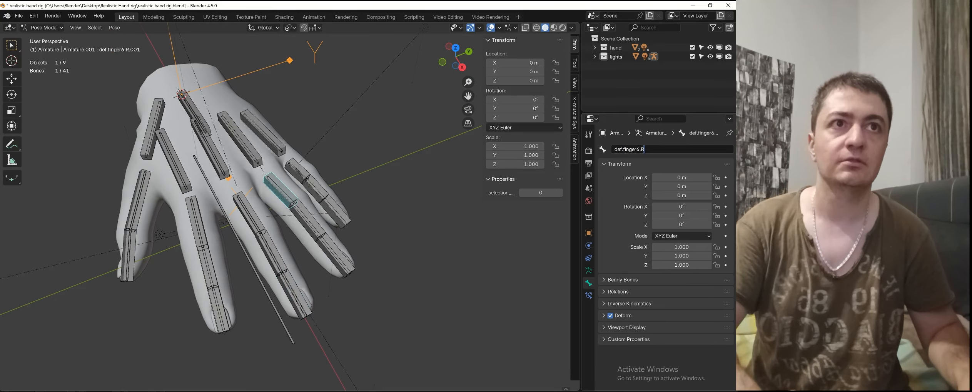
key("Left")
key("Right")
key("BackSpace")
key("BackSpace")
key("BackSpace")
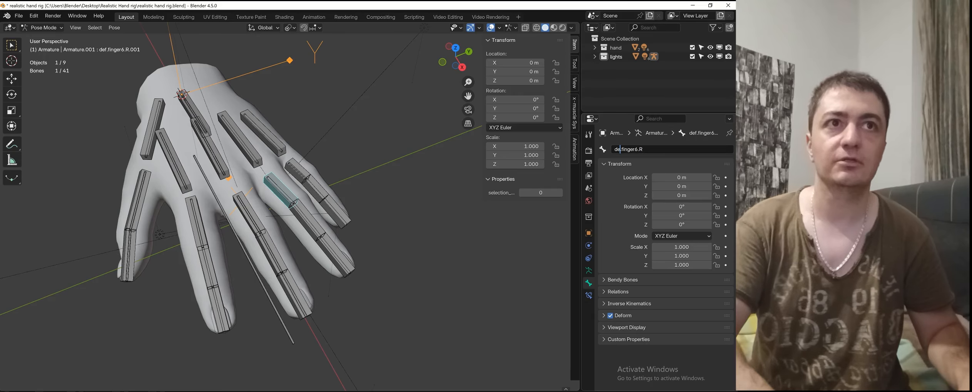
type("FK")
key("Return")
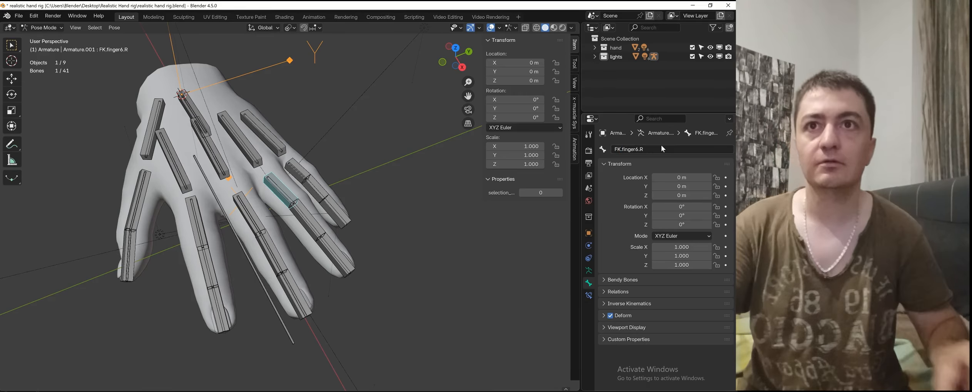
Step: Rename the thick duplicated bone in the middle segment of the ring finger to FK.finger7.R
middle_click_drag(333, 210, 337, 192)
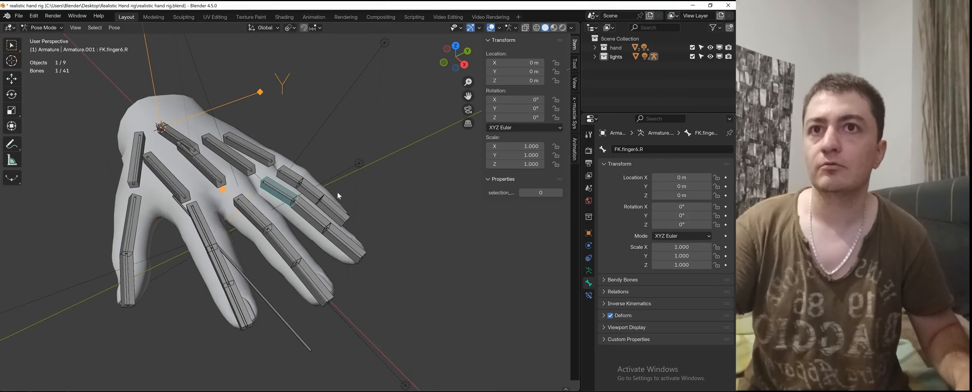
left_click(321, 216)
left_click(666, 150)
key("Right")
key("BackSpace")
key("BackSpace")
key("BackSpace")
key("BackSpace")
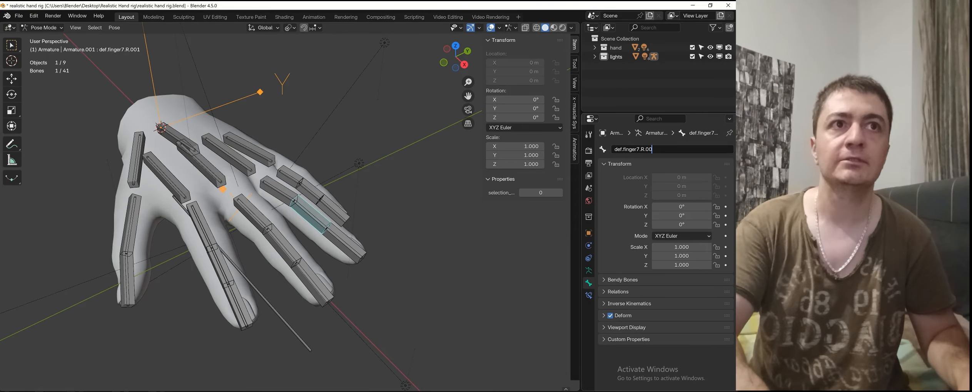
key("Left")
key("Left")
key("Left")
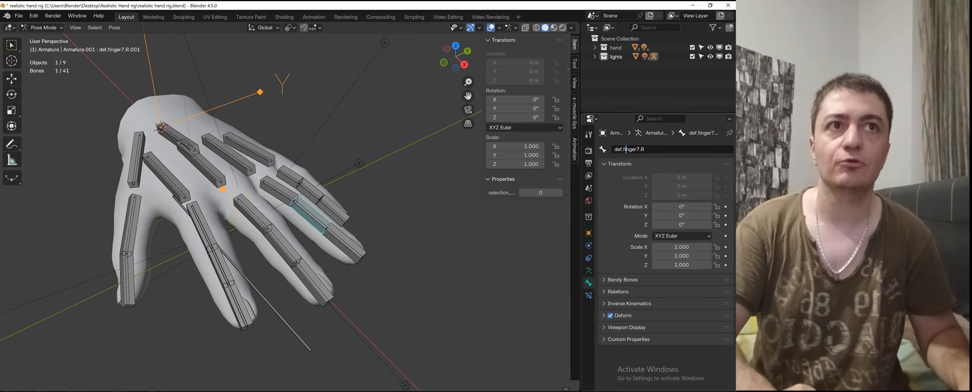
key("BackSpace")
key("BackSpace")
key("BackSpace")
key("BackSpace")
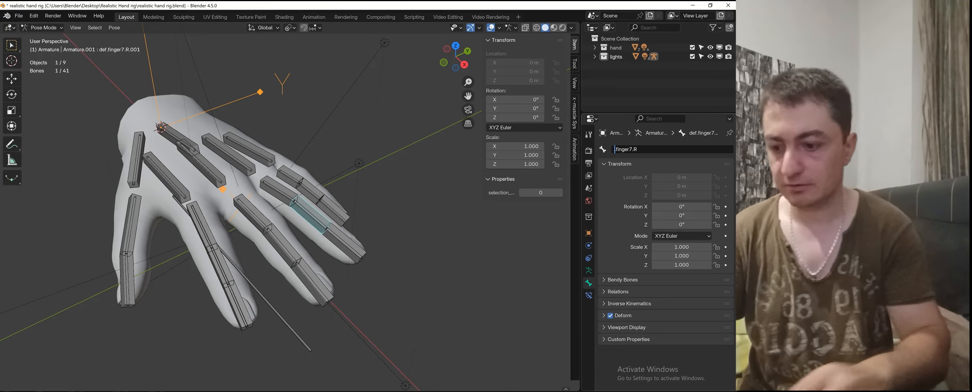
type("FK.")
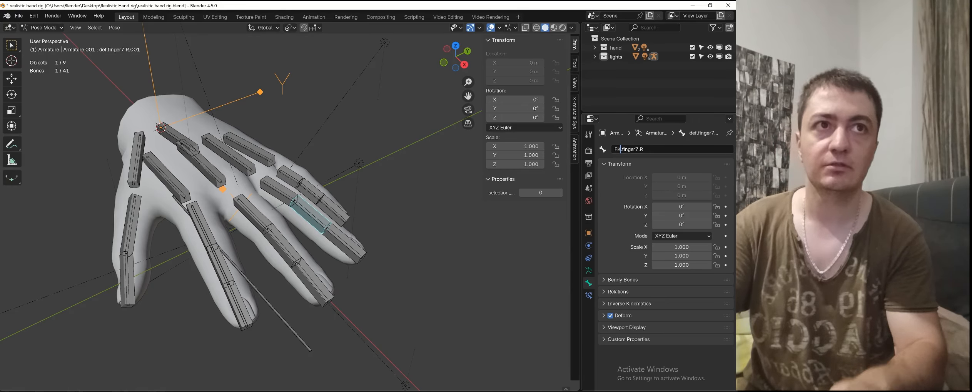
key("Return")
Step: Rename the thick duplicated bone at the tip of the ring finger to FK.finger8.R
left_click(353, 238)
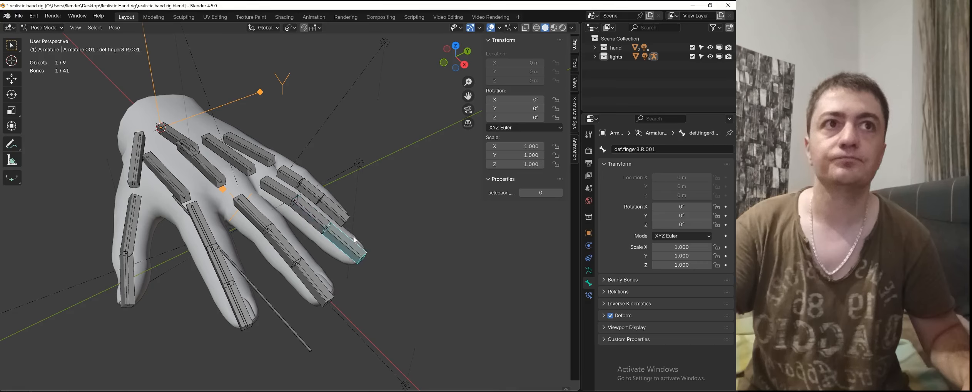
left_click(659, 153)
left_click(660, 152)
key("BackSpace")
key("BackSpace")
key("BackSpace")
key("BackSpace")
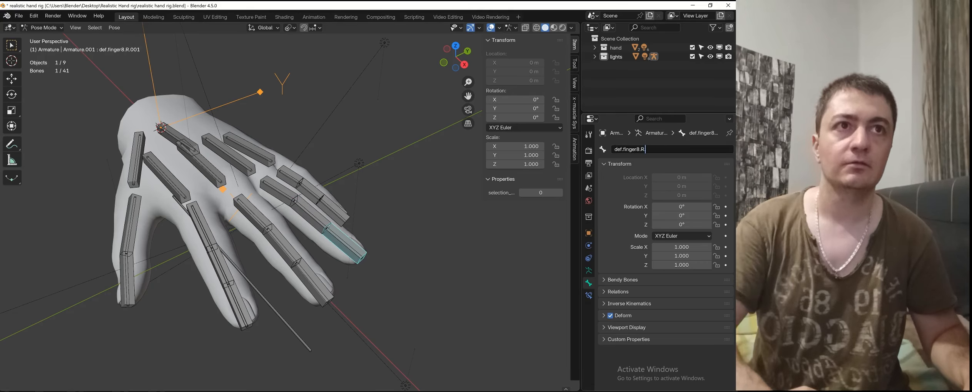
key("Left")
key("Left")
key("Left")
key("Left")
key("Left")
key("Left")
key("Left")
key("Left")
key("Left")
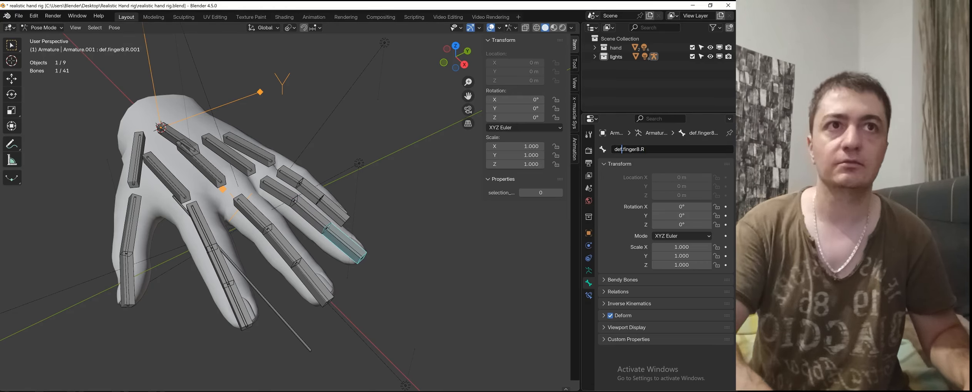
key("BackSpace")
key("BackSpace")
key("BackSpace")
type("F")
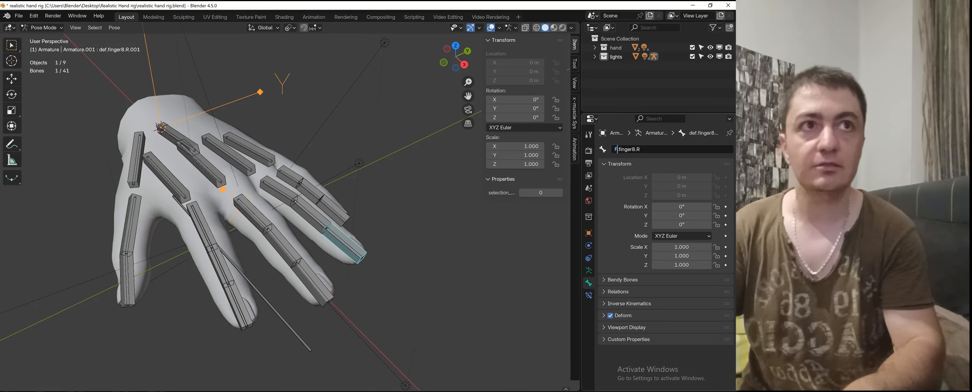
type("K")
key("Return")
Step: Rename the thick duplicated bone at the base of the little finger to FK.finger9.R
middle_click_drag(270, 186, 263, 198)
left_click(295, 171)
double_click(669, 150)
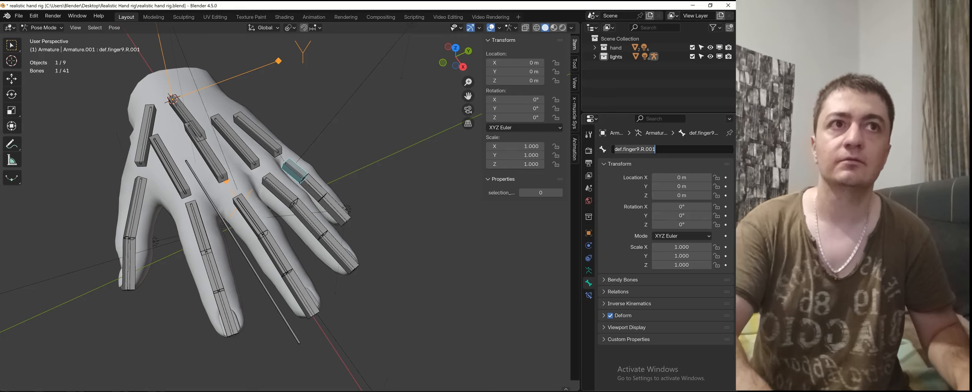
key("Right")
key("BackSpace")
key("BackSpace")
key("BackSpace")
key("BackSpace")
key("Left")
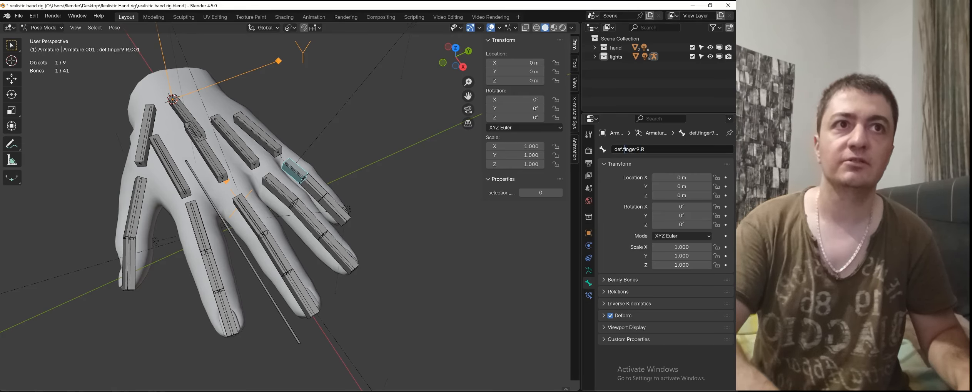
key("BackSpace")
key("BackSpace")
key("BackSpace")
type("FK")
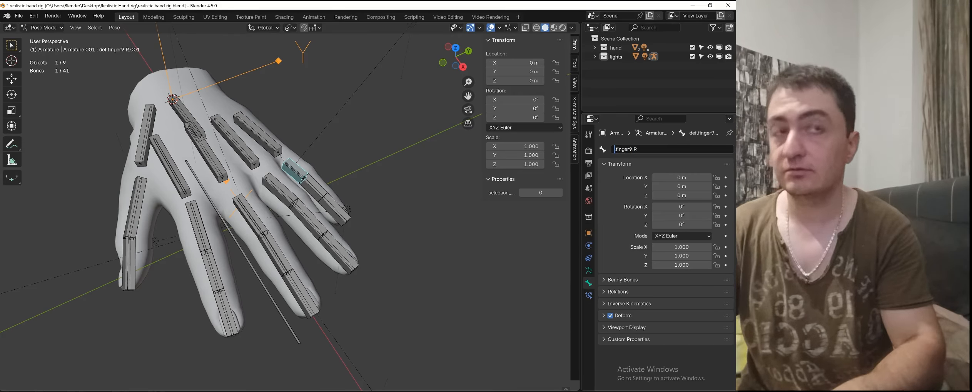
key("Return")
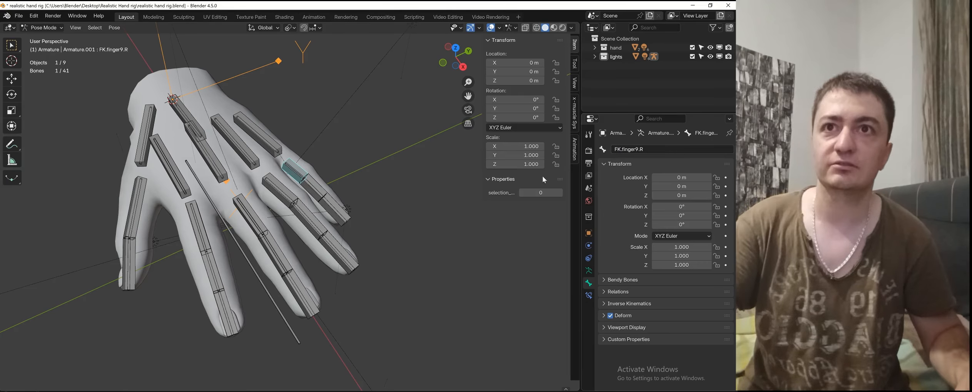
Step: Rename the thick duplicated bone in the middle segment of the little finger to FK.finger10.R
left_click(319, 186)
double_click(635, 150)
key("BackSpace")
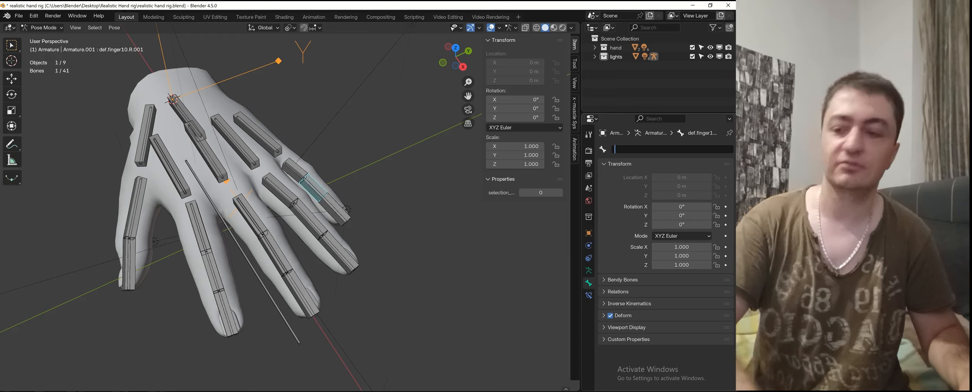
key("ctrl+z")
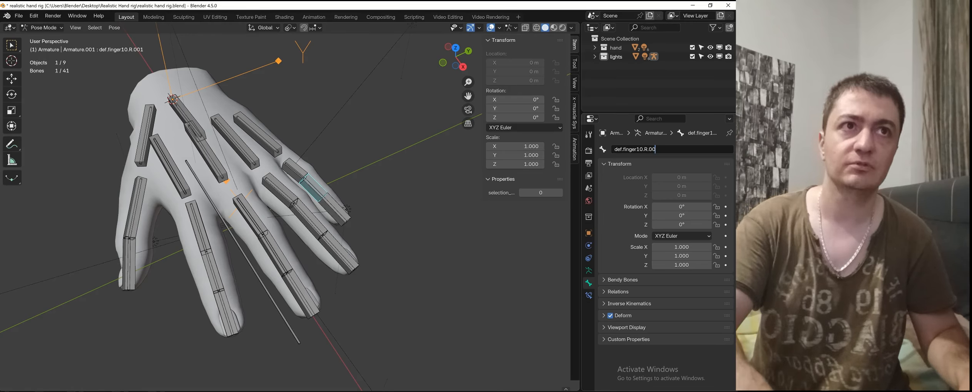
key("BackSpace")
key("BackSpace")
key("BackSpace")
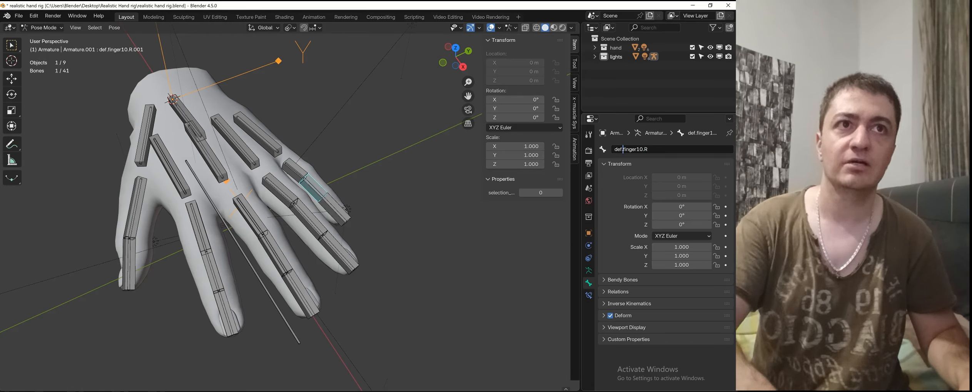
key("BackSpace")
key("BackSpace")
key("BackSpace")
type("FK")
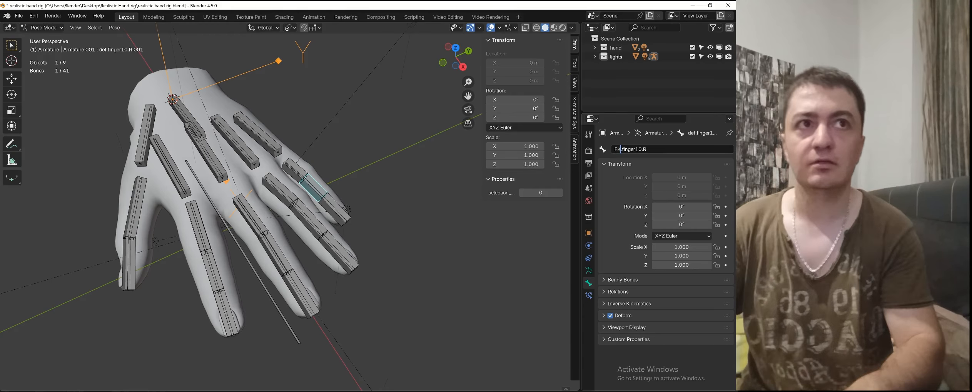
key("Return")
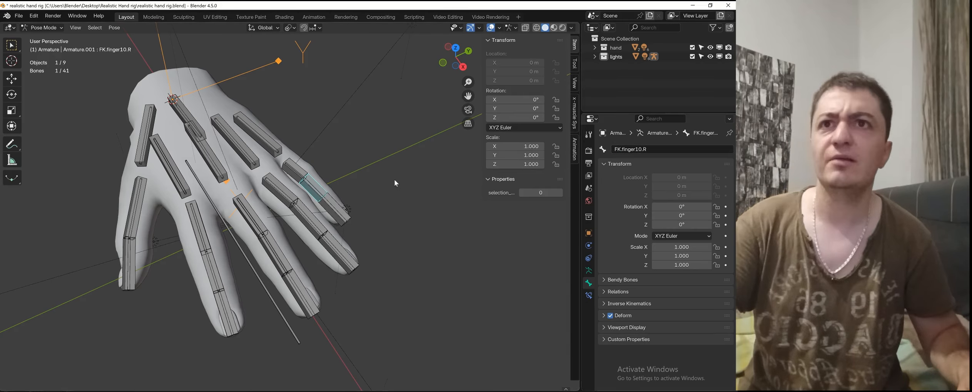
Step: Rename the thick duplicated bone at the tip of the little finger to FK.finger11.R
left_click(306, 174)
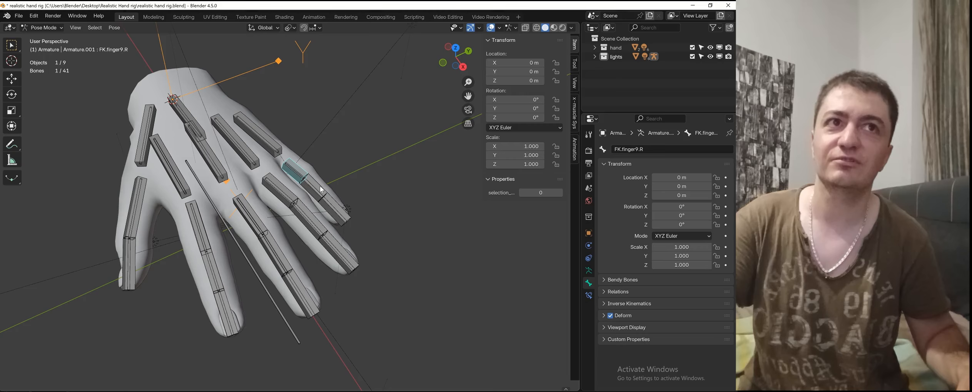
left_click(331, 207)
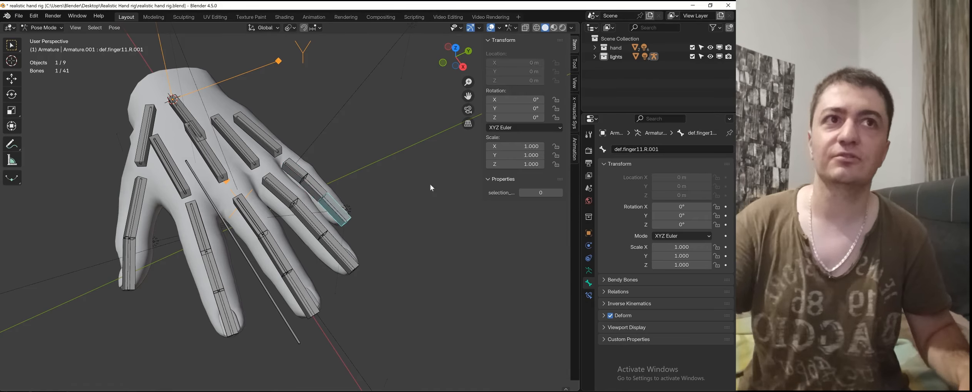
left_click(646, 153)
key("BackSpace")
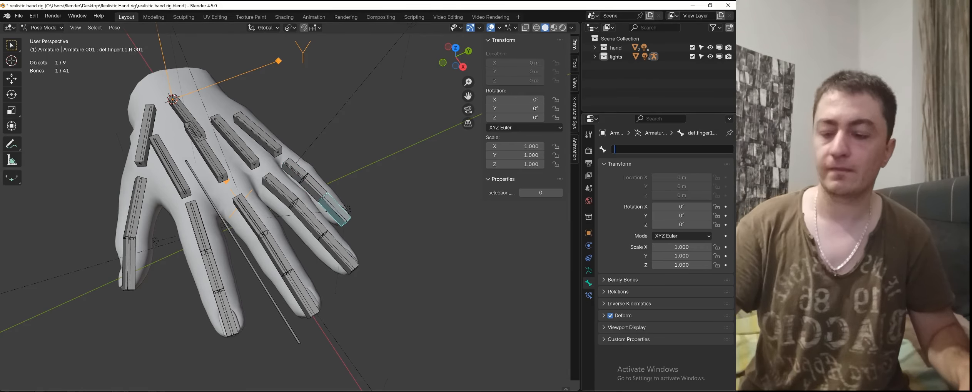
key("ctrl+z")
key("BackSpace")
key("BackSpace")
key("BackSpace")
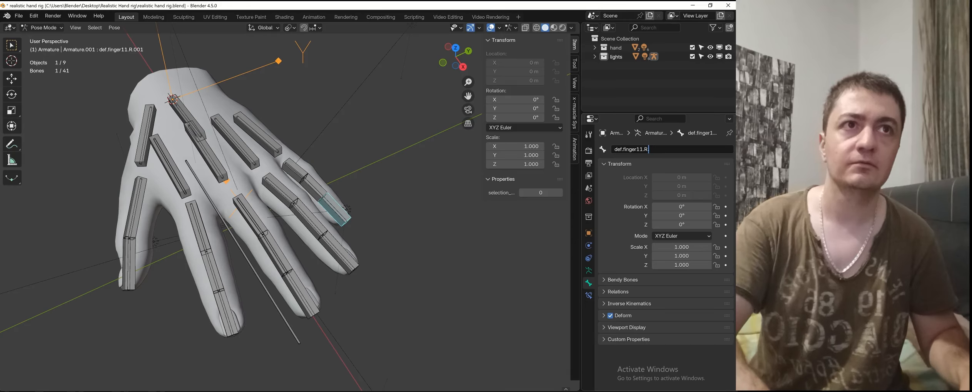
key("Left")
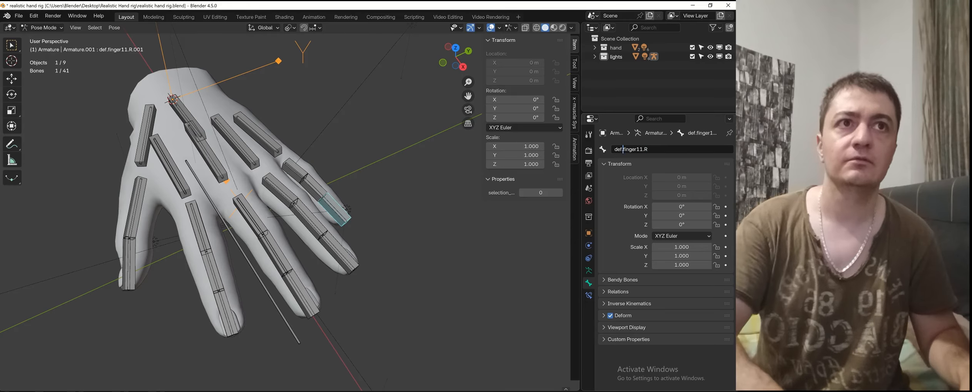
key("BackSpace")
key("BackSpace")
key("BackSpace")
type("FK")
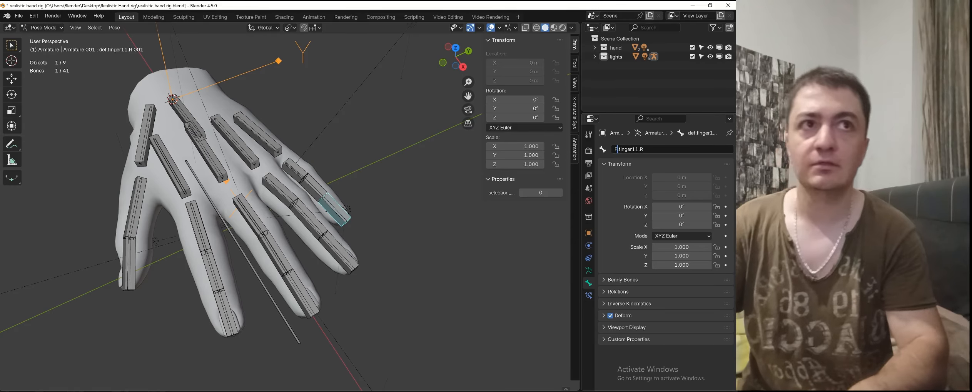
key("Return")
Step: Rename the thick duplicated bone in the lower segment of the thumb to FK.thumb.R
left_click(142, 206)
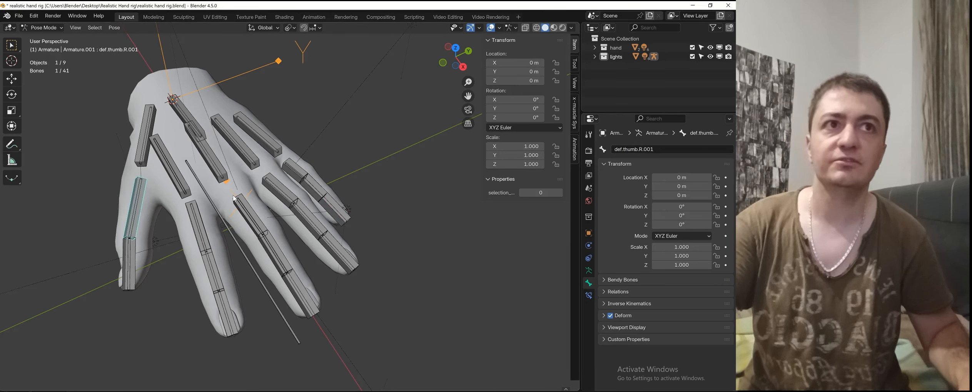
double_click(677, 151)
key("BackSpace")
key("BackSpace")
key("BackSpace")
key("BackSpace")
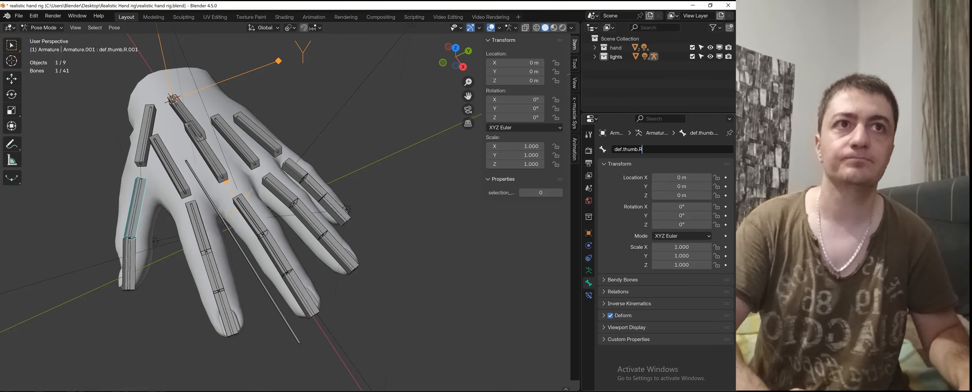
key("BackSpace")
key("BackSpace")
key("BackSpace")
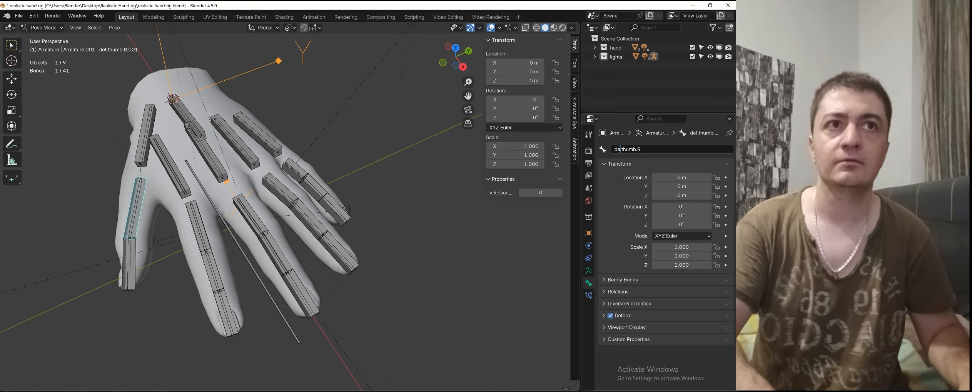
type("FK")
key("Return")
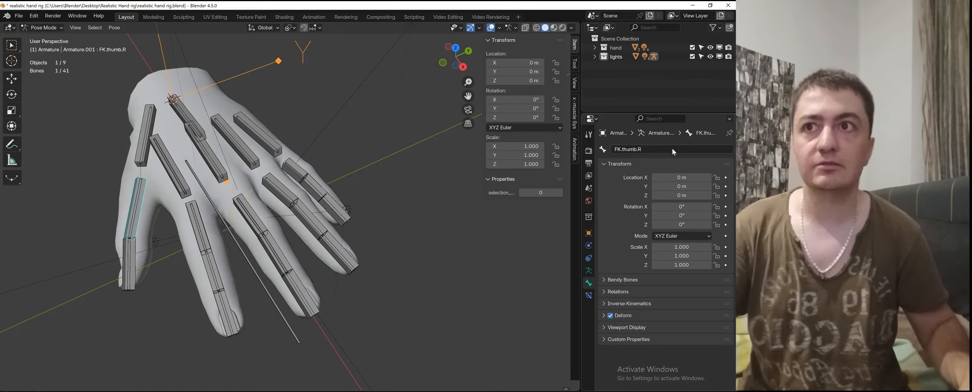
Step: Rename the thick duplicated bone at the tip of the thumb to FK.thumb1.R
left_click(134, 248)
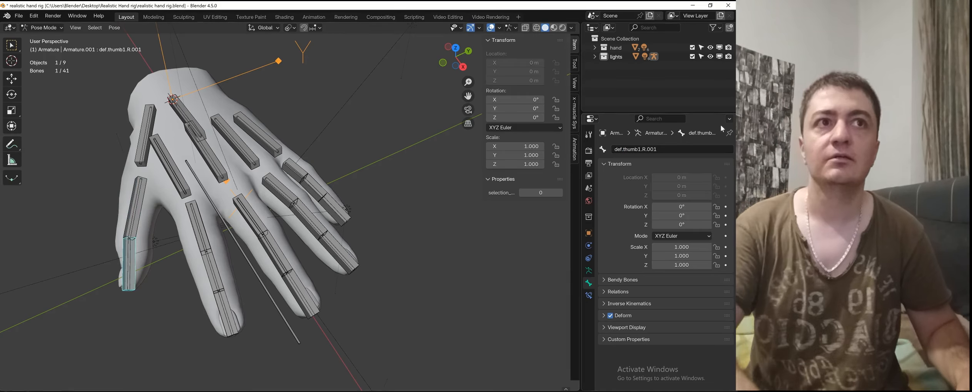
double_click(676, 149)
key("BackSpace")
key("BackSpace")
key("BackSpace")
key("BackSpace")
left_click(642, 149)
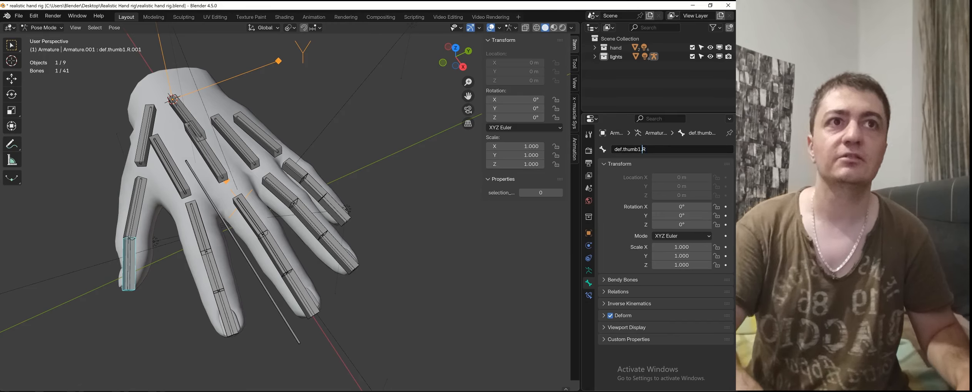
left_click(620, 150)
key("BackSpace")
key("BackSpace")
key("BackSpace")
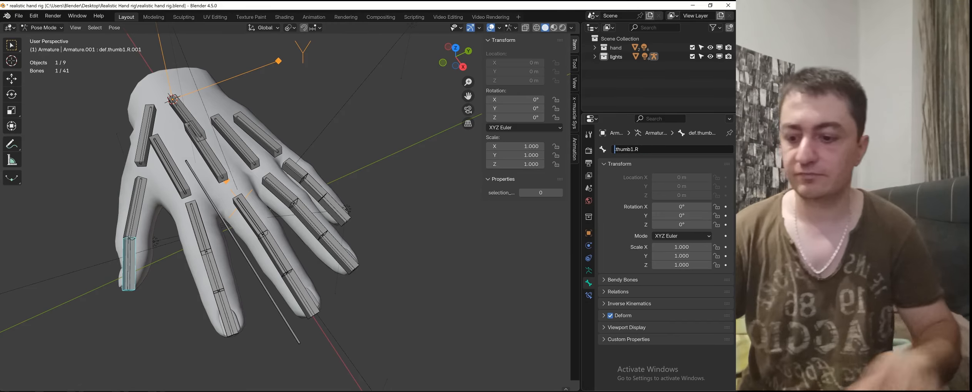
type("FK.")
key("Return")
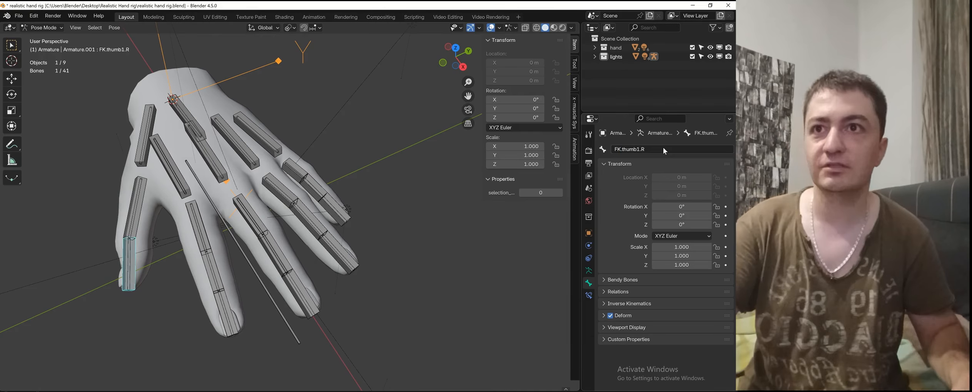
Step: Rename the thick duplicated palm bone leading to the thumb to FK.hand5.R
middle_click_drag(403, 156, 121, 197)
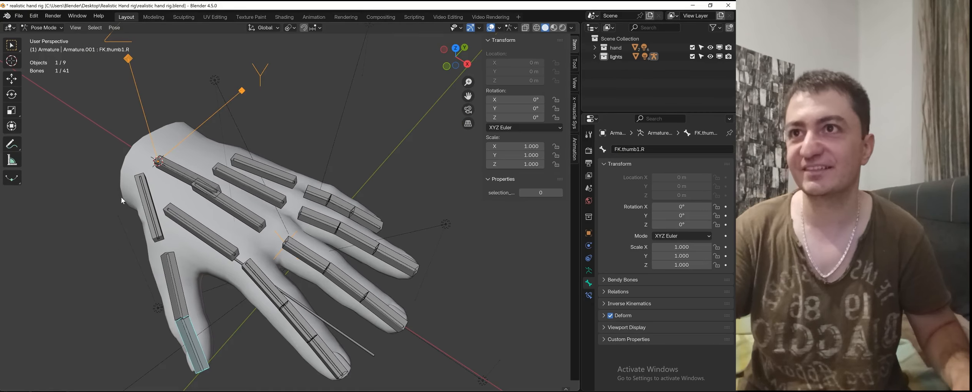
left_click(150, 190)
double_click(654, 150)
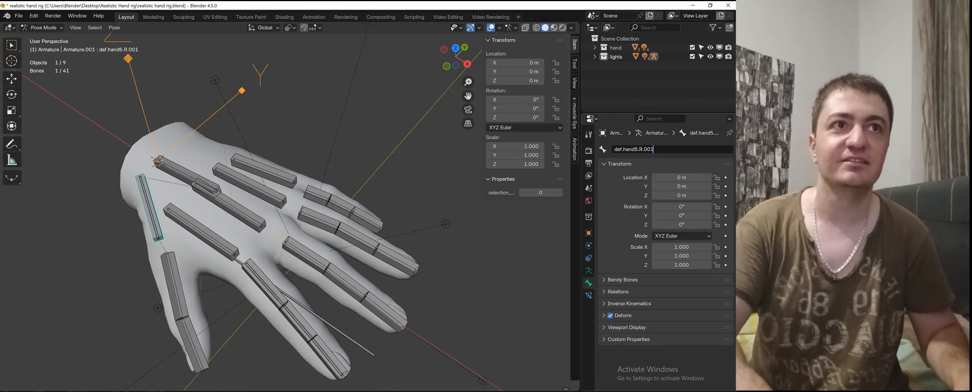
key("BackSpace")
key("BackSpace")
key("BackSpace")
key("BackSpace")
left_click(633, 150)
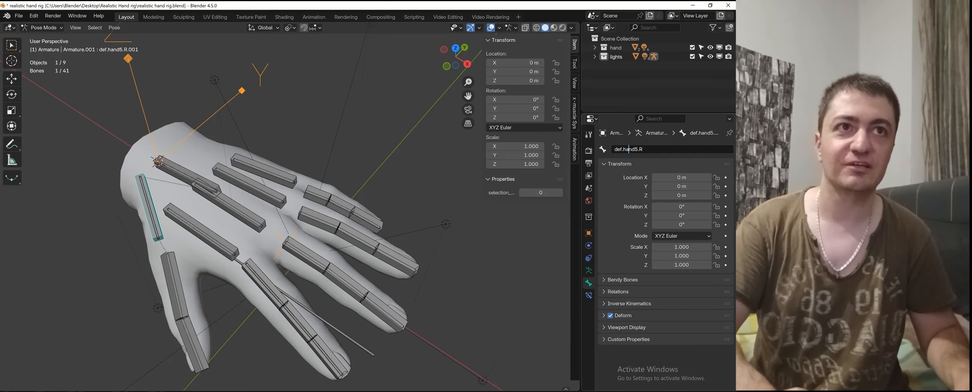
key("BackSpace")
key("BackSpace")
key("BackSpace")
key("BackSpace")
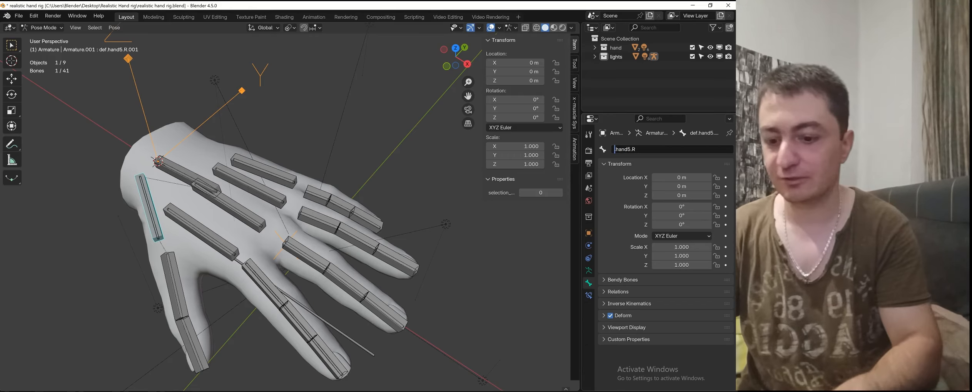
type("FK.")
key("Return")
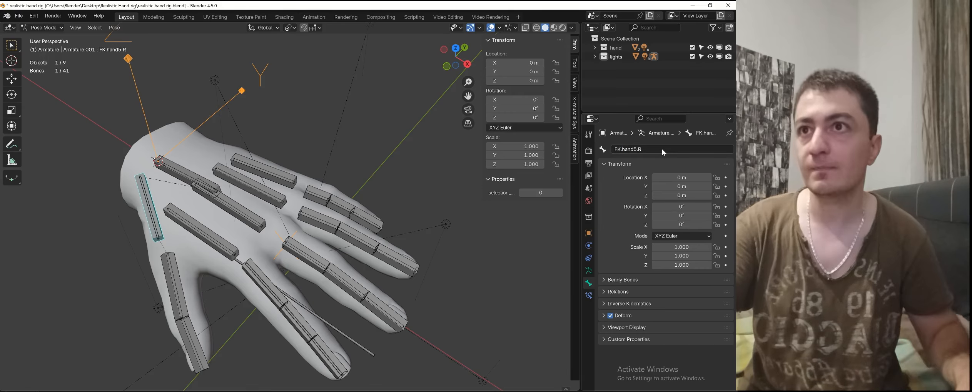
Step: Rename the thick duplicated palm bone leading to the index finger to FK.hand1.R
left_click(240, 242)
left_click(232, 250)
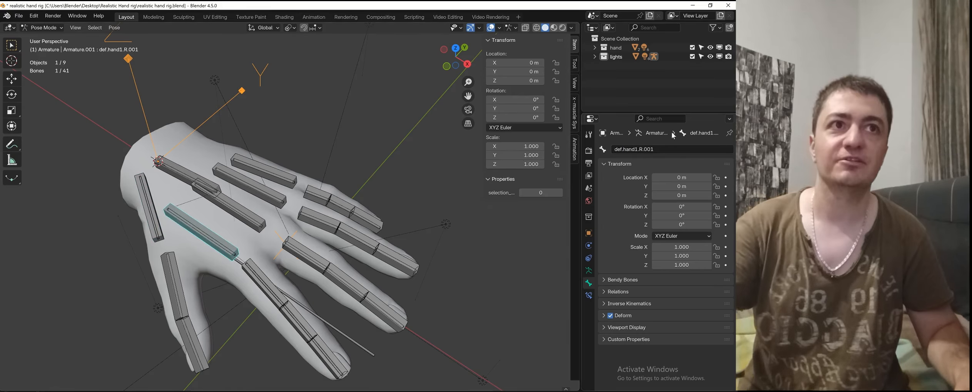
double_click(666, 149)
left_click(667, 148)
key("BackSpace")
key("BackSpace")
key("BackSpace")
key("BackSpace")
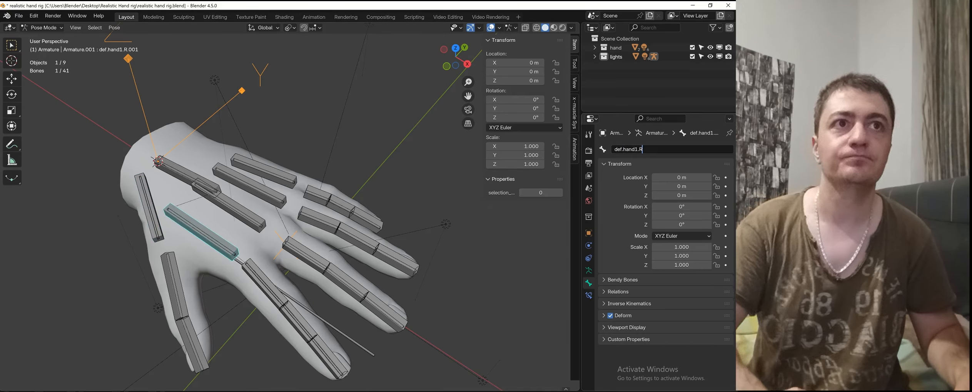
key("Left")
key("BackSpace")
key("BackSpace")
key("BackSpace")
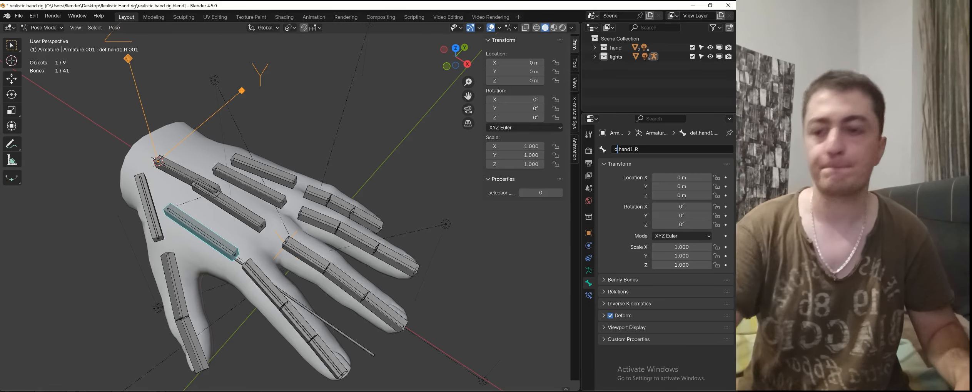
type("FK")
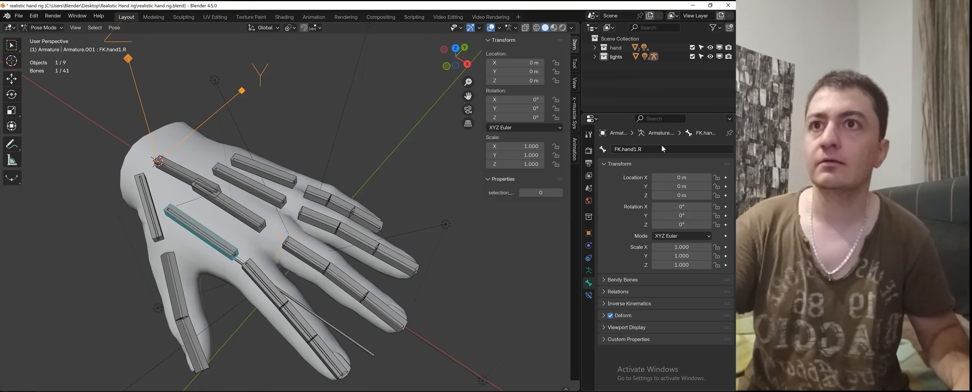
key("Return")
Step: Rename the thick duplicated palm bone leading to the middle finger to FK.hand2.R
left_click(249, 215)
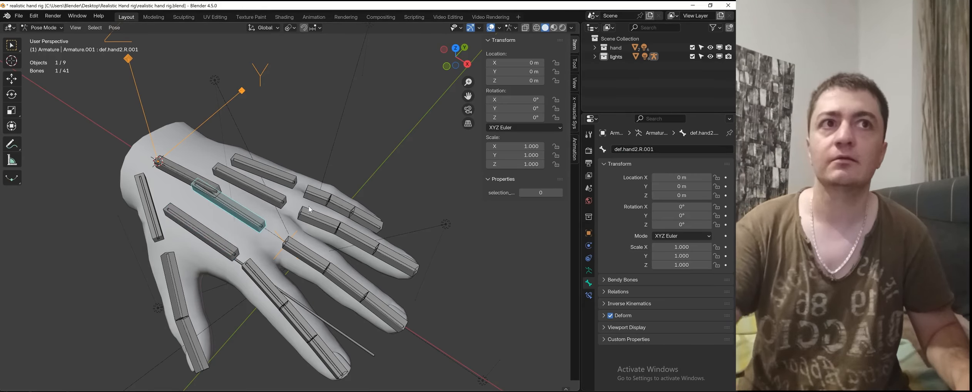
double_click(656, 149)
key("BackSpace")
key("BackSpace")
key("BackSpace")
key("BackSpace")
key("Left")
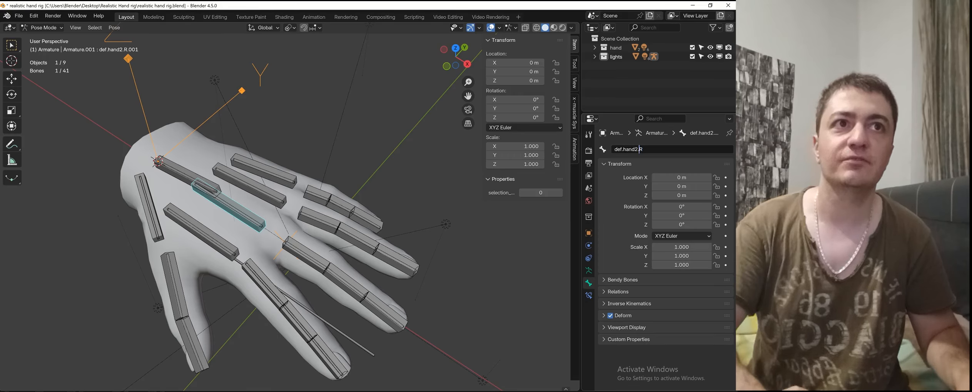
key("Left")
key("Left")
key("BackSpace")
key("BackSpace")
key("BackSpace")
key("BackSpace")
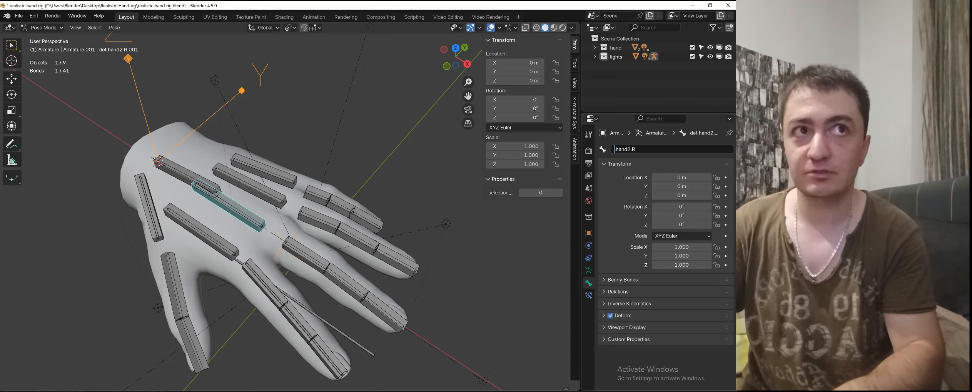
type("FK.")
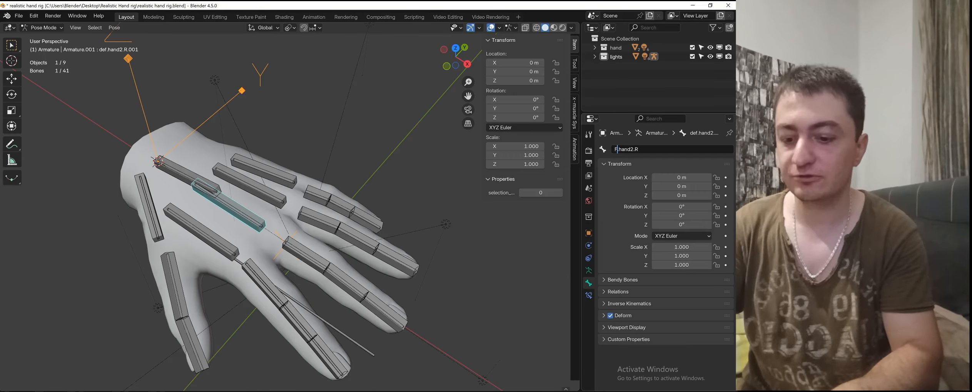
key("Return")
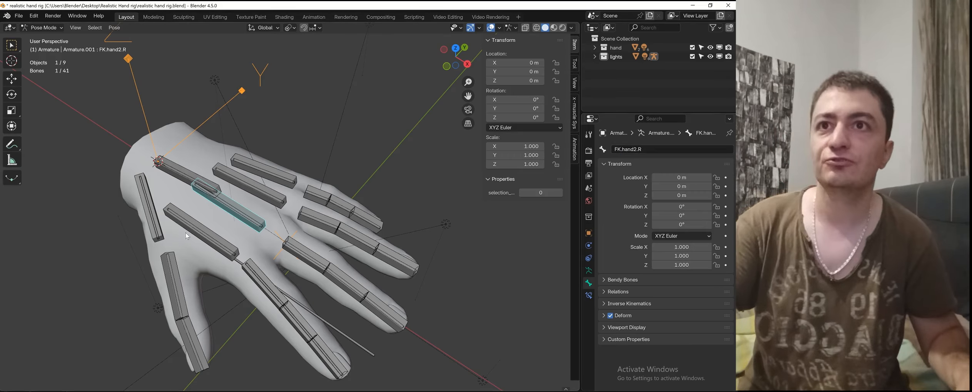
Step: Rename the thick duplicated palm bone leading to the ring finger to FK.hand3.R
left_click(276, 195)
double_click(665, 149)
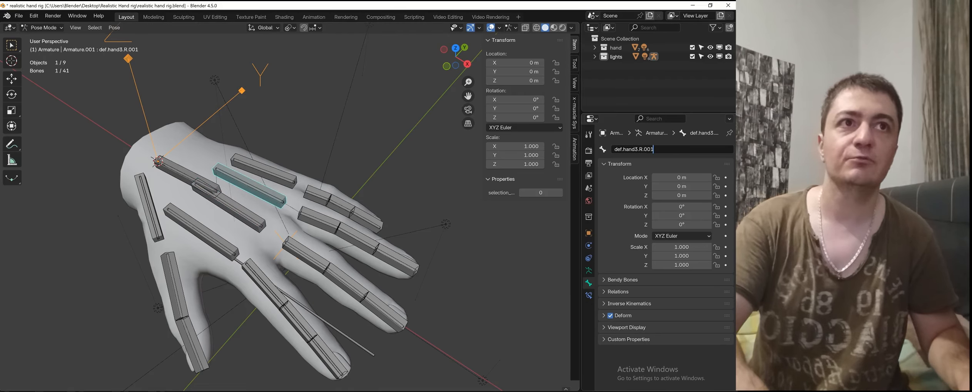
key("BackSpace")
key("BackSpace")
key("BackSpace")
key("BackSpace")
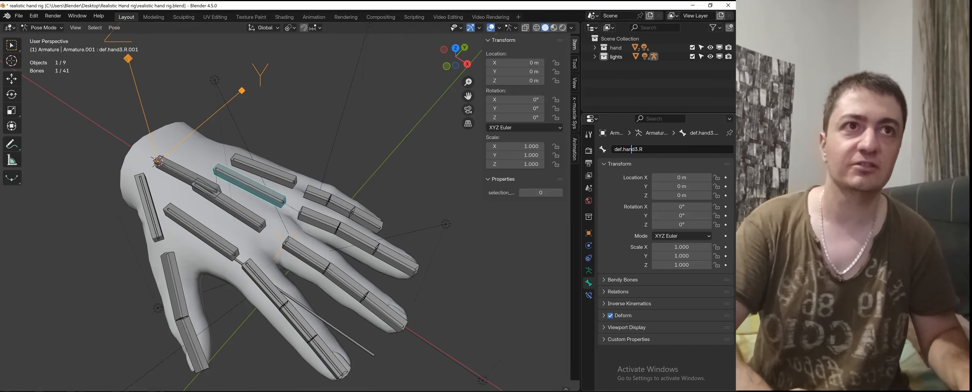
key("BackSpace")
key("BackSpace")
key("BackSpace")
key("Delete")
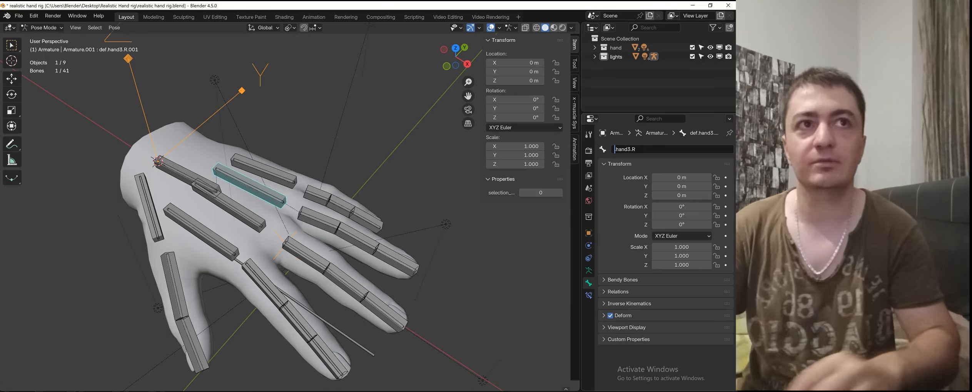
type("FK.")
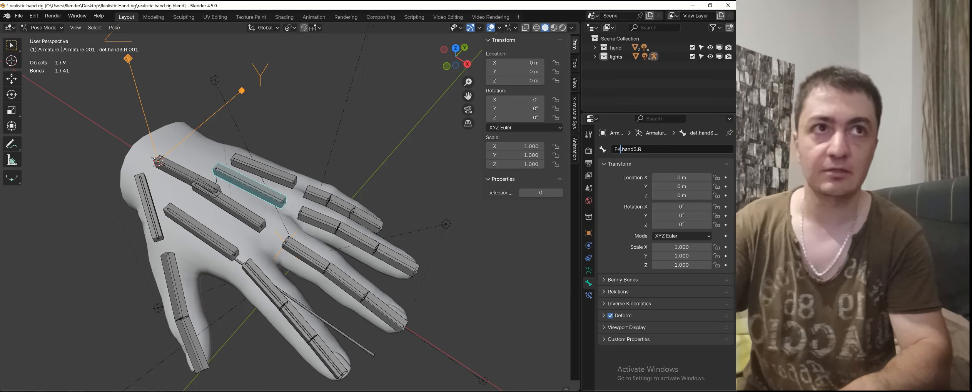
key("Return")
Step: Rename the thick duplicated palm bone leading to the little finger to FK.hand4.R
left_click(271, 171)
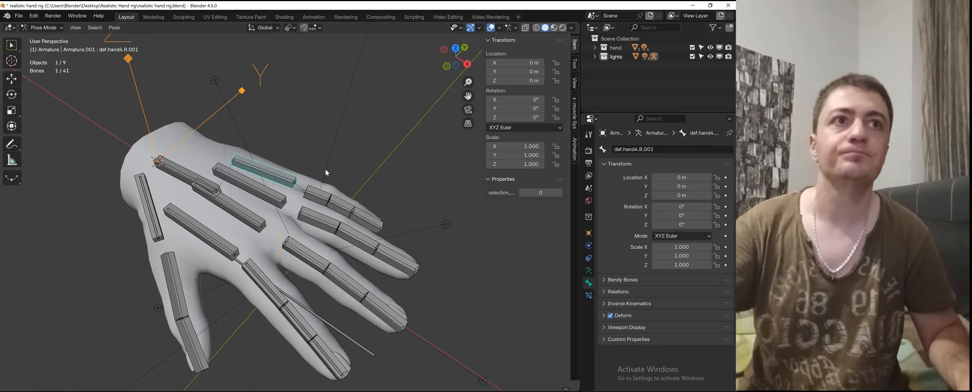
double_click(662, 149)
key("BackSpace")
key("BackSpace")
key("BackSpace")
key("BackSpace")
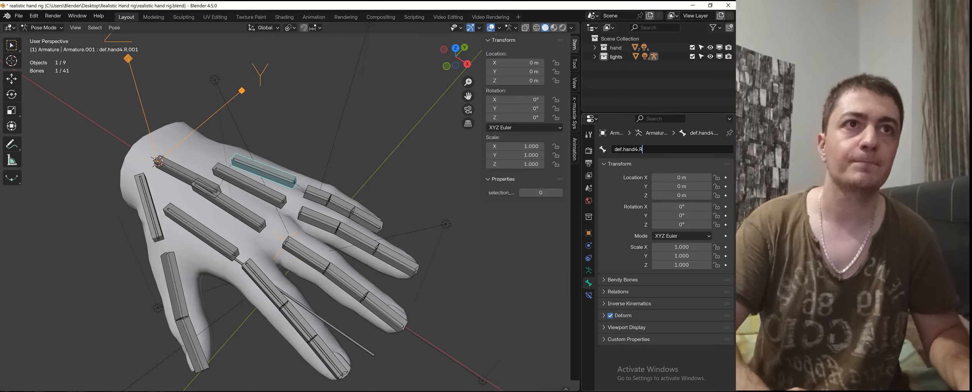
key("Left")
key("Left")
key("BackSpace")
key("BackSpace")
key("BackSpace")
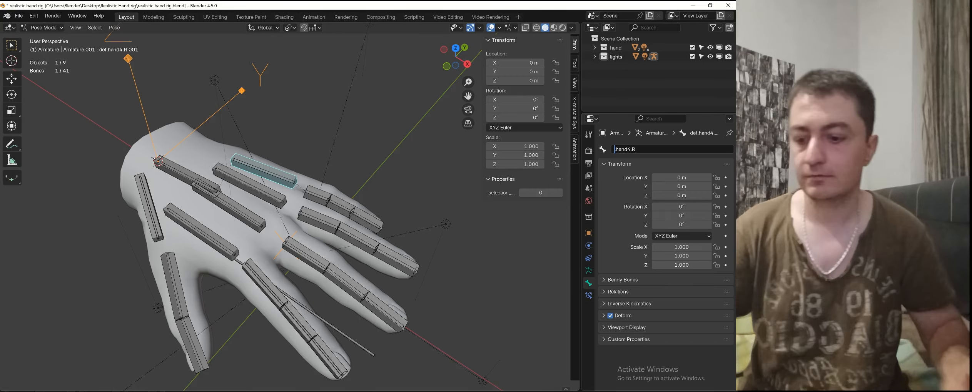
type("FK")
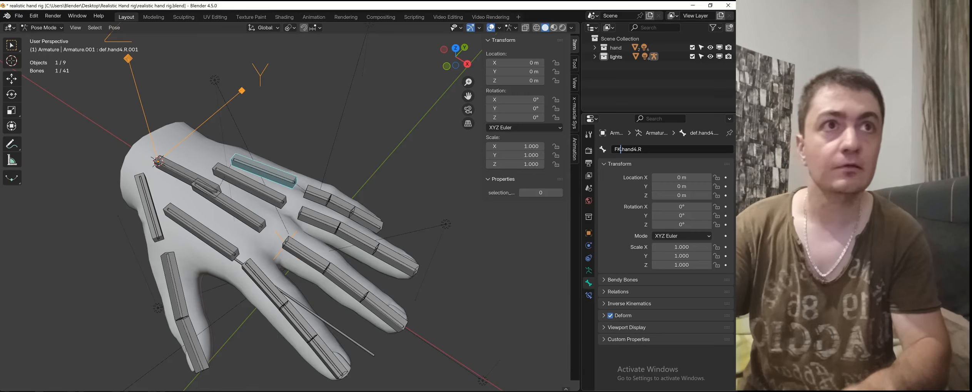
key("Return")
Step: Rename the thick duplicated main hand bone starting at the wrist to FK.hand.R
left_click(194, 175)
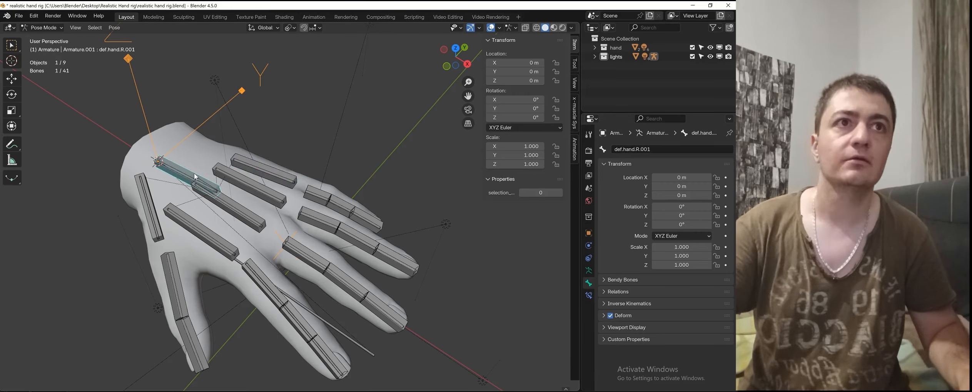
double_click(647, 149)
key("BackSpace")
key("BackSpace")
key("BackSpace")
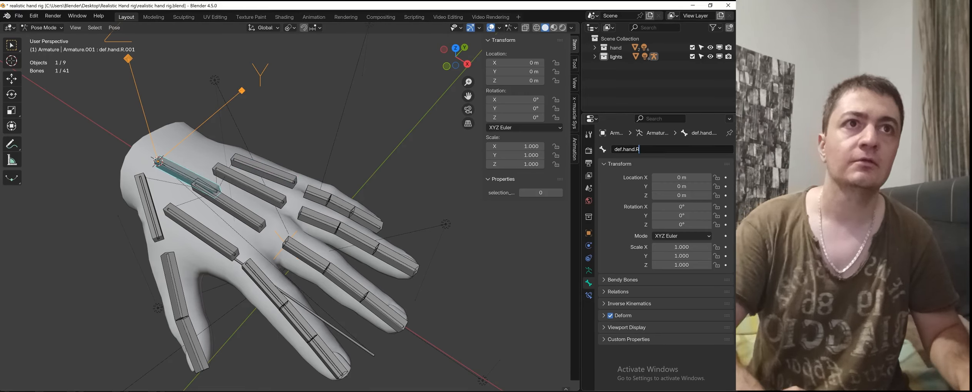
key("BackSpace")
key("BackSpace")
key("BackSpace")
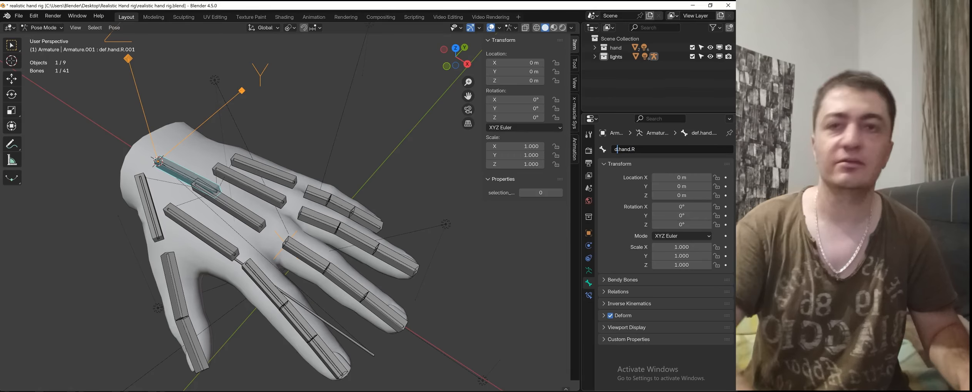
type("FK")
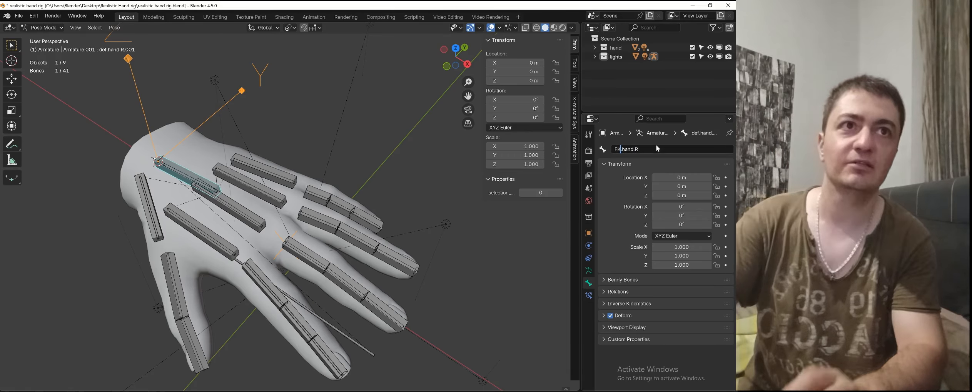
key("Return")
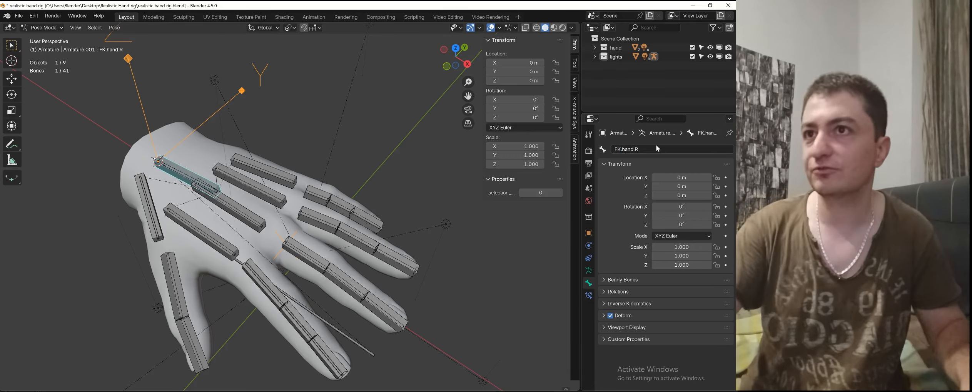
Step: Try rotating the thick FK bones at the base of the middle and index fingers, cancelling each rotation
left_click(154, 209)
scroll(254, 185, "down", 2)
middle_click_drag(323, 225, 318, 221)
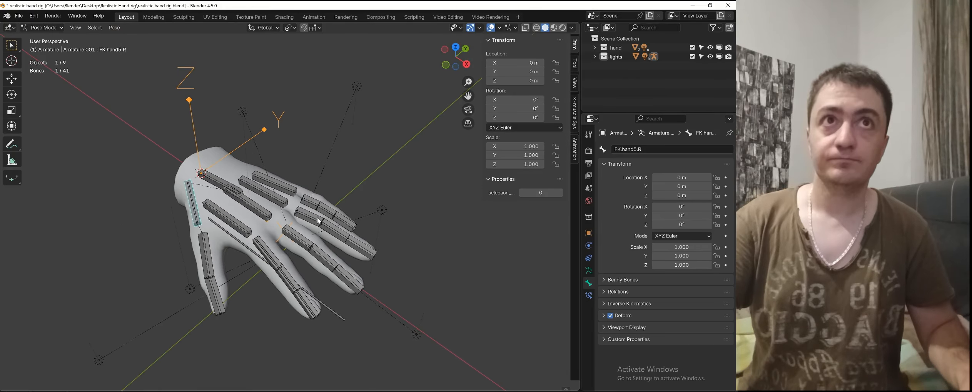
scroll(296, 231, "up", 1)
left_click(298, 239)
scroll(304, 245, "up", 1)
middle_click_drag(320, 264, 335, 252)
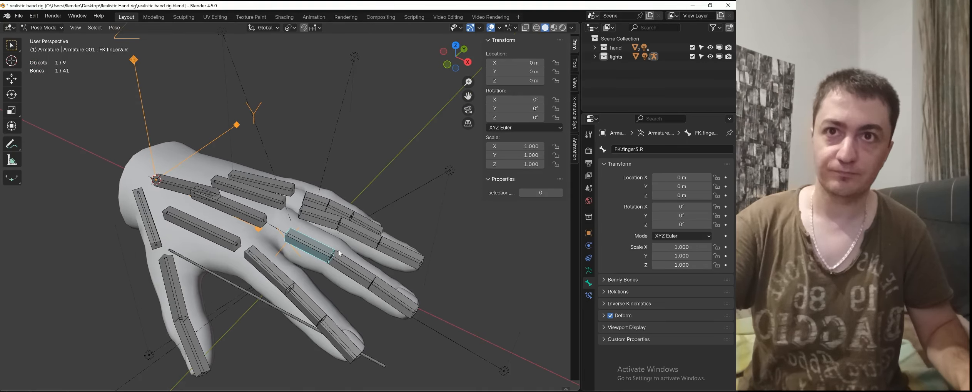
key("r")
right_click(330, 195)
left_click(277, 264)
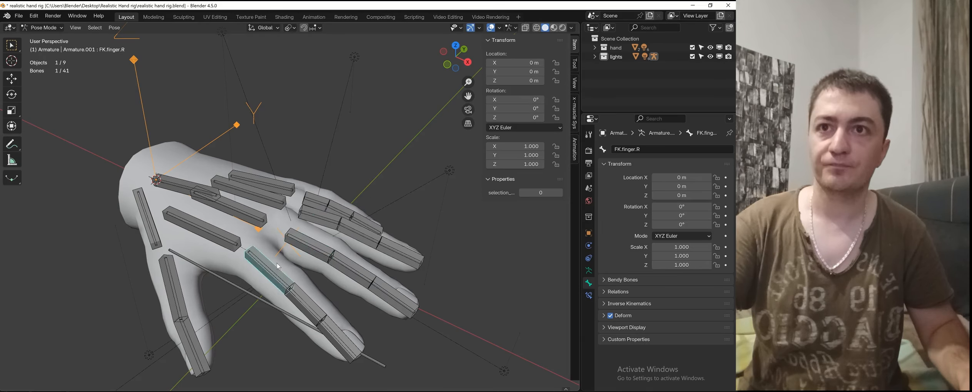
key("r")
right_click(297, 268)
middle_click_drag(298, 268, 275, 208, "shift")
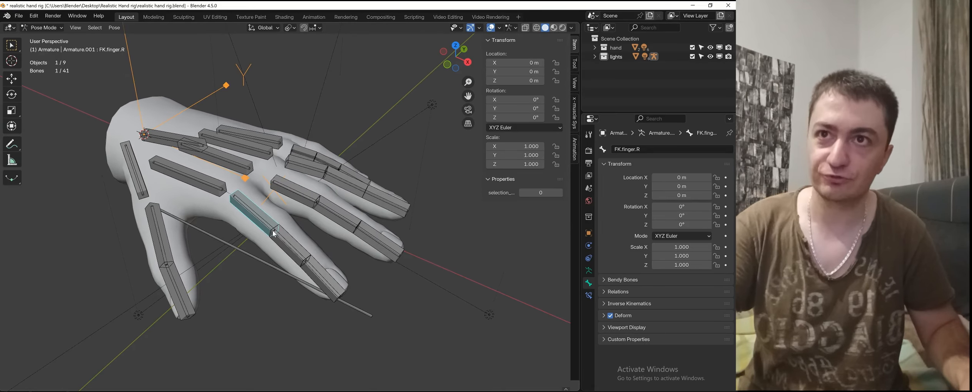
key("r")
right_click(293, 170)
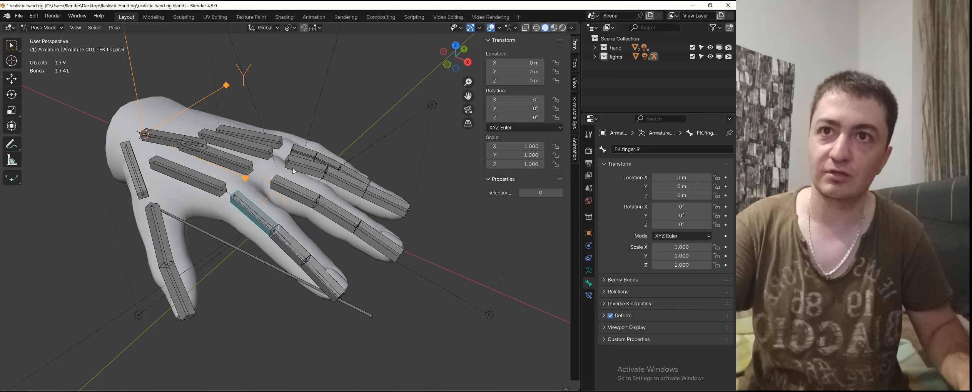
Step: Try rotating the thin deformation bone def.finger.R at the base of the index finger, cancelling the rotation
left_click(299, 249)
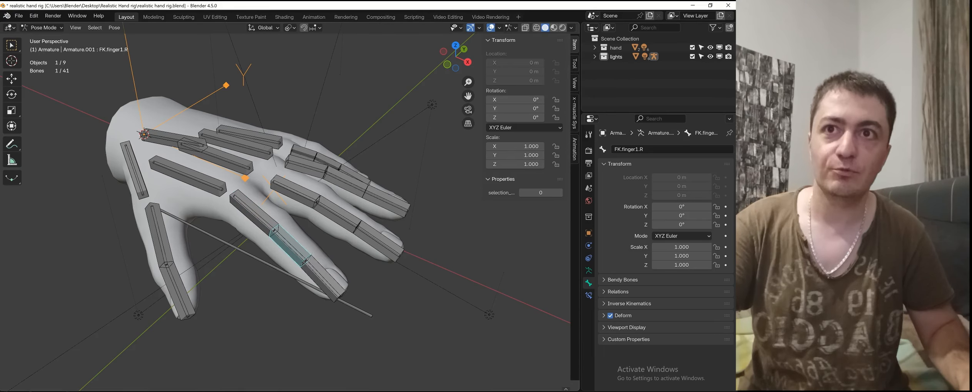
scroll(244, 229, "up", 3)
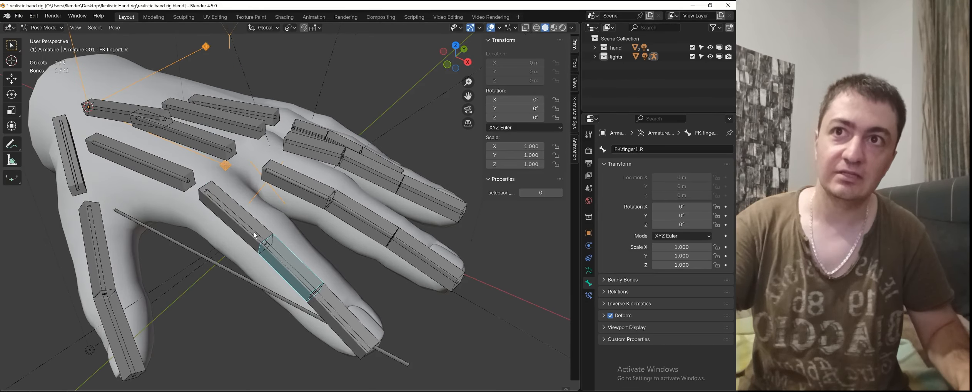
left_click(253, 232)
key("r")
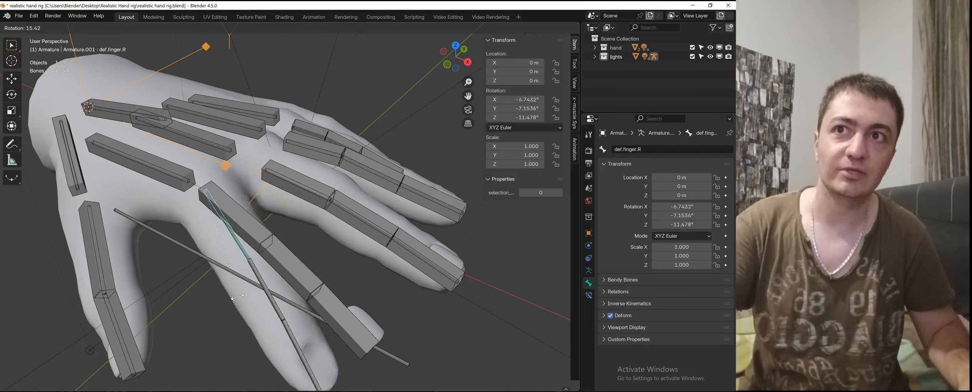
key("Escape")
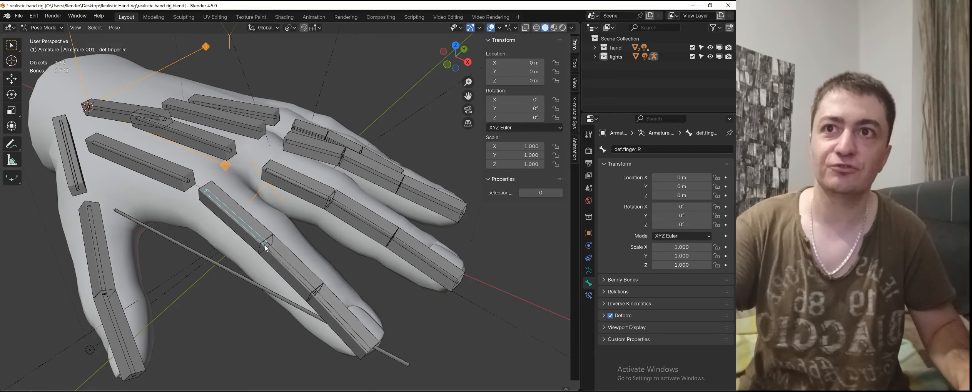
key("r")
key("Escape")
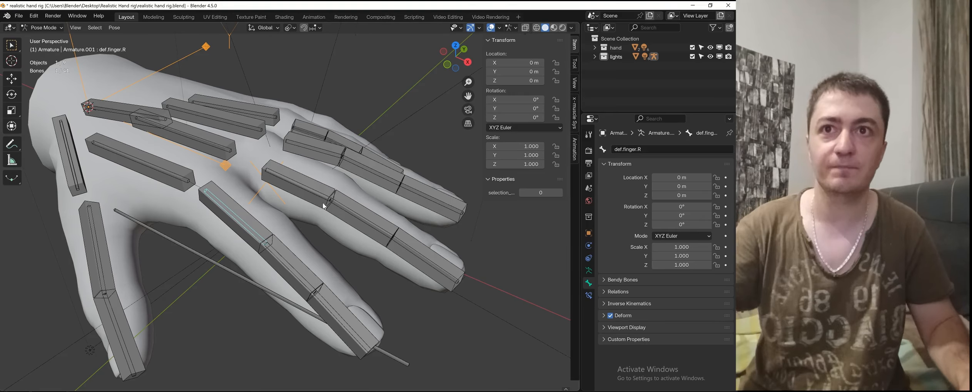
Step: Disable Deform for the three thick FK bones of the index finger: FK.finger.R, FK.finger1.R and FK.finger2.R
left_click(262, 224)
scroll(277, 228, "down", 2)
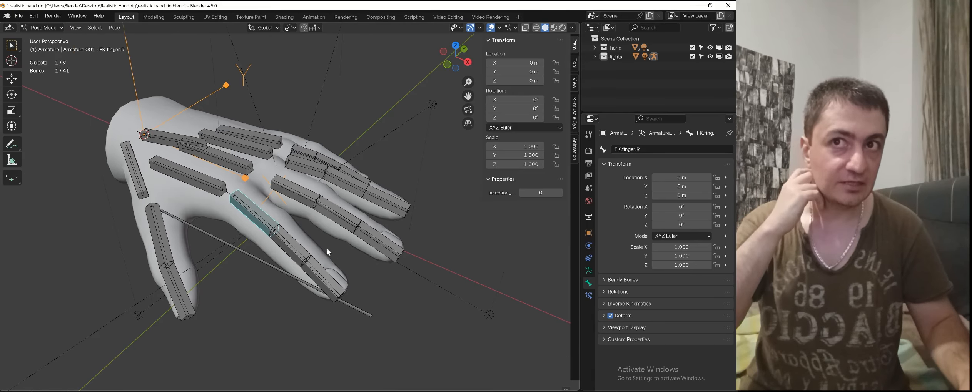
scroll(304, 242, "up", 1)
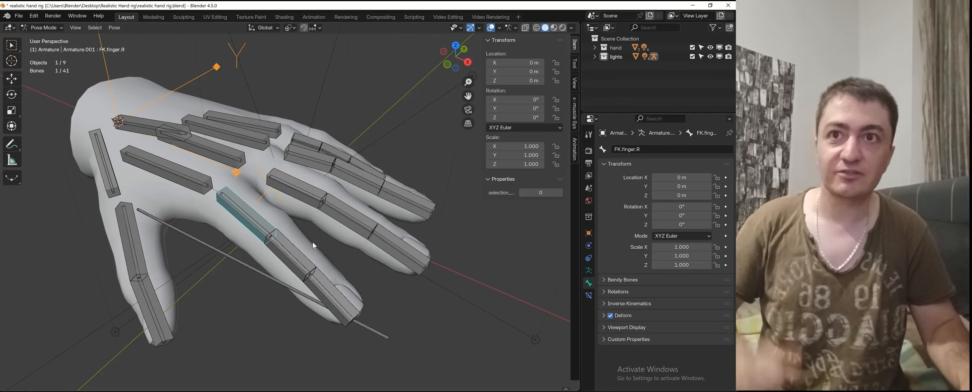
left_click(611, 316)
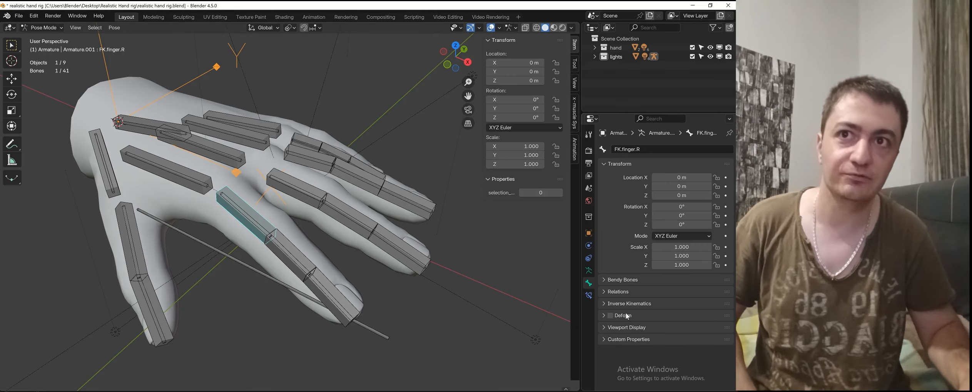
left_click(320, 259)
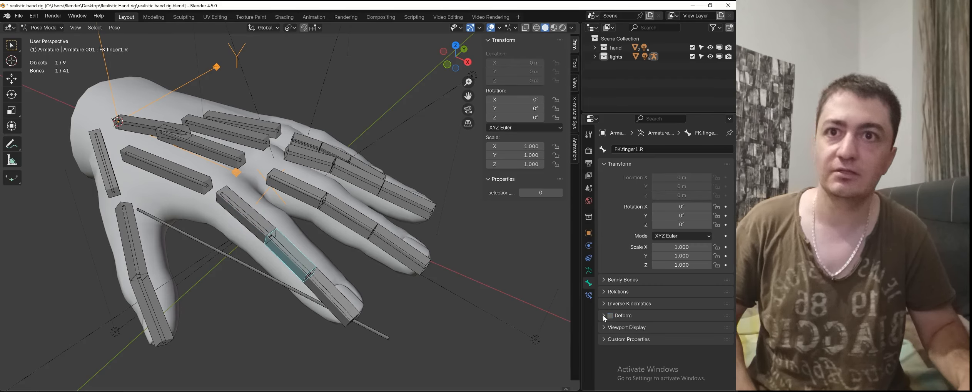
left_click(337, 286)
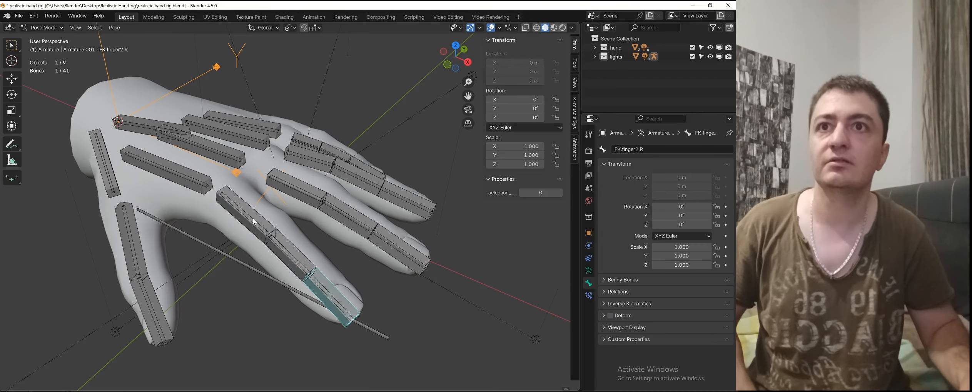
Step: Disable Deform for the three thick FK bones of the middle finger, from FK.finger3.R at its base to the fingertip
left_click(314, 191)
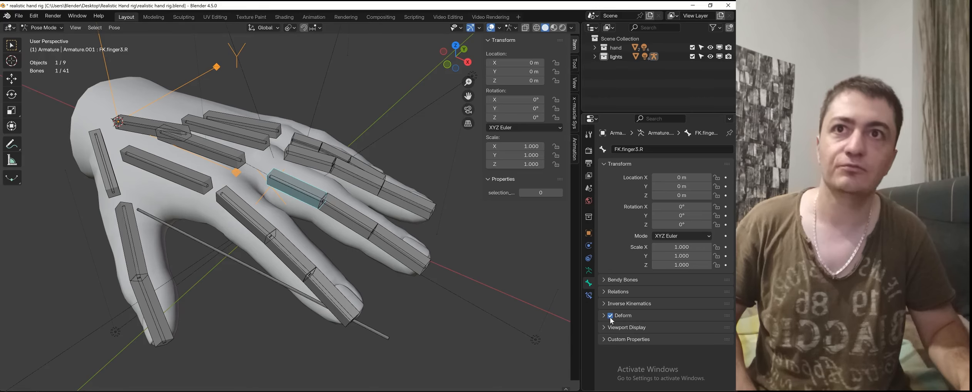
left_click(341, 199)
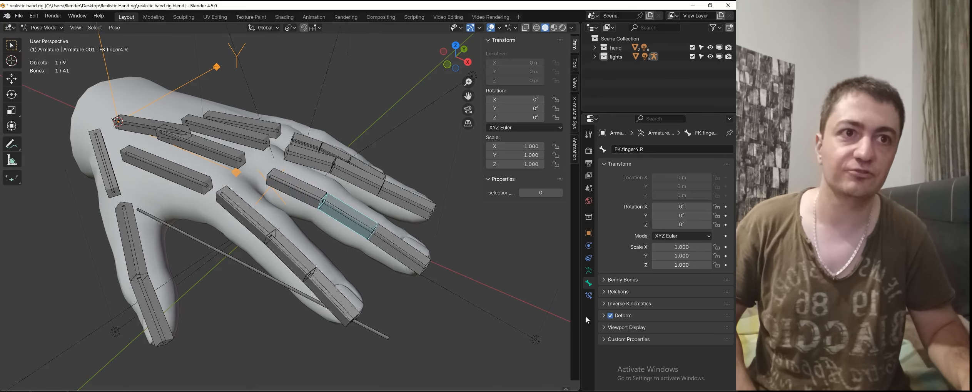
left_click(400, 241)
middle_click_drag(318, 228, 291, 201)
left_click(291, 206)
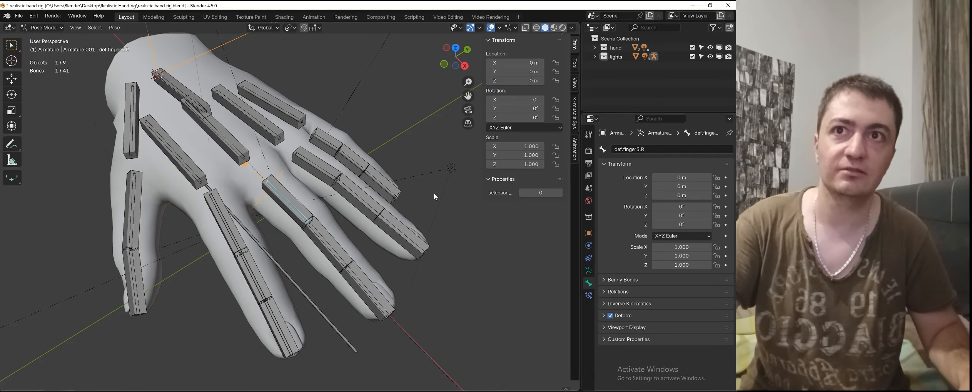
left_click(313, 208)
middle_click_drag(313, 208, 319, 203)
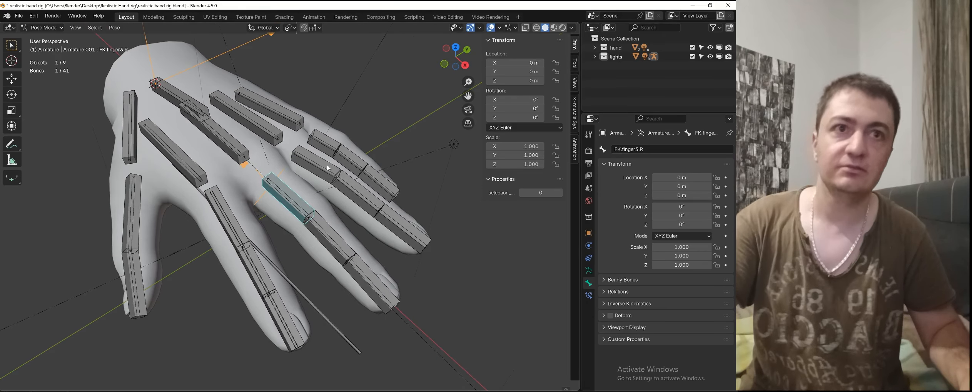
Step: Disable Deform for the three thick FK bones of the ring finger: FK.finger6.R, FK.finger7.R and FK.finger8.R
left_click(327, 164)
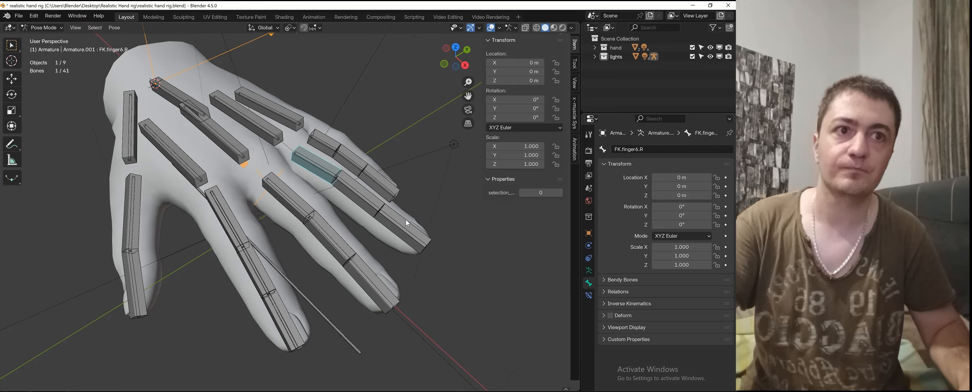
left_click(375, 196)
left_click(610, 316)
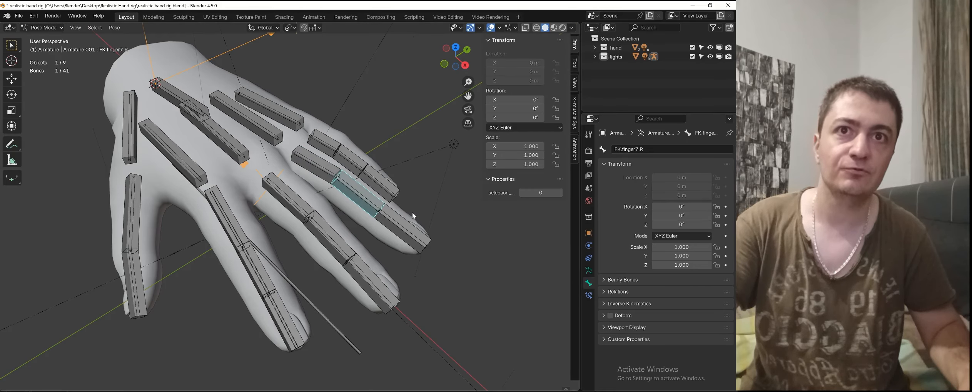
left_click(414, 233)
left_click(610, 316)
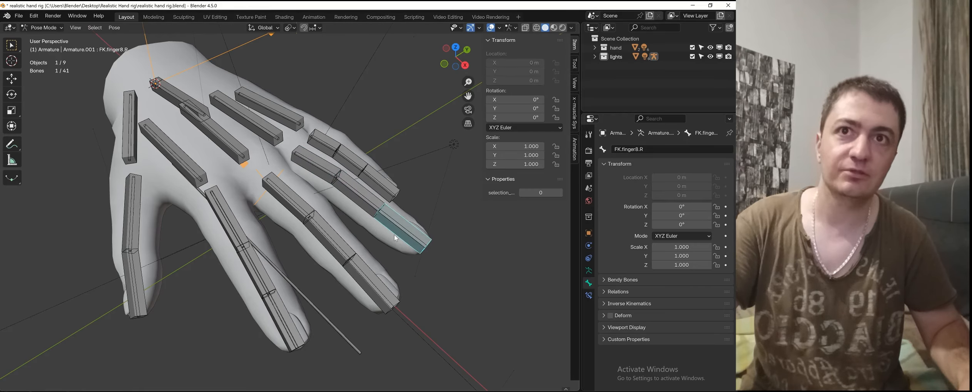
middle_click_drag(394, 235, 374, 224)
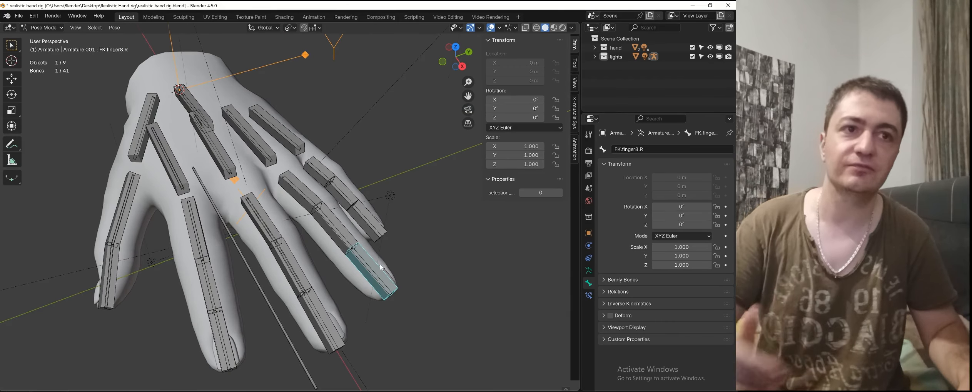
Step: Disable Deform for the three thick FK bones of the little finger: FK.finger9.R, FK.finger10.R and FK.finger11.R
left_click(319, 171)
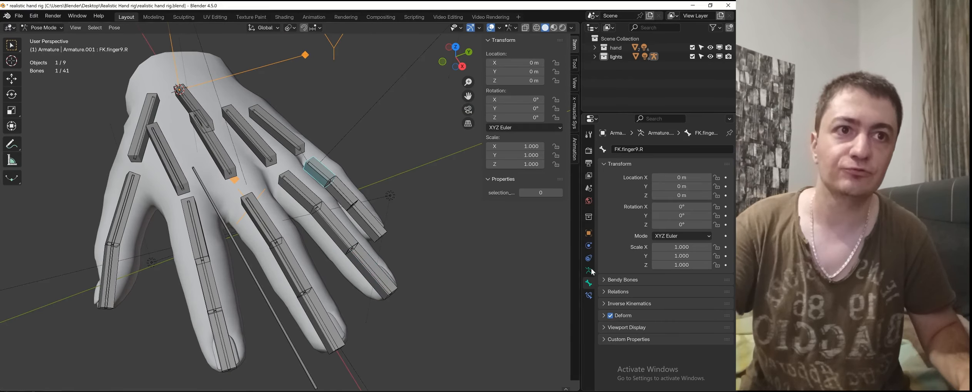
left_click(610, 316)
left_click(348, 191)
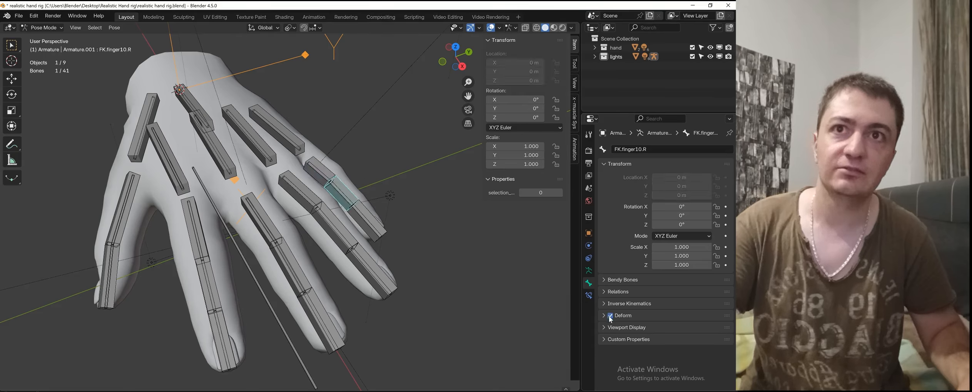
left_click(364, 219)
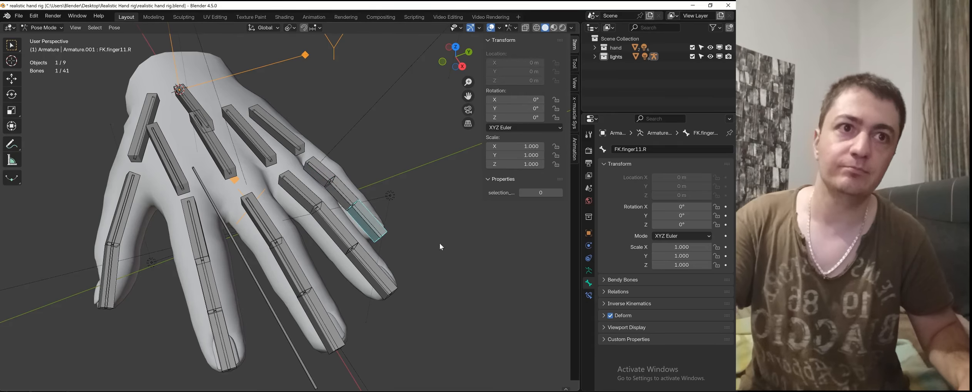
left_click(610, 315)
Step: Disable Deform for the two thick FK thumb bones, FK.thumb.R and FK.thumb1.R
middle_click_drag(212, 200, 195, 169)
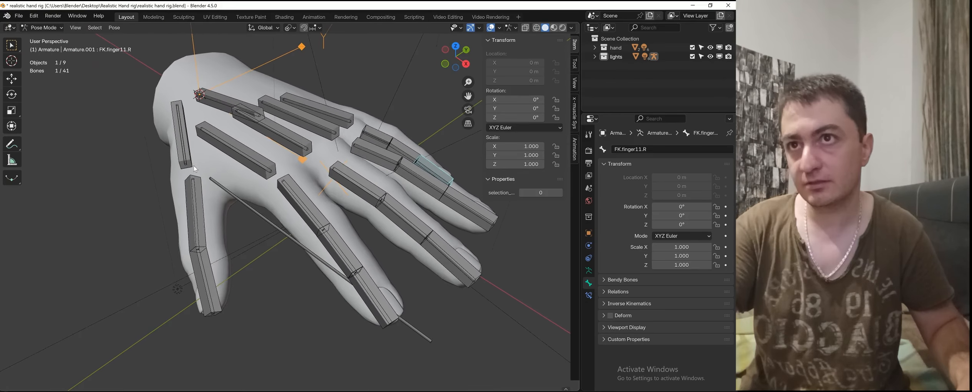
left_click(201, 205)
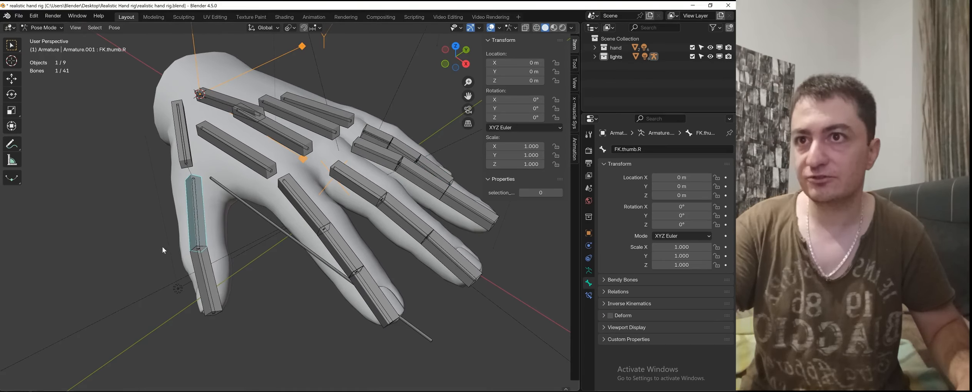
left_click(207, 268)
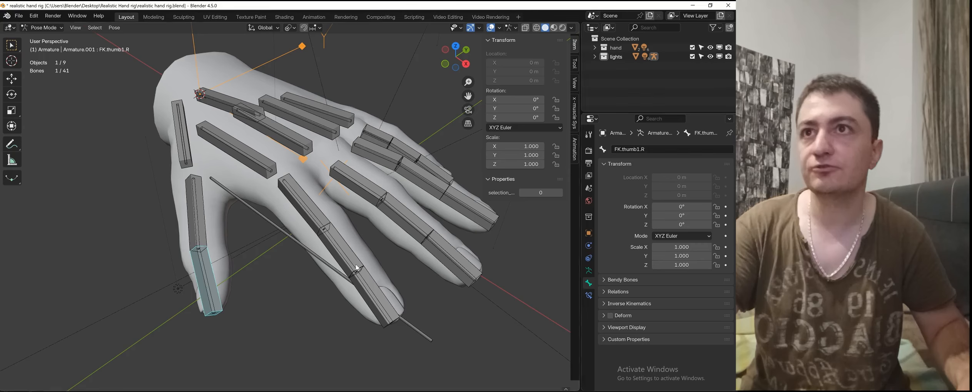
Step: Disable Deform for the six thick palm bones: FK.hand5.R, FK.hand1.R, FK.hand2.R, FK.hand3.R, FK.hand4.R and FK.hand.R
middle_click_drag(149, 212, 165, 286, "shift")
left_click(196, 198)
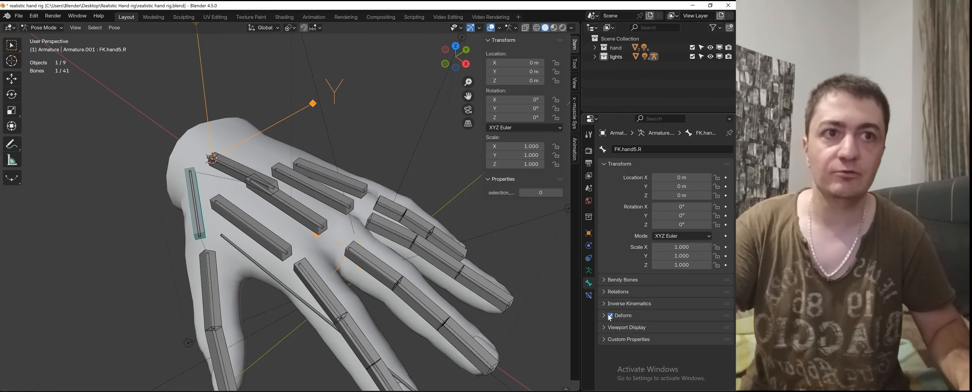
left_click(253, 220)
left_click(609, 316)
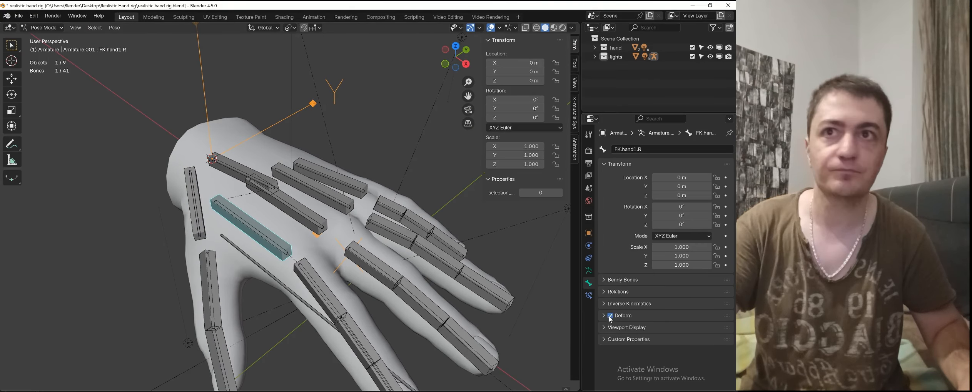
left_click(314, 215)
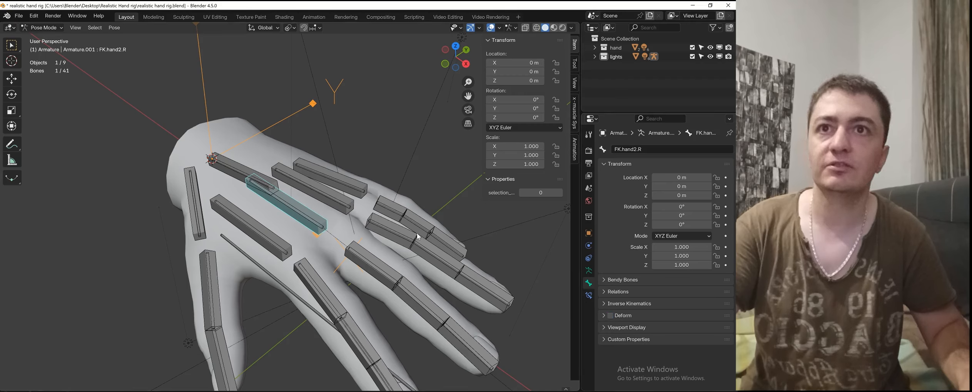
left_click(320, 185)
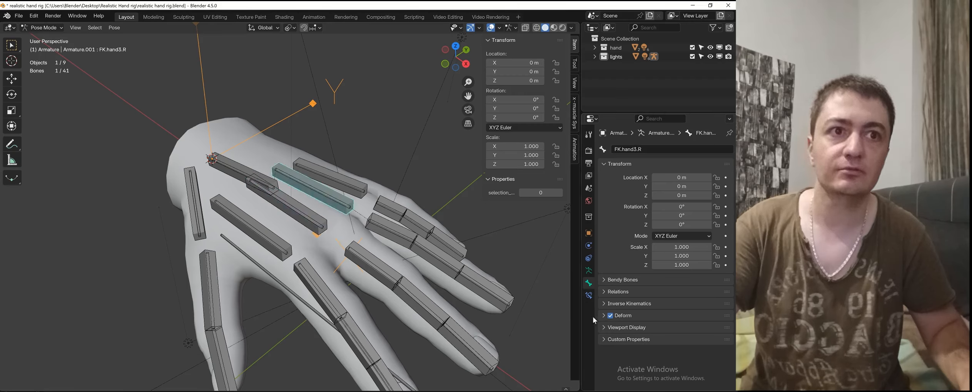
left_click(356, 183)
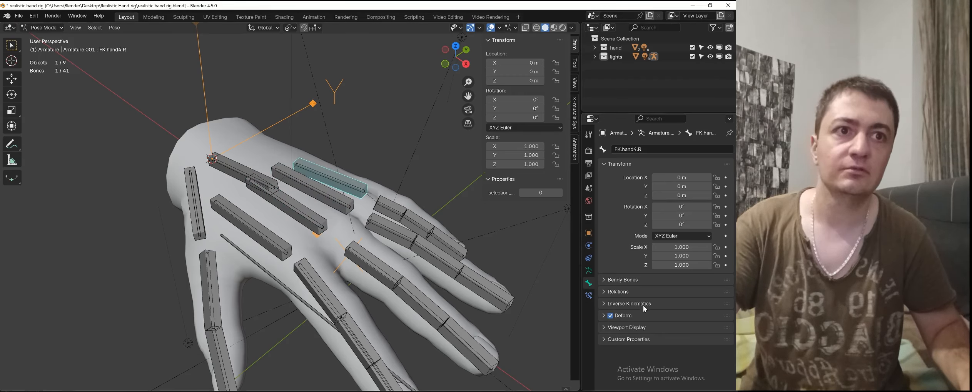
left_click(236, 164)
left_click(609, 316)
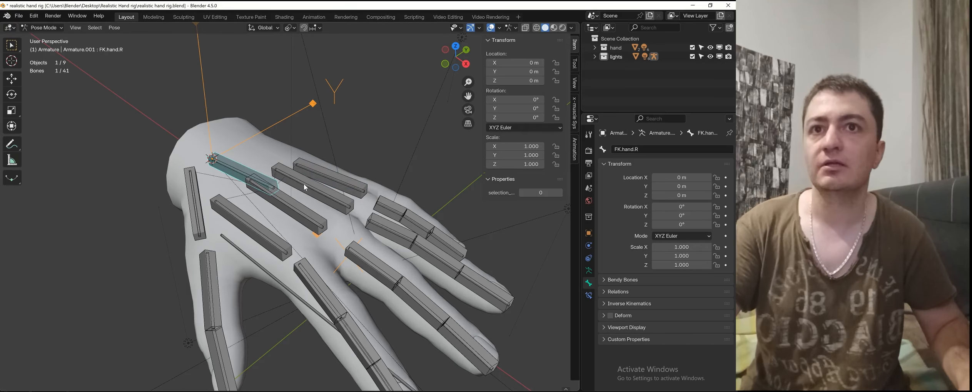
Step: Try rotating FK.finger.R and def.finger.R at the base of the index finger to compare their effect on the mesh, cancelling each rotation
middle_click_drag(304, 184, 329, 153)
left_click(302, 196)
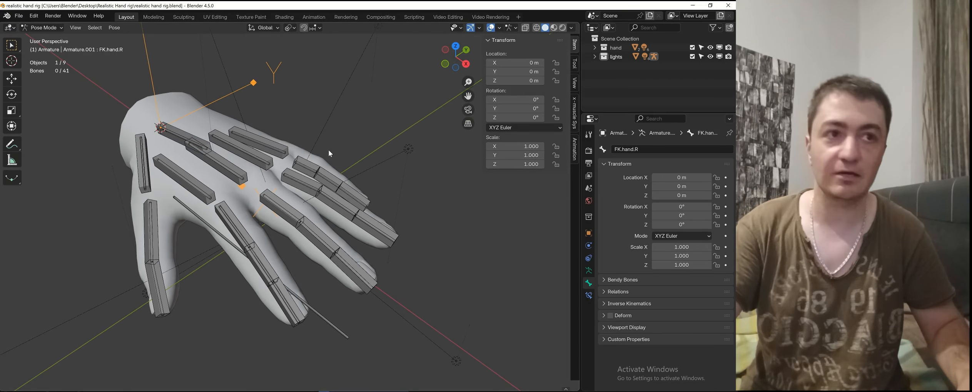
middle_click_drag(280, 230, 241, 237)
left_click(245, 232)
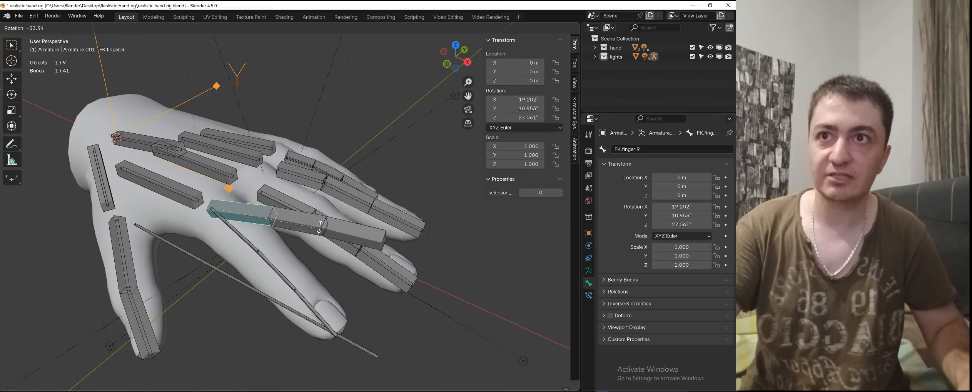
left_click(238, 233)
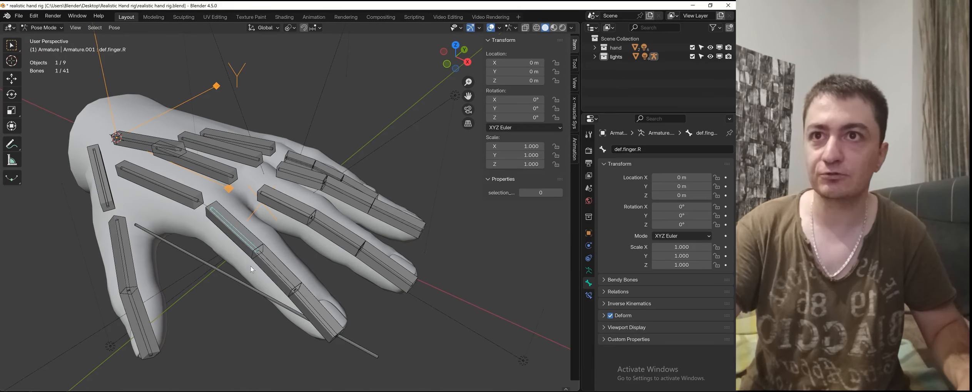
key("r")
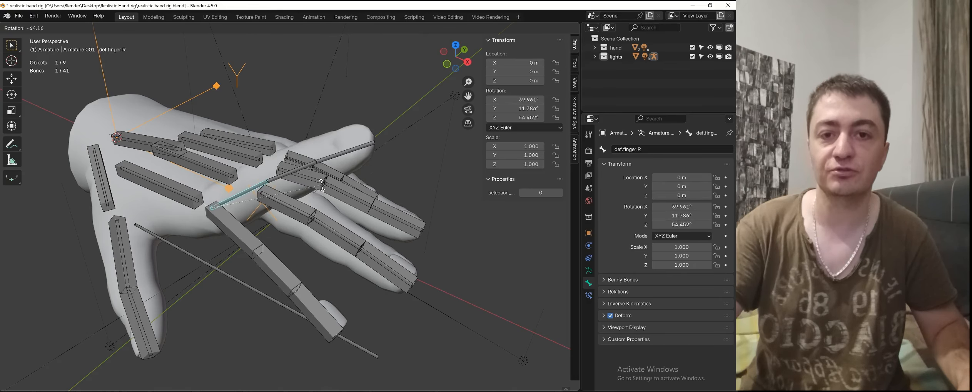
key("Escape")
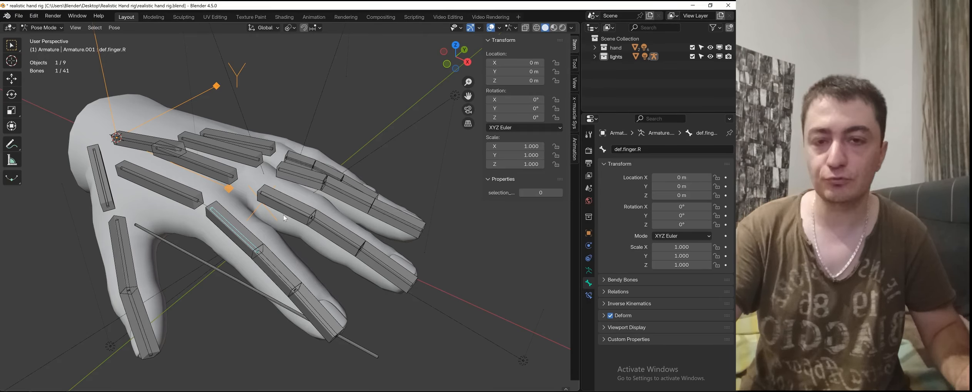
Step: Select the thick FK.finger.R bone and add the thin def.finger.R bone to the selection as the active bone
scroll(283, 215, "up", 5)
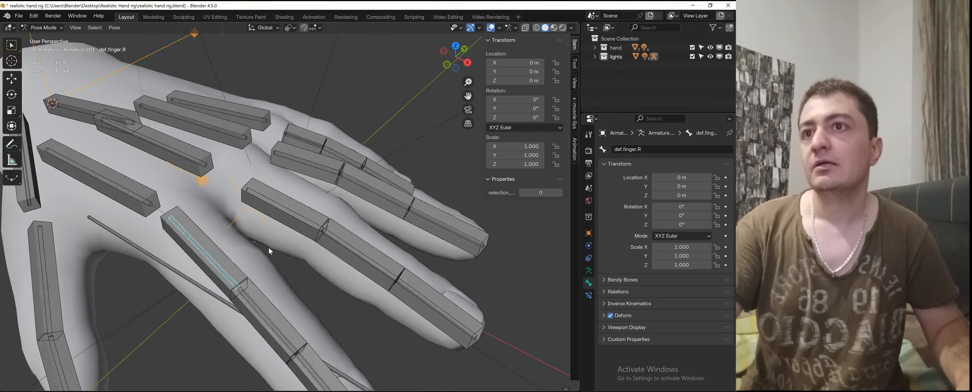
middle_click_drag(285, 213, 295, 194, "shift")
left_click(239, 226)
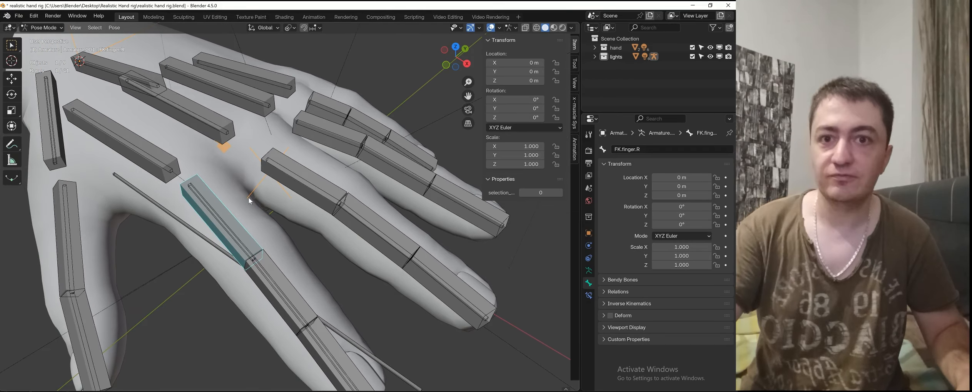
left_click(239, 243, "shift")
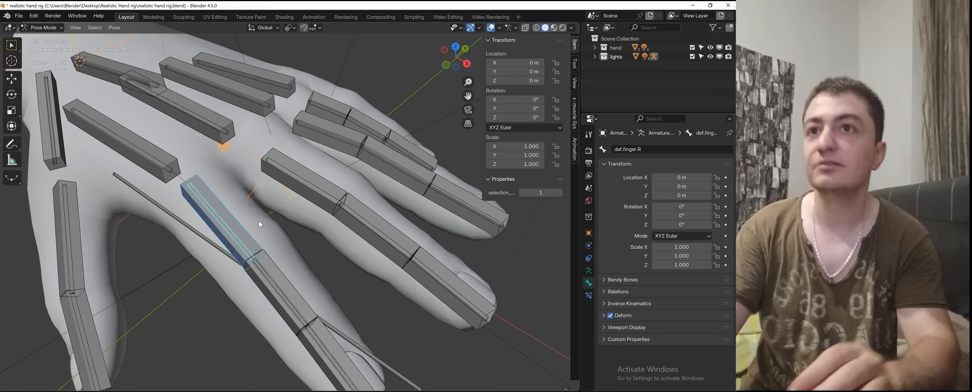
scroll(267, 262, "down", 2)
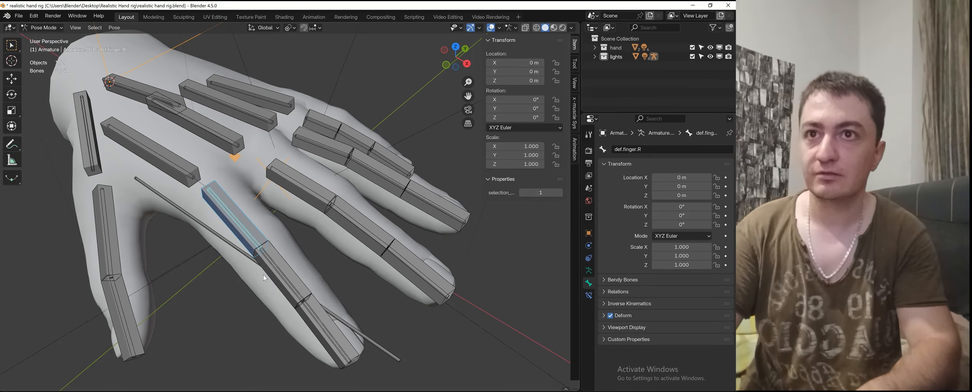
key("shift+bracketleft")
key("ctrl+z")
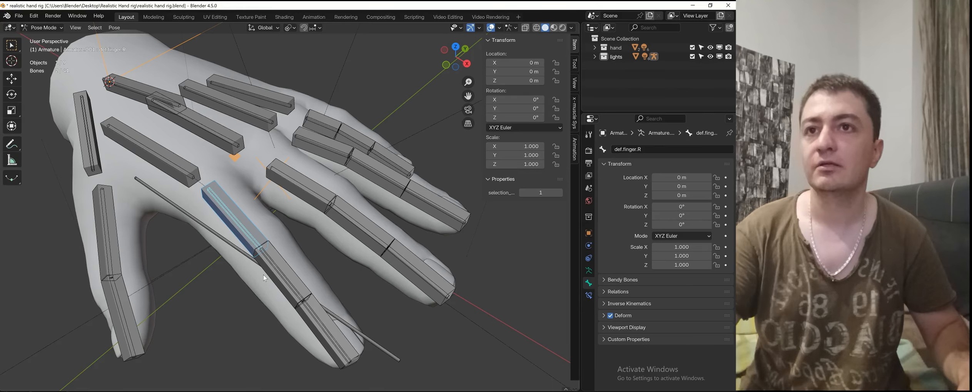
Step: Try adding a Copy Rotation constraint to def.finger.R while FK.finger.R is also selected, then remove the constraint
left_click(263, 275)
left_click(246, 231)
left_click(245, 232, "shift")
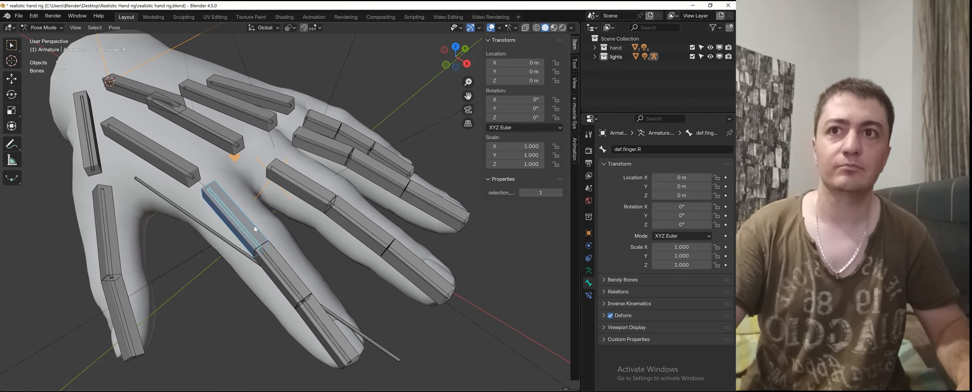
left_click(588, 270)
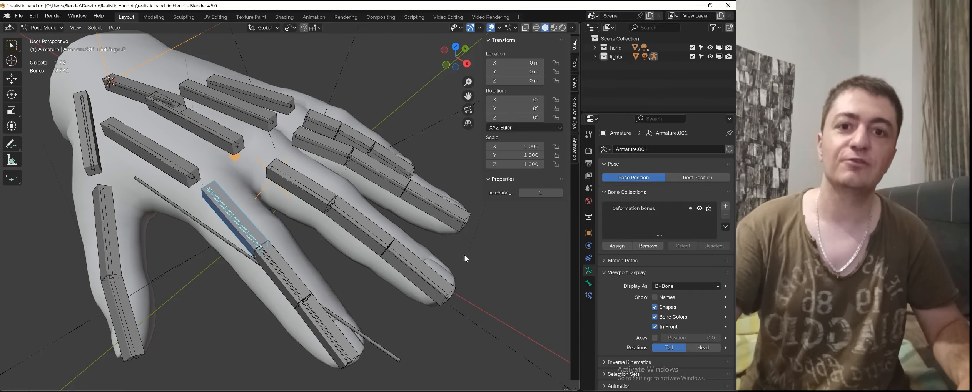
left_click(588, 283)
left_click(588, 296)
left_click(669, 150)
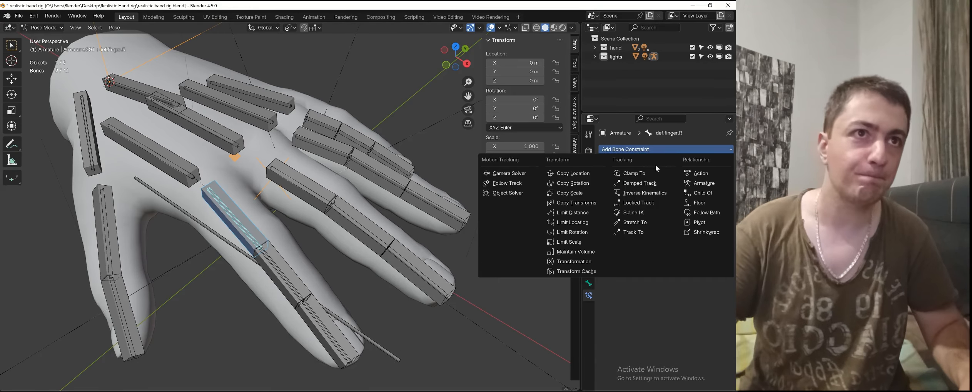
left_click(575, 183)
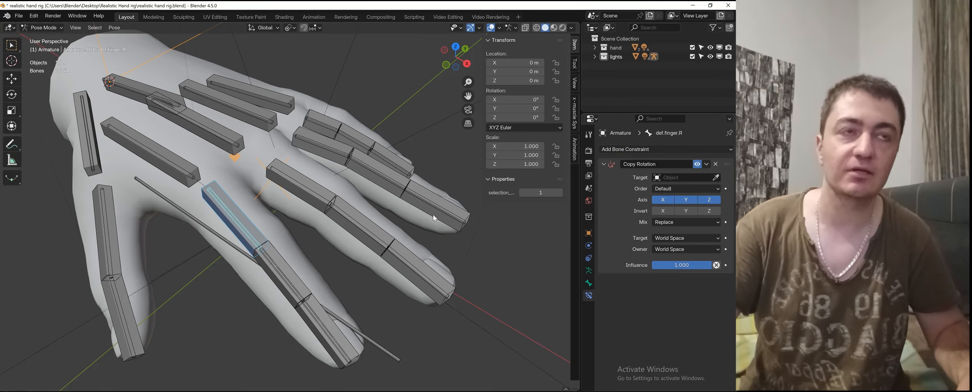
left_click(715, 178)
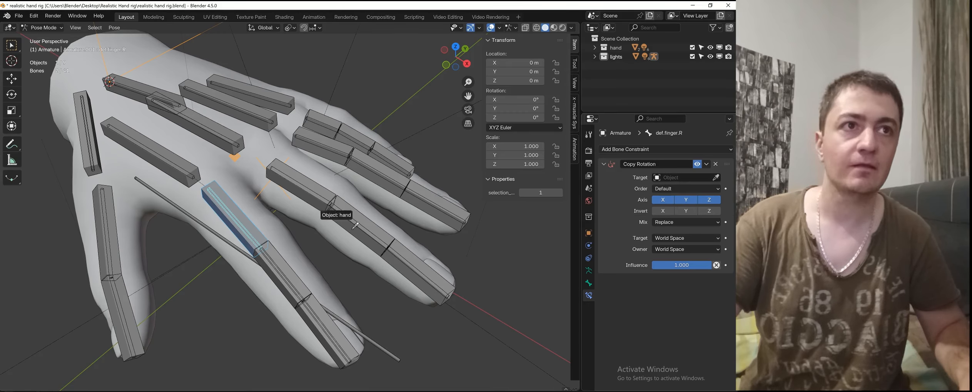
key("Escape")
left_click(715, 165)
Step: Select only the thin def.finger.R bone and add a Copy Rotation constraint to it
left_click(242, 223, "shift")
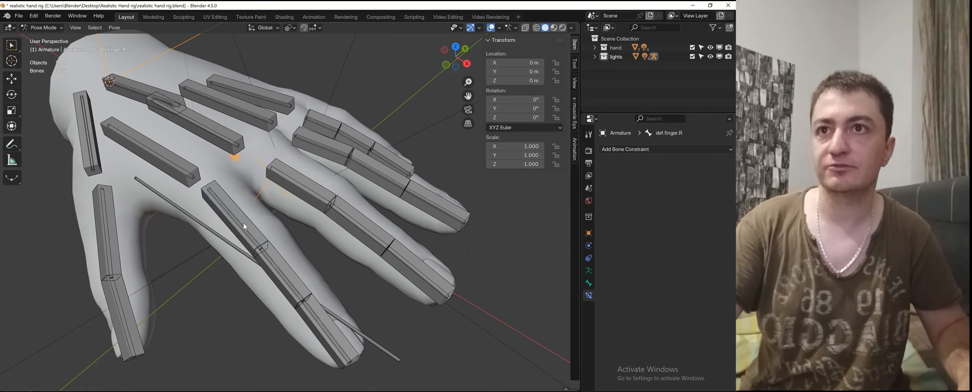
left_click(242, 223, "shift")
left_click(241, 225, "shift")
left_click(715, 150)
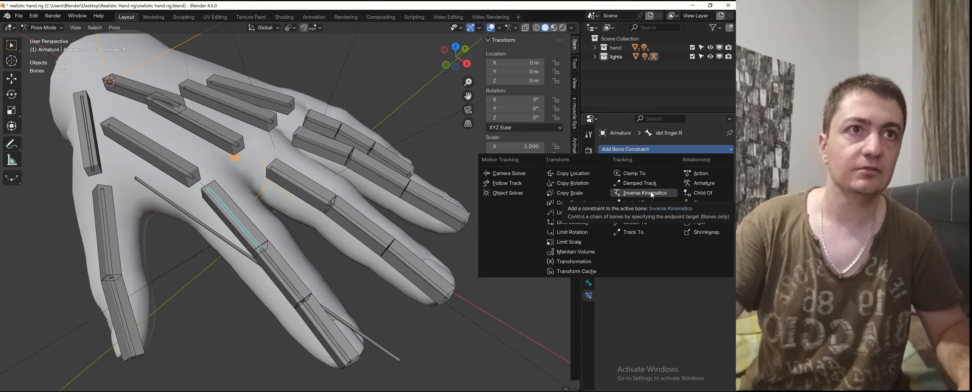
left_click(563, 184)
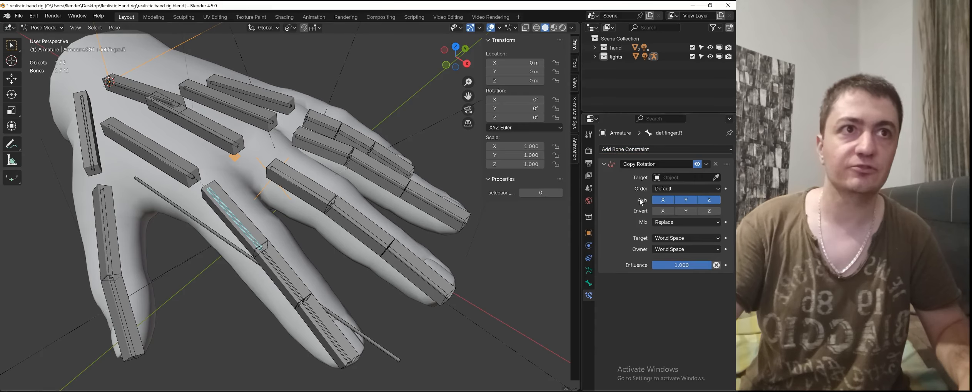
Step: Set the Copy Rotation constraint's target to Armature and its bone to FK.finger.R
left_click(713, 178)
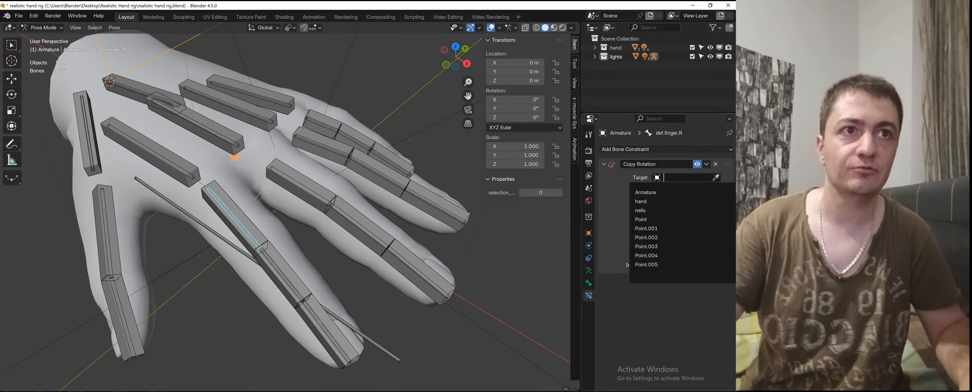
type("F")
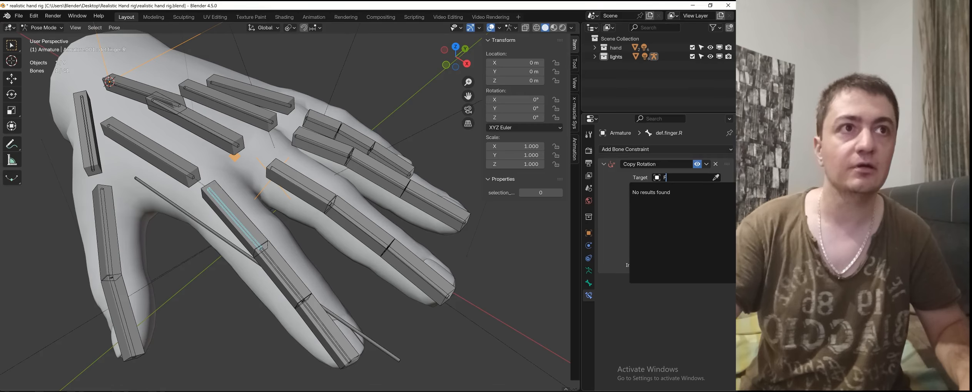
key("Escape")
left_click(696, 178)
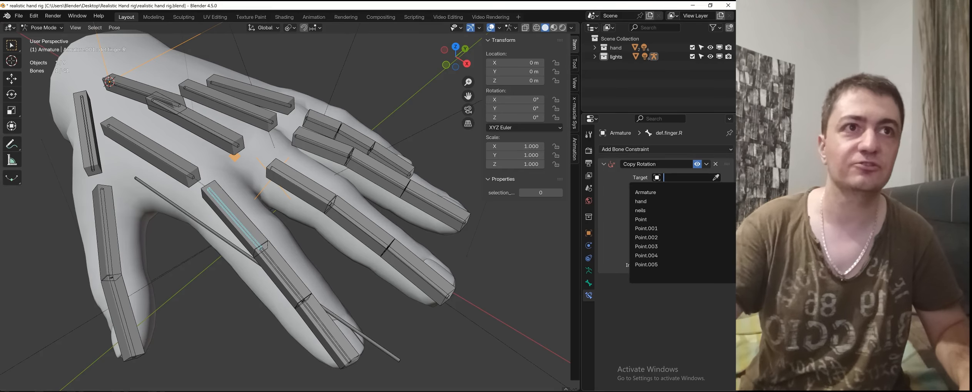
left_click(665, 192)
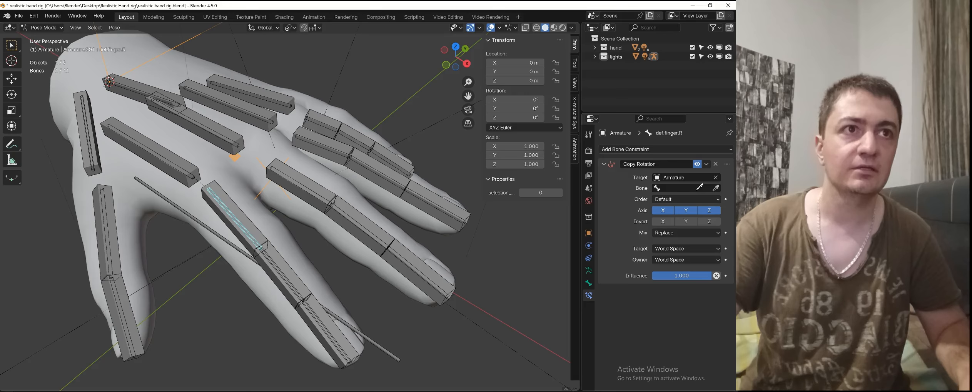
left_click(698, 188)
type("F")
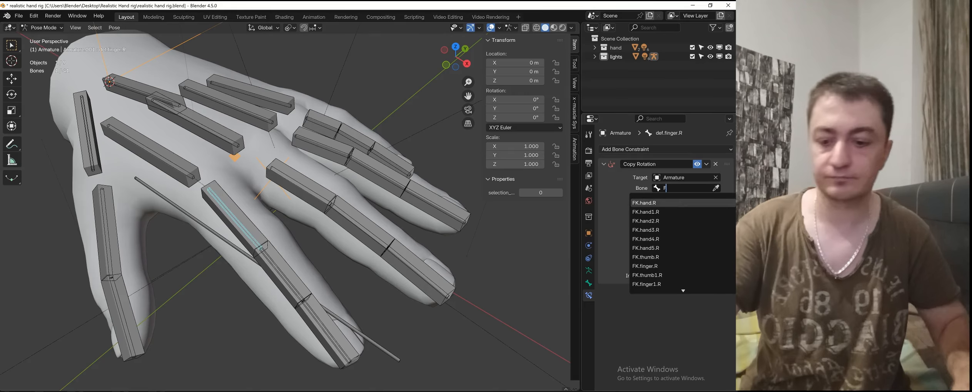
type("K.F")
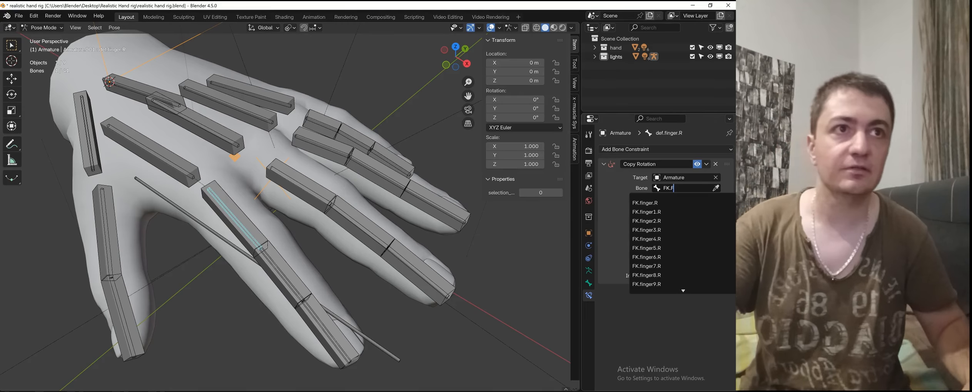
left_click(659, 202)
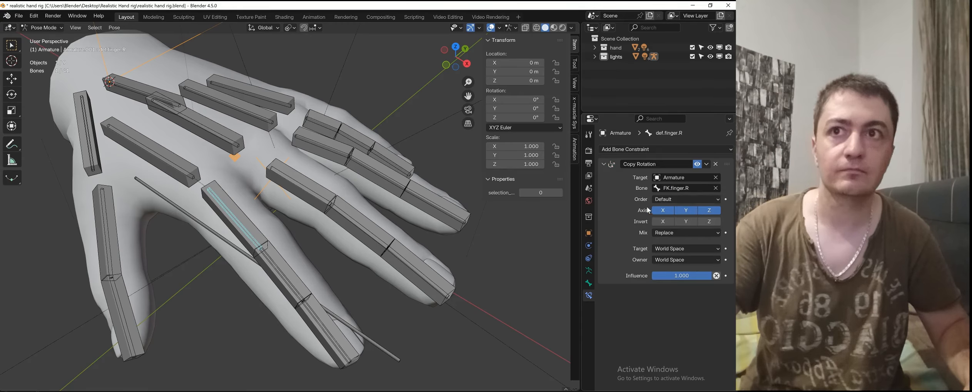
Step: Reselect def.finger.R and check the target and owner space options of its Copy Rotation constraint
key("alt+a")
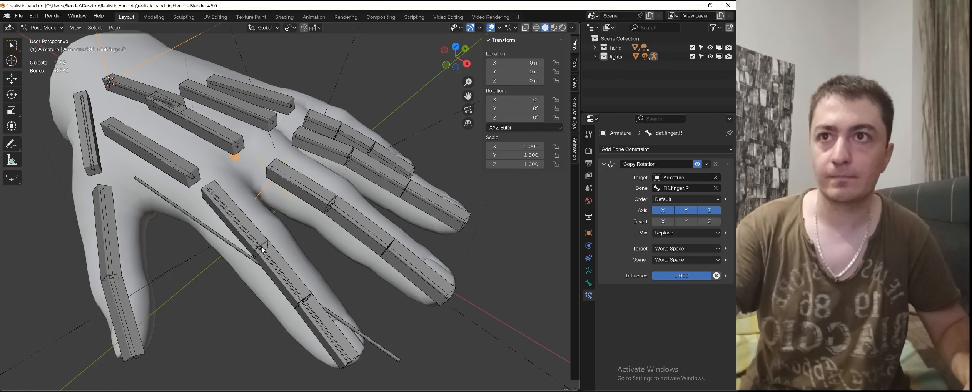
left_click(245, 229)
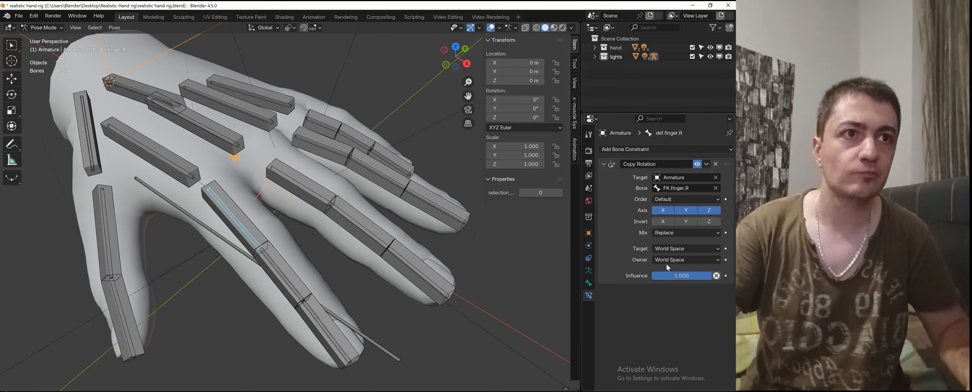
left_click(687, 249)
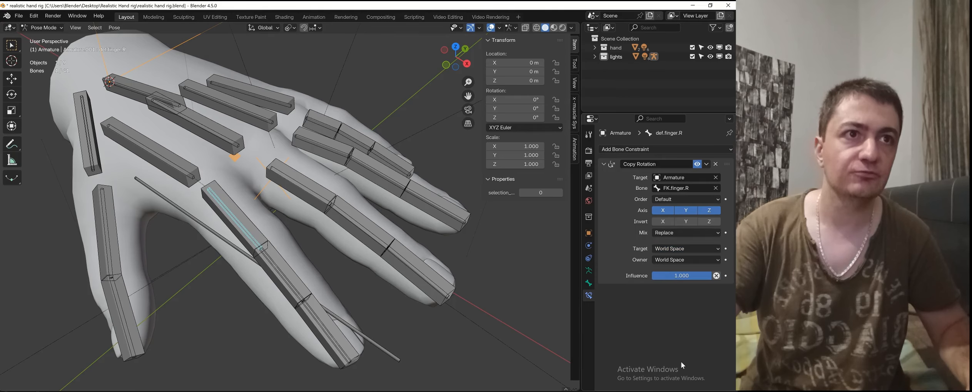
Step: Test the constraint by rotating FK.finger.R and def.finger.R in turn, cancelling each rotation
middle_click_drag(296, 206, 265, 212)
left_click(259, 209)
key("r")
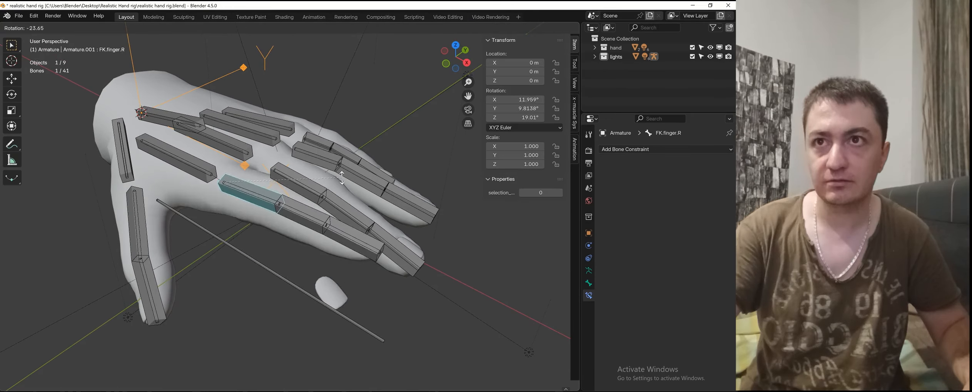
key("Escape")
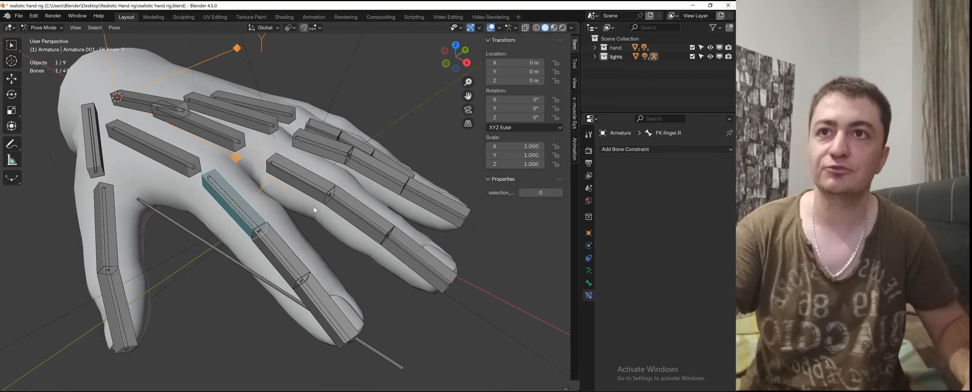
scroll(313, 207, "up", 1)
middle_click_drag(255, 214, 312, 218)
key("r")
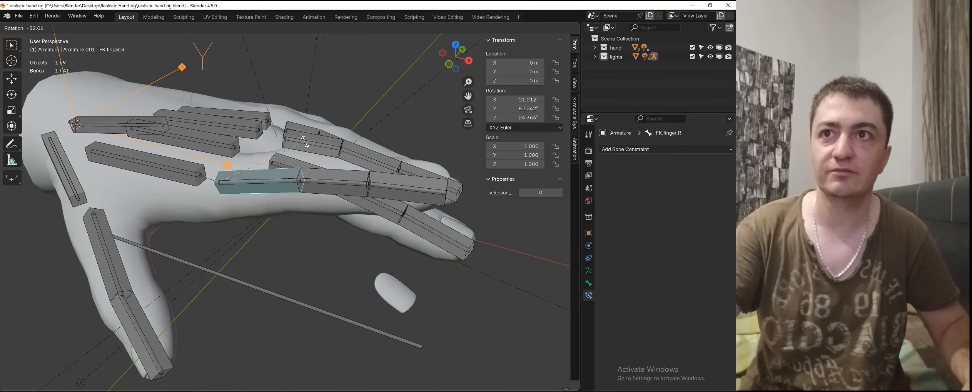
key("Escape")
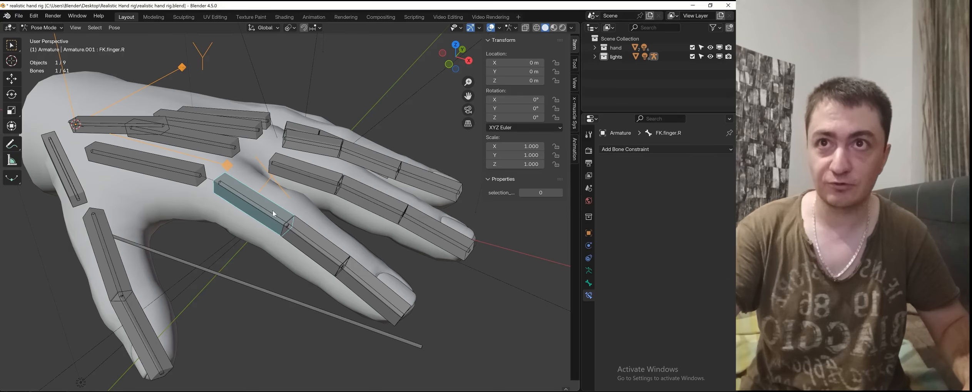
left_click(267, 214)
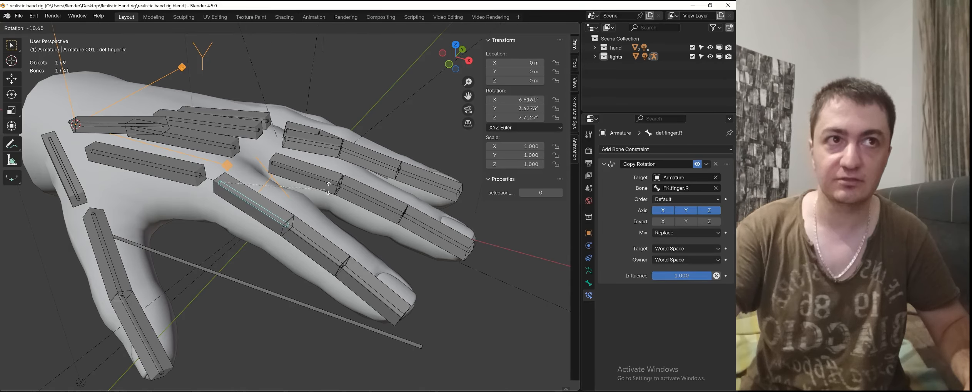
left_click(278, 203)
Step: Set the armature's viewport display type to Wire and deselect all bones
middle_click_drag(278, 204, 306, 213)
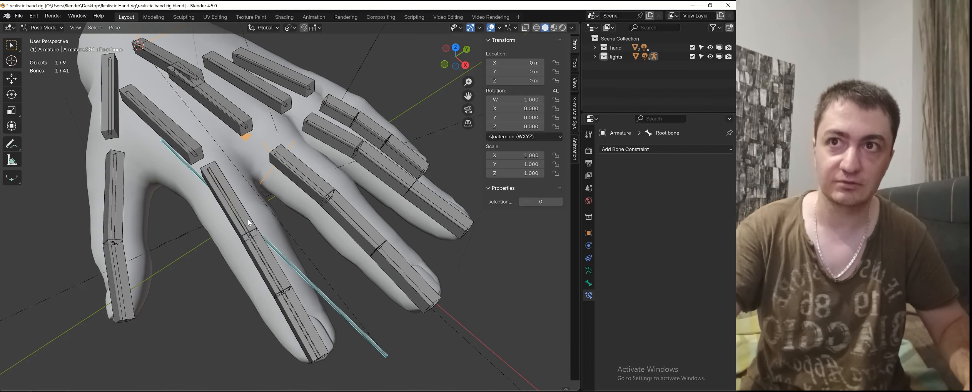
middle_click_drag(355, 250, 359, 231)
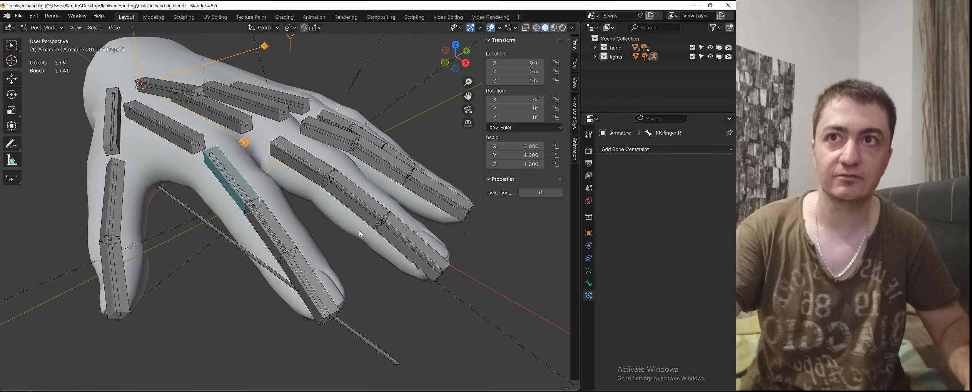
left_click(588, 233)
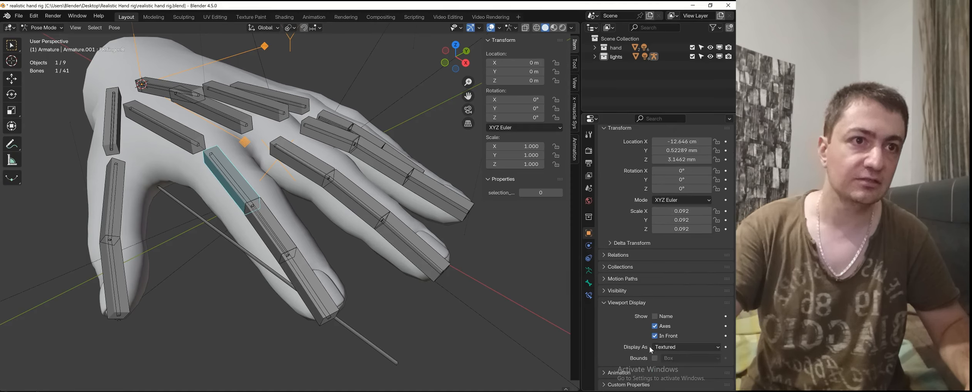
left_click(679, 346)
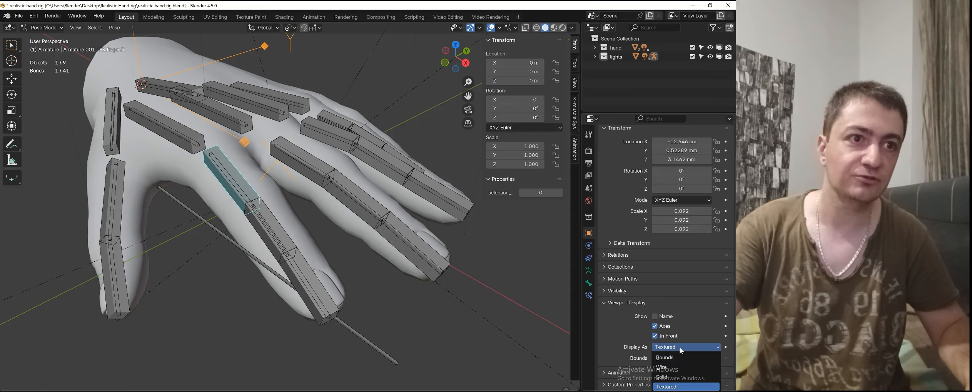
left_click(669, 326)
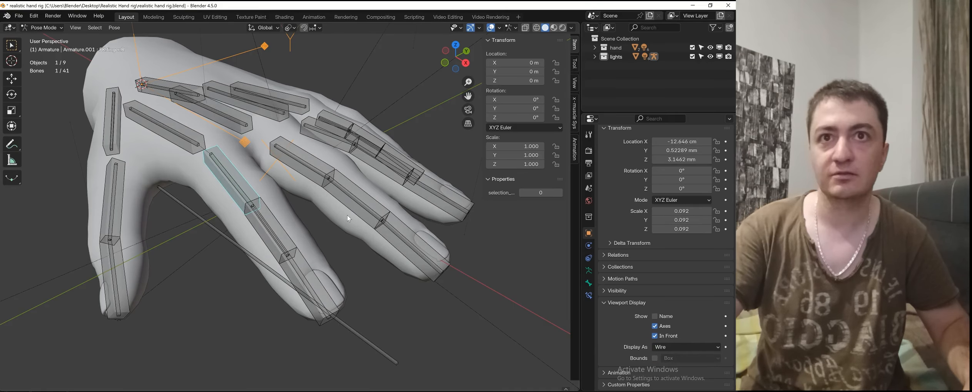
scroll(400, 235, "down", 2)
mouse_move(380, 248)
middle_mouse_down()
mouse_move(373, 243)
mouse_move(379, 252)
middle_mouse_up()
scroll(287, 241, "up", 1)
key("alt+a")
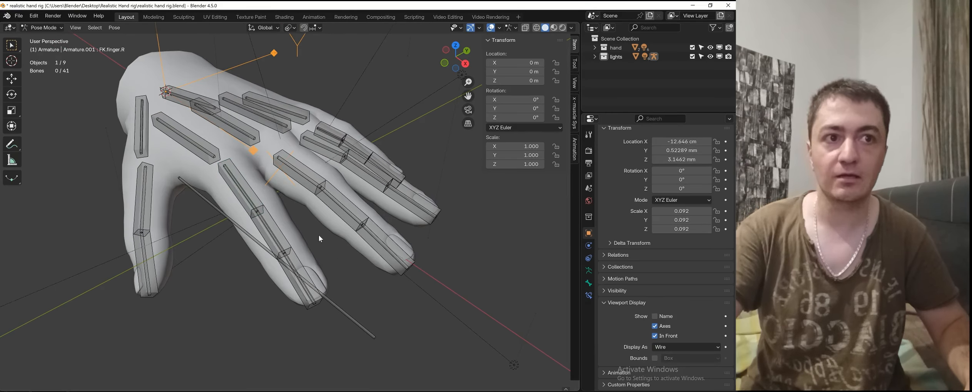
Step: Select the thin def.finger.R bone and review its Copy Rotation constraint settings
scroll(322, 233, "up", 2)
scroll(294, 232, "up", 1)
scroll(294, 231, "up", 1)
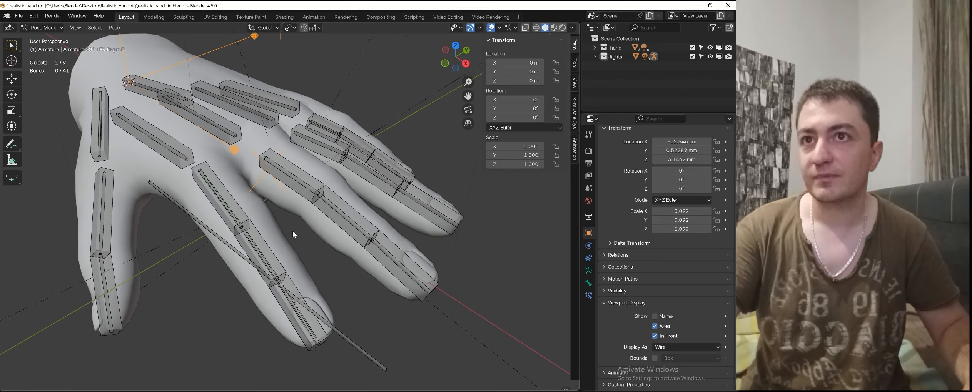
left_click(234, 218)
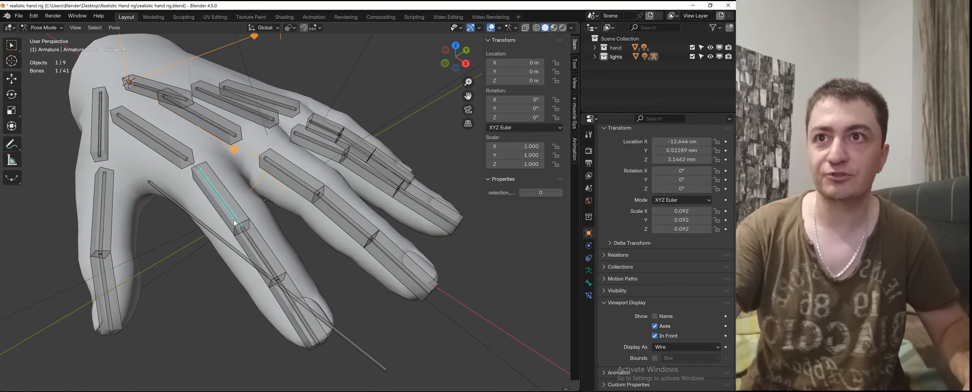
left_click(589, 271)
left_click(589, 283)
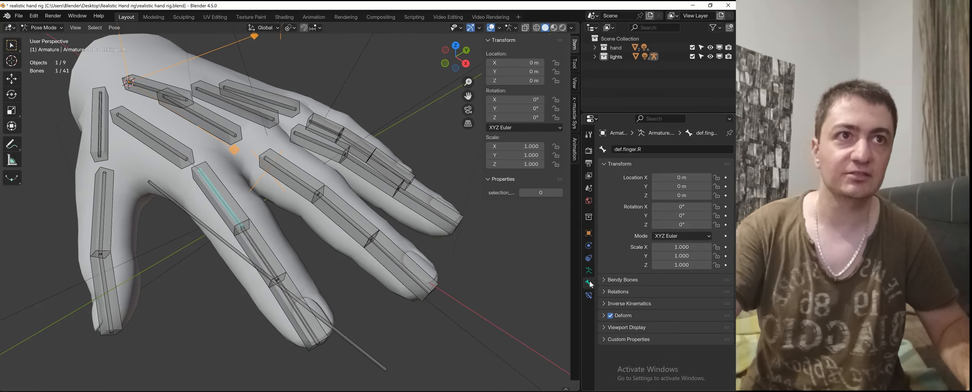
left_click(589, 296)
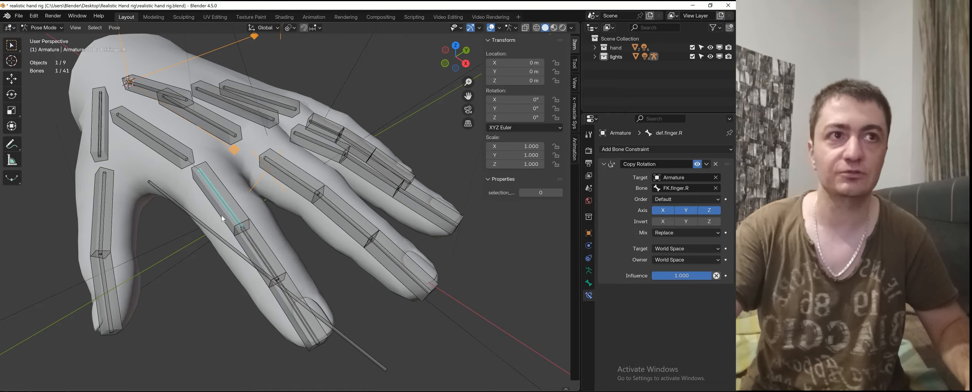
Step: Select the thick FK.finger1.R bone and add the thin def.finger1.R bone to the selection as the active bone
mouse_move(296, 230)
middle_mouse_down()
mouse_move(296, 247)
mouse_move(320, 232)
mouse_move(296, 231)
middle_mouse_up()
left_click(310, 228)
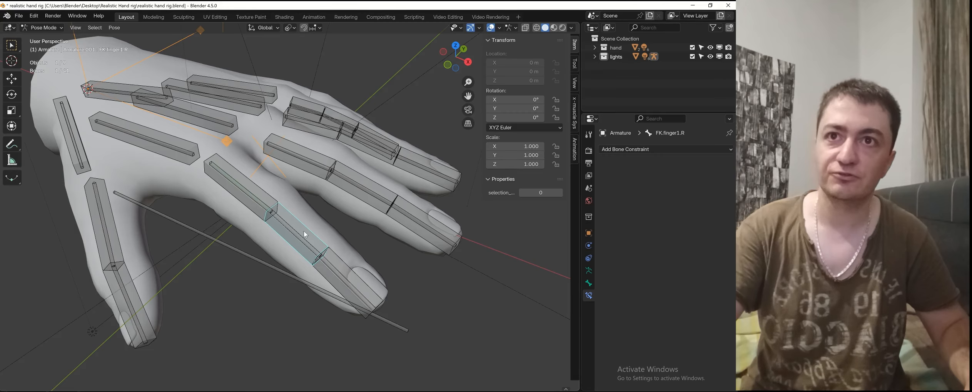
left_click(299, 236, "shift")
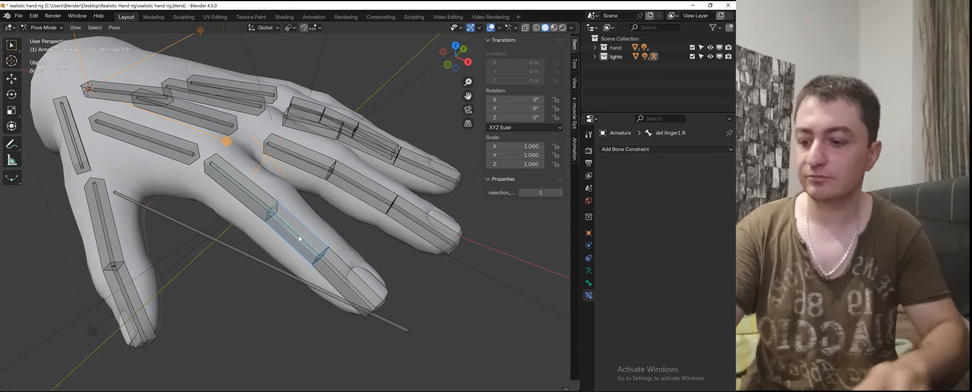
Step: Select only the thin def.finger1.R bone on the index finger and open its bone constraint settings
key("s")
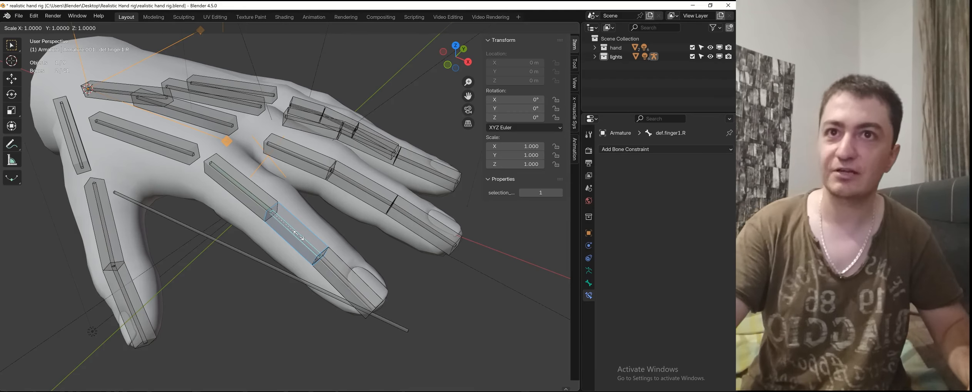
right_click(337, 236)
middle_click_drag(416, 220, 410, 226)
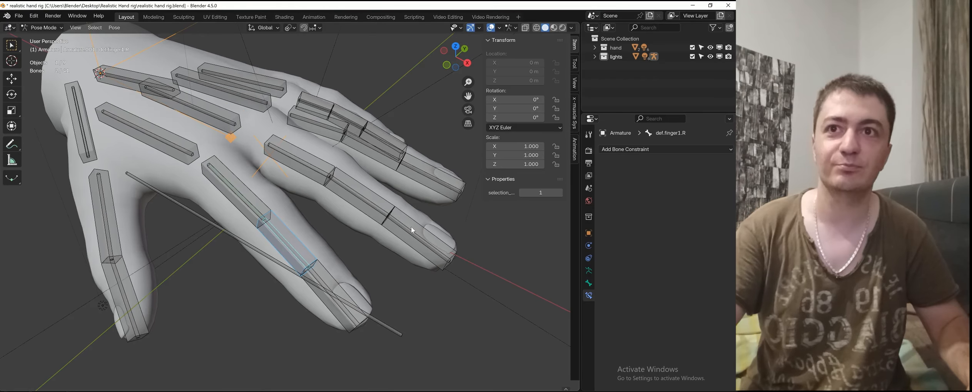
left_click(287, 252)
left_click(293, 249)
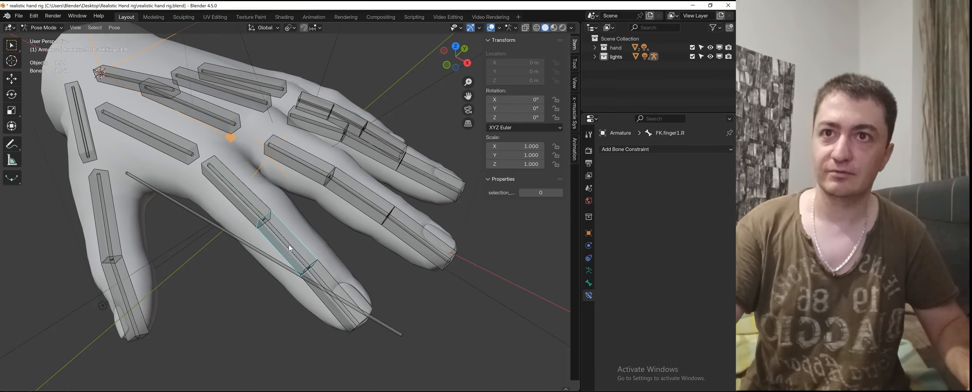
left_click(290, 248)
left_click(589, 272)
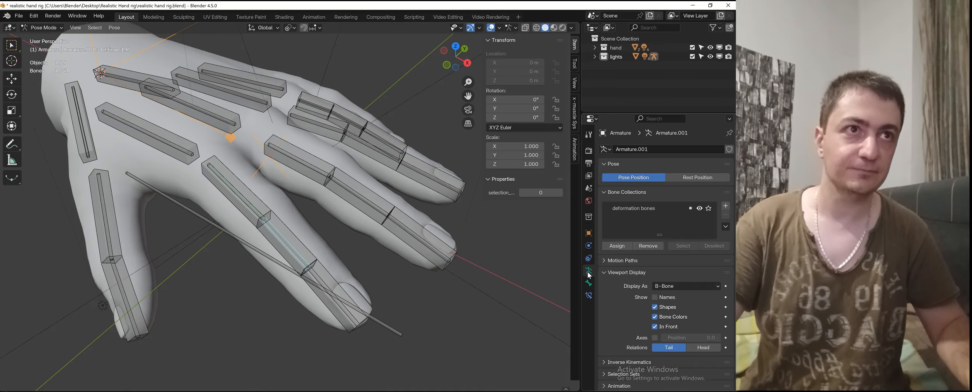
left_click(589, 284)
left_click(588, 296)
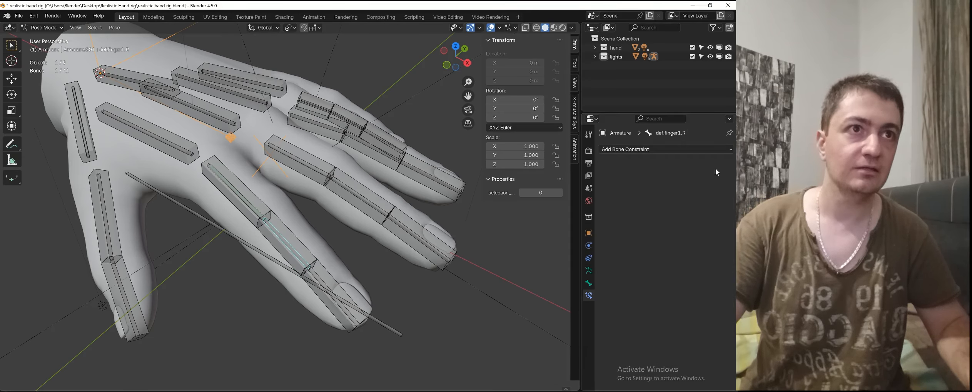
Step: Add a Copy Rotation constraint to def.finger1.R with Armature as target and FK.finger1.R as the bone
left_click(695, 149)
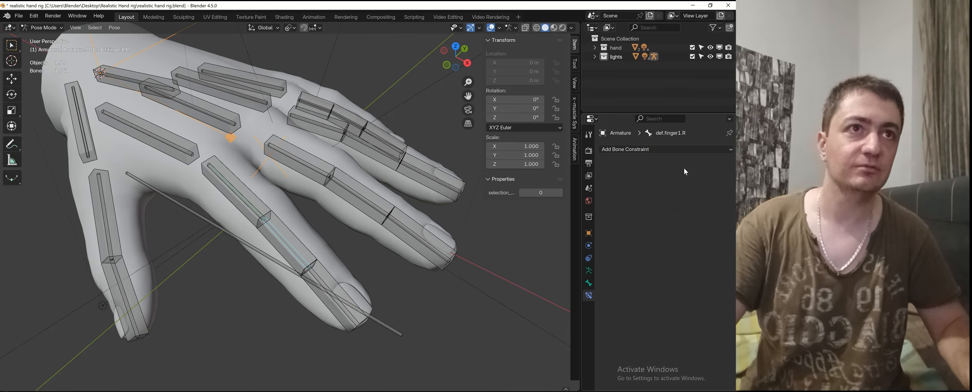
left_click(694, 150)
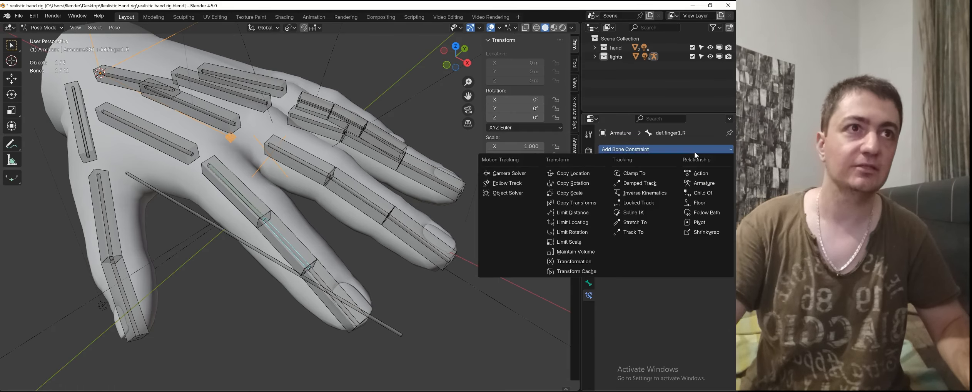
left_click(583, 183)
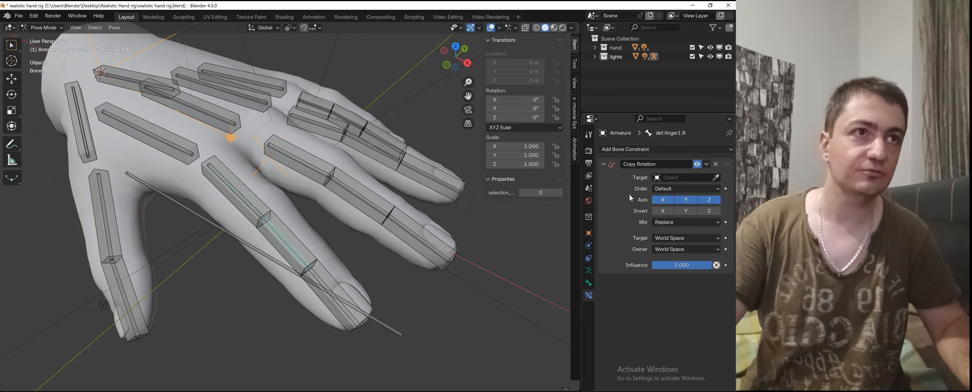
left_click(700, 177)
left_click(692, 193)
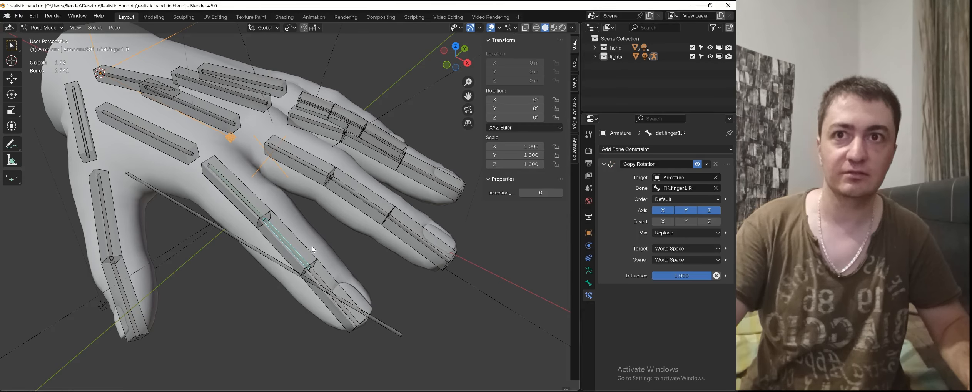
Step: Clear the target bone of def.finger1.R's Copy Rotation constraint and sample FK.finger1.R again from the viewport
left_click(715, 189)
left_click(691, 188)
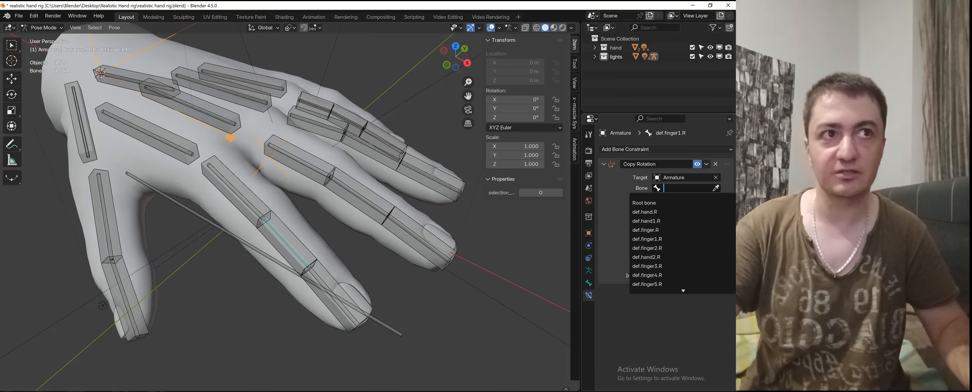
left_click(609, 195)
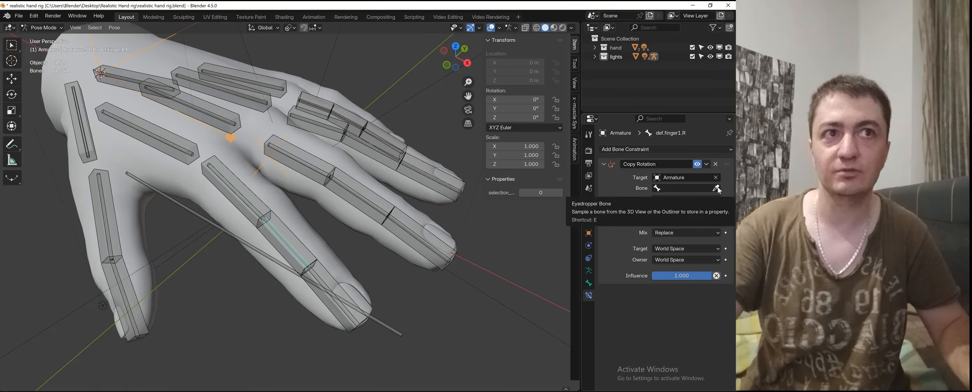
left_click(716, 188)
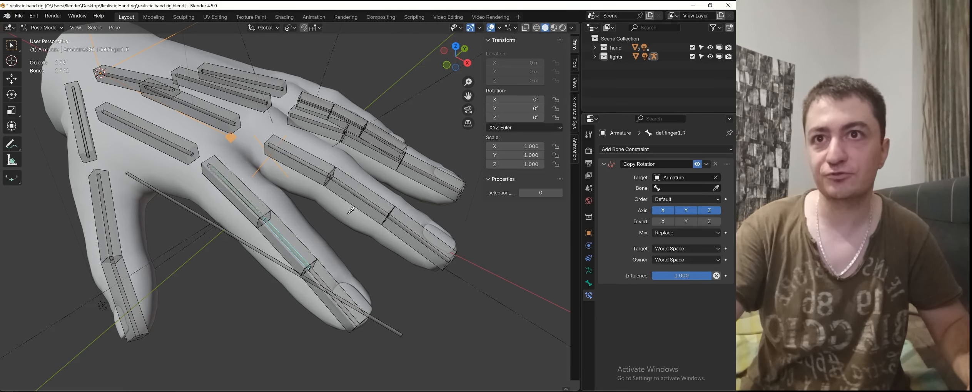
left_click(297, 233)
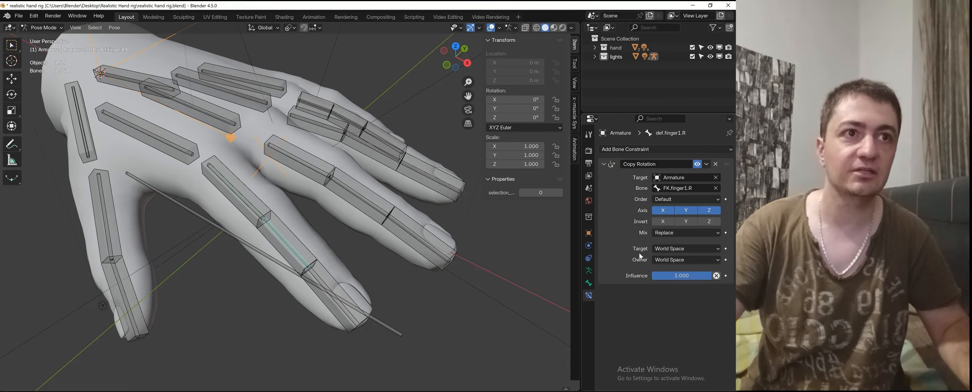
Step: Test the constraint by rotating the thick FK.finger1.R bone, then cancel the rotation
left_click(306, 251)
key("r")
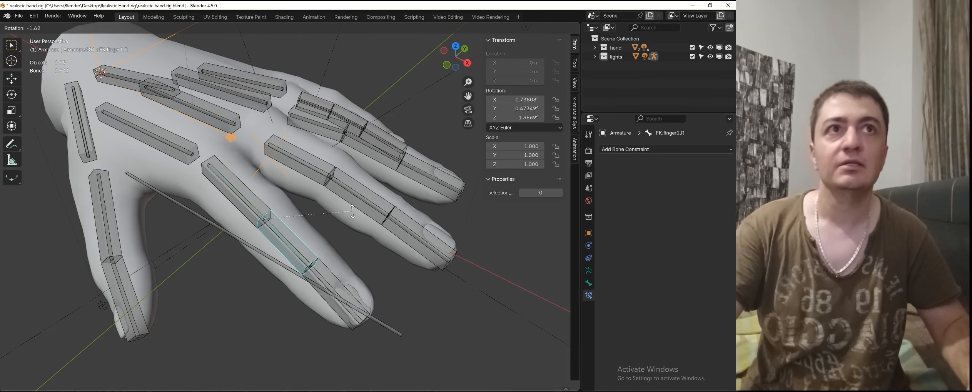
key("Escape")
Step: Hide the fingernails object of the hand collection in the viewport
left_click(594, 47)
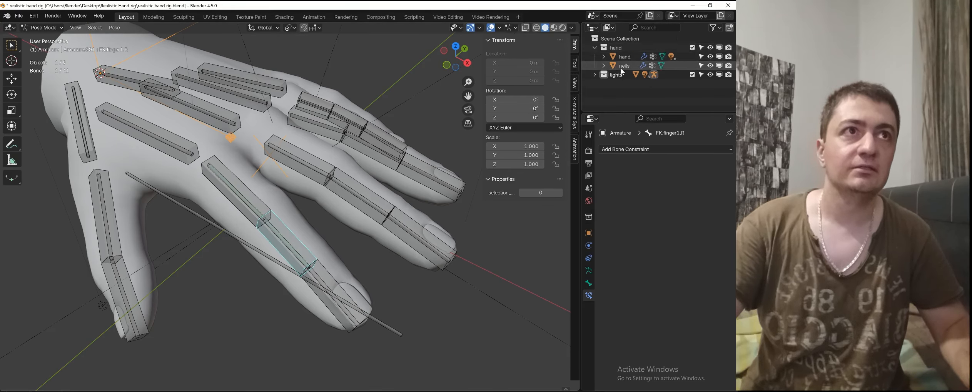
left_click(709, 66)
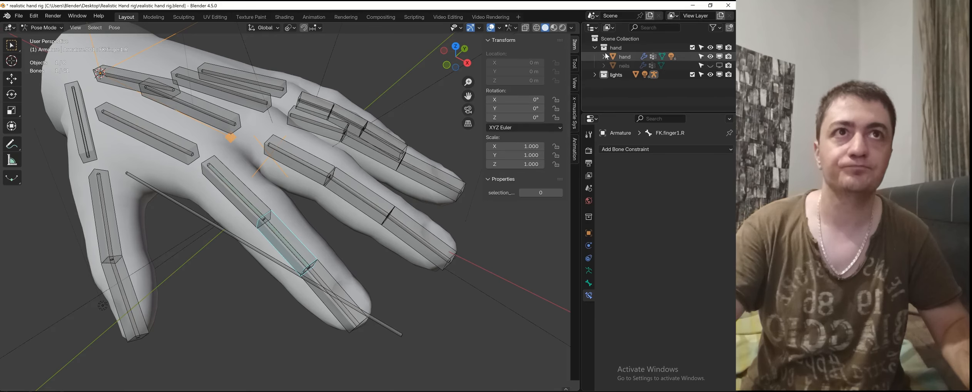
left_click(594, 48)
Step: Give the thin def.finger2.R bone a Copy Rotation constraint targeting Armature and the FK.finger2.R bone
left_click(334, 294)
middle_click_drag(334, 294, 366, 280)
left_click(358, 283)
left_click(652, 150)
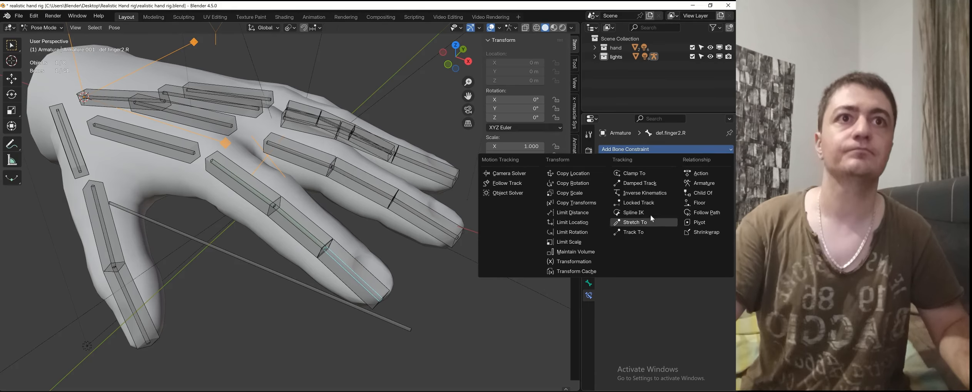
left_click(573, 183)
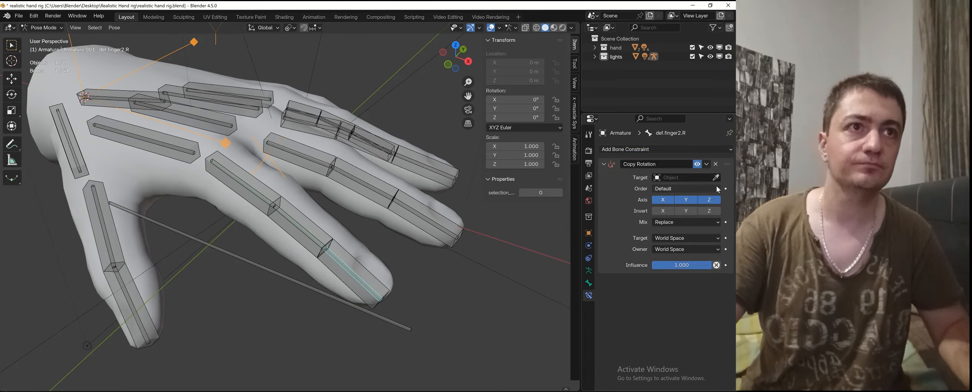
left_click(685, 178)
left_click(654, 192)
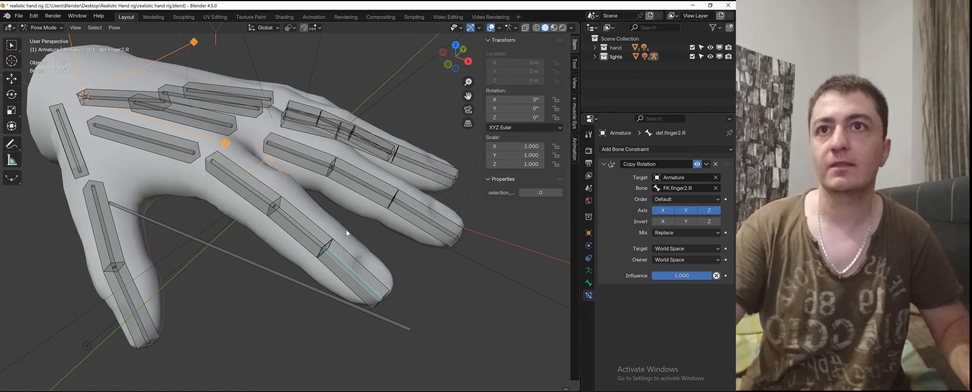
Step: Give the thin def.finger3.R bone a Copy Rotation constraint targeting Armature and the FK.finger3.R bone
middle_click_drag(346, 232, 313, 196)
left_click(314, 176)
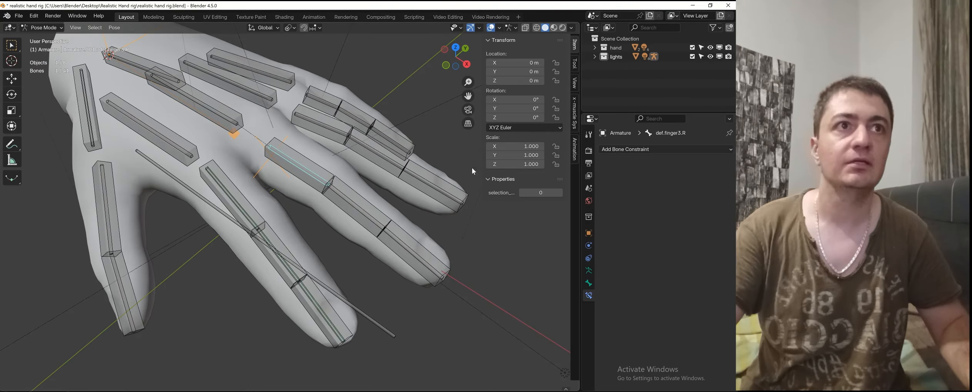
left_click(657, 149)
left_click(573, 184)
left_click(684, 177)
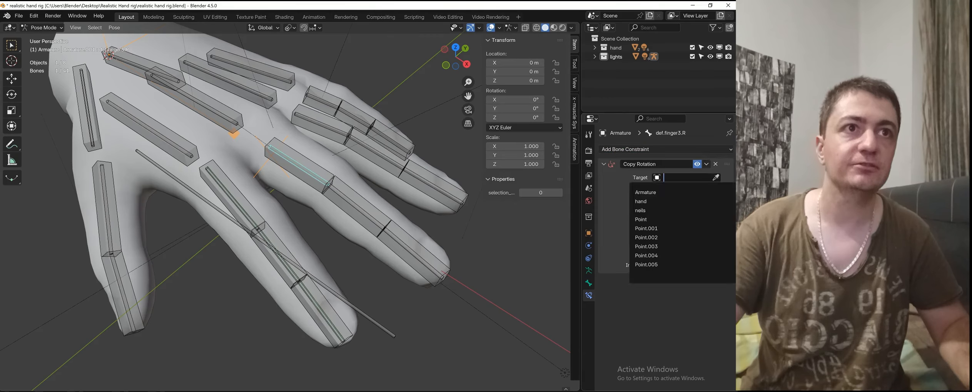
left_click(697, 192)
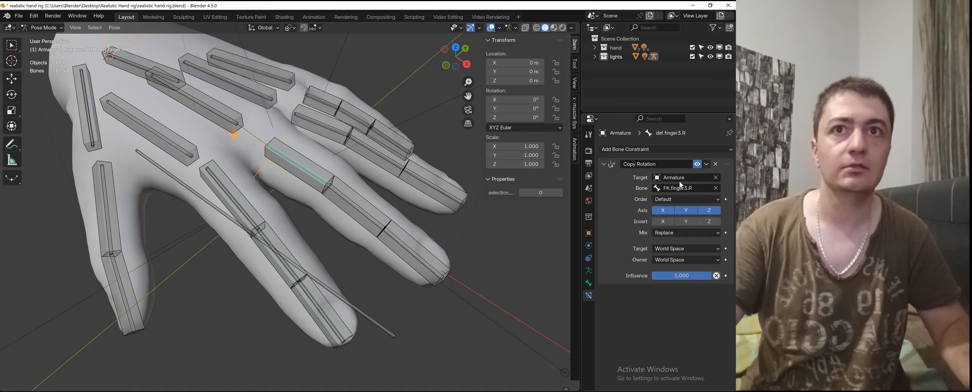
Step: Add a Copy Rotation constraint to def.finger4.R, with Armature as target and the thick overlapping FK bone sampled from the viewport
left_click(364, 214)
left_click(671, 149)
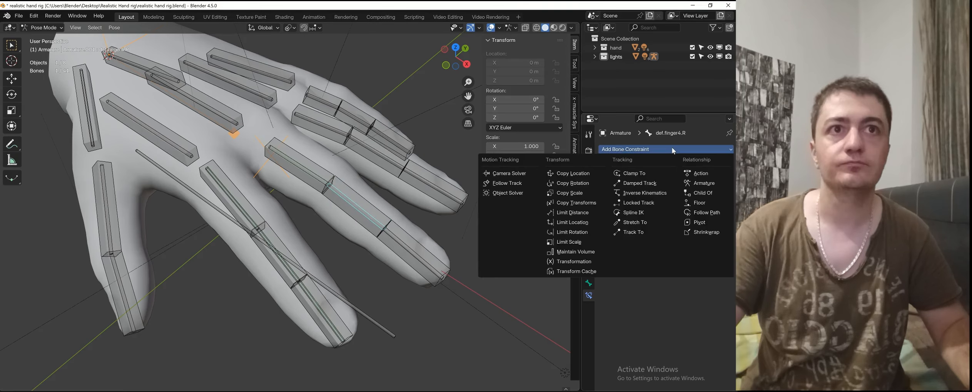
left_click(572, 183)
left_click(696, 176)
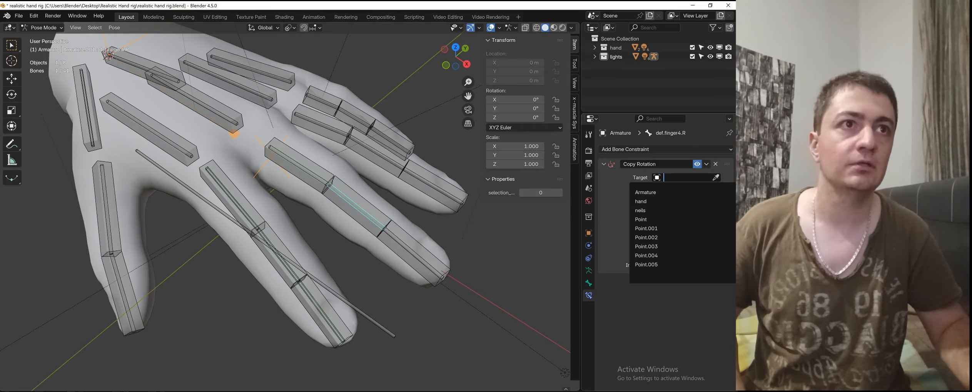
left_click(696, 187)
left_click(715, 188)
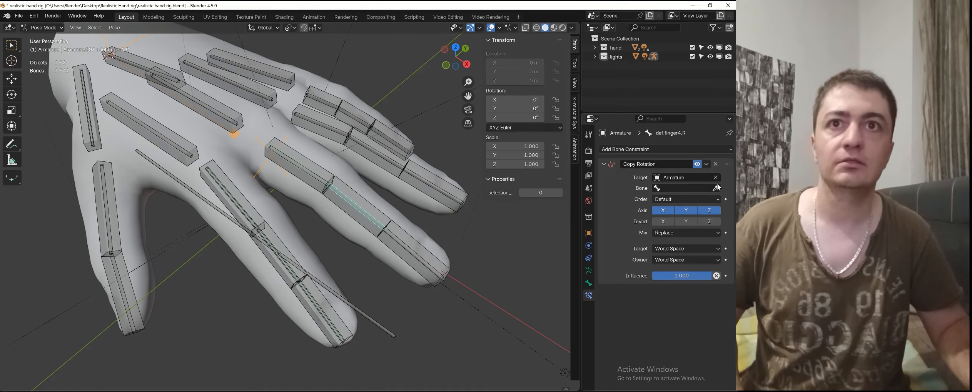
left_click(379, 200)
Step: Constrain the thin def.finger5.R fingertip bone with Copy Rotation, targeting Armature and the FK.finger5.R bone
left_click(401, 242)
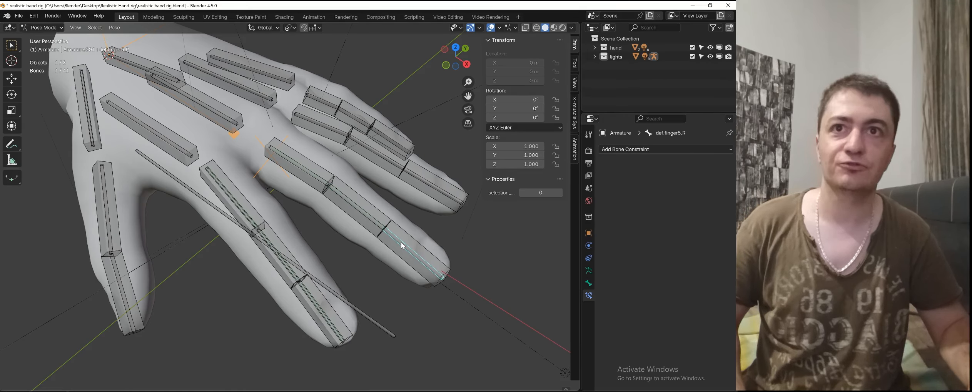
middle_click_drag(475, 245, 457, 234)
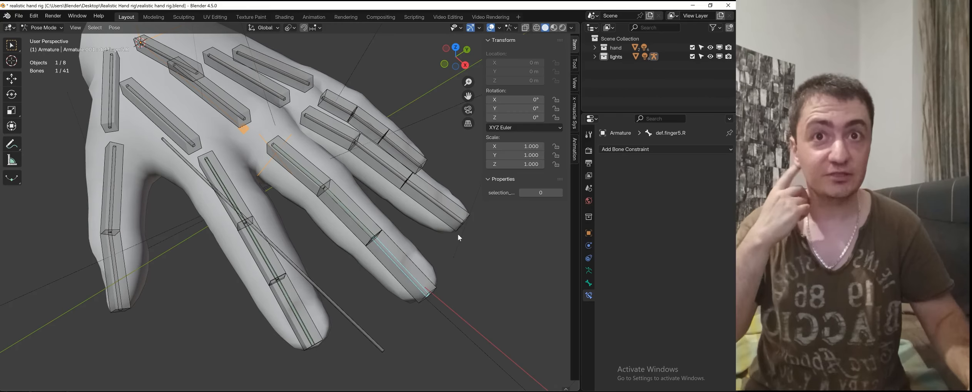
left_click(646, 149)
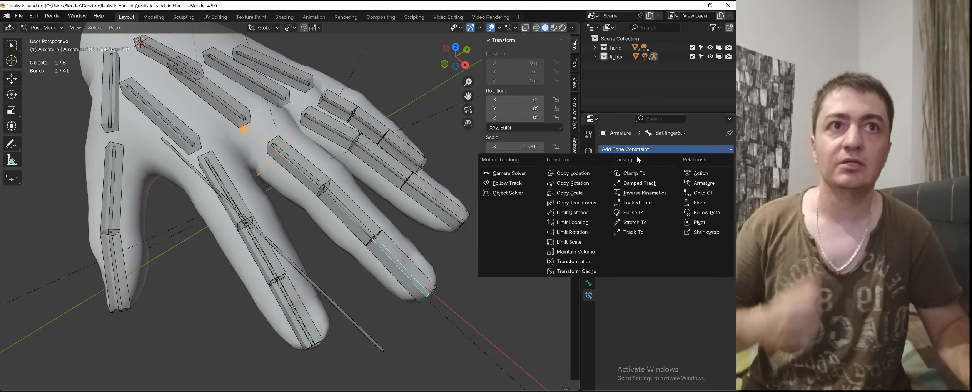
left_click(594, 182)
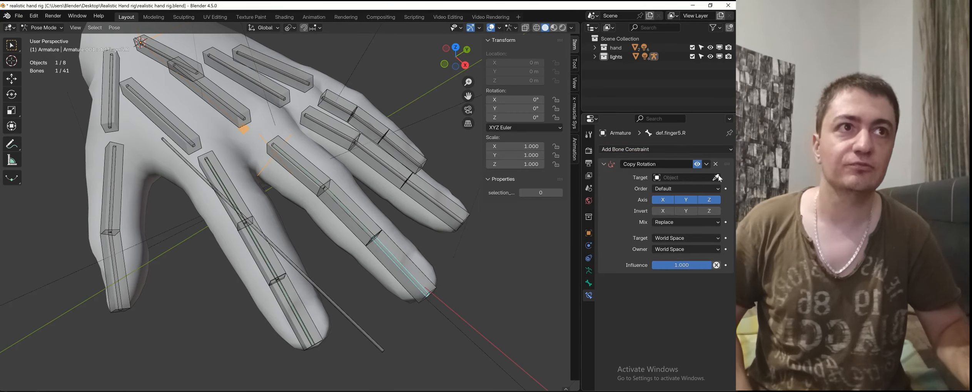
left_click(685, 178)
left_click(689, 192)
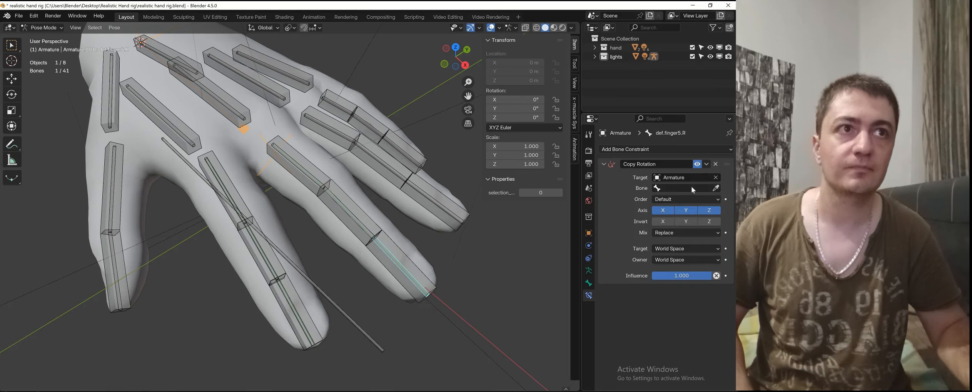
left_click(715, 188)
left_click(408, 246)
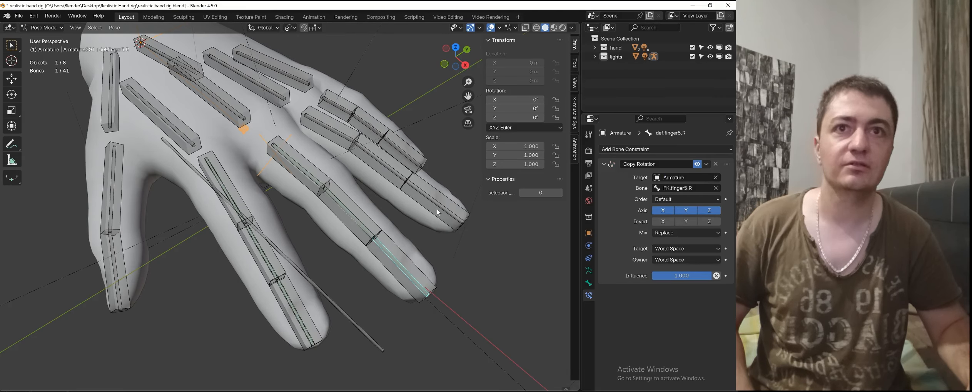
Step: Give the thin def.finger6.R bone a Copy Rotation constraint with Armature as target and the overlapping FK.finger6.R as its bone
middle_click_drag(393, 213, 381, 216)
left_click(352, 144)
left_click(352, 144)
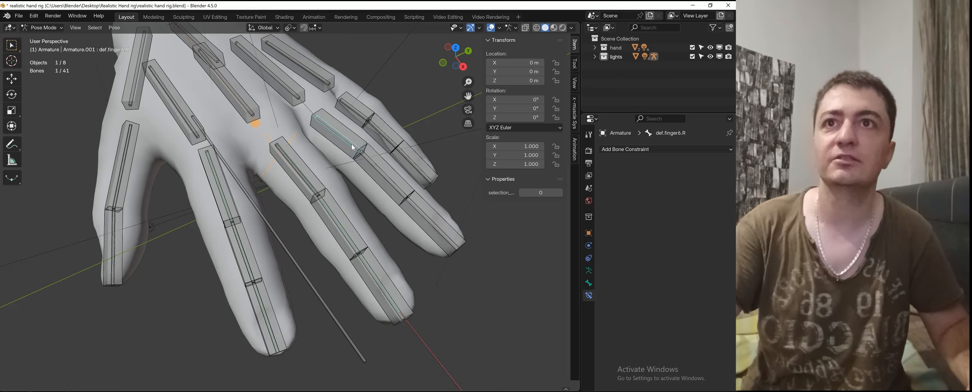
middle_click_drag(376, 169, 369, 192, "shift")
left_click(651, 150)
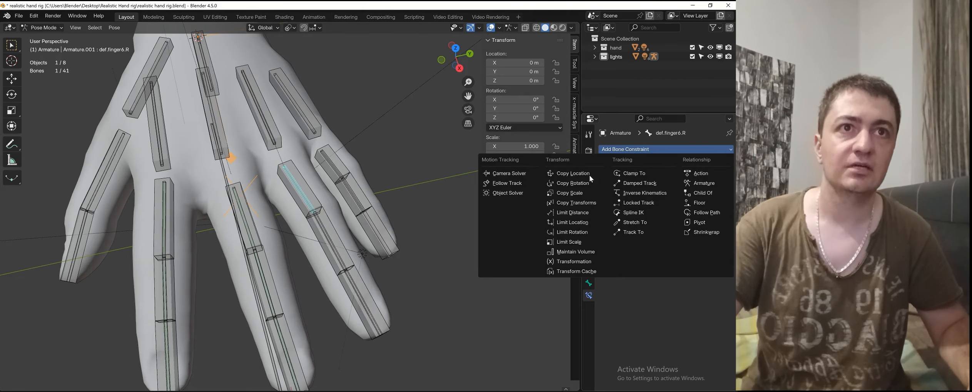
left_click(579, 182)
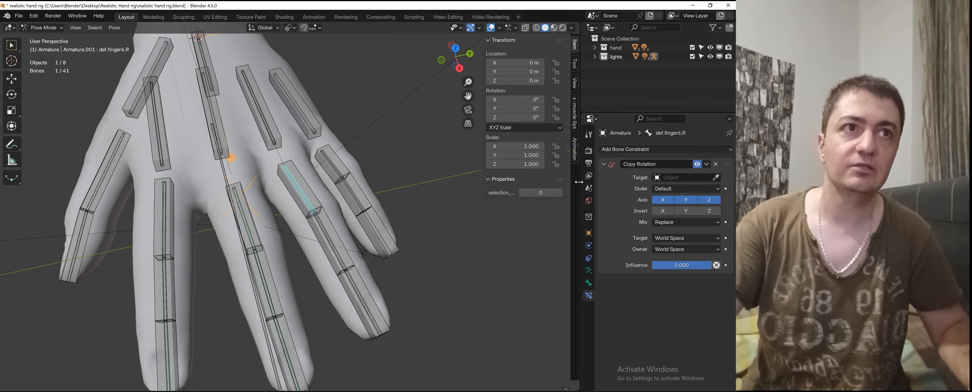
left_click(685, 178)
left_click(672, 192)
left_click(716, 188)
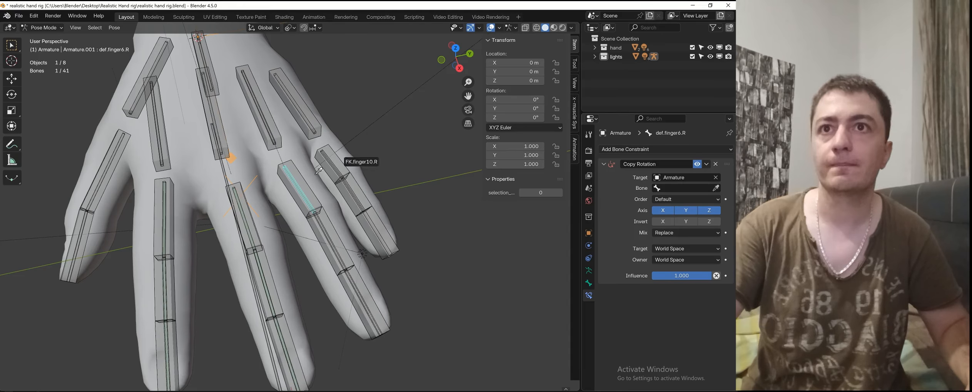
left_click(306, 185)
Step: Test-rotate the thick FK.finger6.R bone and the neighbouring finger's tip bone, cancelling each rotation
left_click(313, 200)
key("r")
right_click(331, 229)
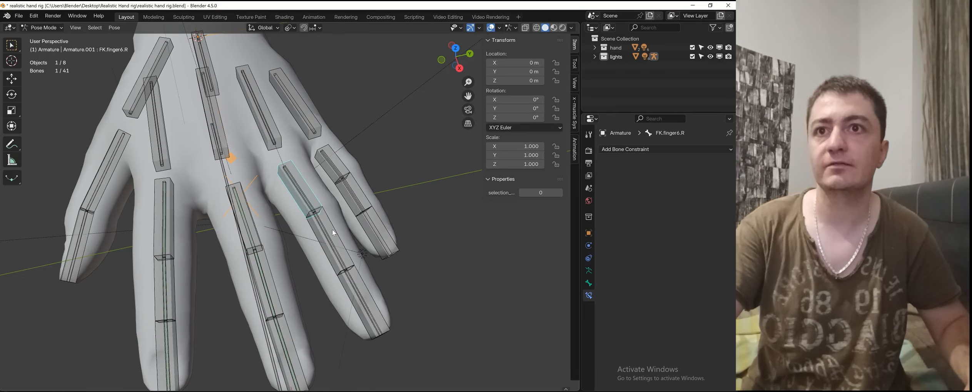
middle_click_drag(332, 229, 337, 185, "shift")
left_click(295, 281)
key("r")
right_click(311, 278)
Step: Constrain def.finger7.R with Copy Rotation, targeting Armature and the FK.finger7.R bone, and test-rotate that control bone without keeping the pose
left_click(333, 191)
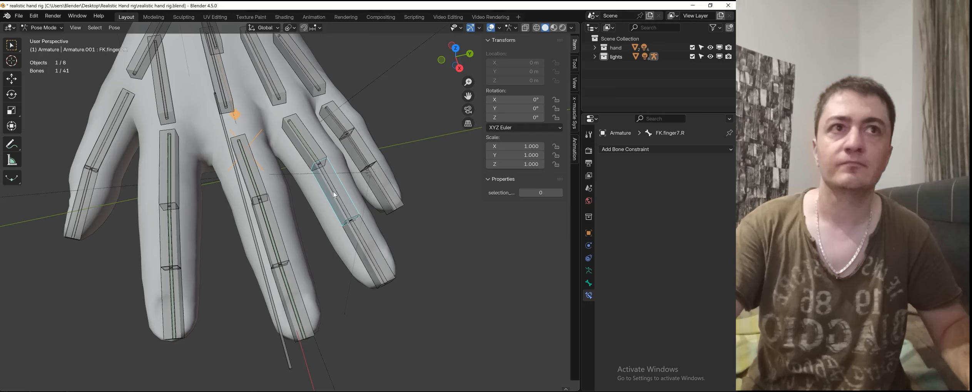
left_click(333, 191)
left_click(665, 150)
left_click(554, 182)
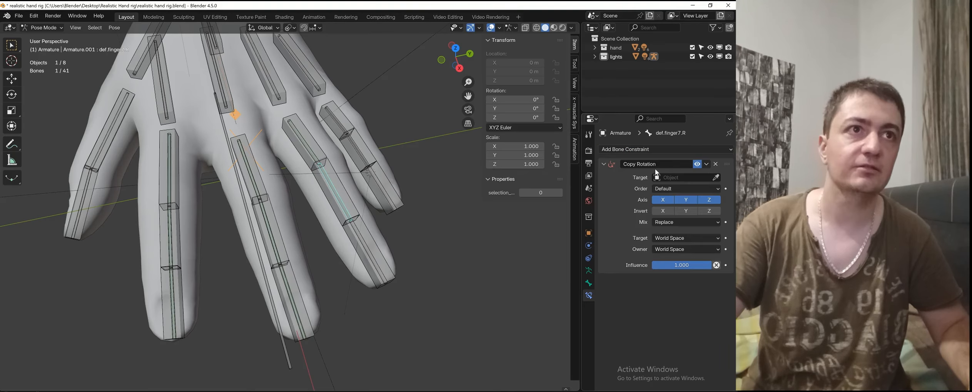
left_click(667, 177)
left_click(685, 192)
left_click(715, 188)
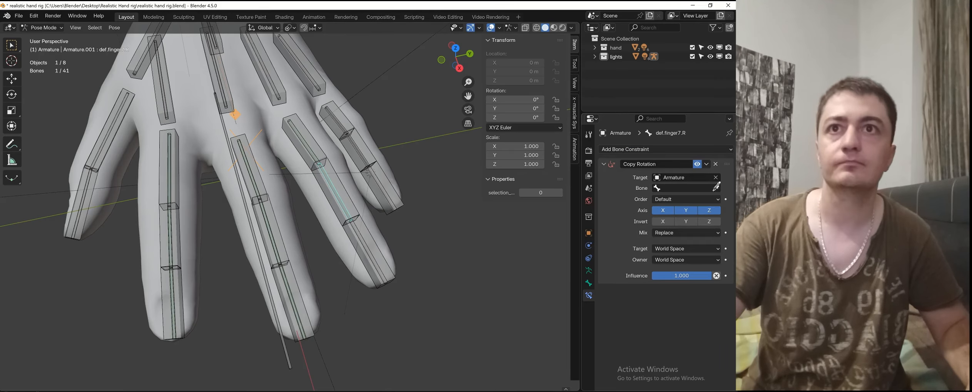
left_click(349, 203)
key("r")
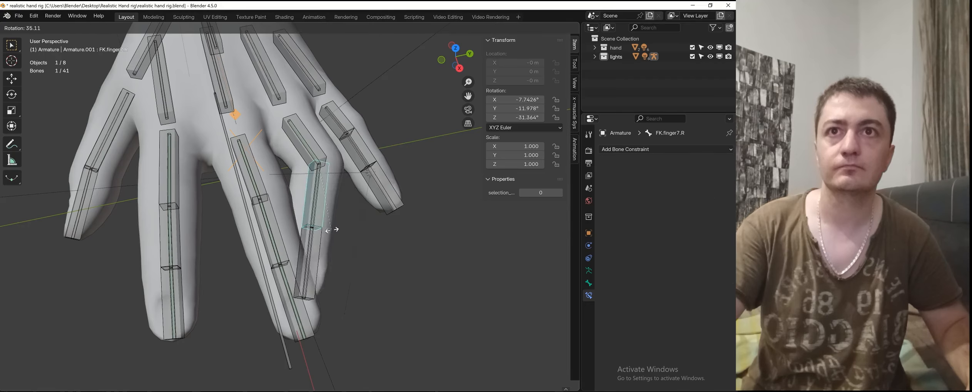
right_click(364, 223)
Step: Add a bone constraint to the thin def.finger8.R fingertip bone
left_click(364, 239)
left_click(674, 150)
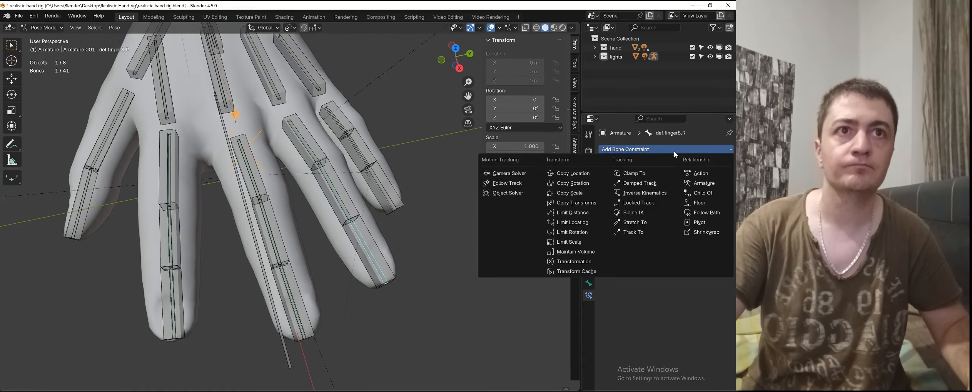
Step: Add a Copy Rotation constraint to def.finger8.R with target Armature and bone FK.finger8.R
left_click(578, 184)
left_click(701, 180)
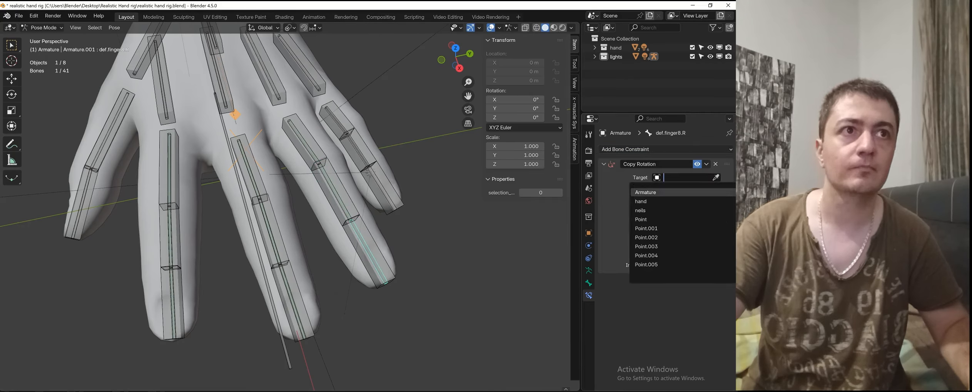
left_click(716, 190)
left_click(379, 243)
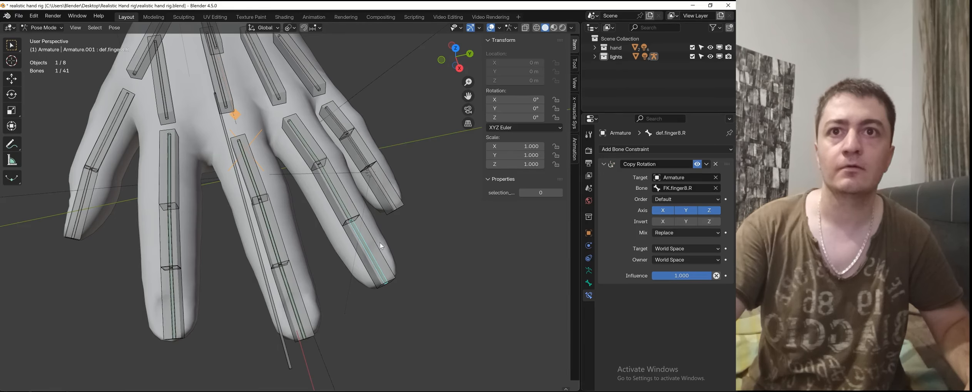
left_click(379, 245)
Step: Give def.finger9.R a Copy Rotation constraint targeting the Armature's FK.finger9.R bone
middle_click_drag(401, 128, 370, 190, "shift")
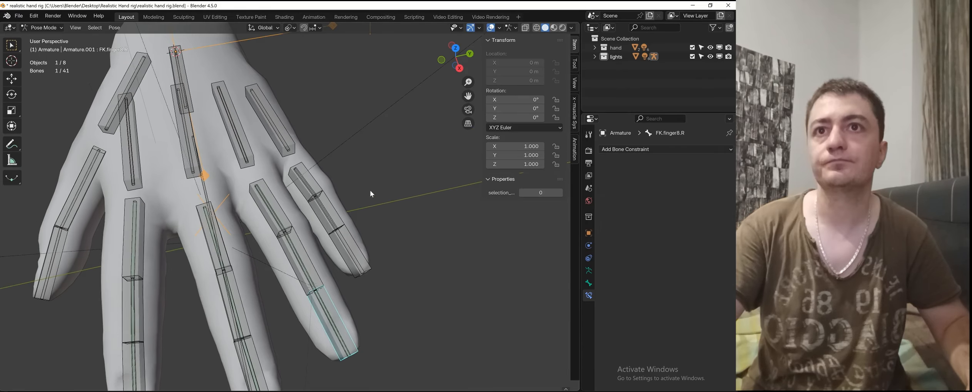
left_click(312, 189)
left_click(312, 188)
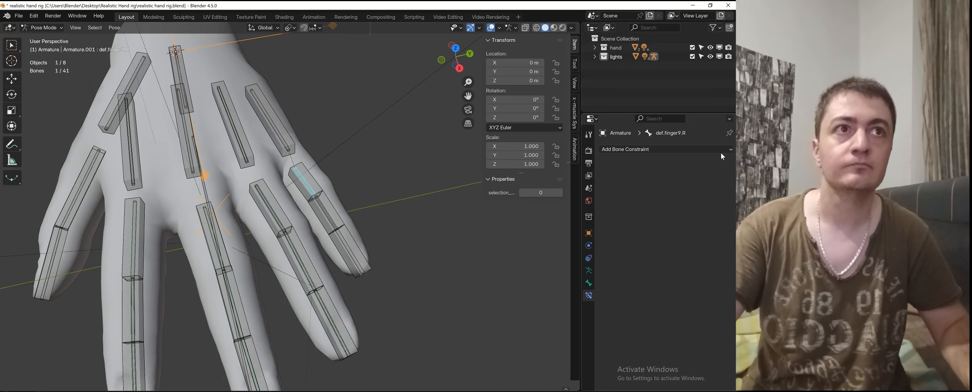
left_click(683, 149)
left_click(569, 184)
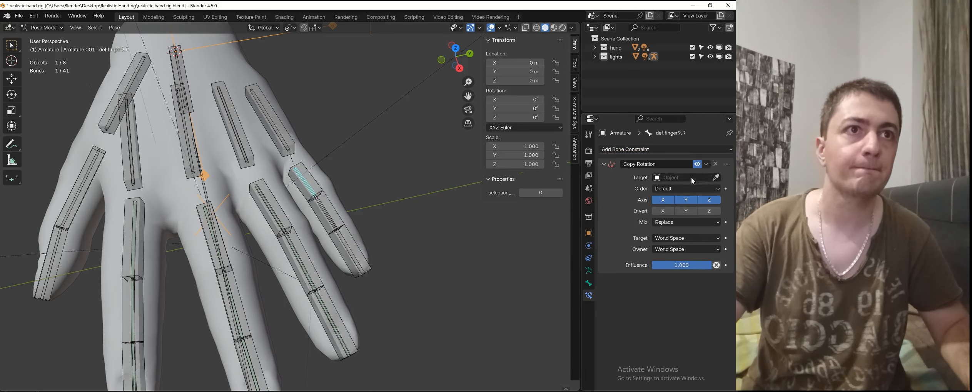
left_click(687, 188)
left_click(716, 188)
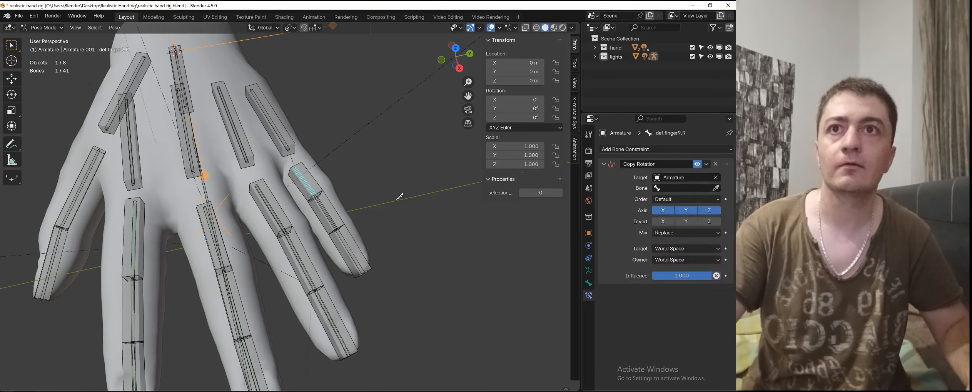
left_click(309, 184)
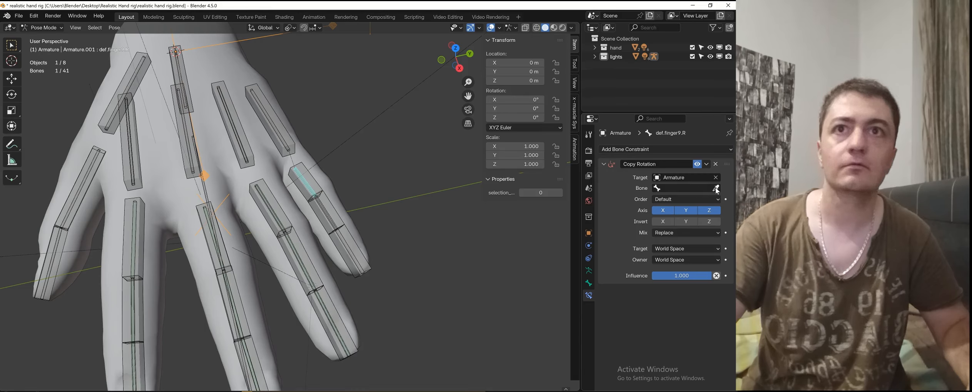
left_click(312, 181)
left_click(312, 183)
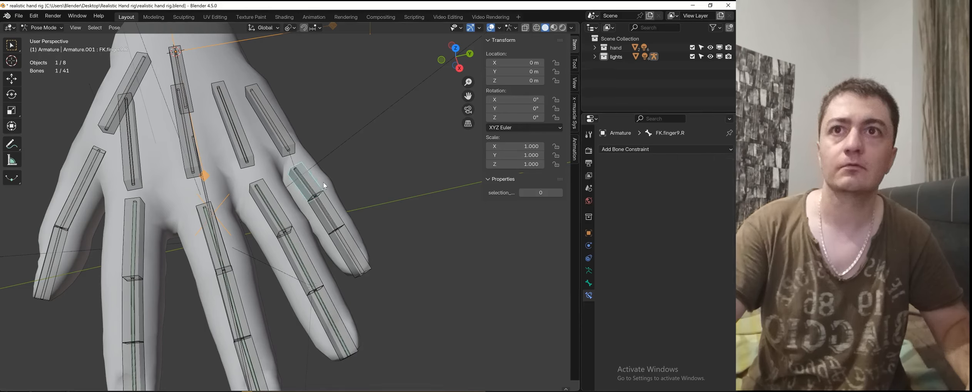
Step: Constrain def.finger10.R with Copy Rotation, using Armature as target and FK.finger10.R as bone
left_click(327, 213)
left_click(651, 149)
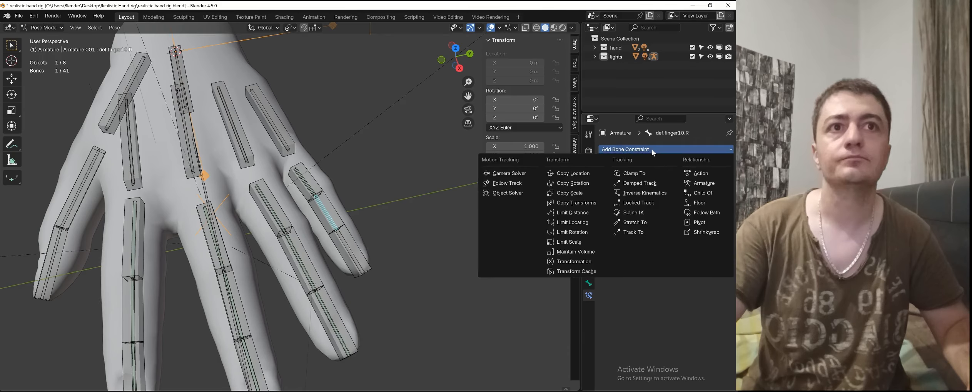
left_click(567, 185)
left_click(688, 178)
left_click(707, 189)
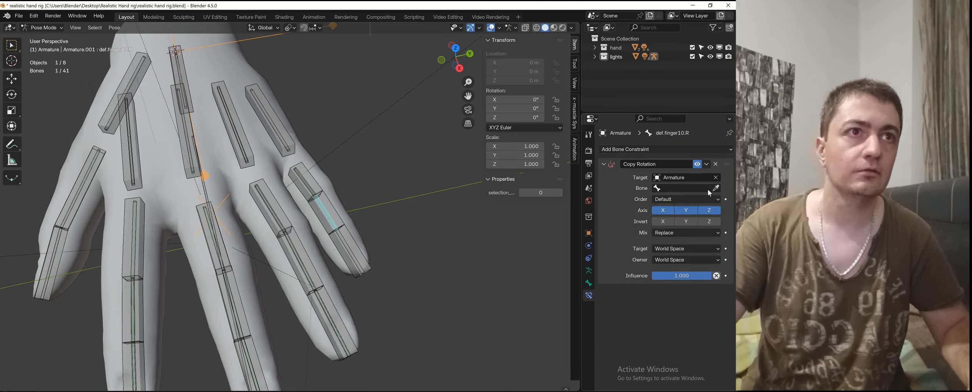
left_click(346, 209)
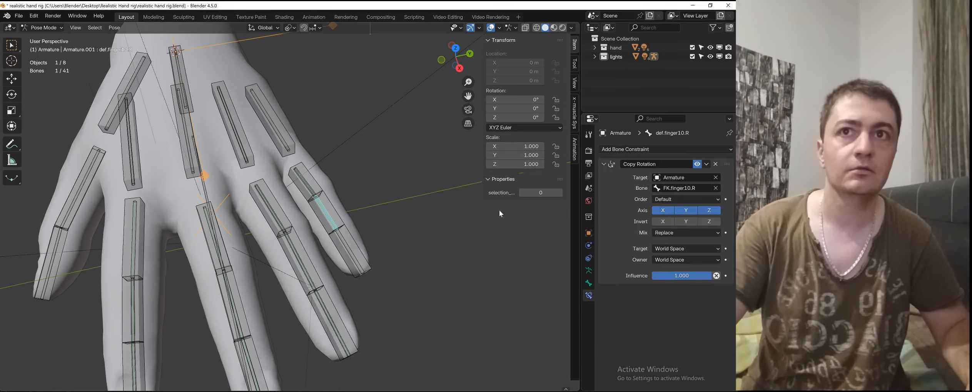
Step: Add a Copy Rotation constraint to def.finger11.R targeting FK.finger11.R in Armature, and test it by rotating the FK bone
left_click(357, 247)
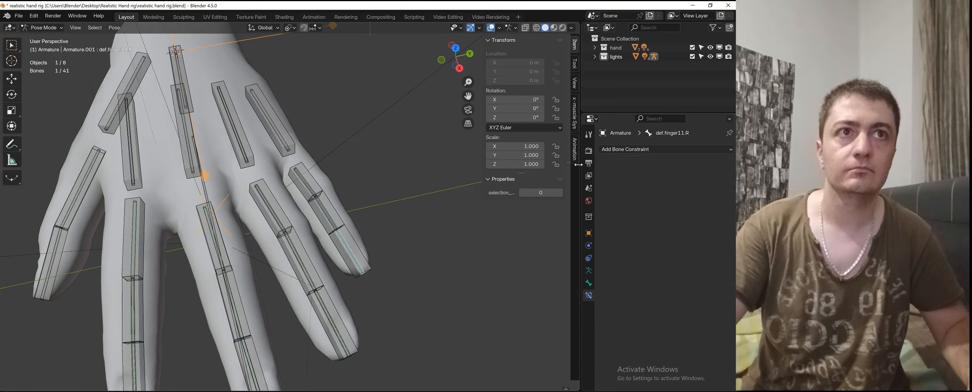
left_click(607, 150)
left_click(554, 182)
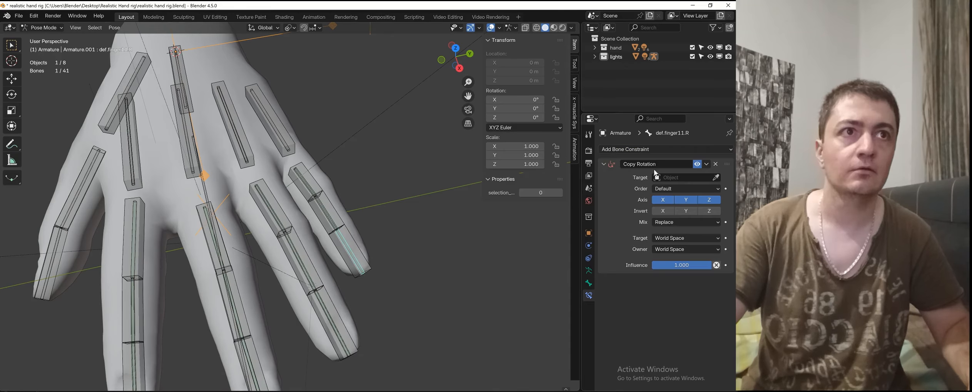
left_click(681, 177)
left_click(687, 186)
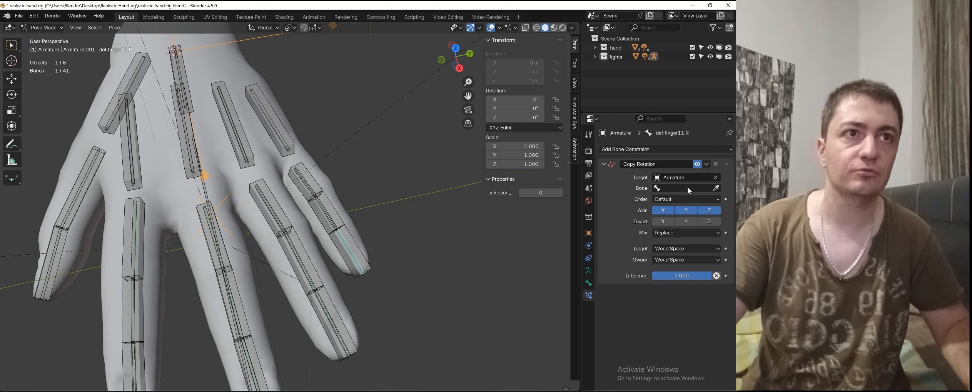
left_click(669, 188)
key("Escape")
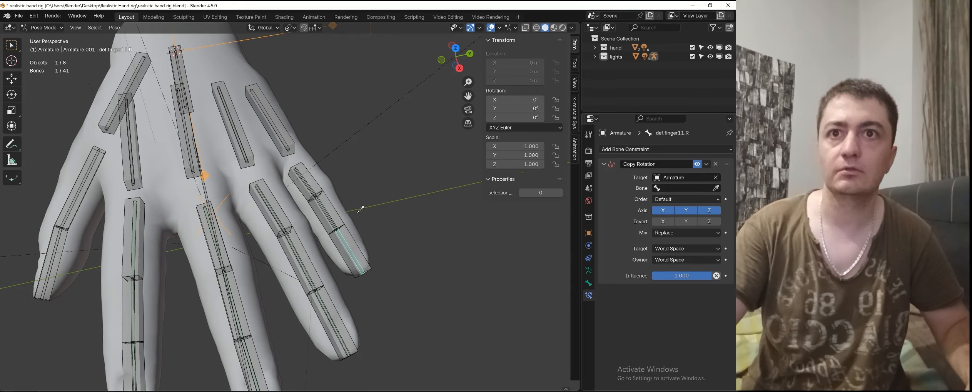
left_click(353, 237)
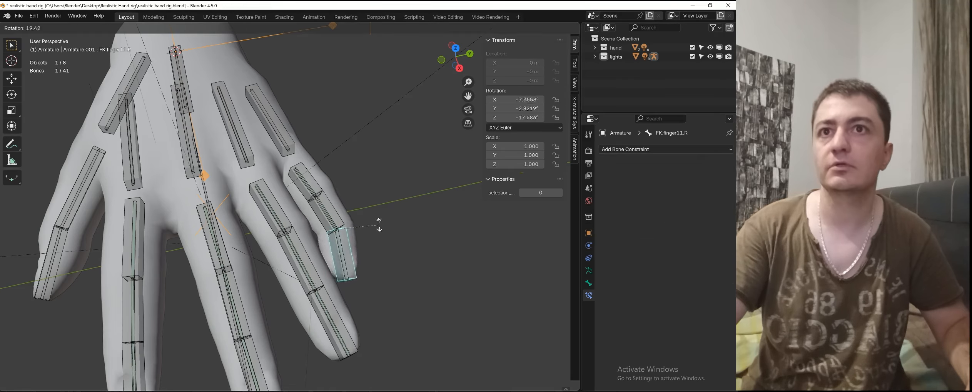
left_click(312, 188)
Step: Add a Copy Rotation constraint to def.thumb.R with target Armature and bone FK.thumb.R
middle_click_drag(145, 215, 202, 202)
left_click(202, 202)
left_click(660, 150)
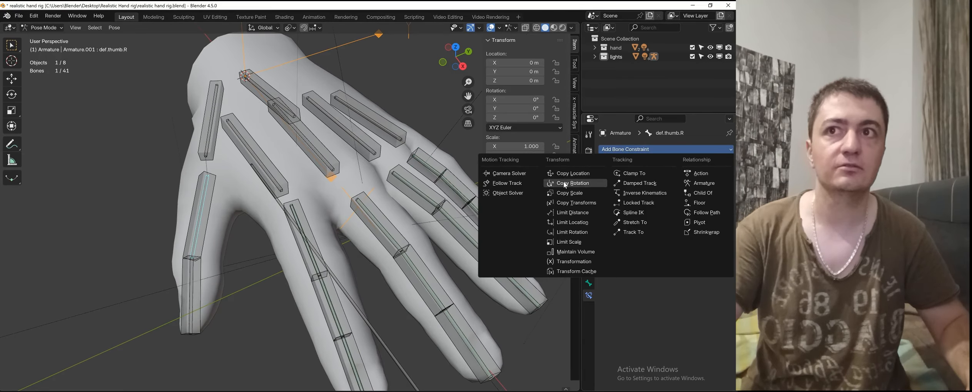
left_click(564, 184)
left_click(706, 183)
left_click(700, 188)
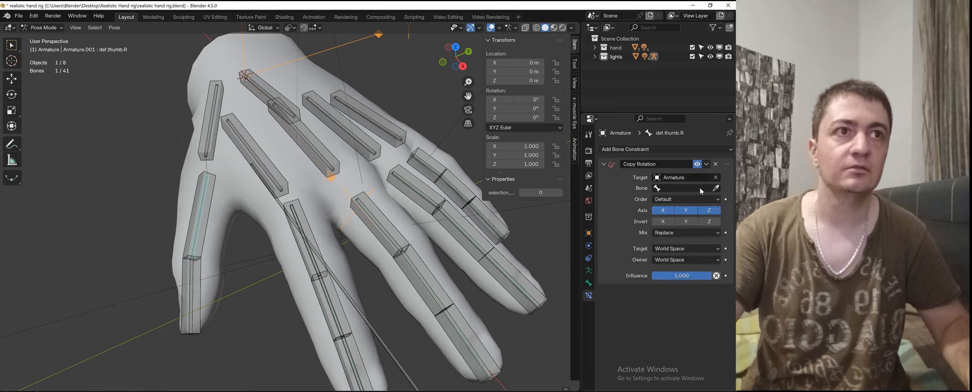
left_click(710, 188)
left_click(204, 213)
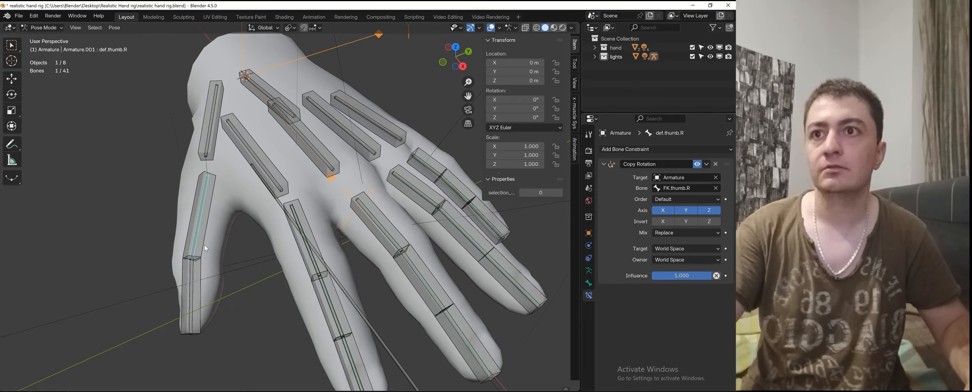
Step: Make the thumb tip bone def.thumb1.R copy the rotation of its matching FK bone in Armature
left_click(193, 275)
left_click(638, 149)
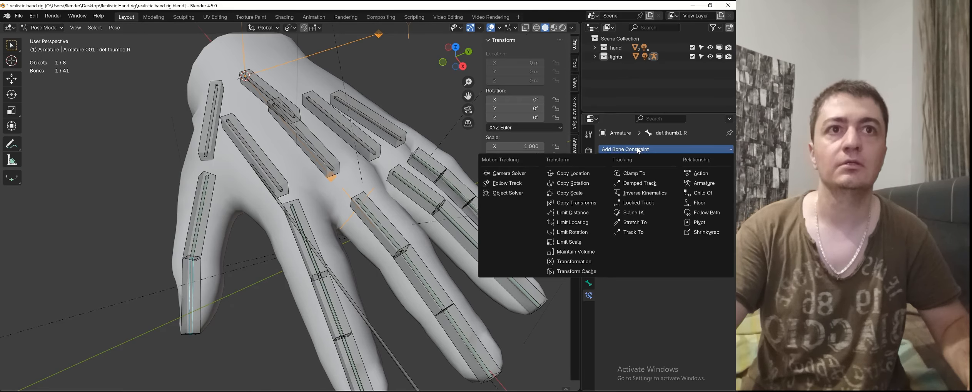
left_click(570, 184)
left_click(704, 177)
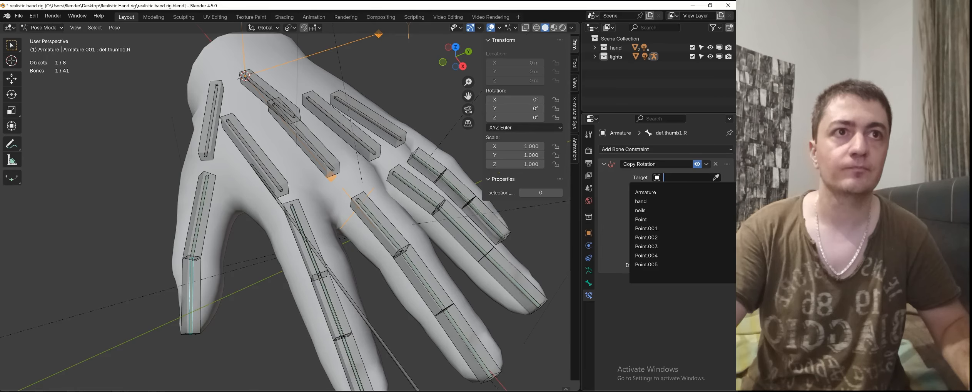
left_click(707, 191)
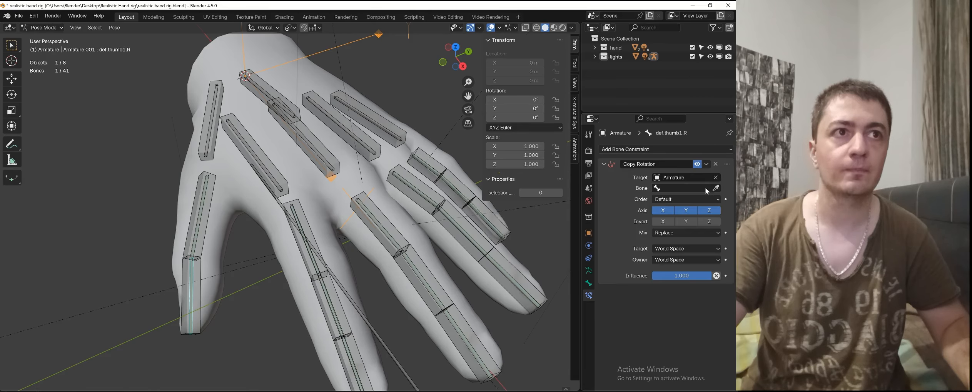
left_click(199, 283)
Step: Add a Copy Rotation constraint to the palm bone def.hand1.R with target Armature and bone FK.hand1.R
middle_click_drag(252, 196, 205, 204)
left_click(285, 248)
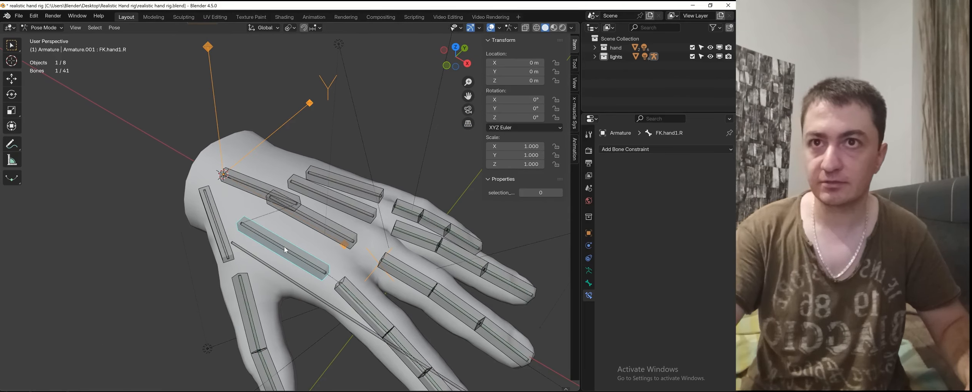
left_click(284, 247)
left_click(642, 150)
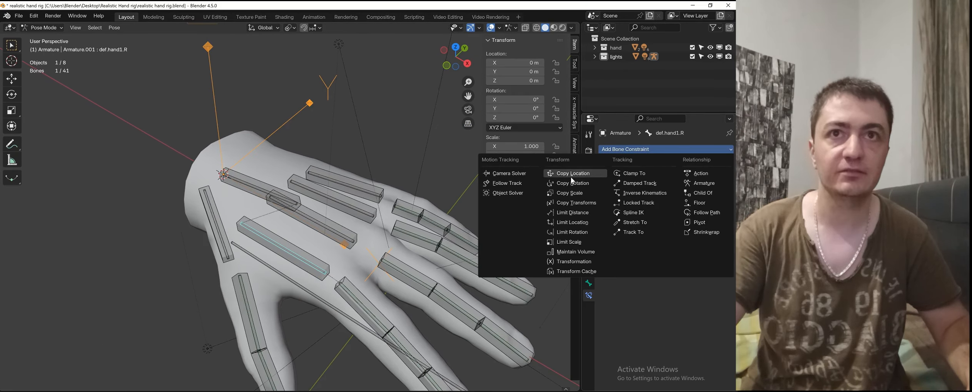
left_click(570, 179)
left_click(677, 177)
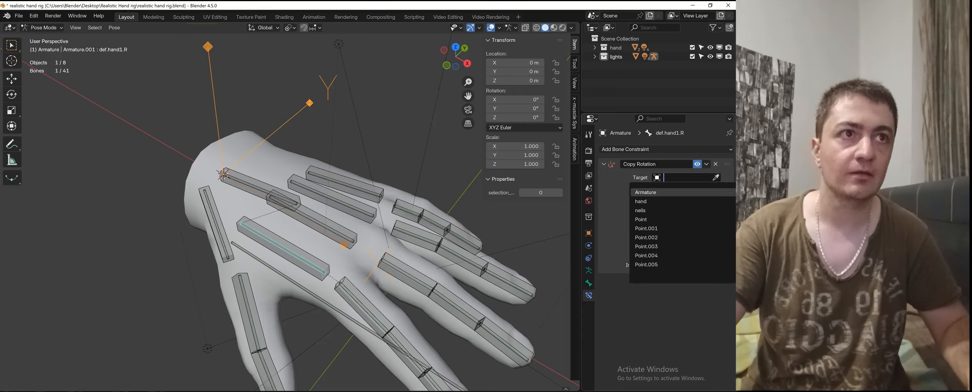
left_click(661, 193)
left_click(291, 246)
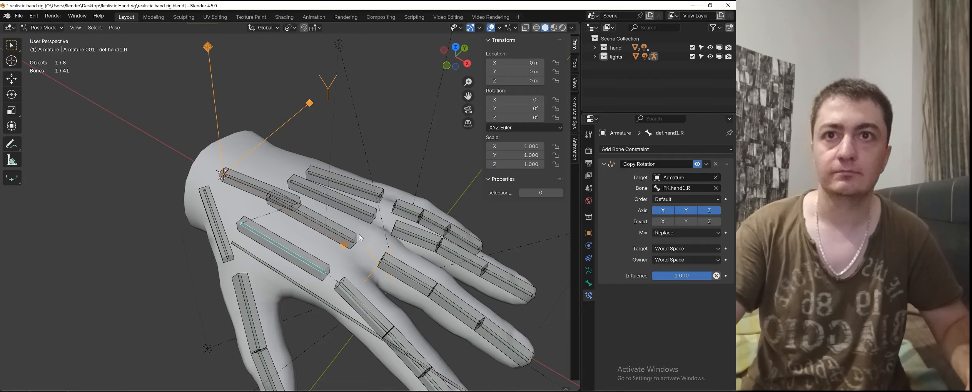
Step: Add a Copy Rotation constraint to def.hand2.R with target Armature and bone FK.hand2.R
left_click(341, 238)
left_click(629, 150)
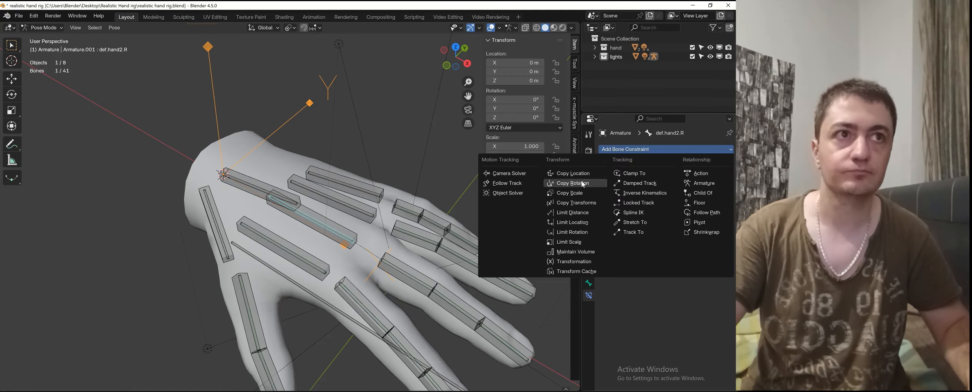
left_click(550, 183)
left_click(685, 177)
left_click(703, 188)
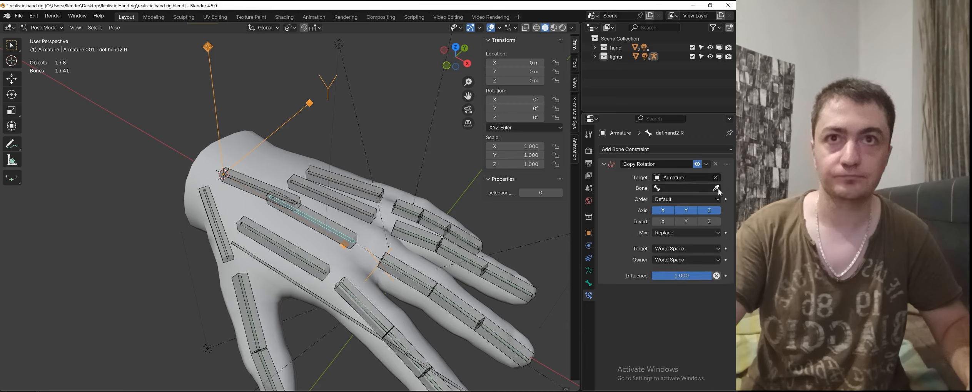
left_click(358, 225)
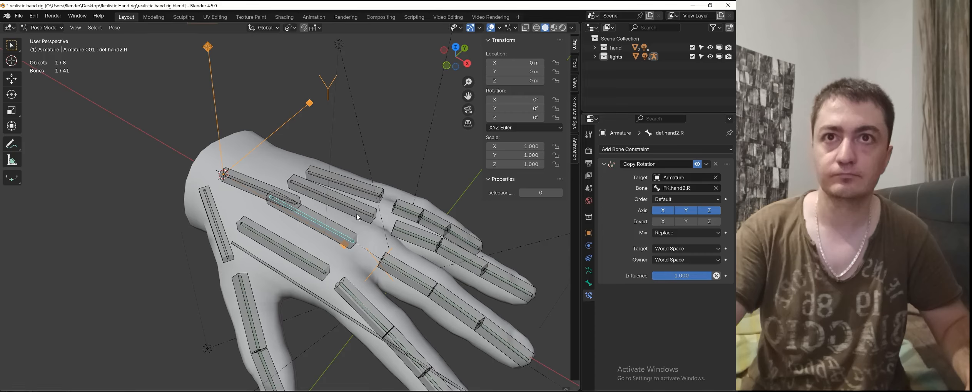
Step: Add a Copy Rotation constraint to def.hand3.R with target Armature and bone FK.hand3.R
left_click(358, 217)
left_click(647, 149)
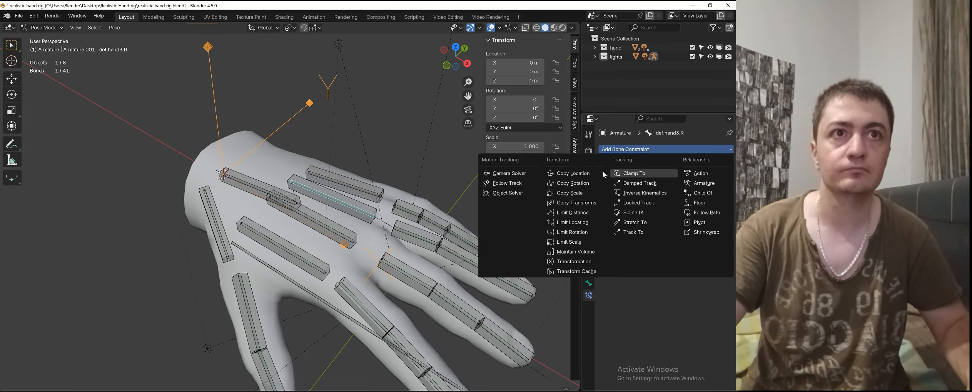
left_click(587, 184)
left_click(689, 177)
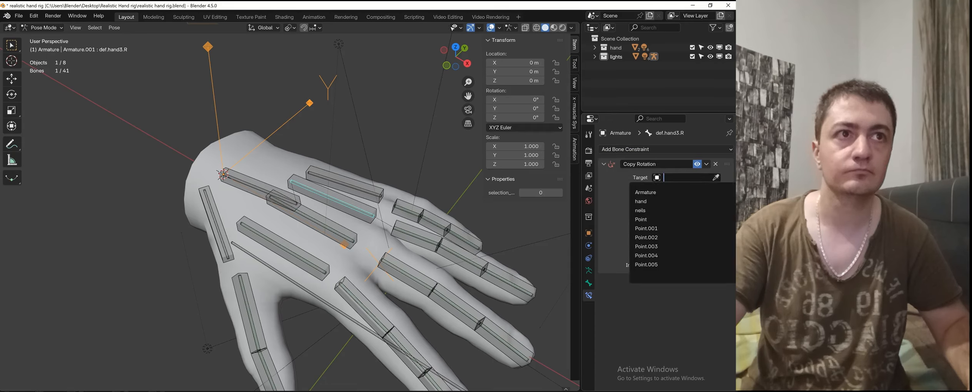
left_click(707, 192)
left_click(716, 186)
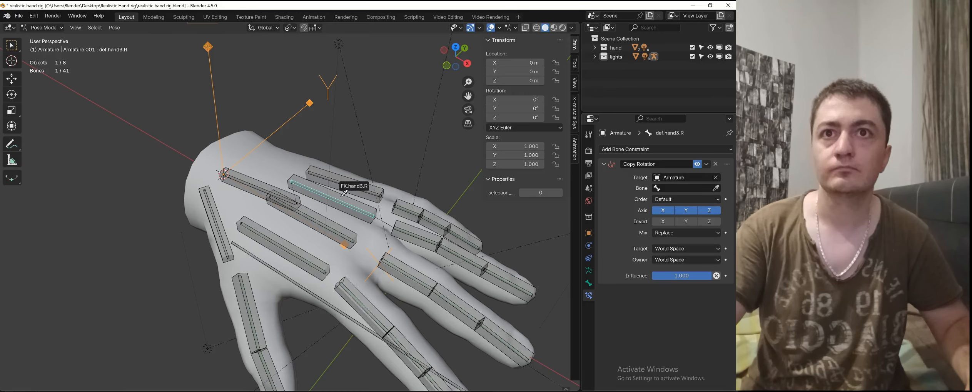
left_click(361, 191)
Step: Add a Copy Rotation constraint to def.hand4.R with target Armature and bone FK.hand4.R
left_click(361, 192)
left_click(620, 149)
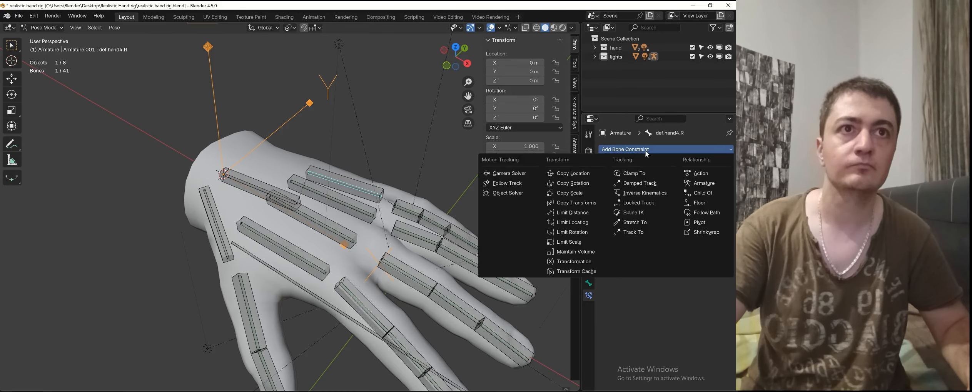
left_click(592, 184)
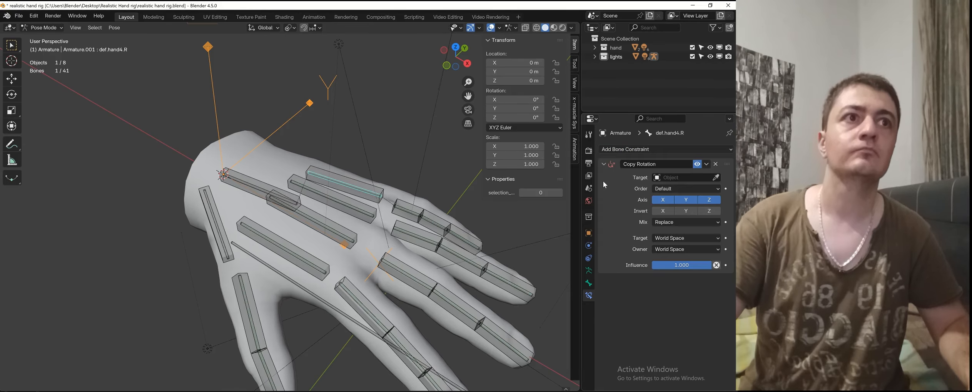
left_click(701, 178)
left_click(705, 189)
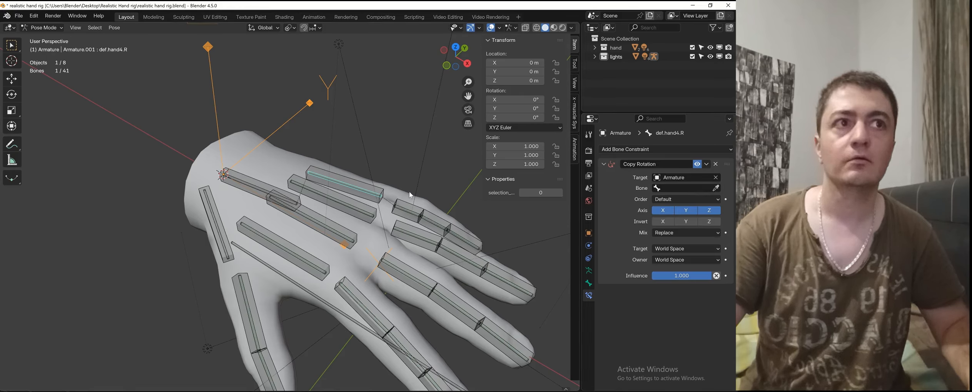
left_click(715, 188)
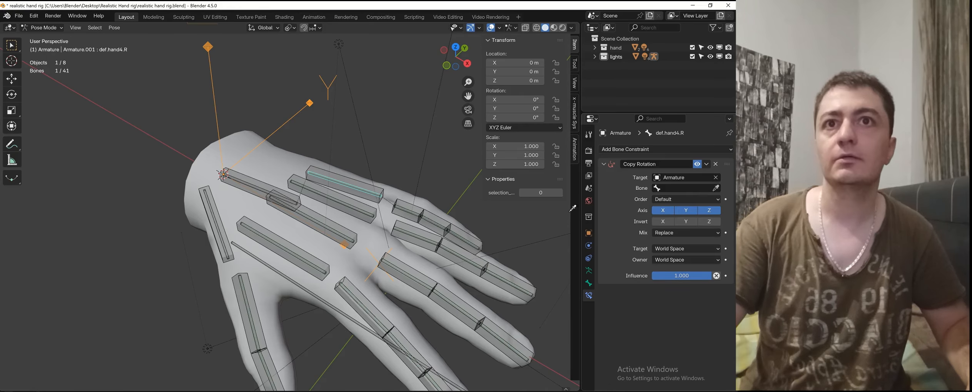
left_click(374, 183)
Step: Add a Copy Rotation constraint to def.hand5.R with target Armature and bone FK.hand5.R
left_click(215, 220)
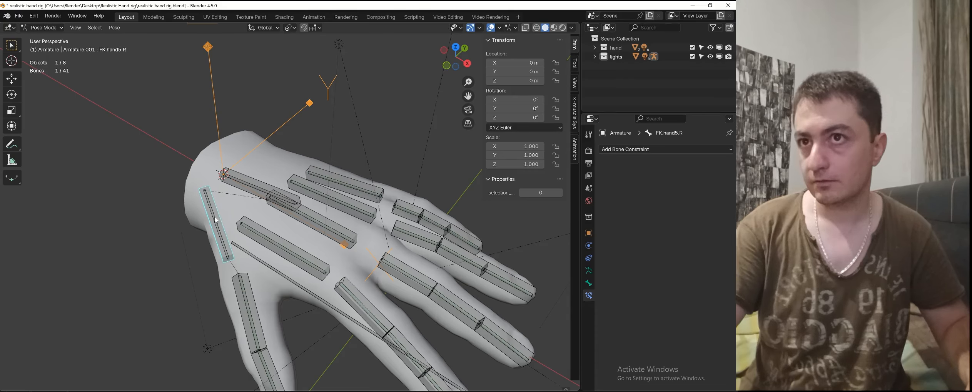
left_click(216, 220)
left_click(678, 150)
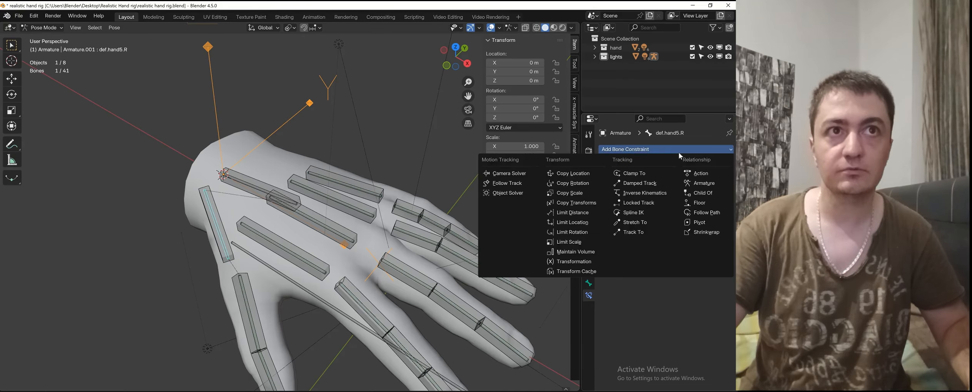
left_click(567, 176)
left_click(222, 230)
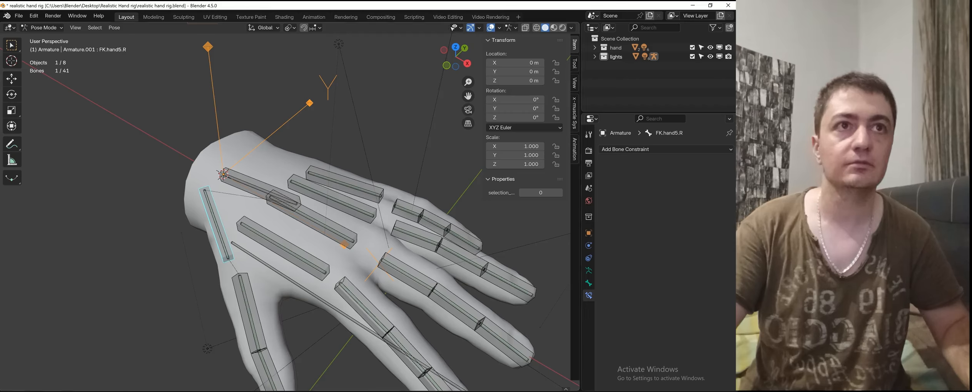
left_click(218, 233)
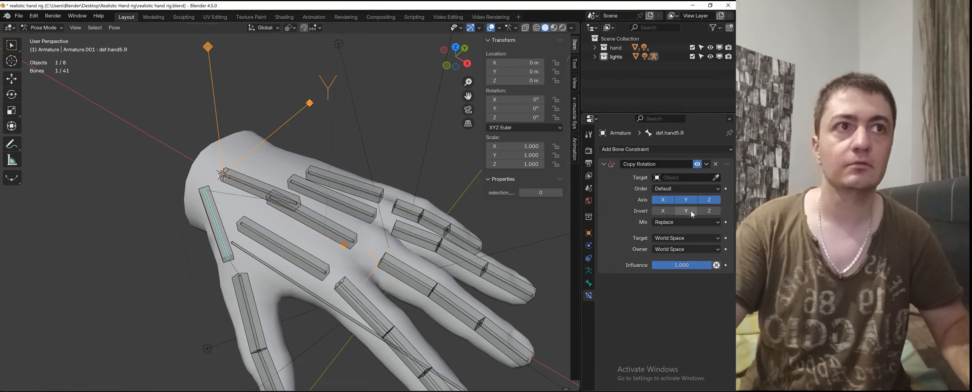
left_click(707, 180)
left_click(710, 191)
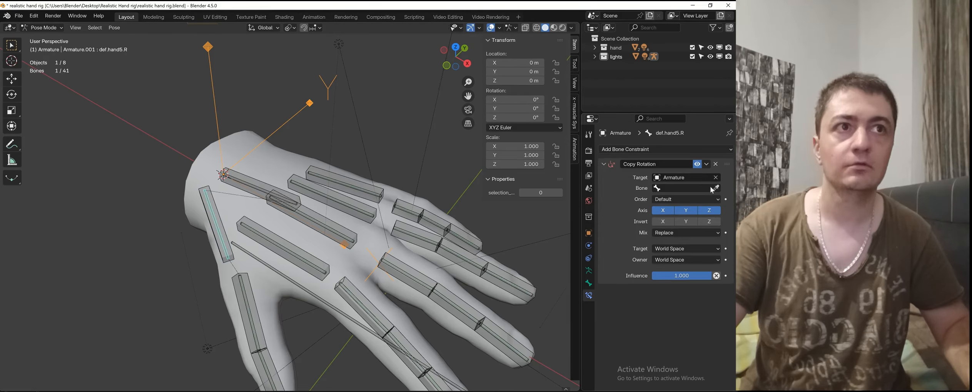
left_click(221, 232)
Step: Try rotating the palm control bones FK.hand5.R and FK.hand1.R to test the constraints, cancelling each rotation
left_click(223, 233)
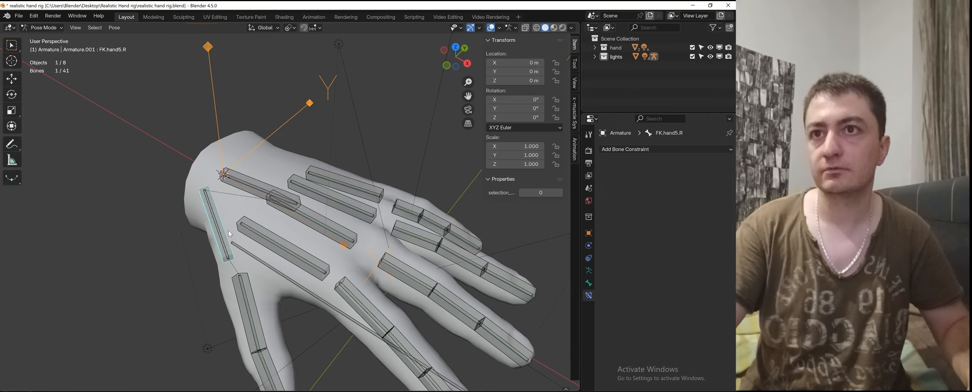
scroll(294, 256, "down", 1)
key("r")
right_click(297, 270)
left_click(310, 254)
left_click(310, 253)
key("r")
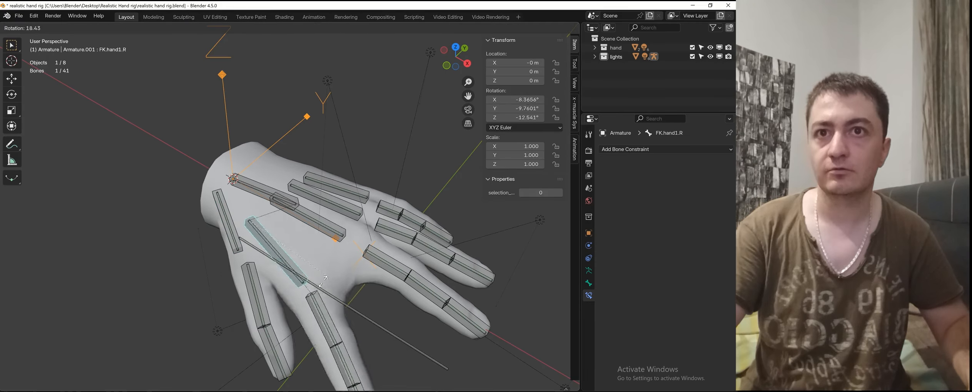
right_click(341, 248)
Step: Try rotating the palm control bones FK.hand2.R, FK.hand3.R and FK.hand4.R, cancelling each rotation
left_click(335, 228)
left_click(338, 229)
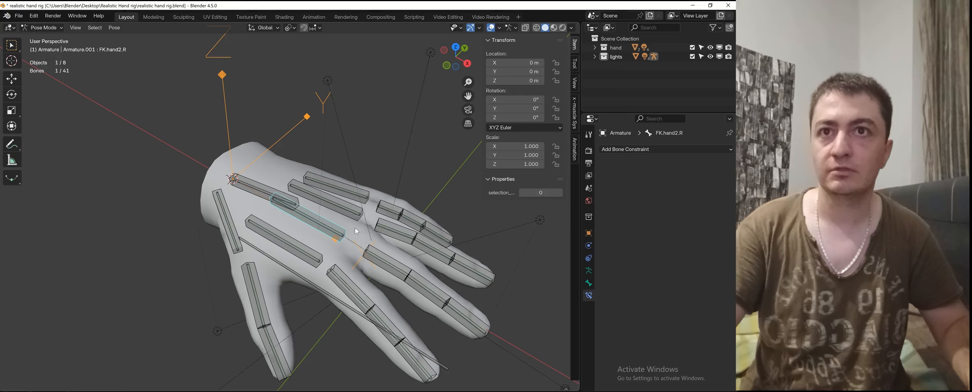
key("r")
right_click(354, 211)
left_click(351, 209)
key("r")
right_click(350, 228)
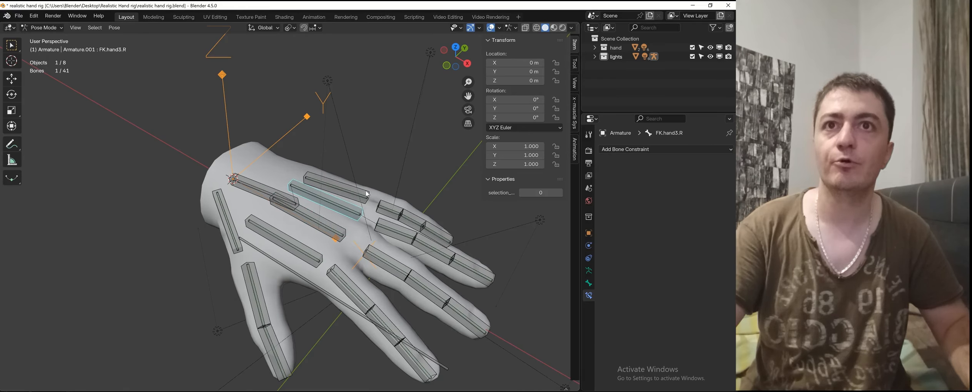
left_click(357, 195)
key("r")
right_click(387, 209)
Step: Save the hand rig file
scroll(388, 207, "down", 3)
key("ctrl+s")
scroll(346, 227, "down", 2)
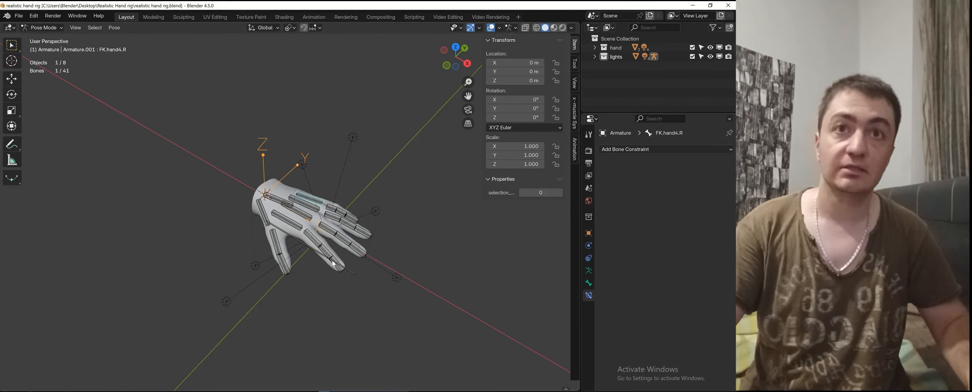
Step: Try rotating the finger control bone FK.finger3.R about the X axis
middle_click_drag(322, 247, 316, 265)
scroll(362, 223, "up", 2)
left_click(341, 258)
key("r")
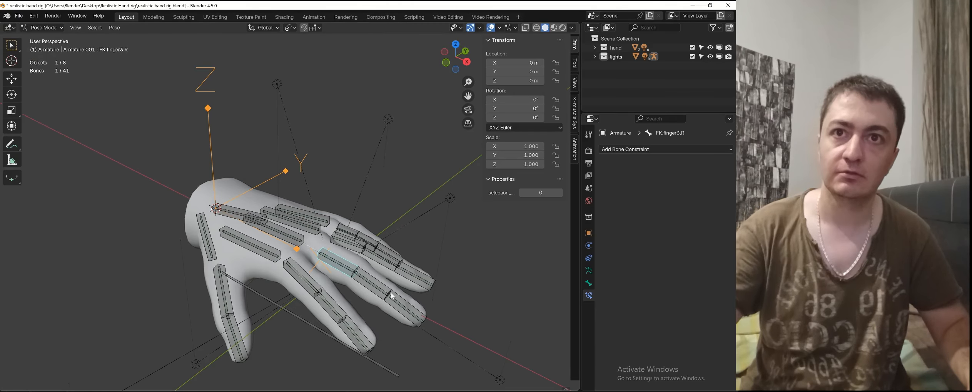
key("x")
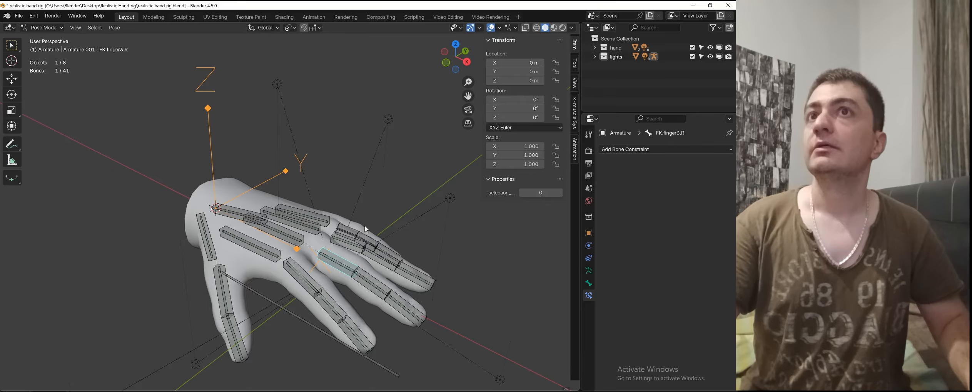
Step: Bend the finger control bone FK.finger6.R about 75° downward around its local X axis
middle_click_drag(365, 225, 389, 193)
middle_click_drag(394, 231, 379, 205)
left_click(233, 240)
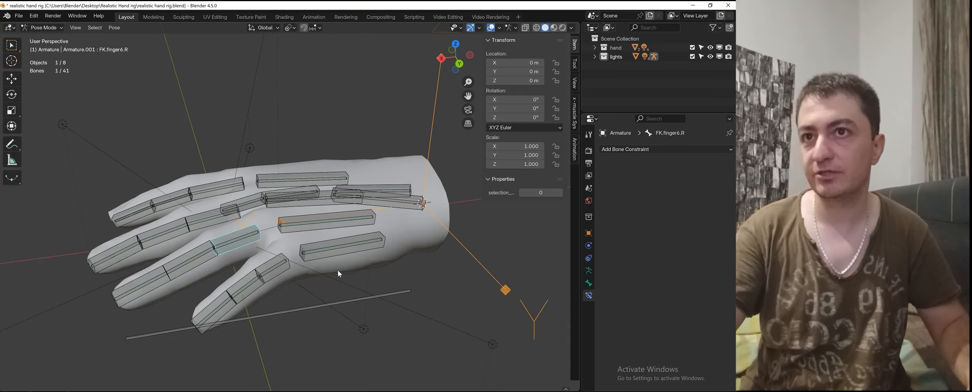
key("r")
key("x")
key("x")
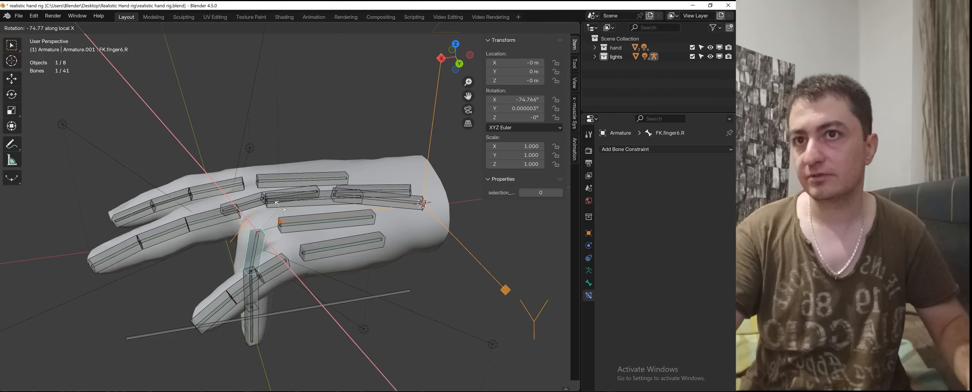
left_click(247, 334)
Step: Bend the middle finger segment FK.finger7.R inward around its local X axis
left_click(256, 301)
key("r")
key("x")
key("x")
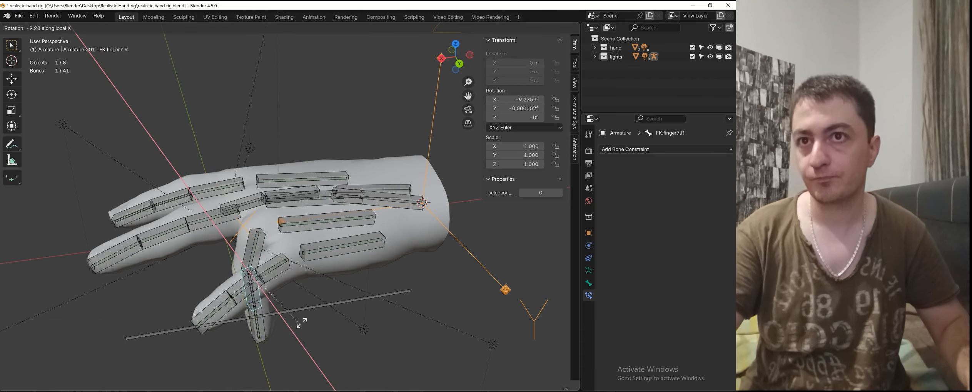
left_click(305, 290)
Step: Bend the fingertip control bone FK.finger8.R around its local X axis
left_click(317, 286)
key("r")
key("x")
right_click(330, 300)
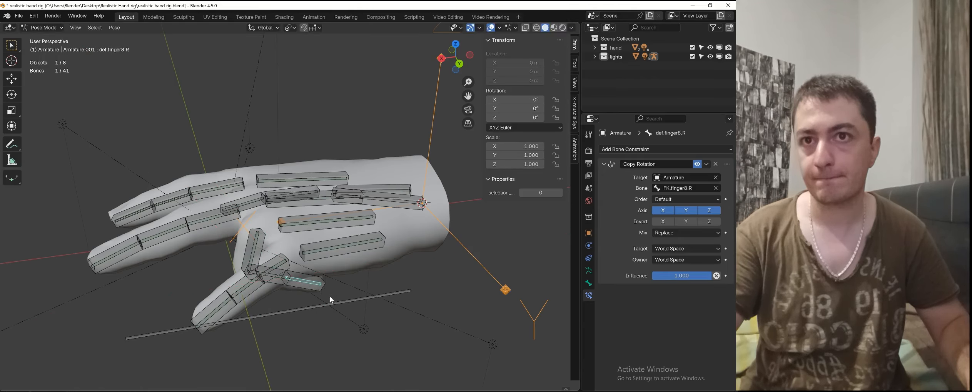
left_click(322, 282)
key("r")
key("x")
key("r")
key("x")
key("x")
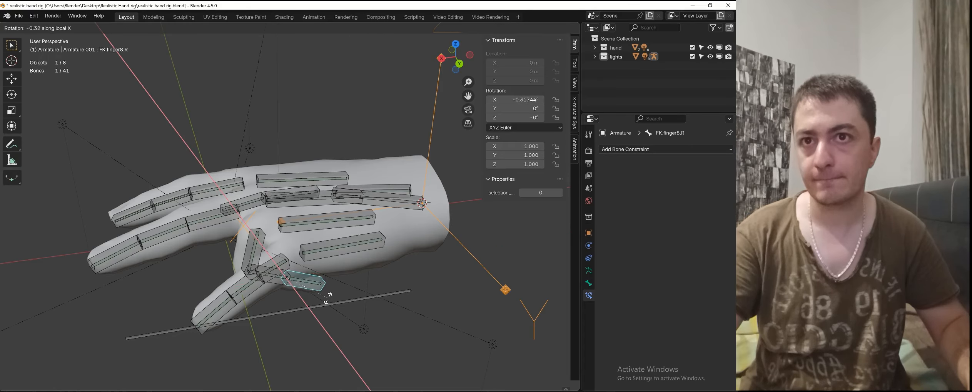
left_click(311, 309)
Step: Clear the rotation of all pose bones and deselect everything
middle_click_drag(310, 306, 352, 256)
key("a")
key("alt+r")
key("alt+a")
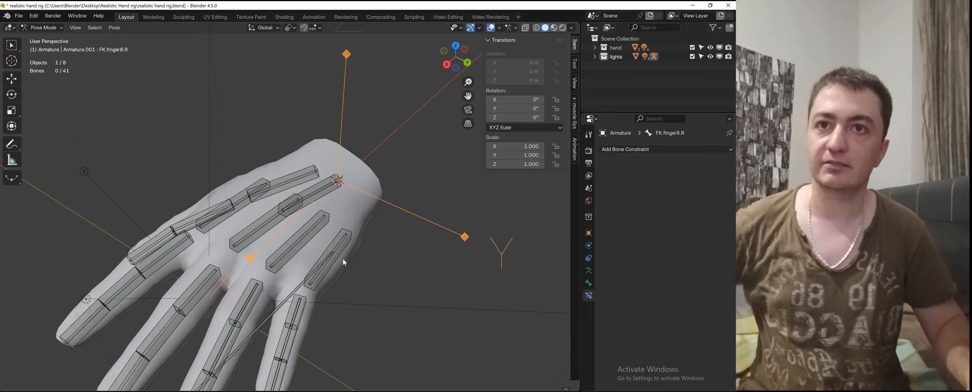
Step: Try rotating the palm control bone FK.hand4.R about the global X axis and cancel the rotation
mouse_move(339, 265)
middle_mouse_down()
mouse_move(347, 251)
mouse_move(335, 265)
middle_mouse_up()
left_click(336, 265)
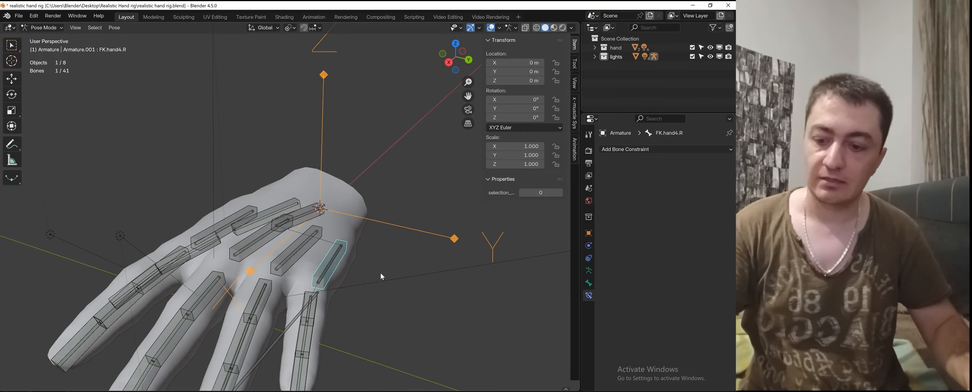
key("r")
key("y")
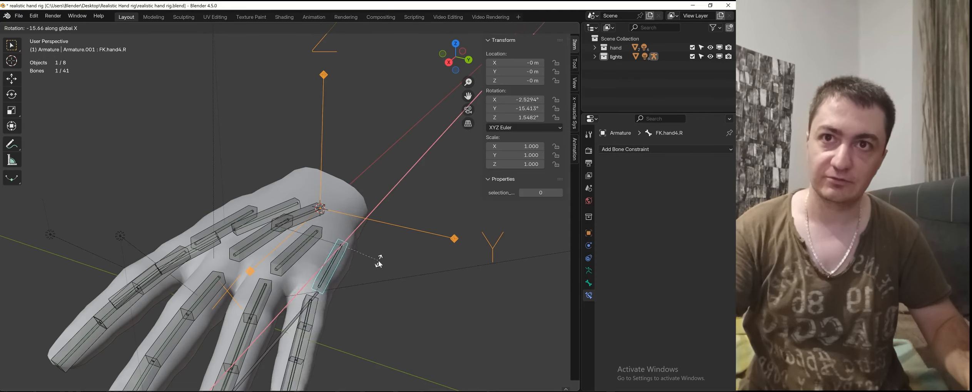
key("x")
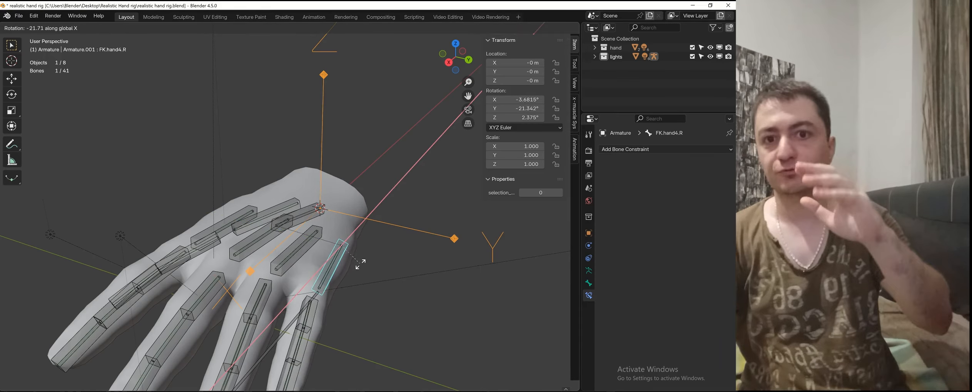
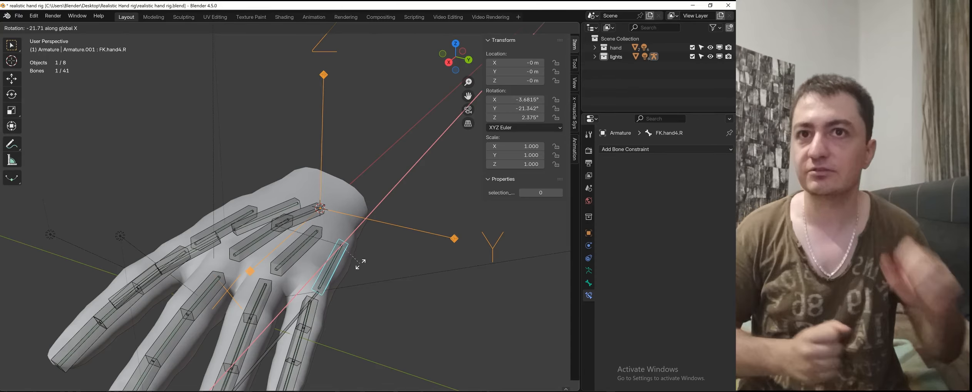
right_click(360, 264)
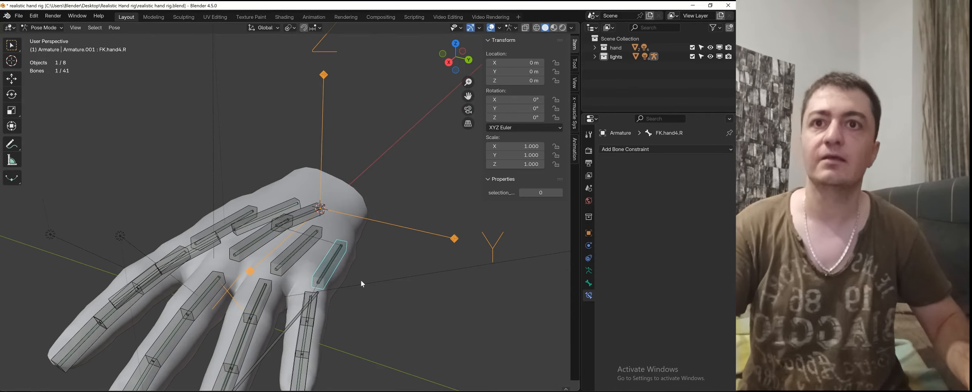
Step: Try selecting the constraint targets of FK.hand3.R and FK.hand4.R, and undo adding FK.hand3.R to the selection
mouse_move(361, 280)
middle_mouse_down()
mouse_move(374, 292)
mouse_move(346, 260)
mouse_move(363, 266)
middle_mouse_up()
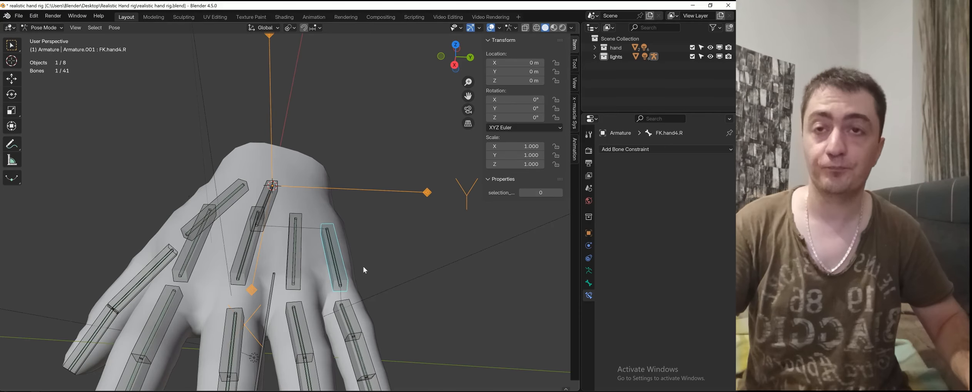
left_click(301, 257, "shift")
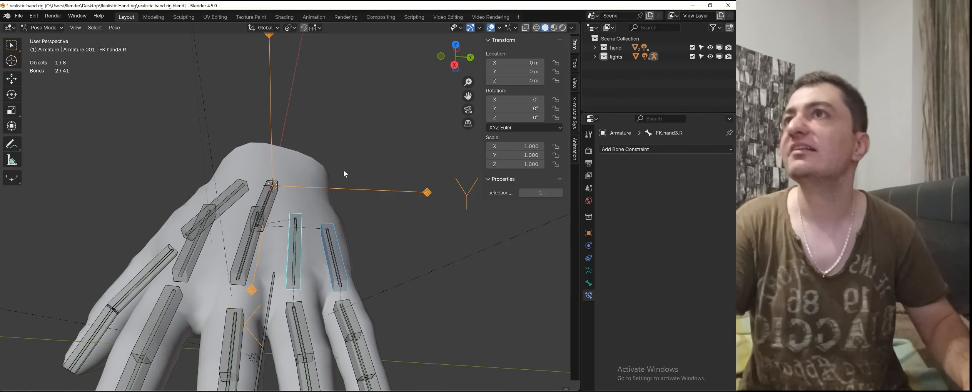
left_click(118, 30)
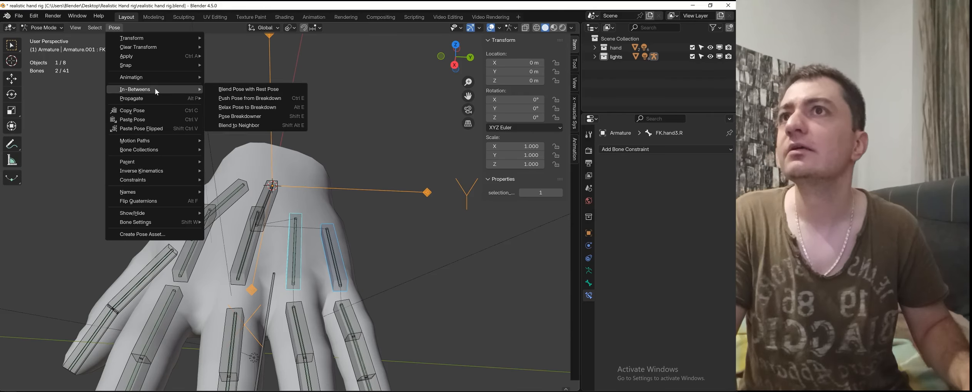
mouse_move(165, 79)
mouse_move(170, 64)
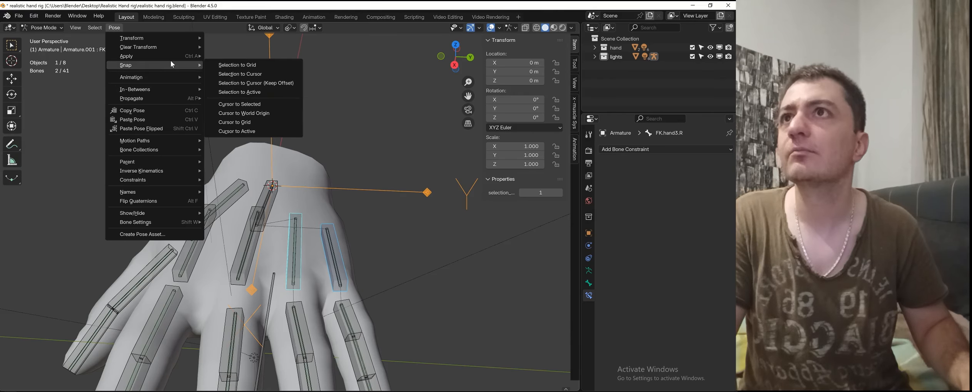
mouse_move(170, 49)
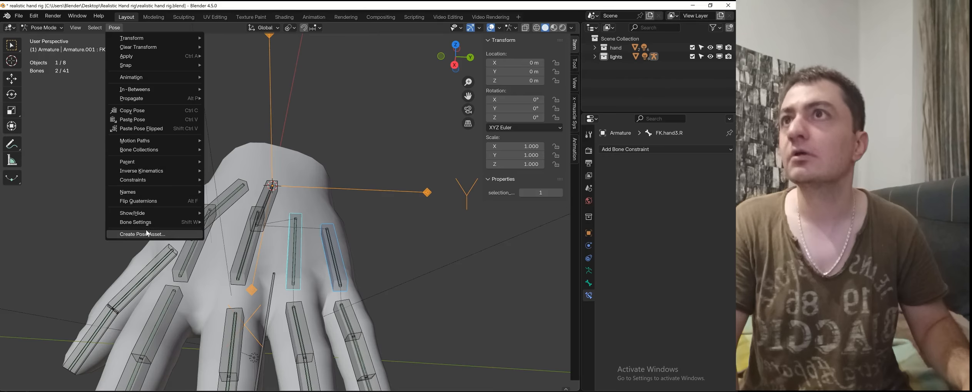
left_click(94, 28)
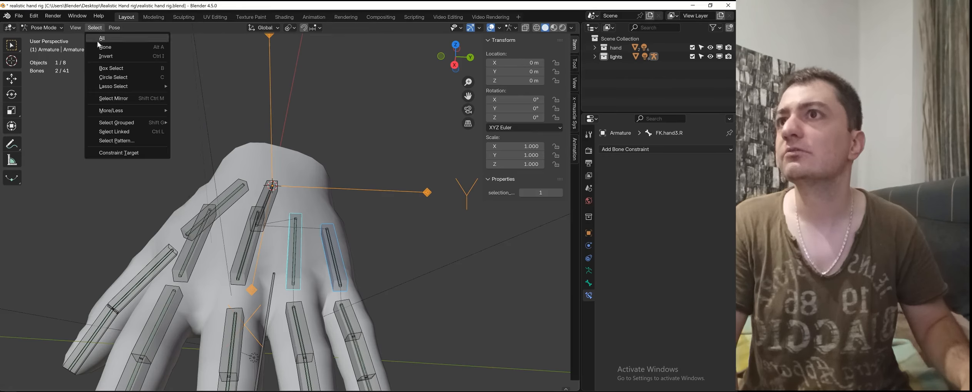
left_click(122, 153)
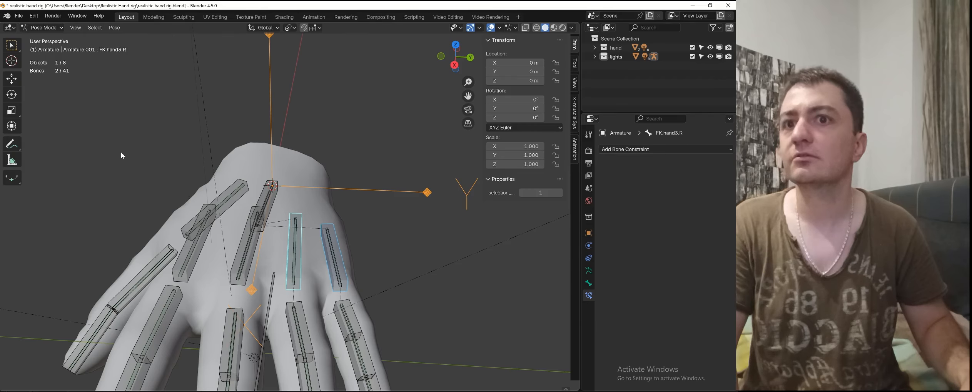
middle_click_drag(281, 258, 373, 246)
key("ctrl+z")
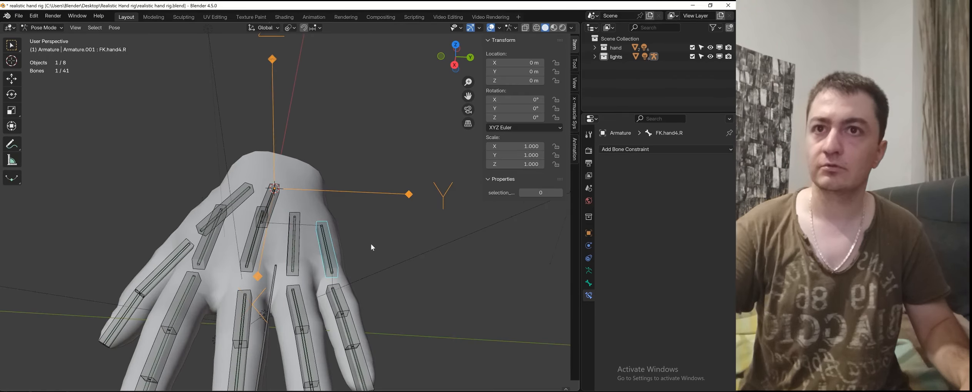
Step: Add the palm control bone FK.hand3.R to the selection and save an incremental copy as realistic hand rig3.blend
left_click(300, 256, "shift")
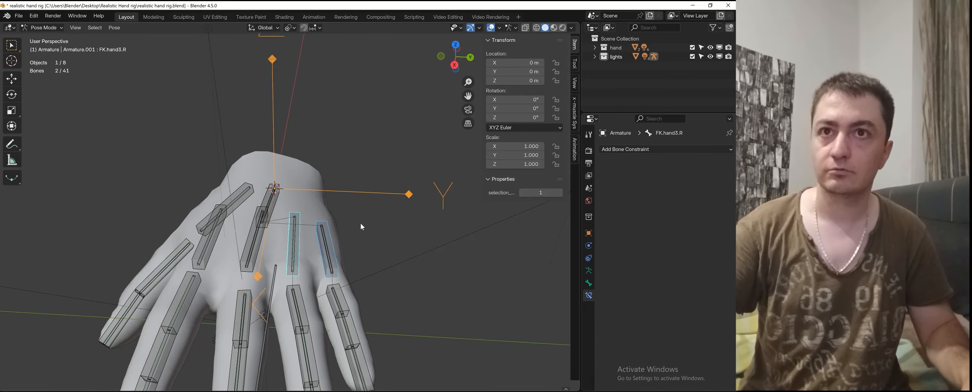
key("ctrl+shift+s")
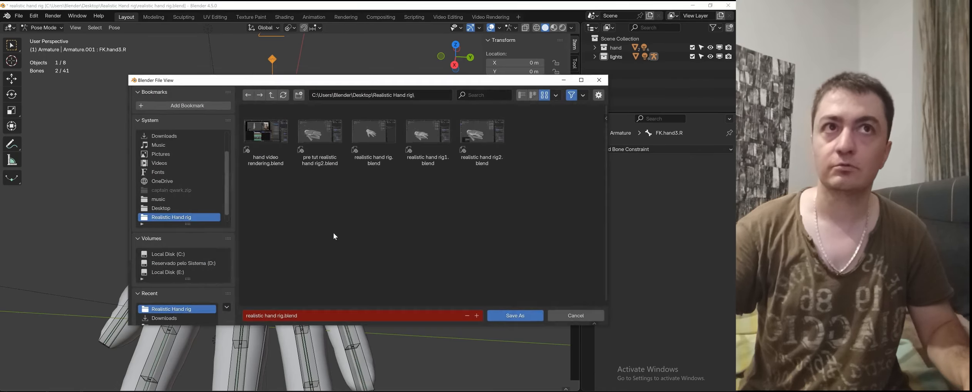
key("Escape")
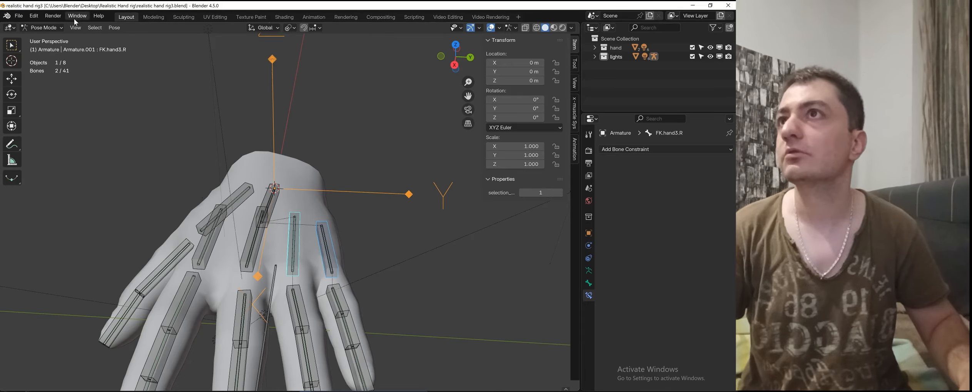
Step: Try selecting the constraint targets of the two selected palm control bones and undo the selection change
left_click(92, 27)
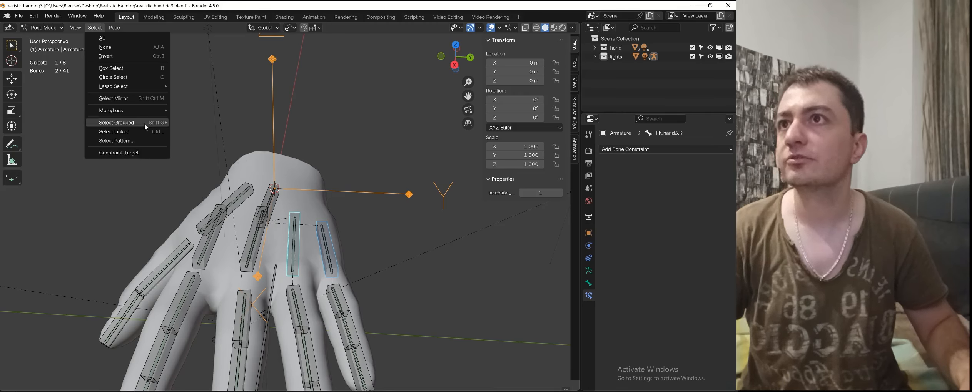
left_click(122, 152)
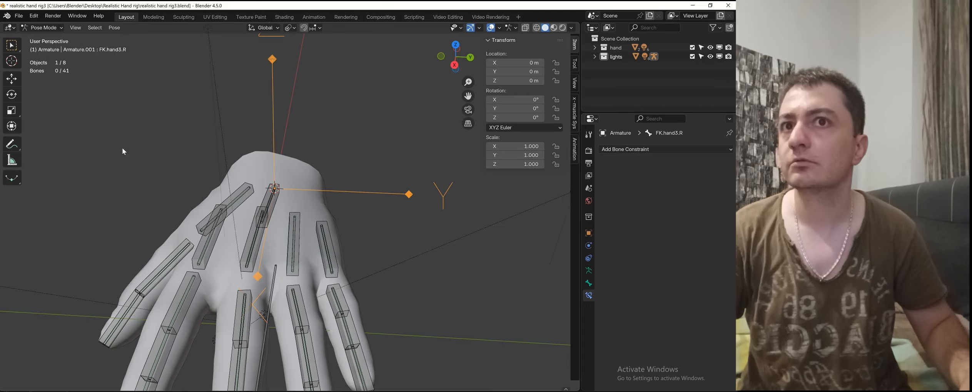
scroll(341, 212, "down", 5)
scroll(341, 213, "up", 2)
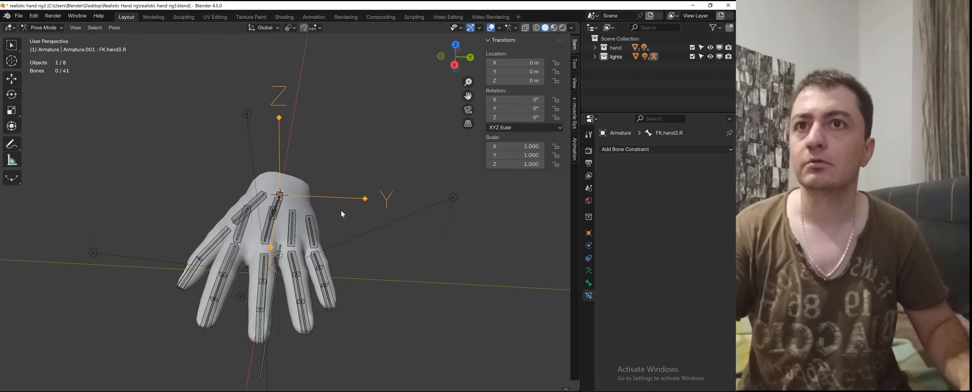
key("ctrl+z")
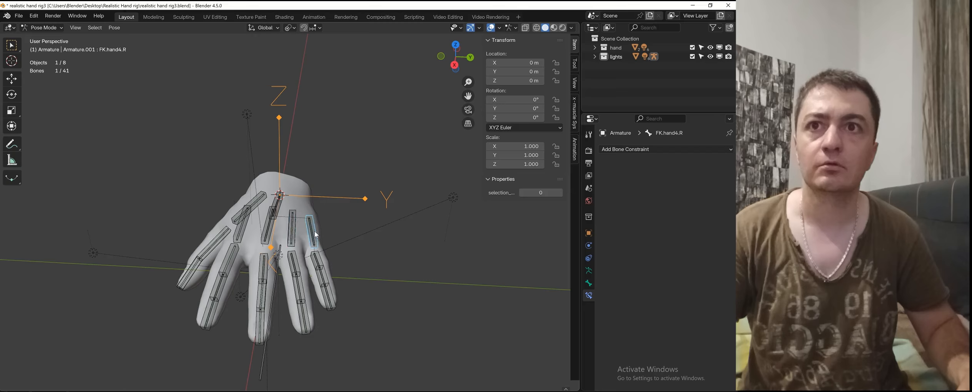
Step: Try adding a Copy Rotation constraint to FK.hand3.R while FK.hand4.R is also selected, and remove it
left_click(588, 271)
left_click(588, 296)
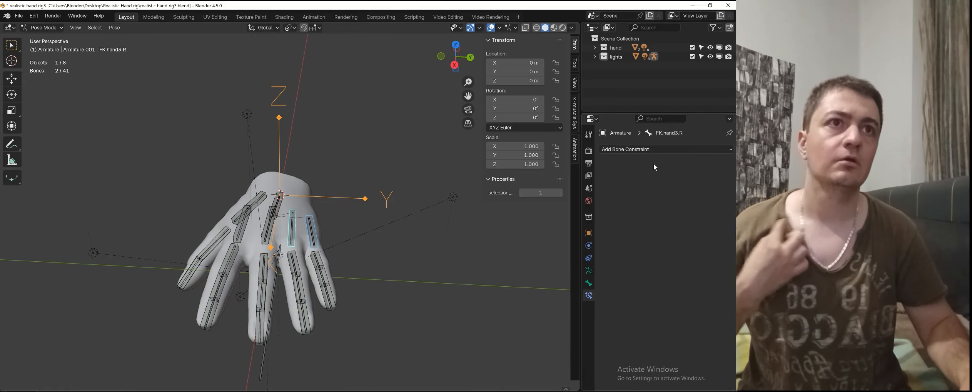
left_click(653, 149)
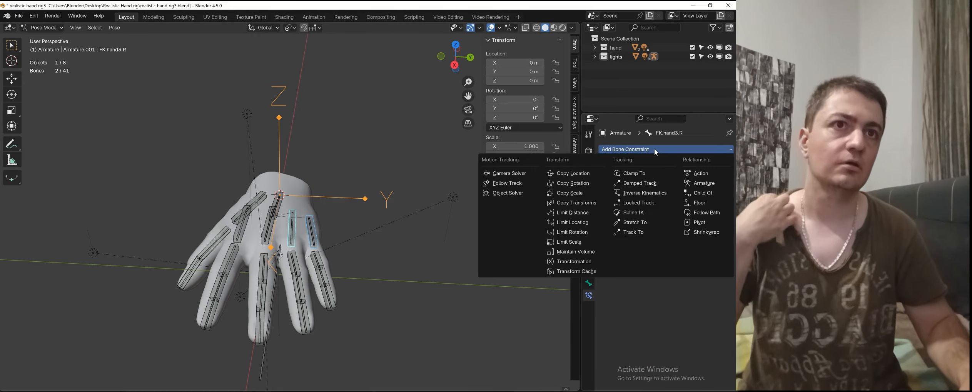
double_click(594, 181)
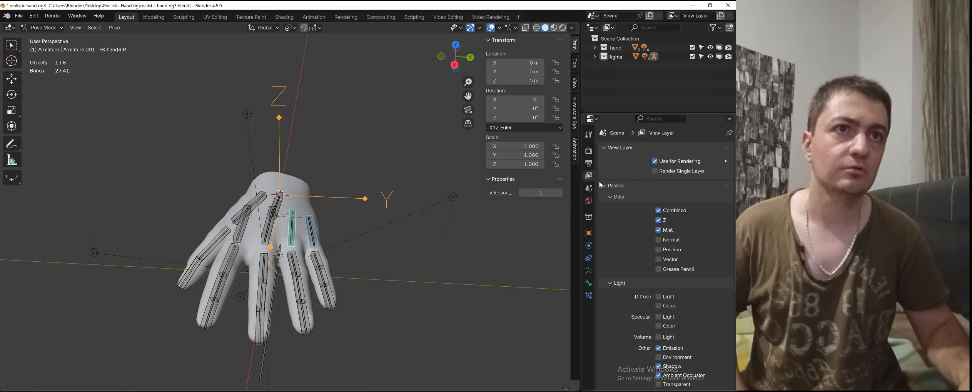
left_click(588, 283)
left_click(588, 295)
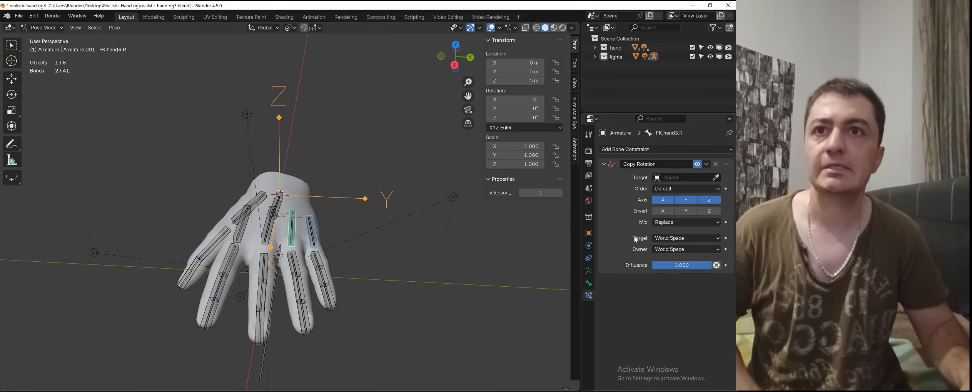
scroll(333, 256, "up", 4)
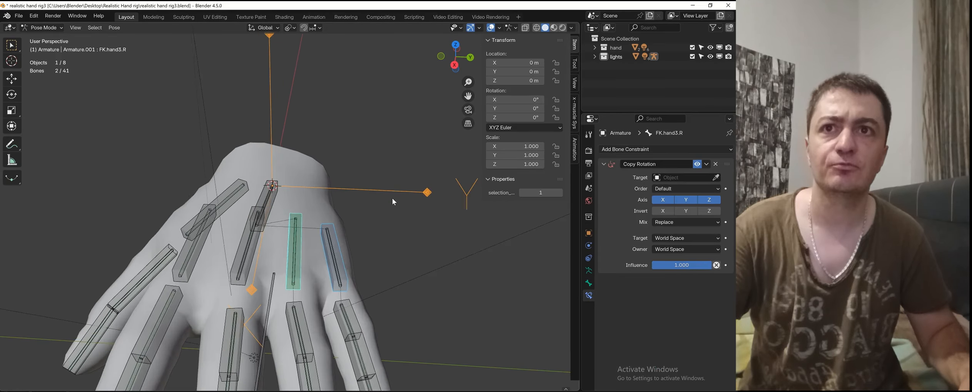
left_click(715, 165)
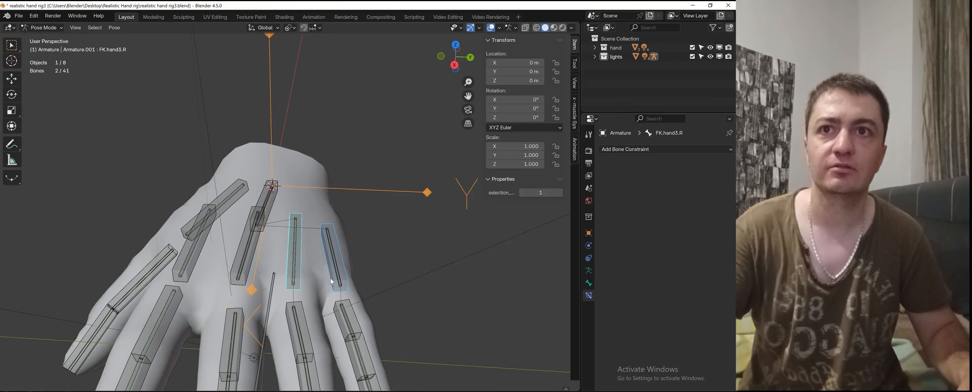
left_click(668, 149)
left_click(607, 177)
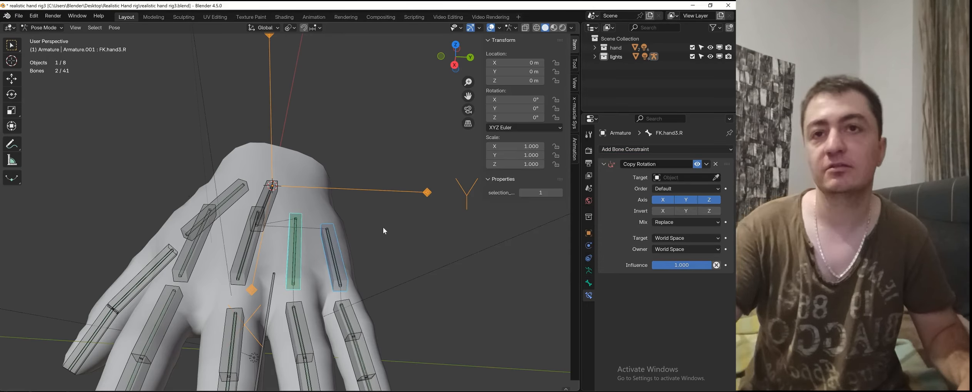
left_click(715, 164)
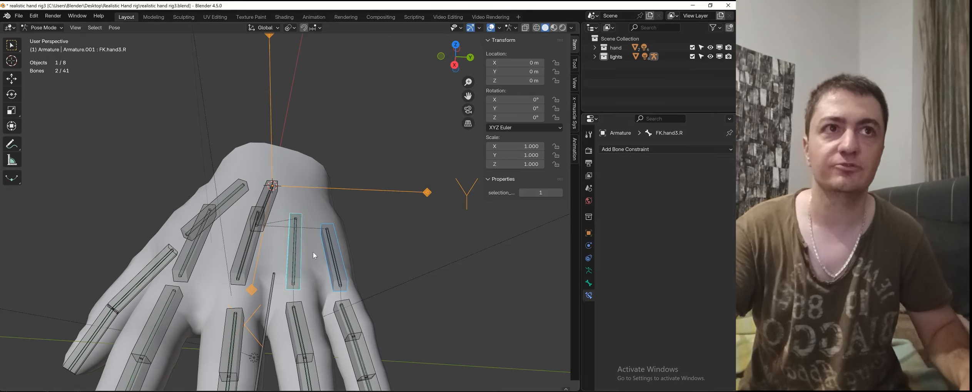
Step: Try giving FK.hand3.R a Copy Rotation constraint targeting Armature with a target bone picked in the viewport, and remove the constraint
left_click(673, 150)
left_click(572, 183)
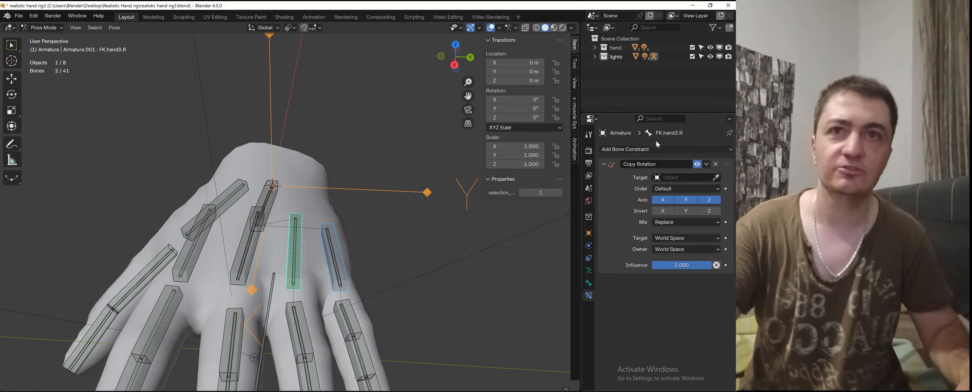
middle_click_drag(338, 246, 299, 212, "shift")
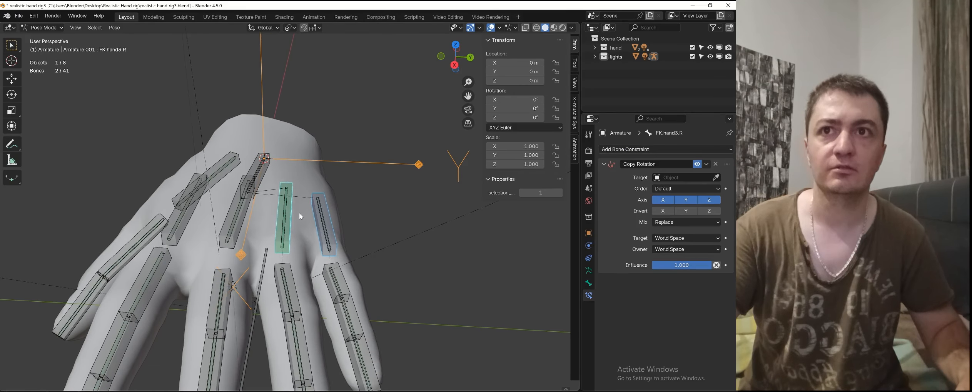
left_click(290, 223)
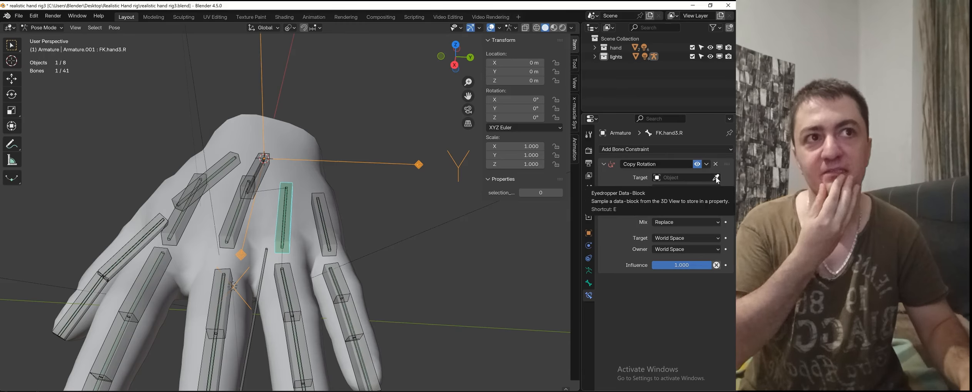
left_click(673, 178)
left_click(671, 192)
left_click(715, 188)
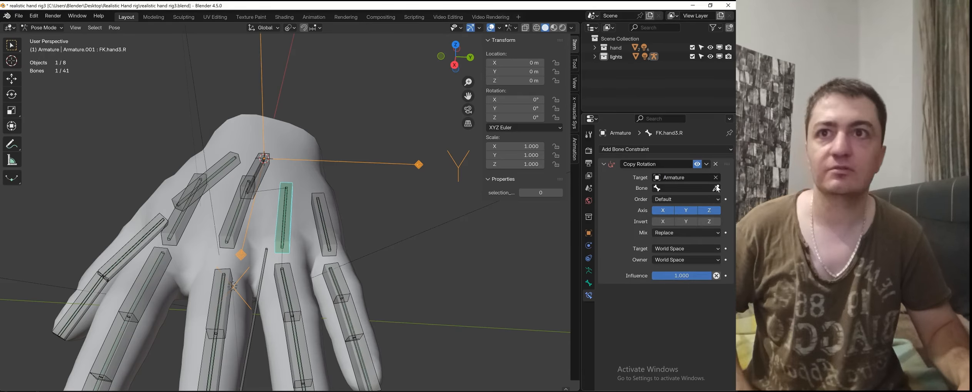
left_click(291, 226)
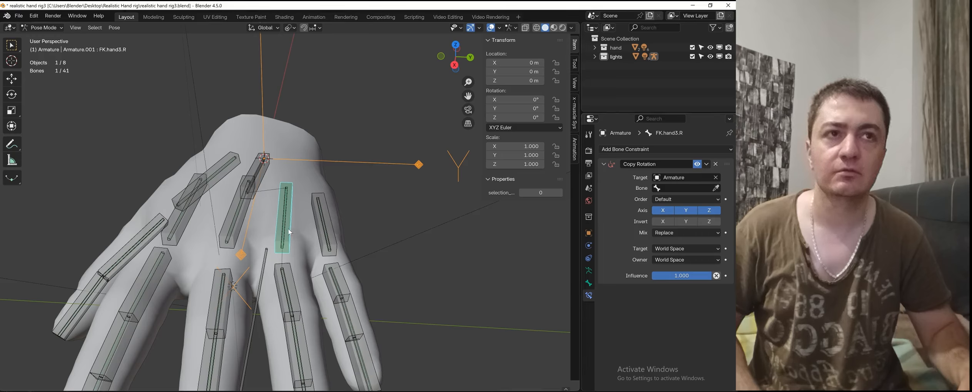
left_click(715, 188)
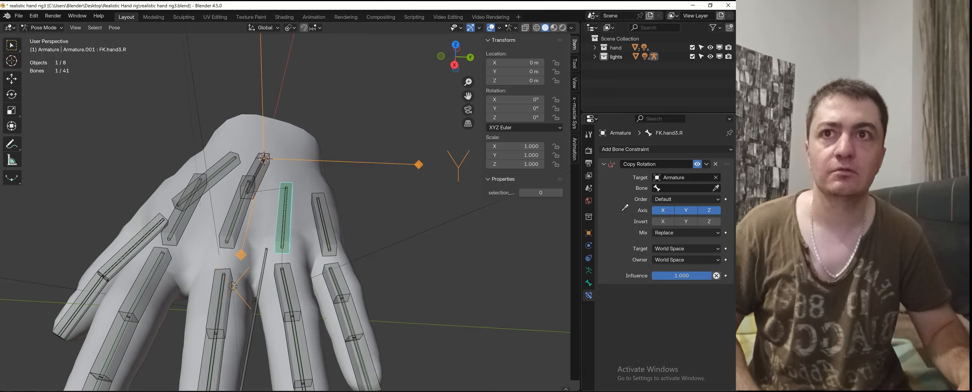
left_click(290, 228)
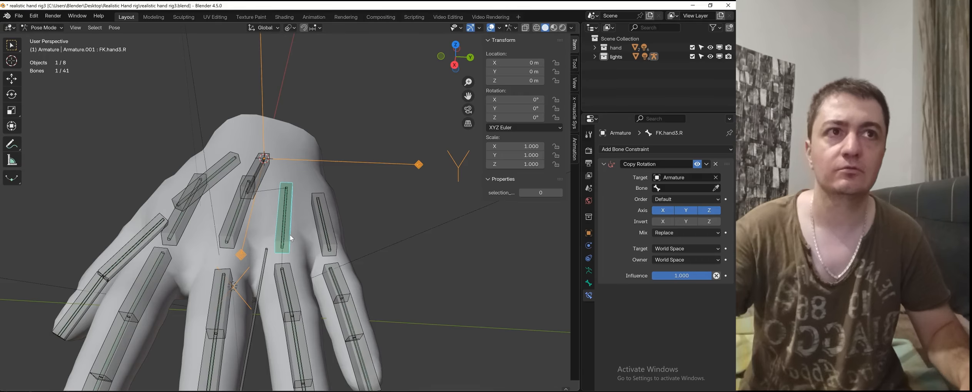
left_click(715, 164)
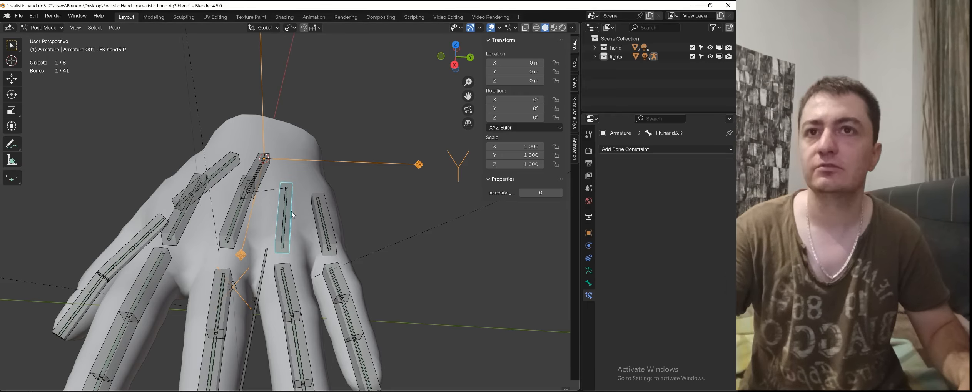
Step: Select the palm control bones FK.hand4.R and FK.hand3.R, with FK.hand3.R as the active bone
left_click(332, 221)
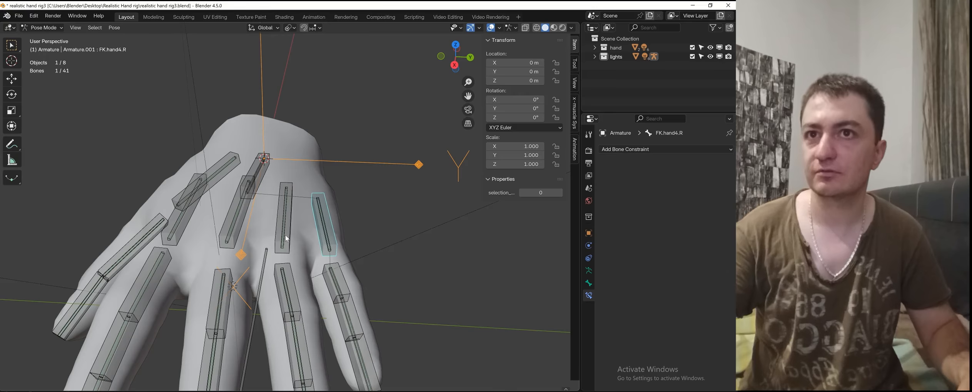
left_click(288, 232, "shift")
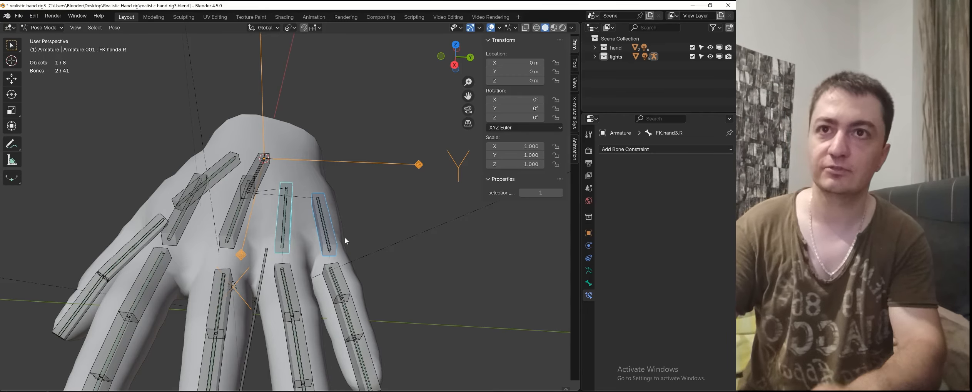
key("alt+a")
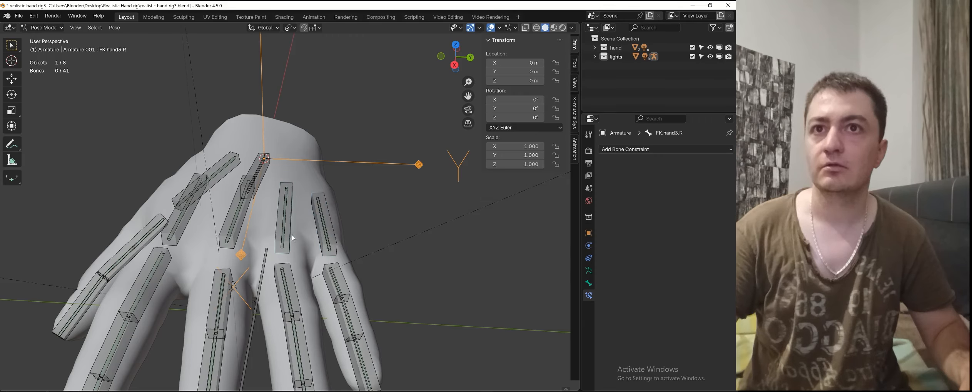
left_click(333, 227)
left_click(290, 234, "shift")
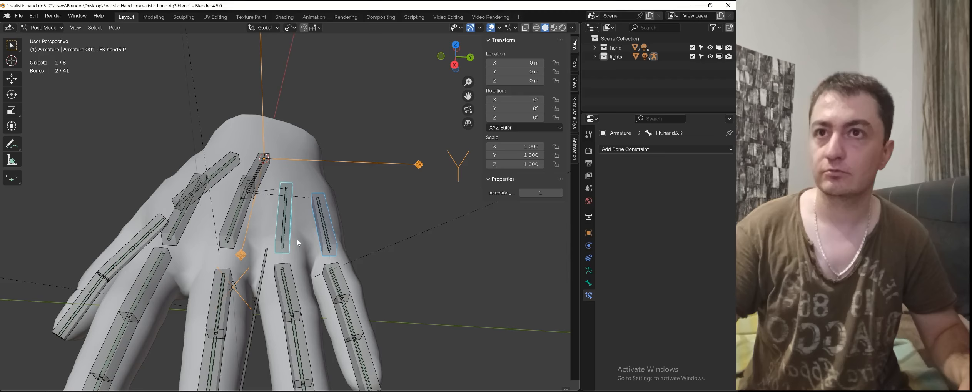
Step: Save an incremental copy of the file as realistic hand rig4.blend
key("ctrl+shift+s")
left_click(576, 316)
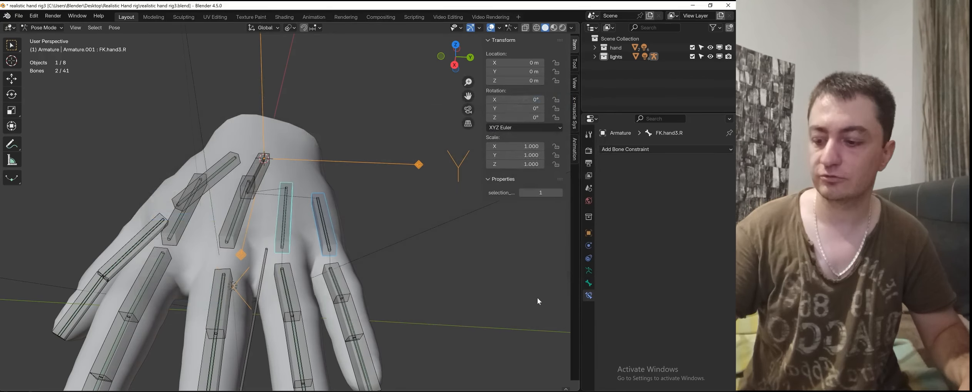
key("ctrl+alt+s")
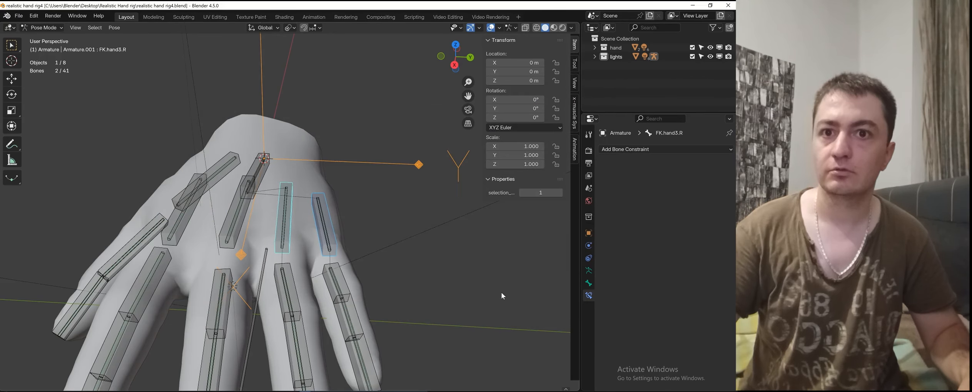
key("s")
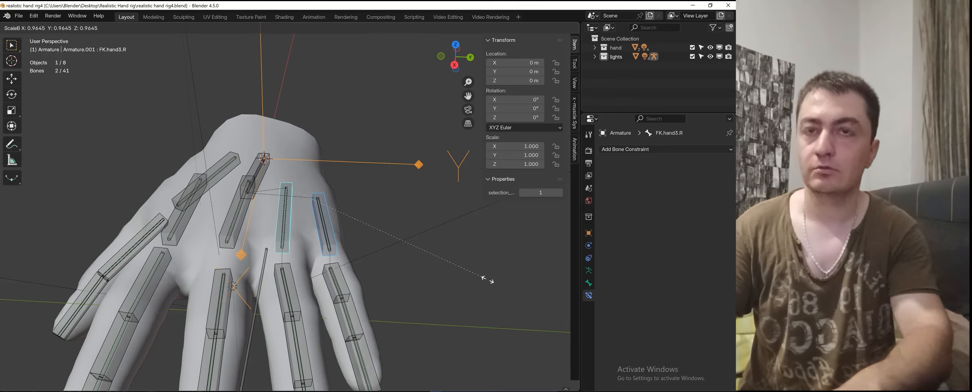
key("Escape")
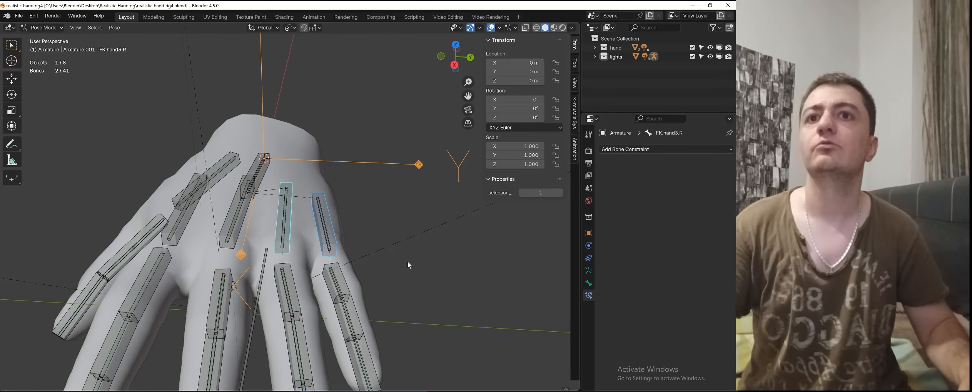
Step: Try giving FK.hand3.R alone a Copy Rotation constraint targeting Armature with a bone picked in the viewport, and remove the constraint
left_click(325, 227)
left_click(290, 233)
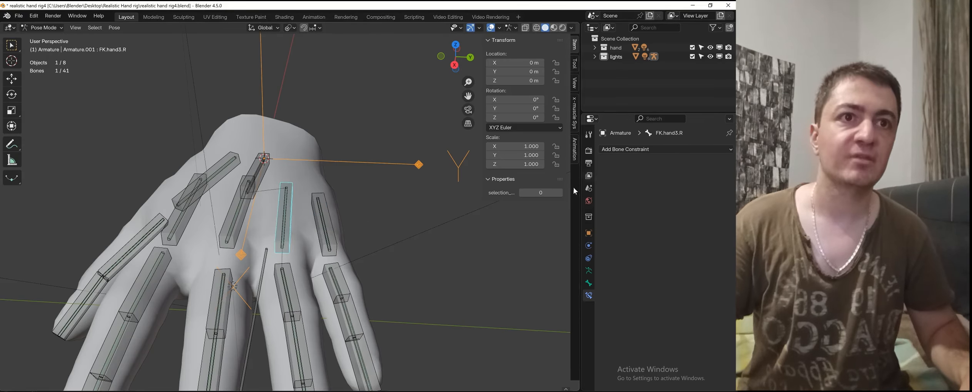
left_click(657, 149)
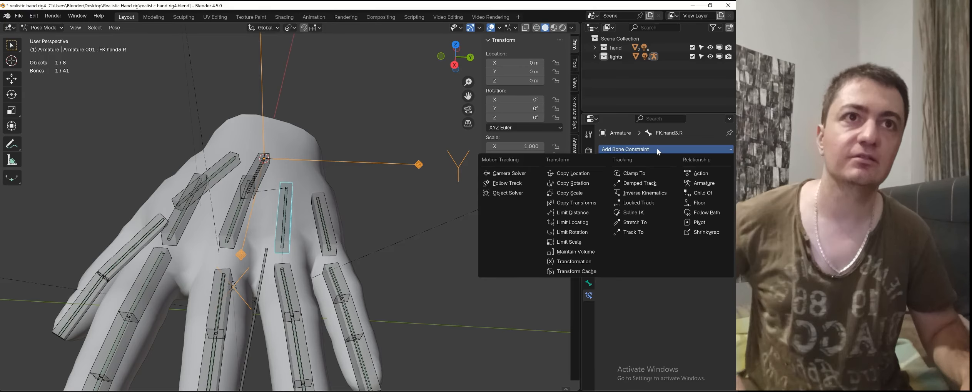
left_click(595, 183)
left_click(715, 177)
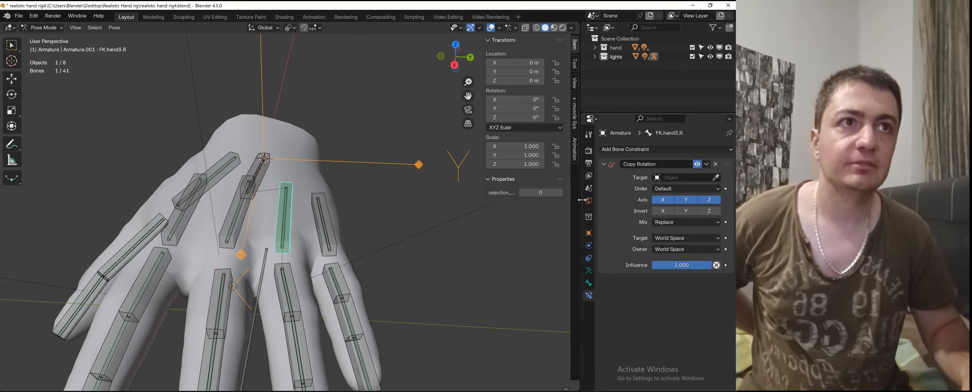
left_click(680, 177)
left_click(687, 191)
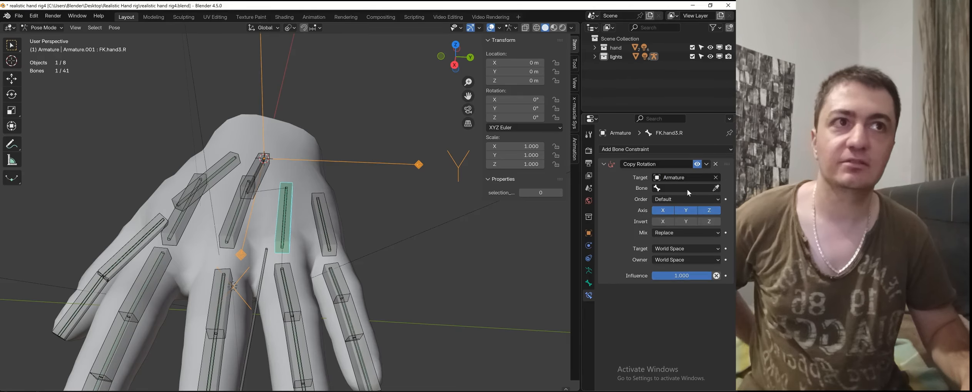
left_click(714, 189)
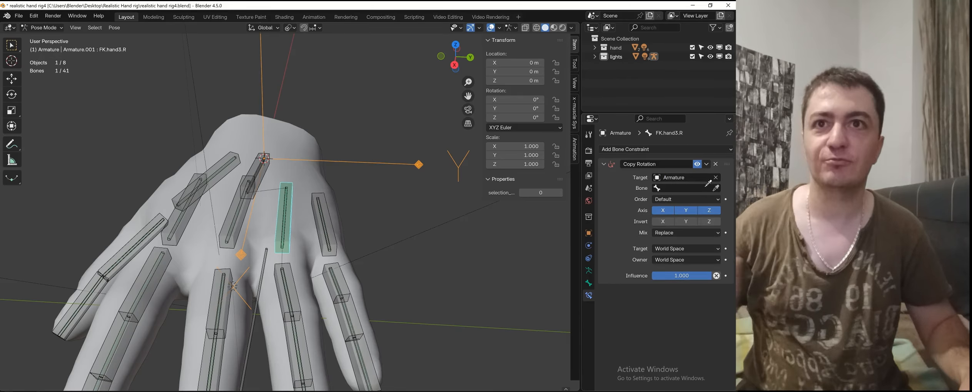
left_click(333, 230)
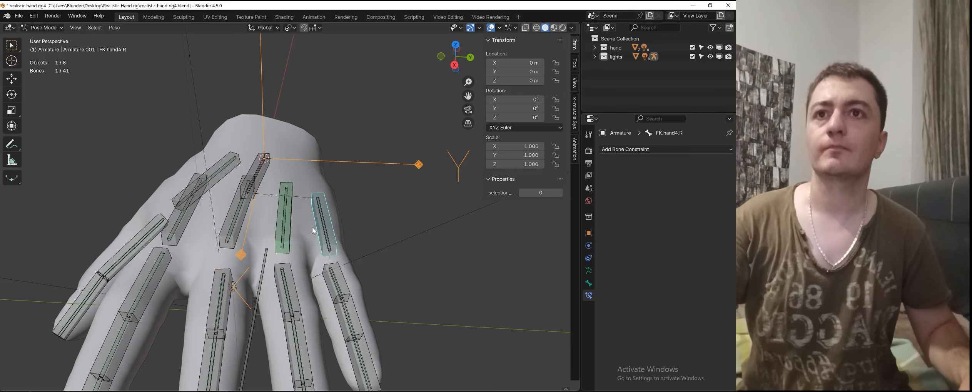
left_click(286, 232)
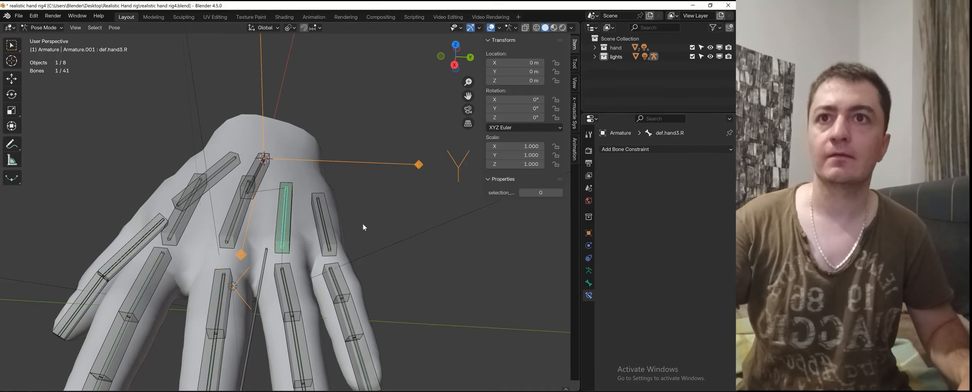
left_click(289, 232)
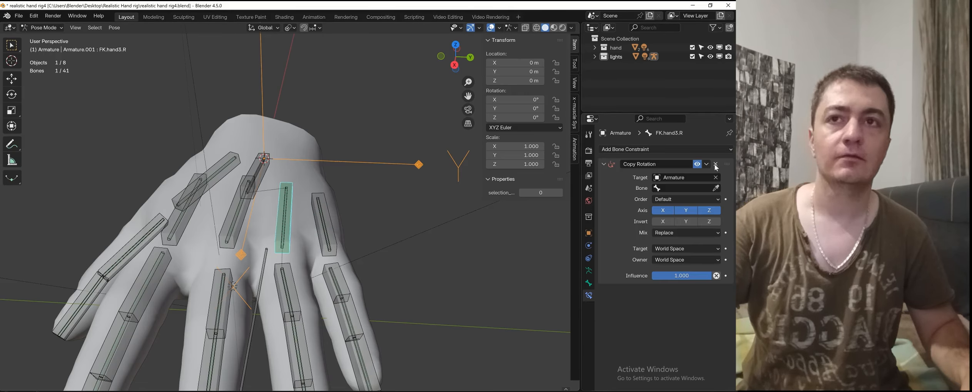
left_click(716, 164)
Step: Try a Copy Rotation constraint on FK.hand3.R with Armature as the target and FK.hand4.R as the target bone
left_click(329, 221)
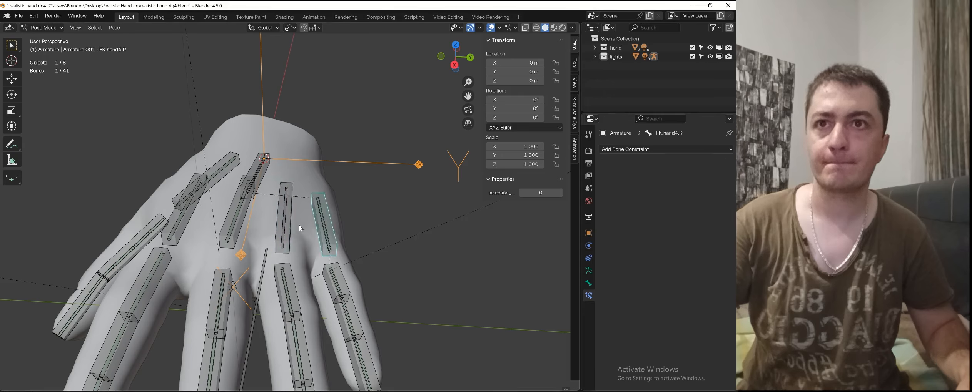
left_click(291, 230)
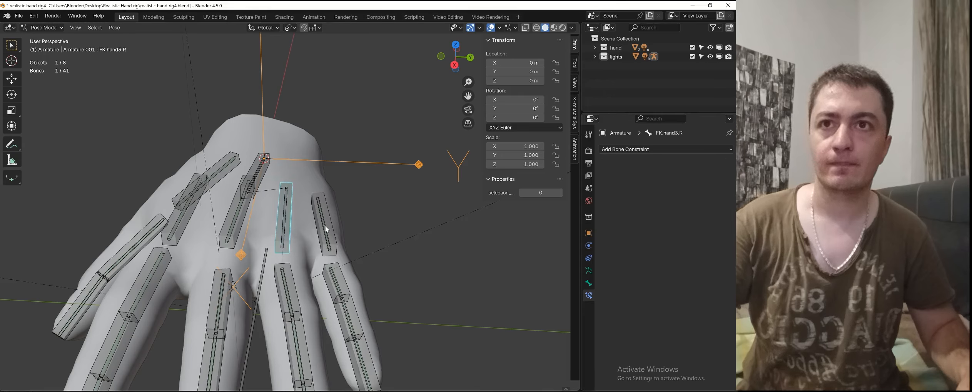
left_click(657, 151)
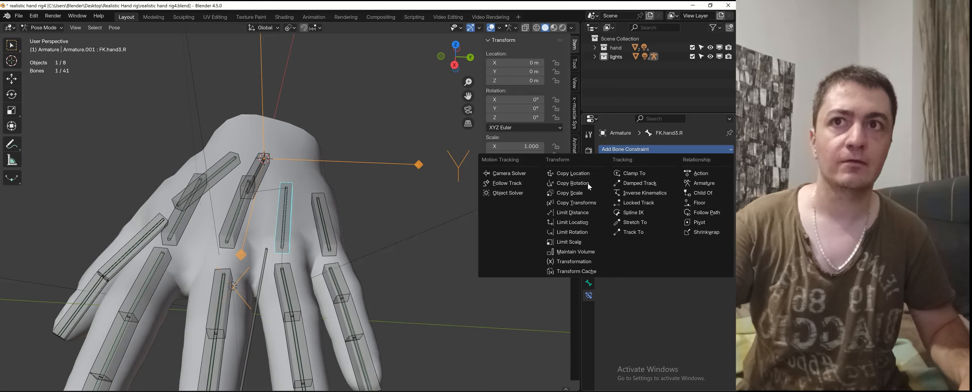
left_click(587, 184)
left_click(709, 179)
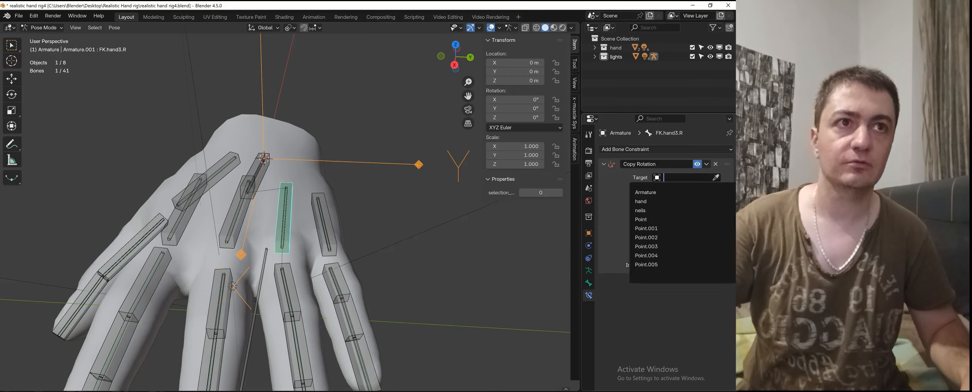
left_click(683, 190)
left_click(716, 188)
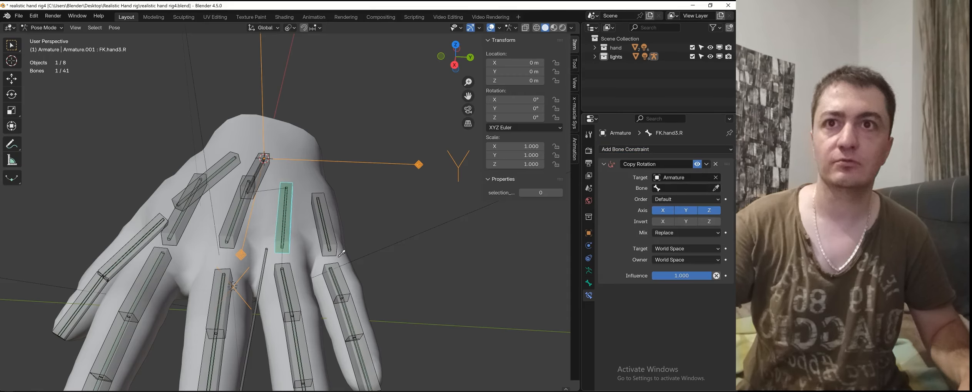
left_click(335, 236)
Step: Test the constraint by rotating FK.hand4.R, and remove the Copy Rotation constraint from FK.hand3.R
left_click(334, 234)
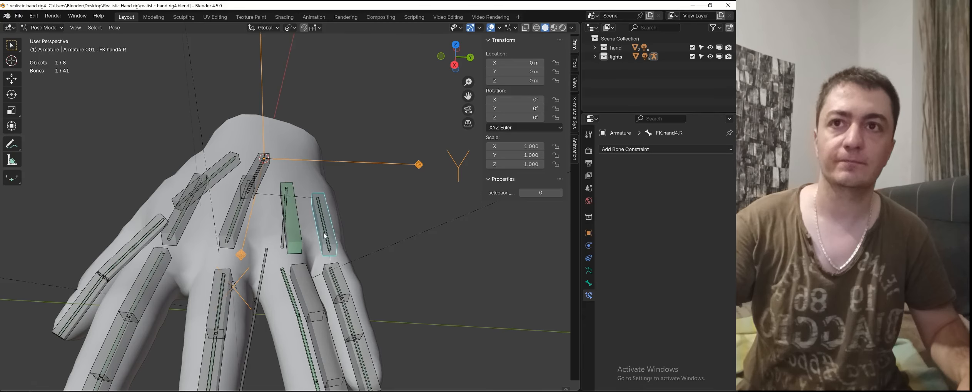
left_click(299, 237)
left_click(332, 234)
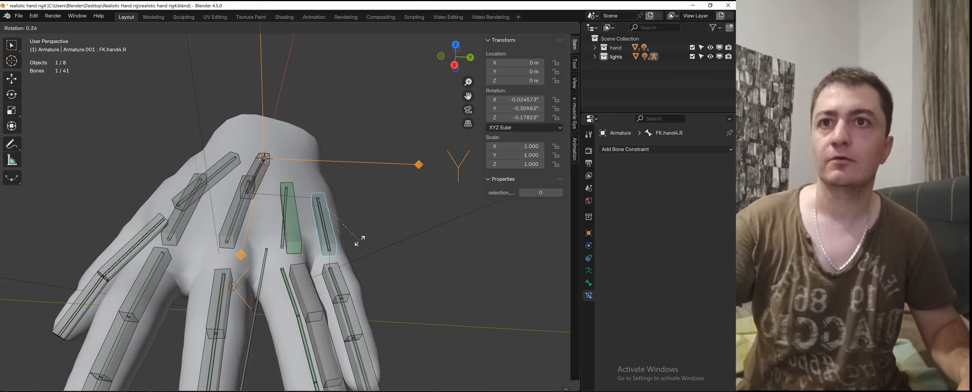
left_click(303, 238)
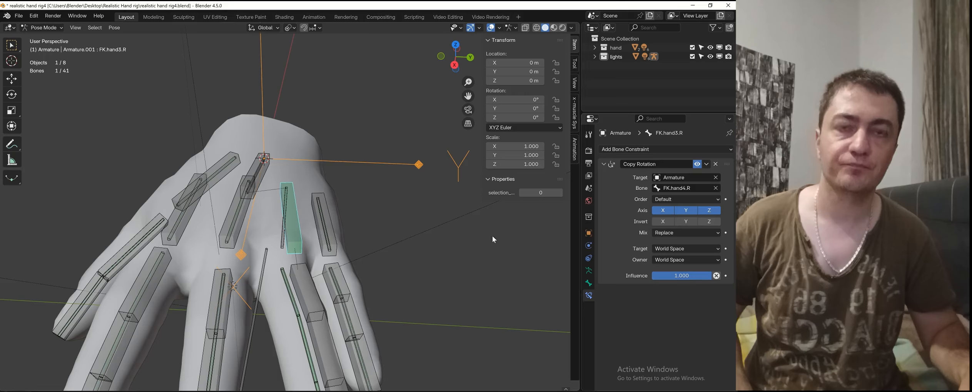
left_click(715, 164)
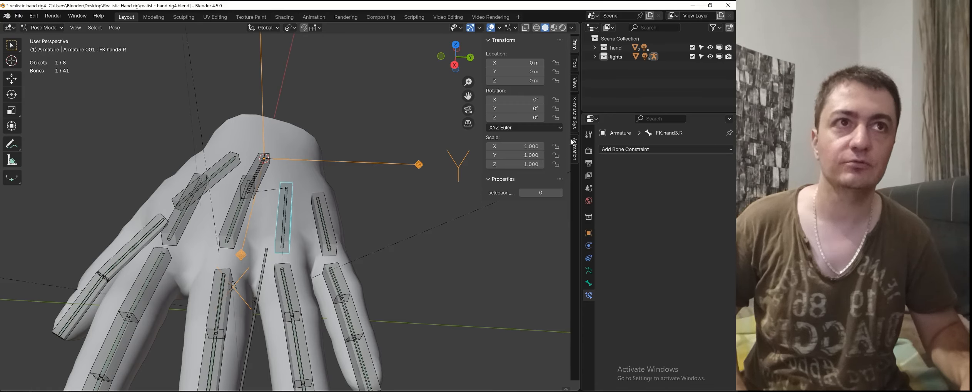
Step: Add a Copy Rotation constraint to FK.hand3.R that targets Armature and its bone FK.hand4.R
left_click(654, 149)
left_click(579, 183)
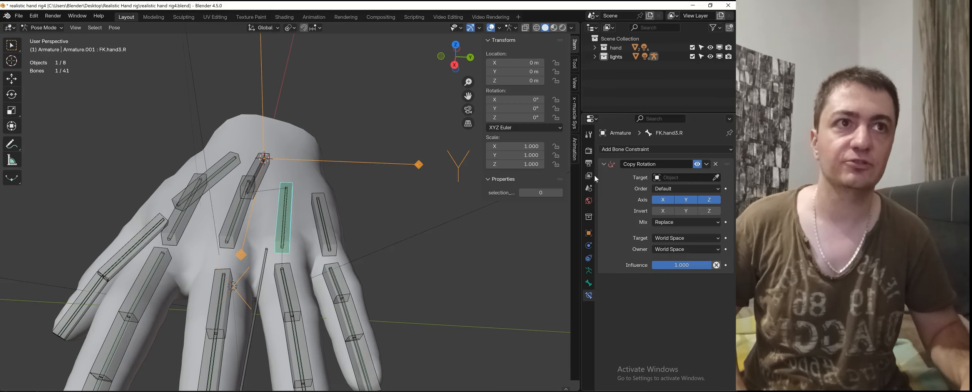
left_click(676, 179)
left_click(698, 191)
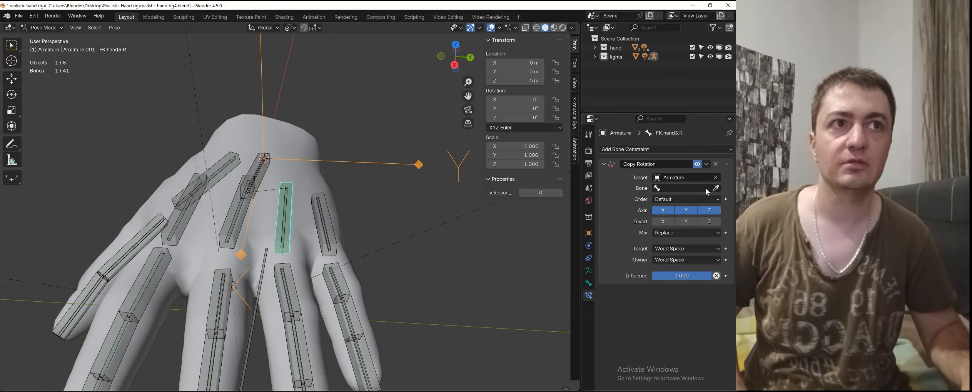
left_click(715, 188)
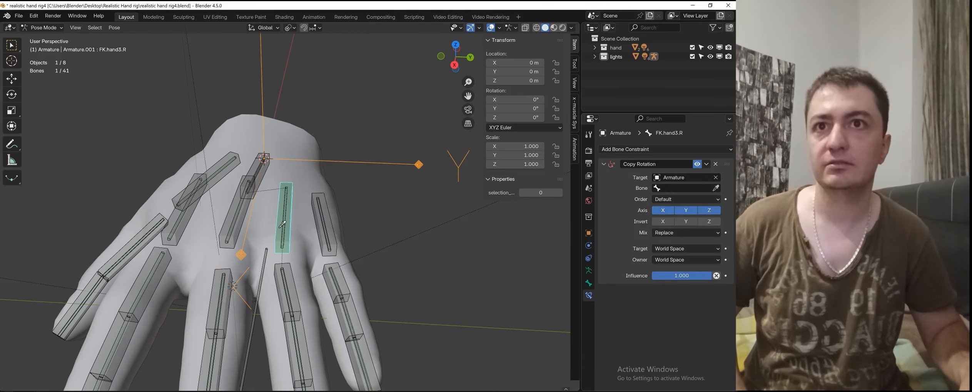
left_click(333, 221)
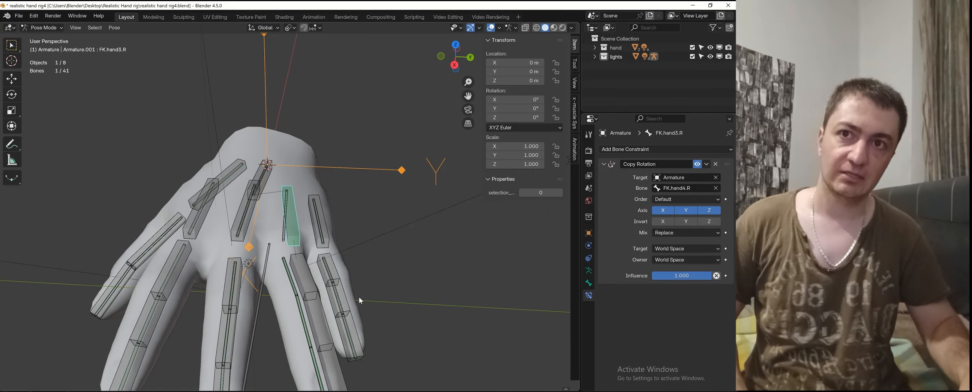
Step: Set both the target space and the owner space of FK.hand3.R's Copy Rotation constraint to Local Space
scroll(374, 281, "down", 4)
middle_click_drag(376, 279, 376, 273)
scroll(305, 295, "up", 3)
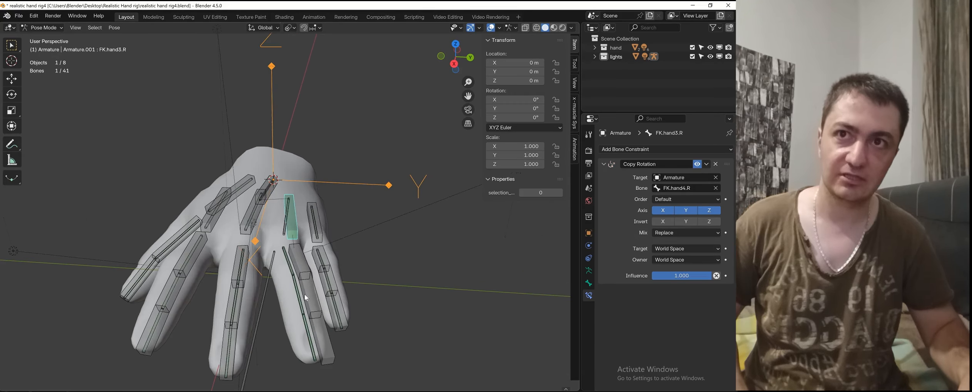
scroll(306, 298, "up", 1)
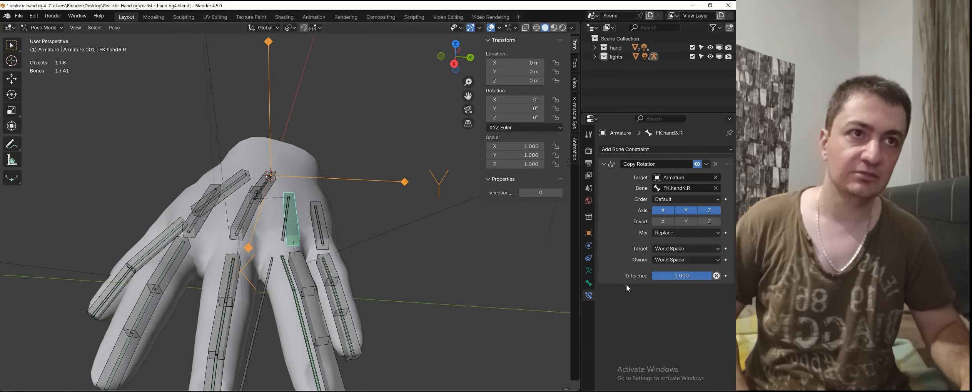
left_click(683, 248)
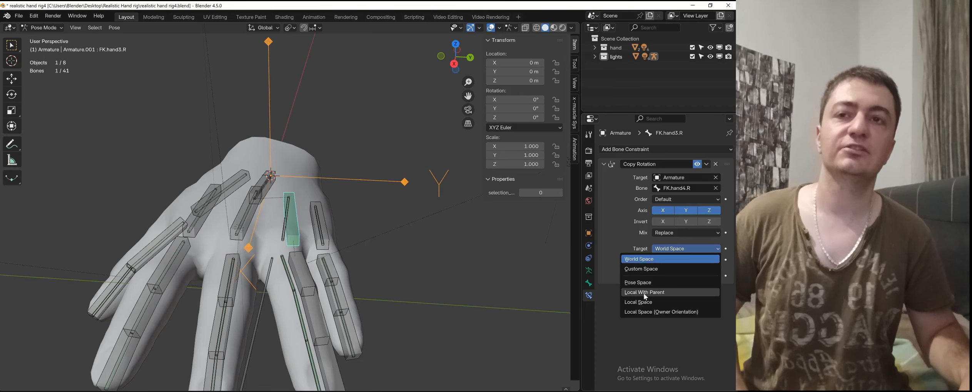
left_click(699, 248)
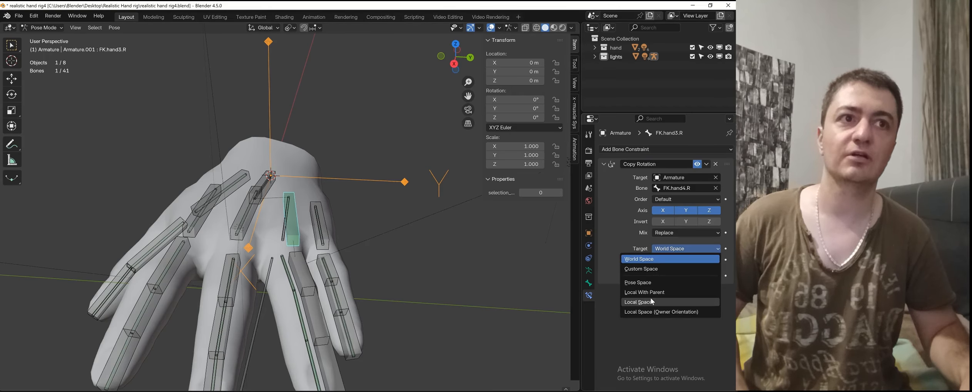
left_click(689, 303)
left_click(686, 261)
left_click(670, 313)
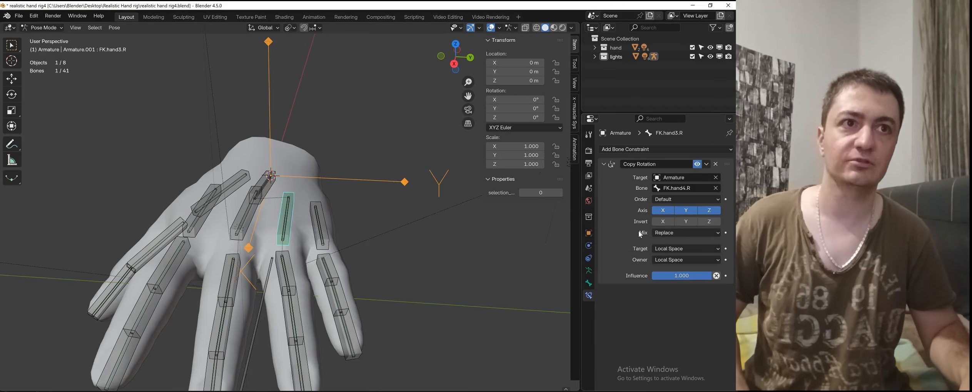
Step: Test the constraint by rotating FK.hand4.R about the global X axis, and cancel the rotation
left_click(321, 229)
key("r")
key("x")
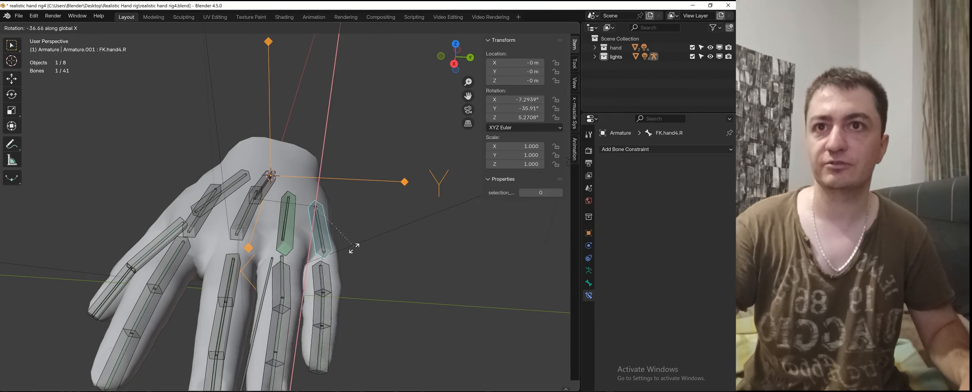
right_click(370, 226)
Step: Add a Copy Rotation constraint to the palm bone FK.hand2.R, targeting Armature and its bone FK.hand4.R
middle_click_drag(326, 200, 331, 200)
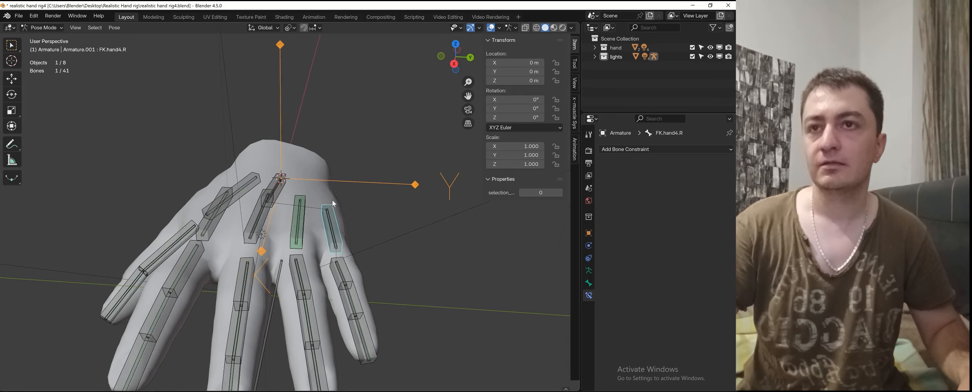
scroll(267, 238, "up", 1)
middle_click_drag(239, 243, 247, 244)
left_click(247, 245)
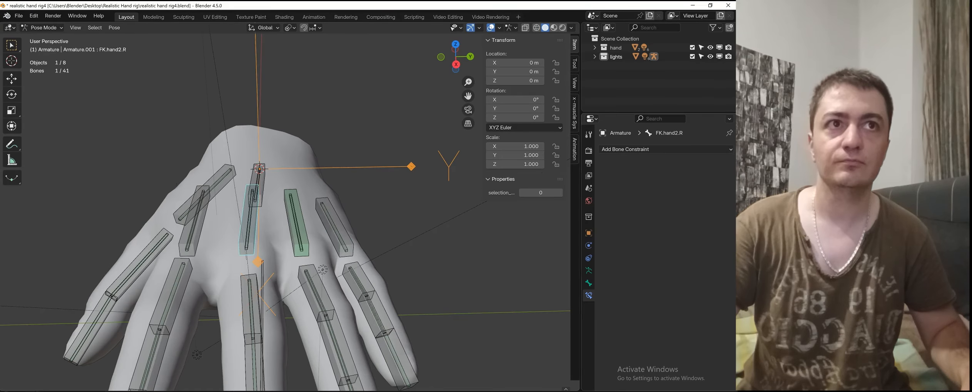
left_click(681, 149)
left_click(590, 184)
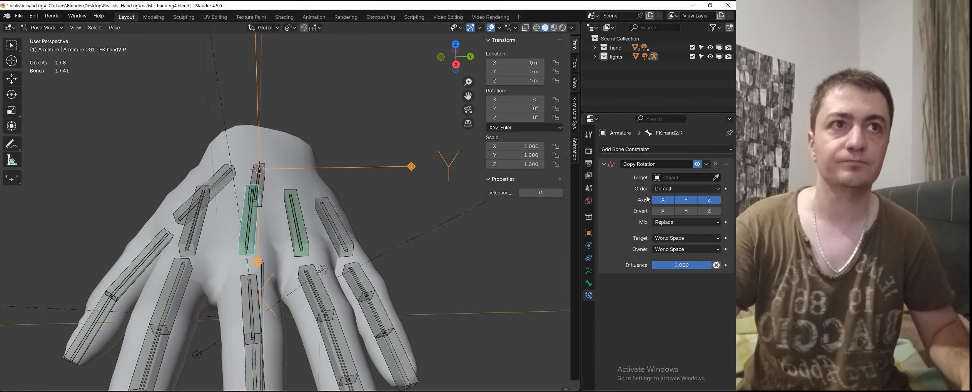
left_click(671, 177)
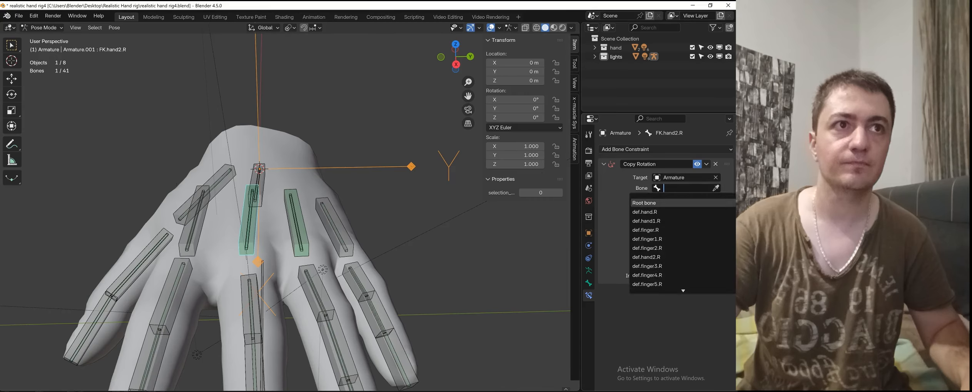
left_click(702, 193)
left_click(348, 239)
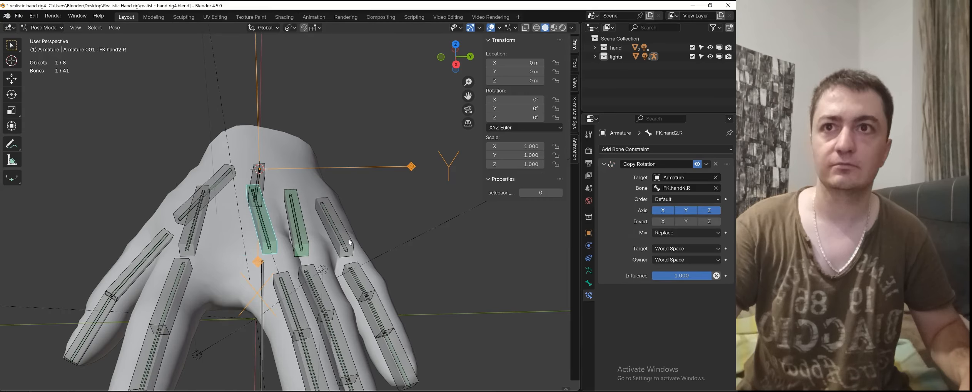
Step: Set the target and owner spaces of FK.hand2.R's Copy Rotation constraint to Local Space
left_click(683, 250)
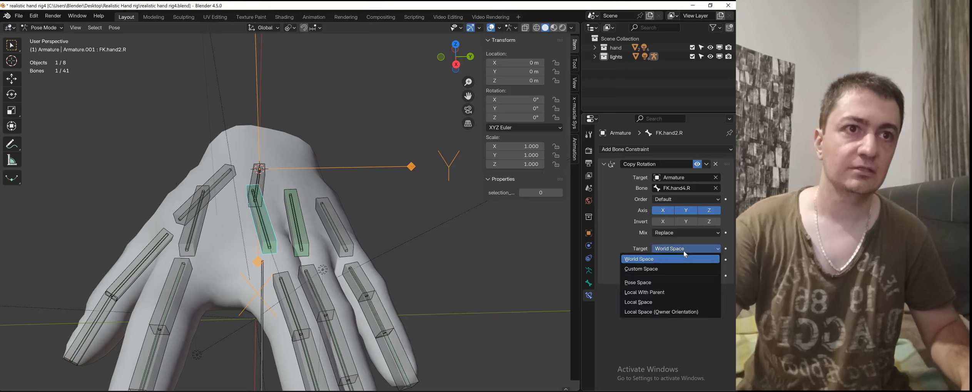
left_click(639, 299)
left_click(673, 261)
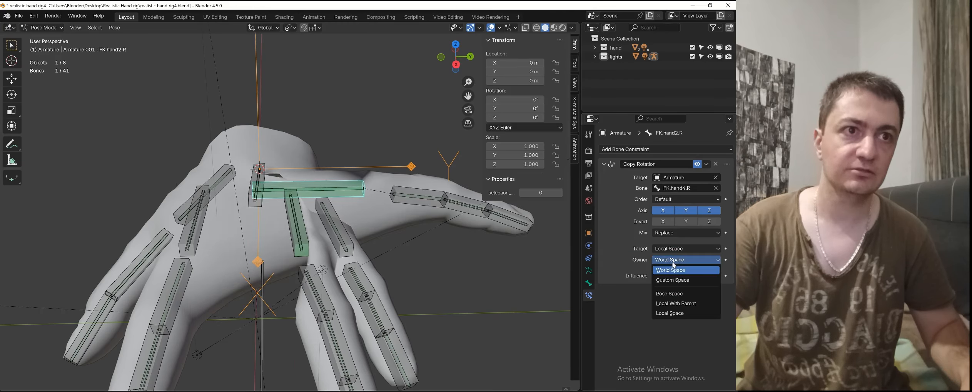
left_click(670, 313)
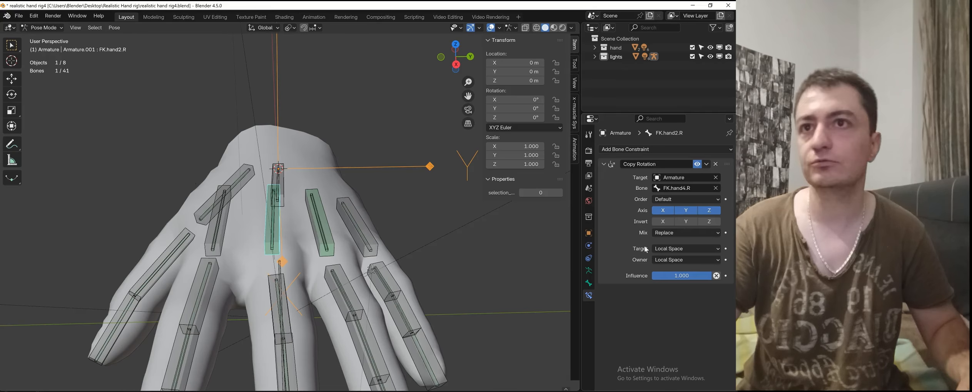
Step: Add a Copy Rotation constraint to the palm bone FK.hand1.R, targeting Armature and its bone FK.hand4.R
left_click(217, 240)
middle_click_drag(243, 228, 223, 240)
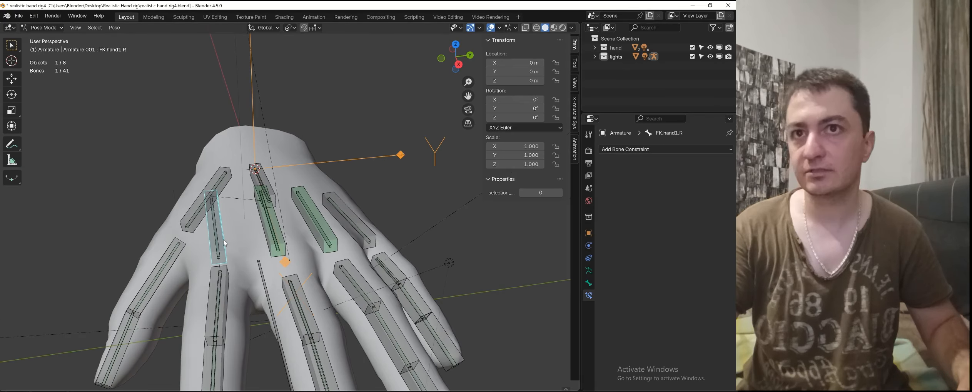
left_click(652, 150)
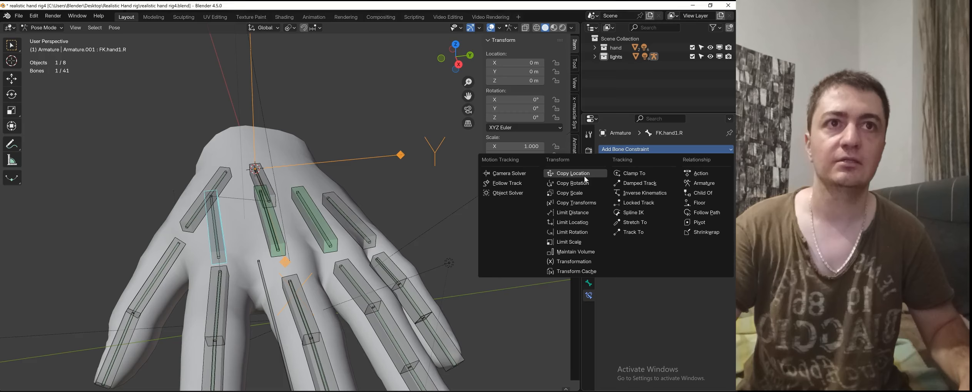
left_click(582, 186)
left_click(685, 178)
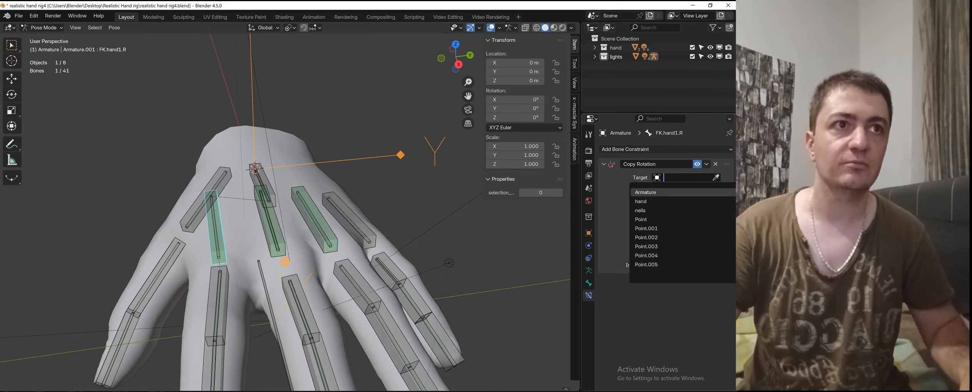
left_click(688, 192)
left_click(364, 218)
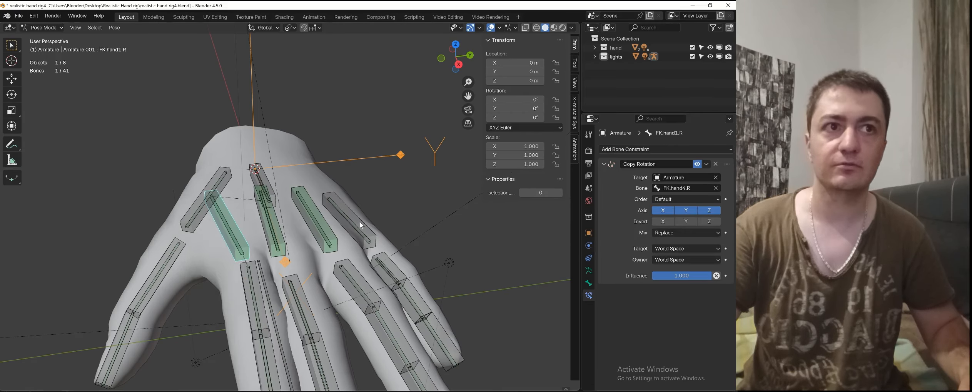
Step: Set the target and owner spaces of FK.hand1.R's Copy Rotation constraint to Local Space
left_click(667, 250)
left_click(677, 303)
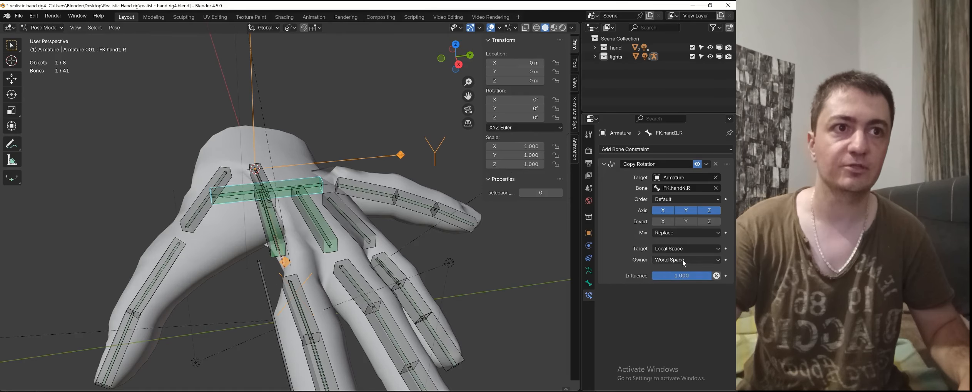
left_click(682, 260)
left_click(669, 312)
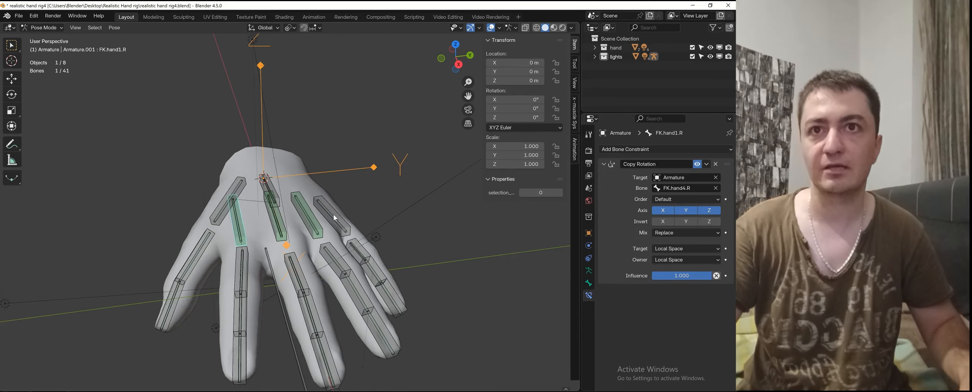
Step: Hide the viewport overlays, test rotating FK.hand4.R about the global and local X axes, and cancel the rotations
left_click(334, 218)
middle_click_drag(434, 231, 366, 237)
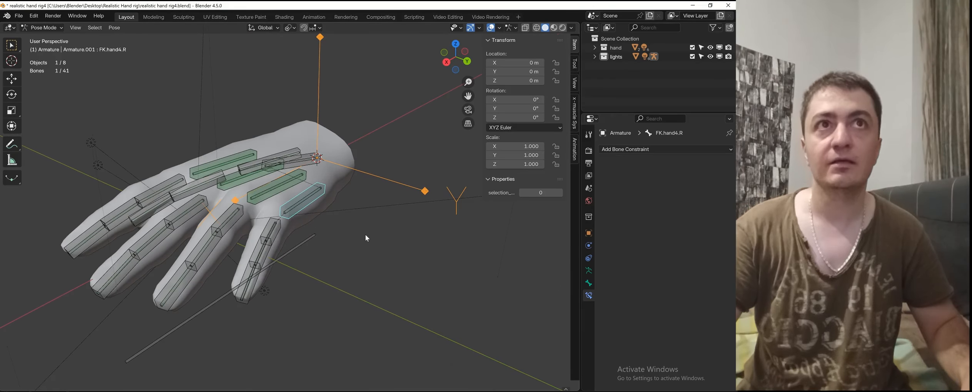
left_click(490, 27)
key("r")
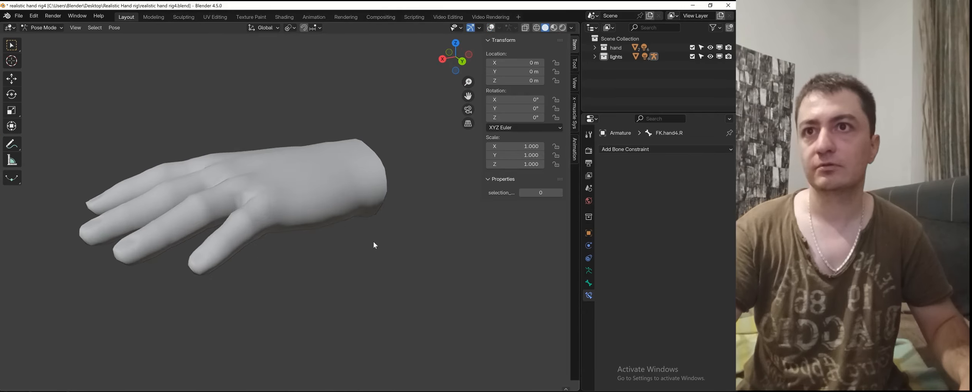
key("x")
key("Escape")
key("r")
key("x")
key("x")
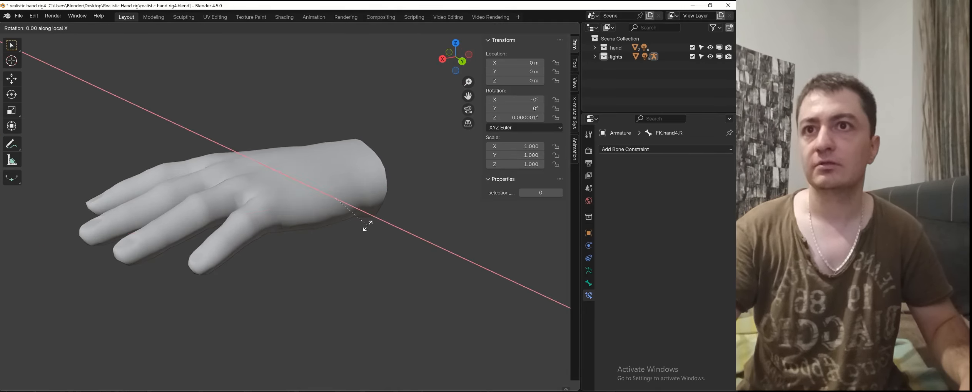
key("Escape")
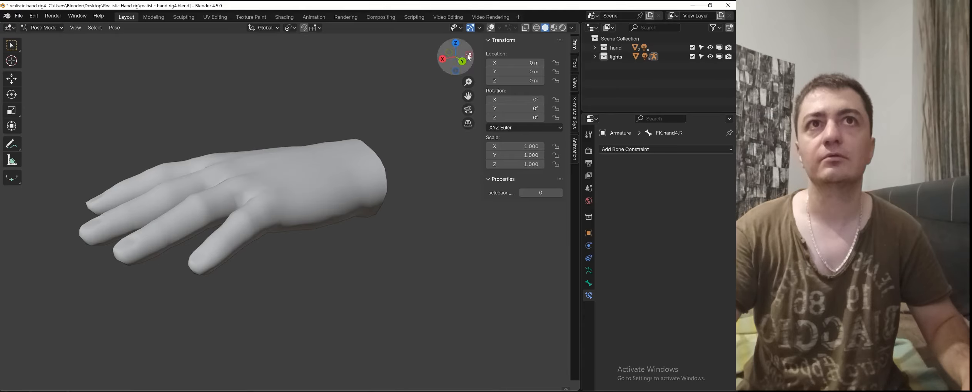
Step: Show the viewport overlays again, test rotating FK.hand4.R about its local X axis, and cancel the rotation
left_click(491, 27)
key("r")
key("x")
middle_click_drag(395, 255, 370, 265)
key("x")
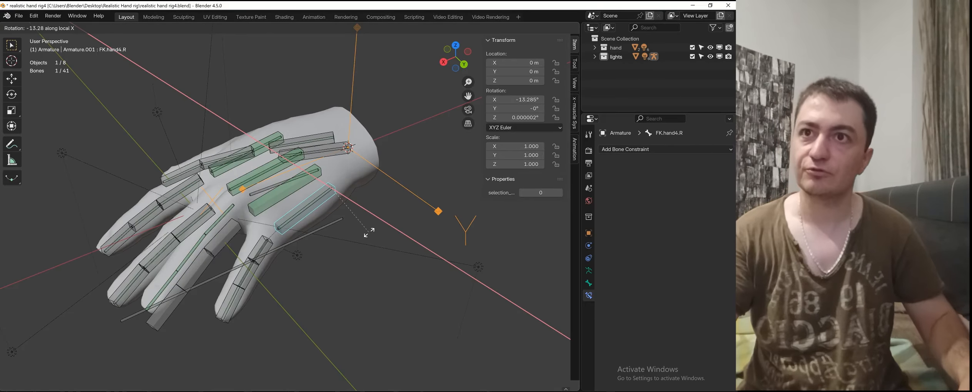
right_click(366, 232)
middle_click_drag(324, 249, 348, 248)
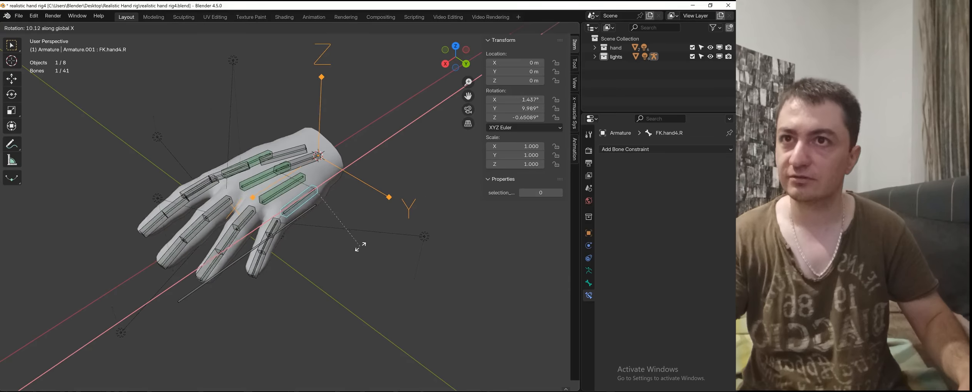
Step: Rotate FK.hand4.R by -46.5° about its local X axis and inspect the hand's deformation with overlays hidden
key("r")
key("x")
key("x")
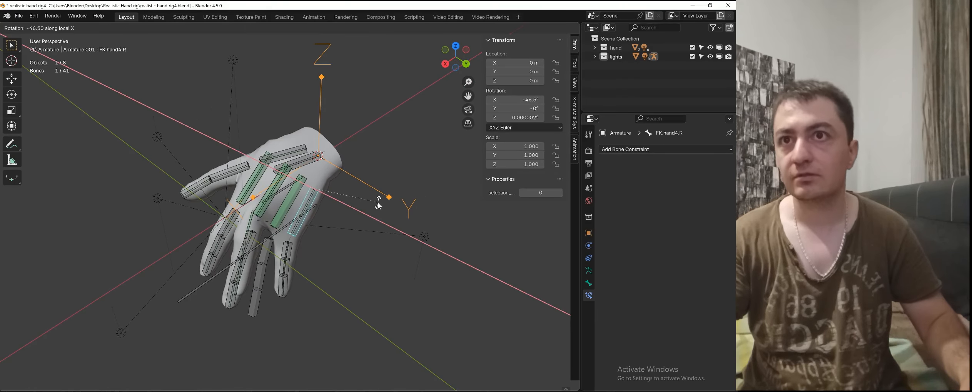
left_click(386, 201)
middle_click_drag(386, 202, 323, 213)
left_click(490, 28)
scroll(321, 217, "up", 4)
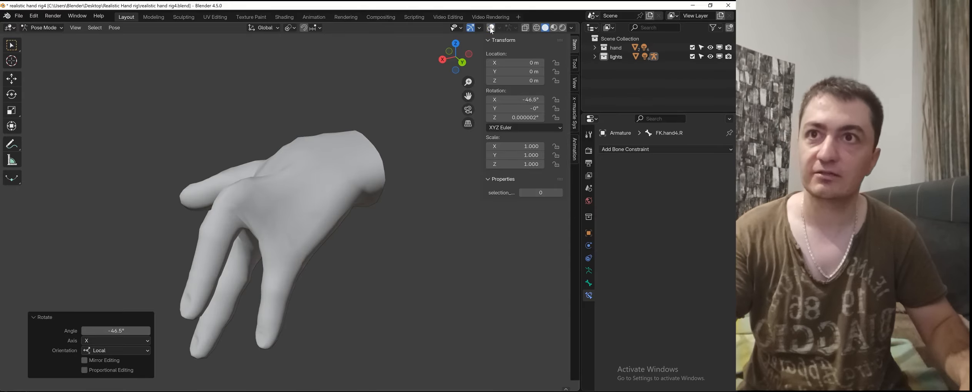
Step: Show the viewport overlays and clear the rotation of all bones
left_click(490, 28)
middle_click_drag(300, 238, 274, 287)
key("a")
key("alt+r")
Step: Check the finger bones in Edit Mode with trial moves, cancel each move, and return to Pose Mode
left_click(285, 275)
scroll(261, 263, "up", 3)
left_click(242, 238)
key("Tab")
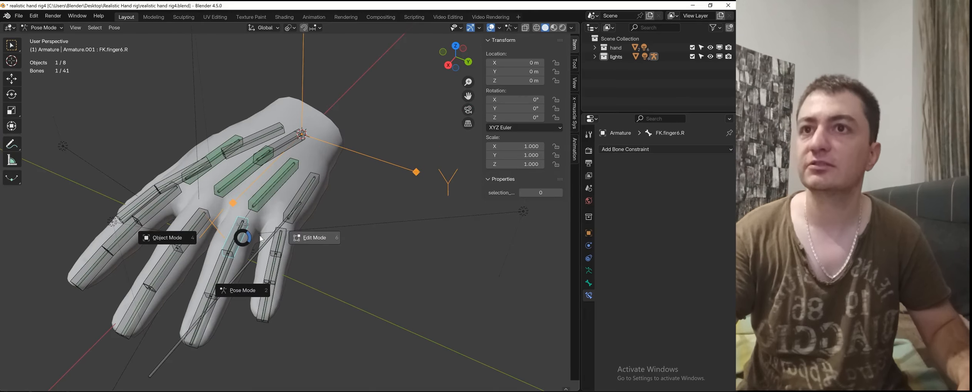
left_click(260, 238)
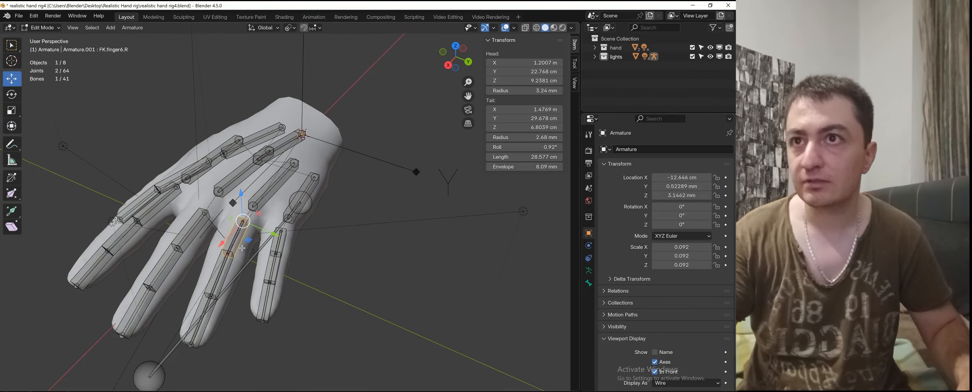
scroll(242, 249, "up", 1)
left_click(165, 216)
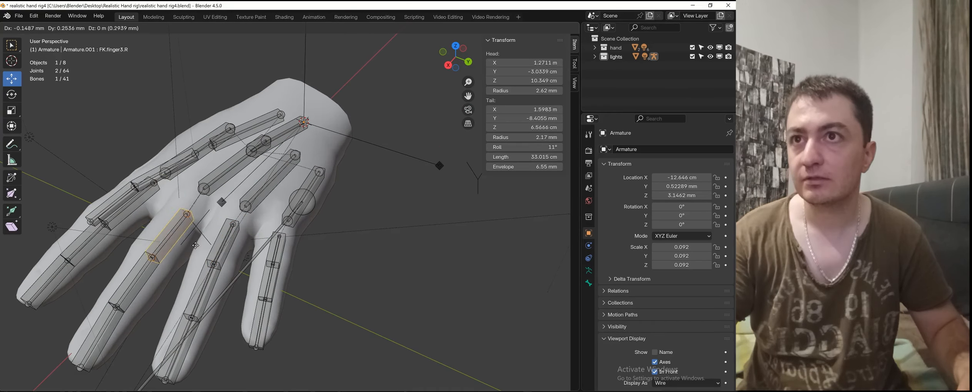
left_click(230, 242)
key("g")
right_click(188, 233)
left_click(209, 283)
key("g")
right_click(236, 266)
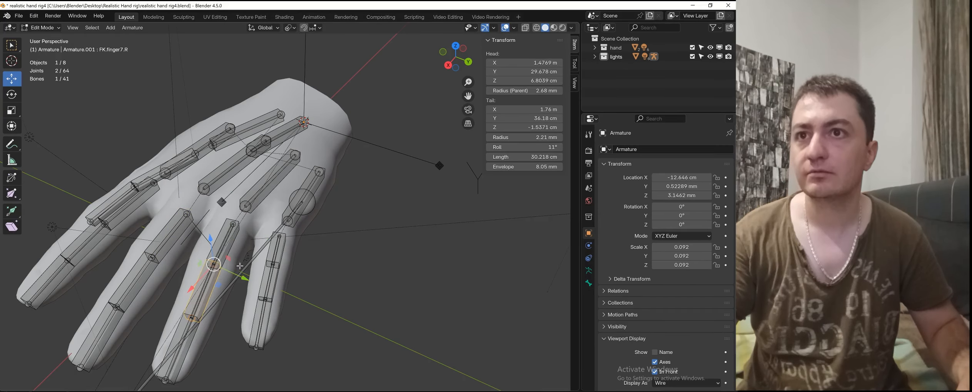
key("ctrl+Tab")
left_click(219, 257)
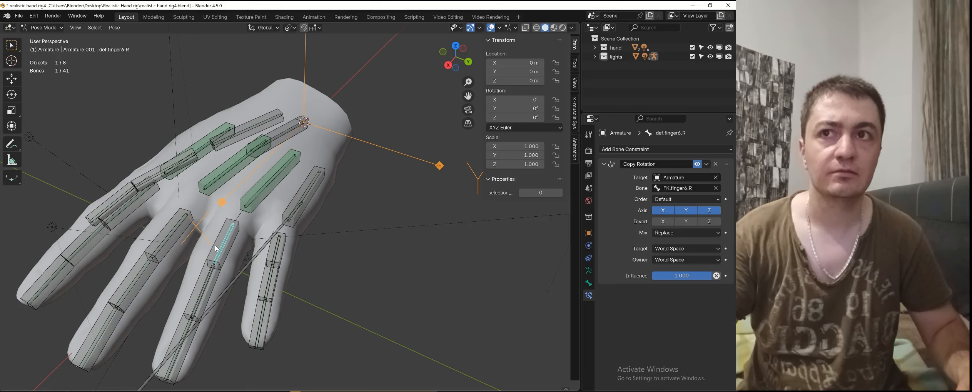
Step: Examine the bone properties and constraints of FK.finger6.R, FK.hand3.R and def.hand3.R
left_click(213, 247)
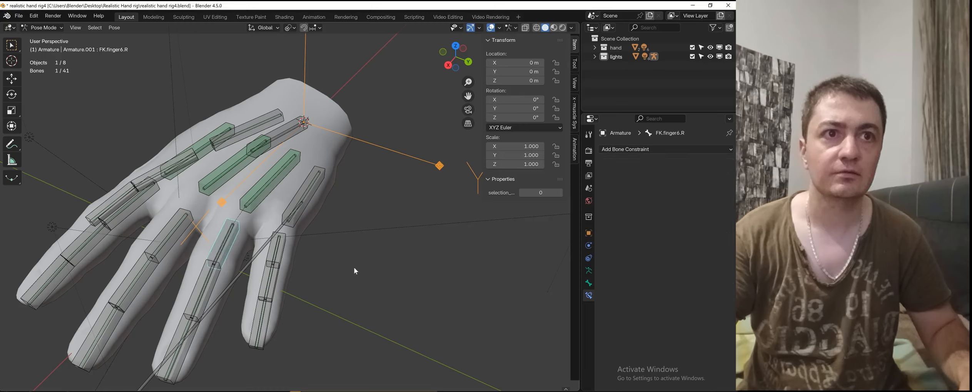
left_click(589, 283)
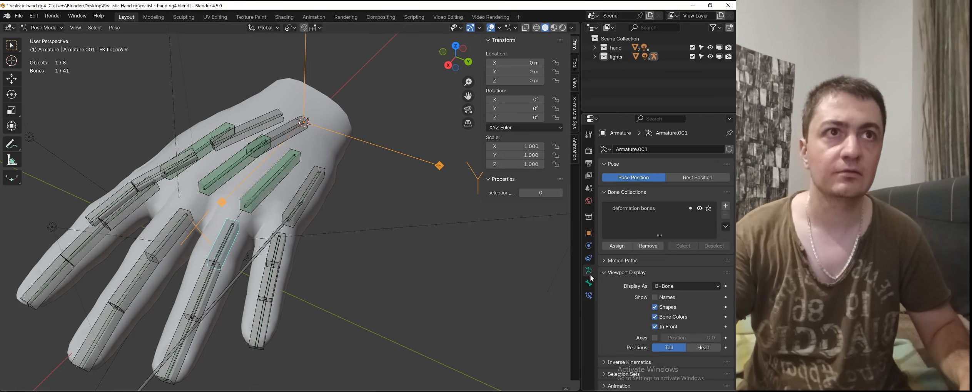
left_click(589, 295)
left_click(252, 210)
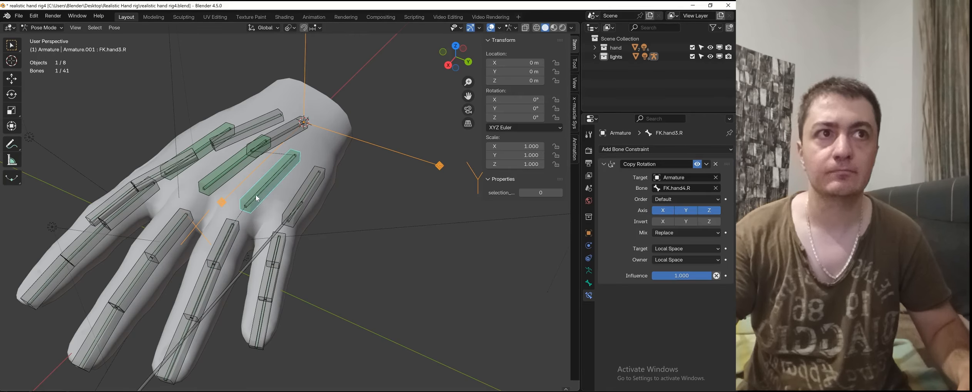
left_click(256, 198)
left_click(590, 284)
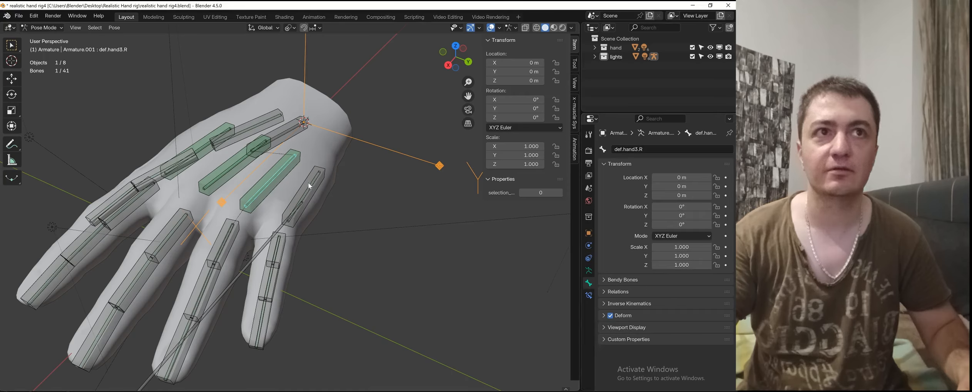
left_click(257, 184)
left_click(261, 191)
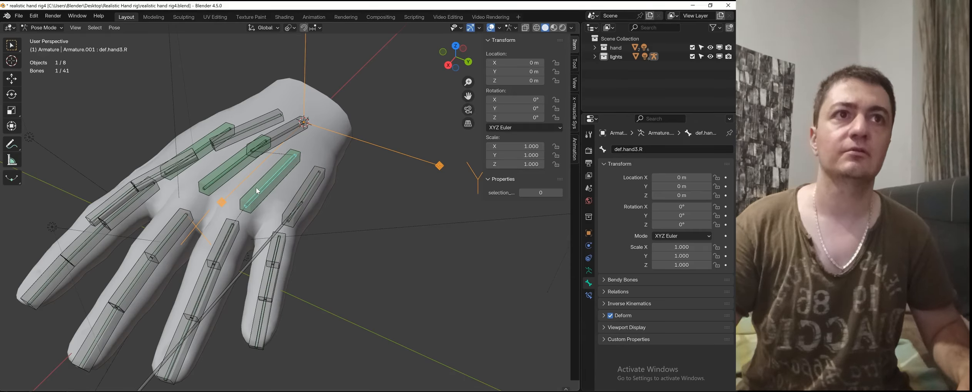
Step: Change the target bone of FK.hand3.R's Copy Rotation constraint to def.hand3.R
left_click(257, 190)
left_click(588, 295)
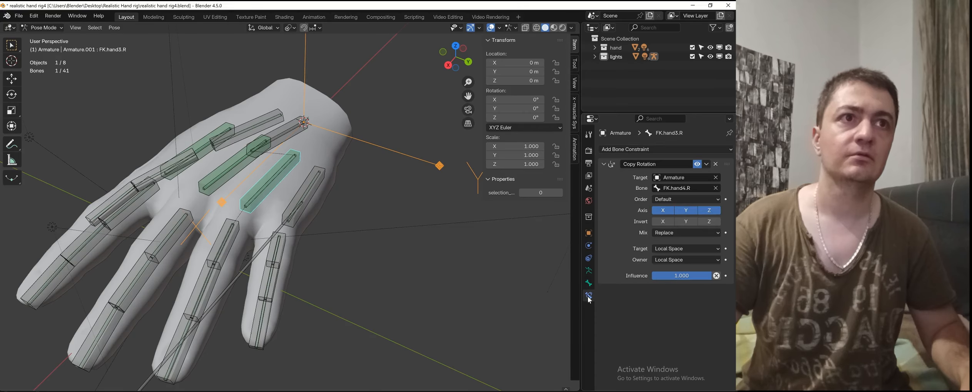
left_click(706, 190)
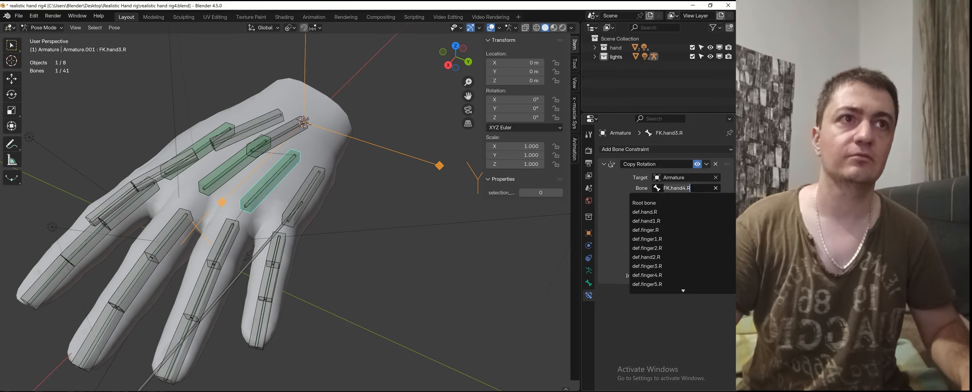
left_click(715, 188)
left_click(715, 188)
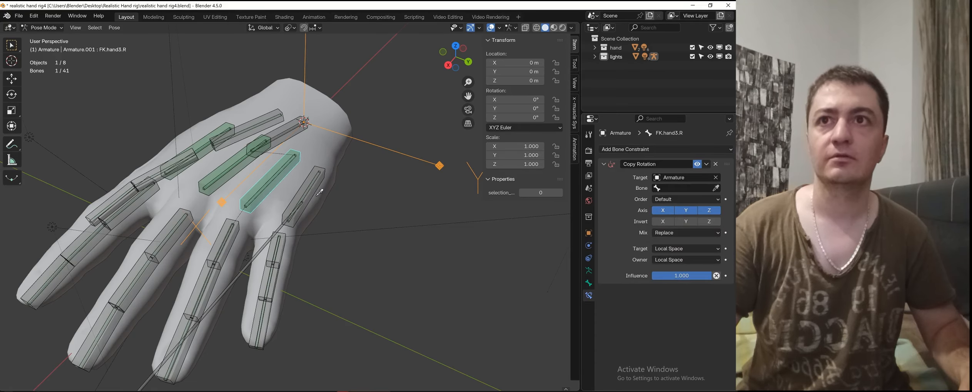
left_click(272, 178)
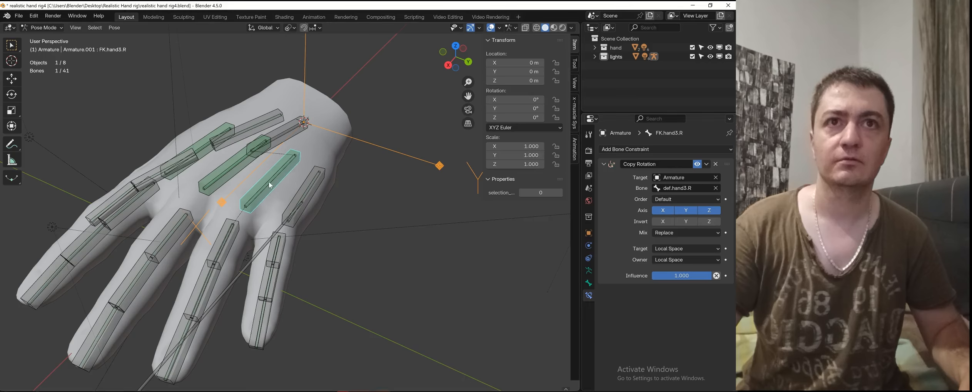
Step: Test the constraints by rotating FK.hand4.R about the global Y axis, and cancel the rotation
left_click(304, 221)
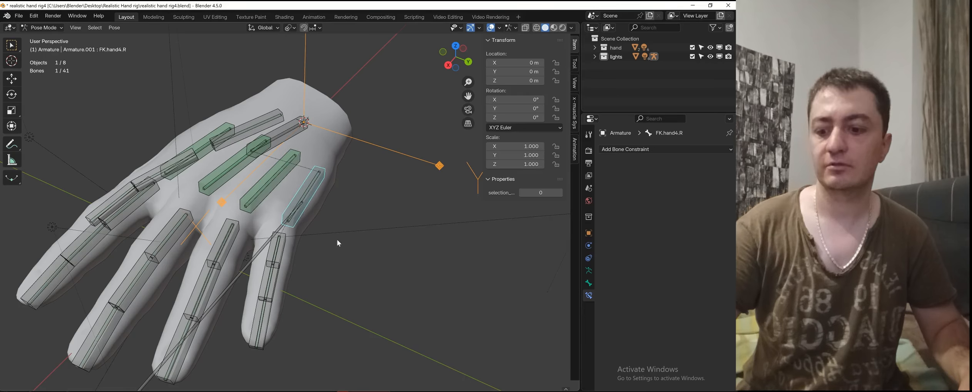
key("r")
key("y")
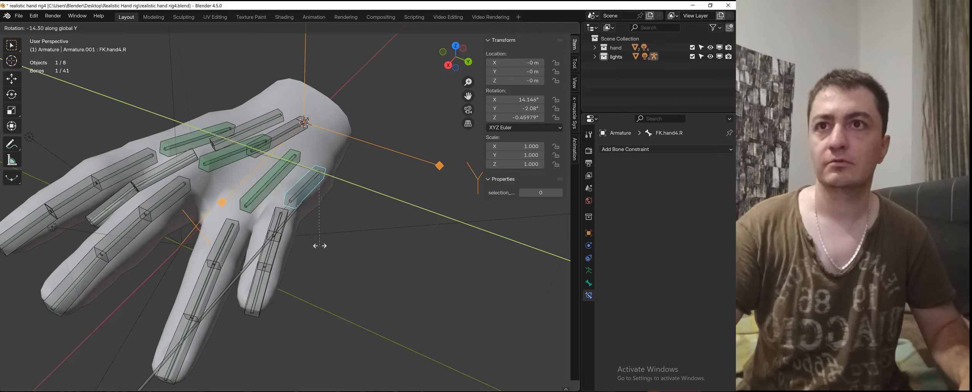
key("Escape")
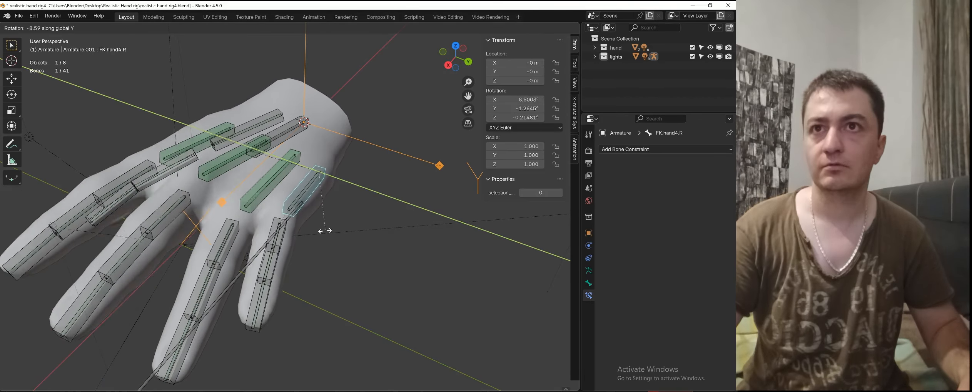
Step: Change the target bone of FK.hand3.R's Copy Rotation constraint to def.hand4.R, and select the palm bone def.hand3.R
left_click(260, 193)
left_click(260, 193)
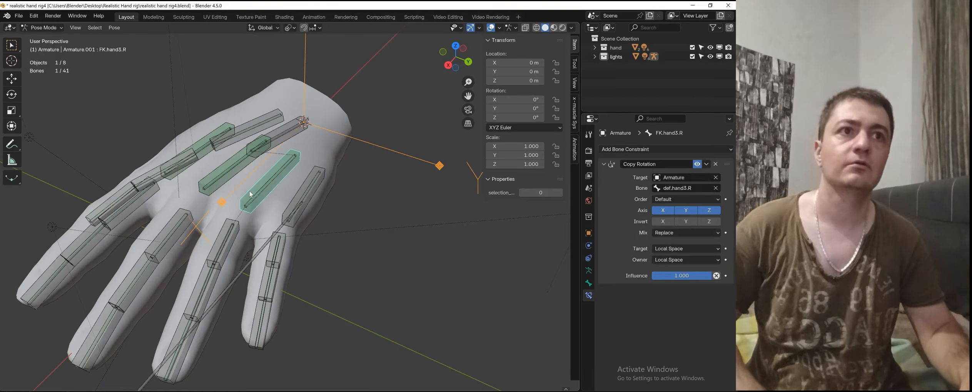
left_click(716, 188)
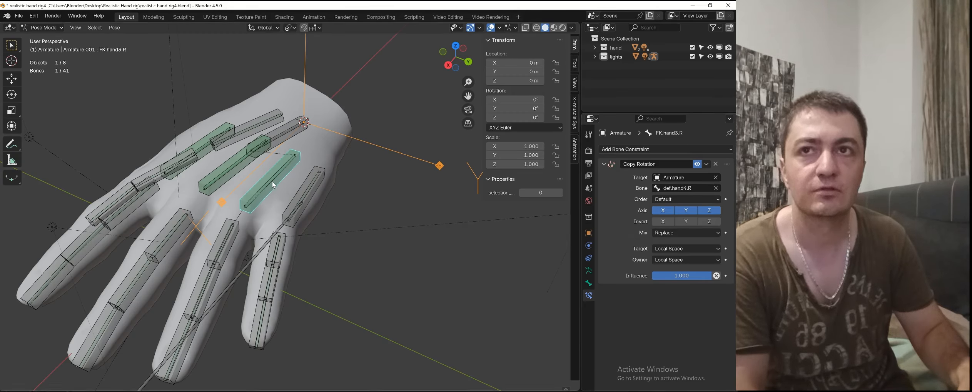
left_click(265, 189)
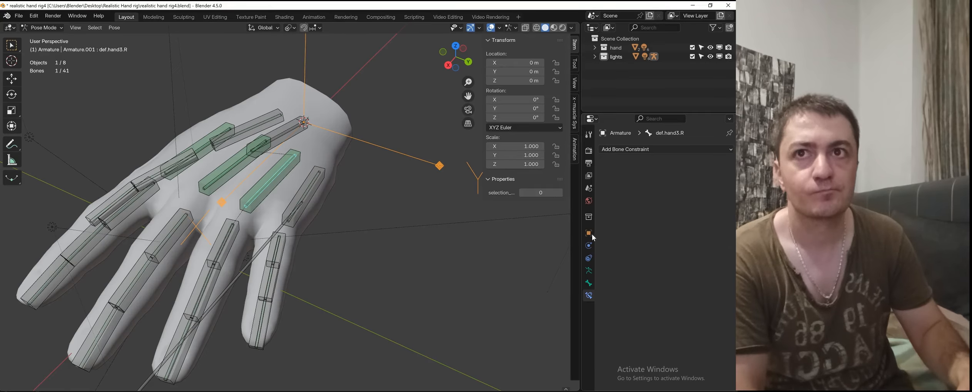
middle_click_drag(283, 192, 318, 209)
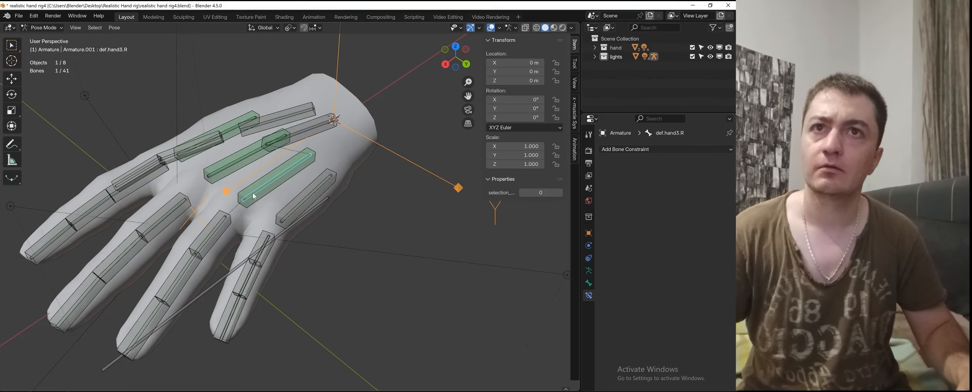
Step: Compare the constraints of FK.hand3.R, def.hand2.R and def.hand3.R, and check FK.hand3.R's bone properties
left_click(260, 180)
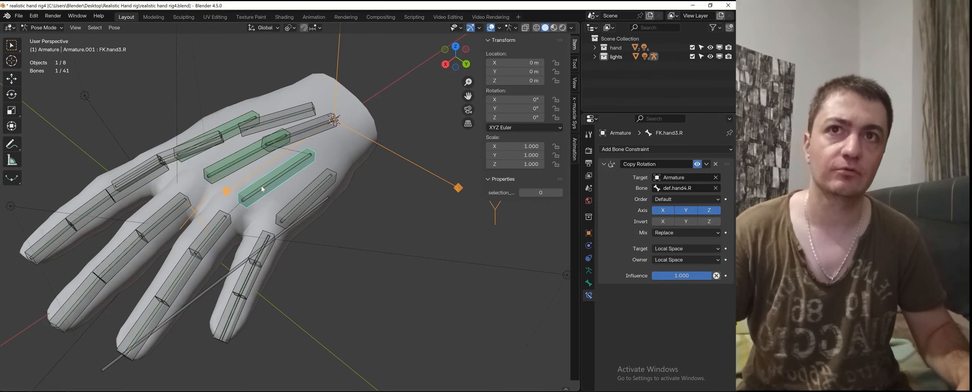
left_click(226, 169)
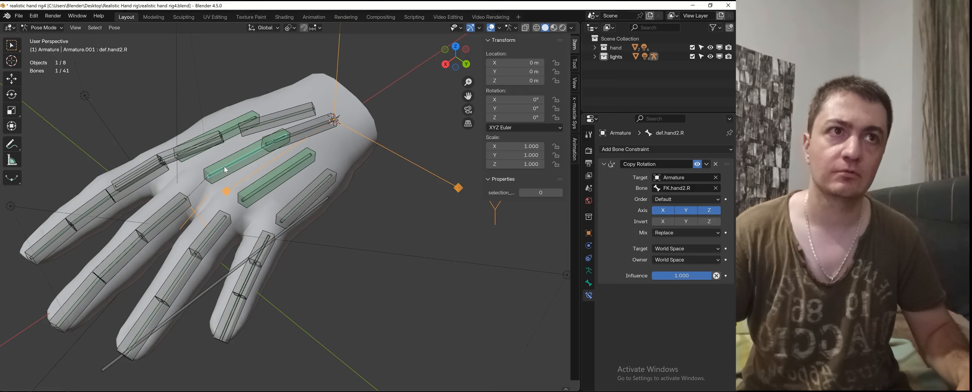
left_click(262, 193)
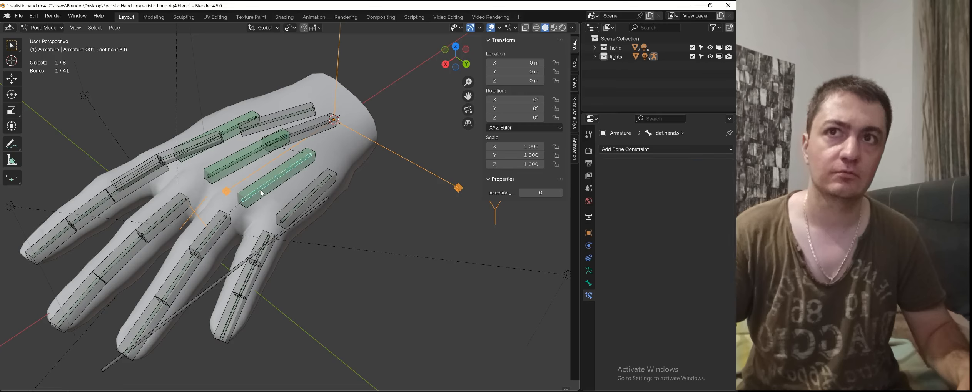
left_click(254, 187)
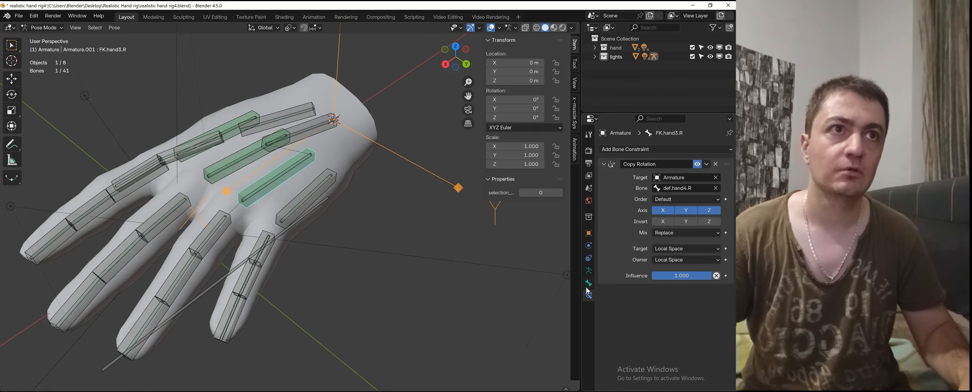
left_click(588, 284)
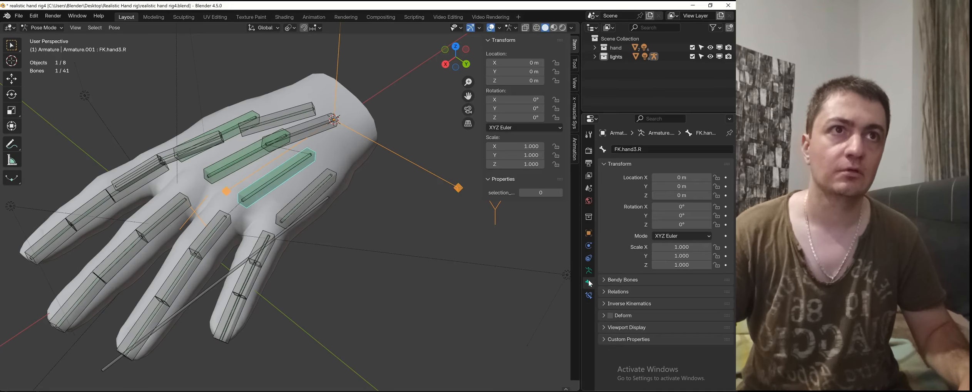
left_click(242, 161)
left_click(231, 137)
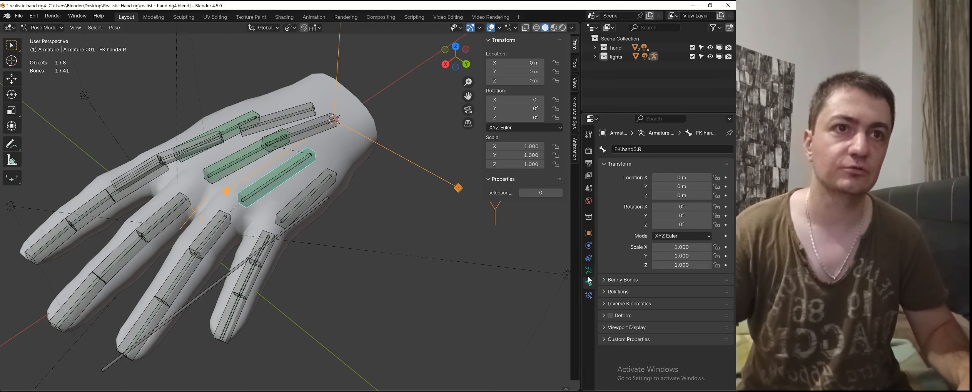
left_click(589, 295)
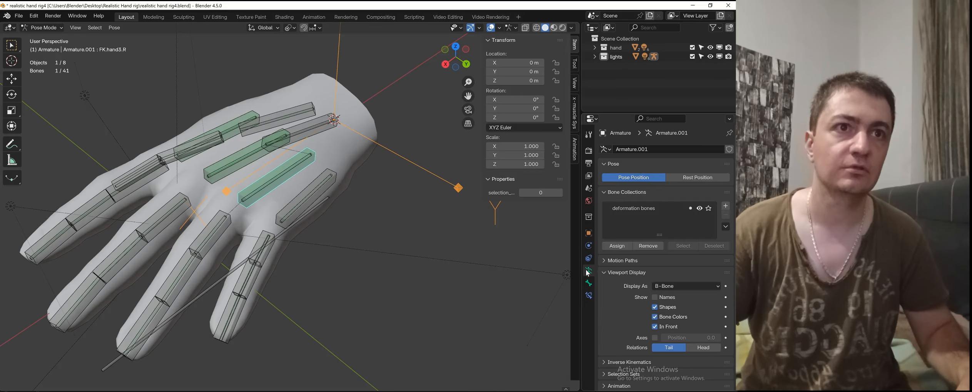
Step: Add a Copy Rotation constraint to def.hand3.R with Armature as target and FK.hand3.R as target bone
left_click(269, 183)
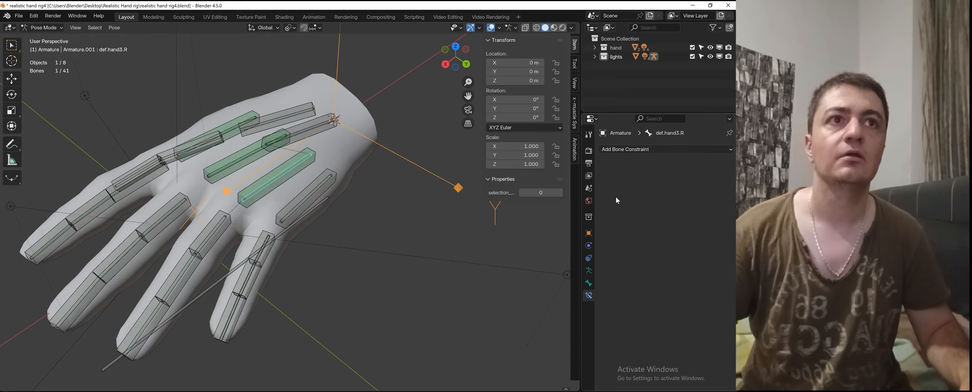
left_click(662, 152)
left_click(577, 181)
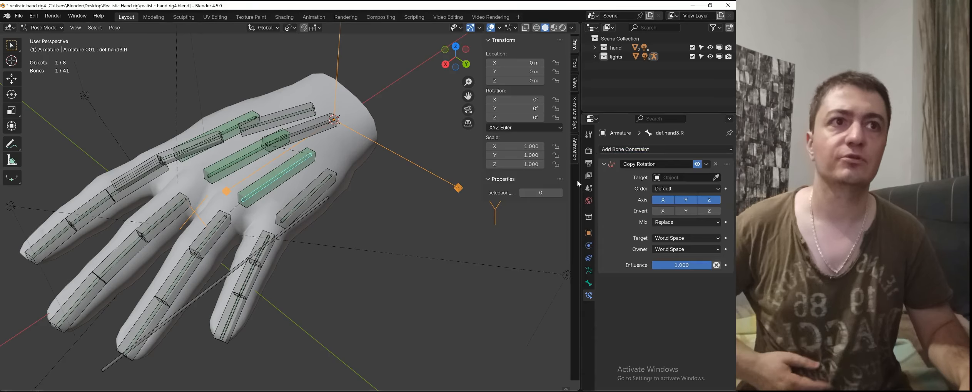
left_click(702, 183)
left_click(704, 193)
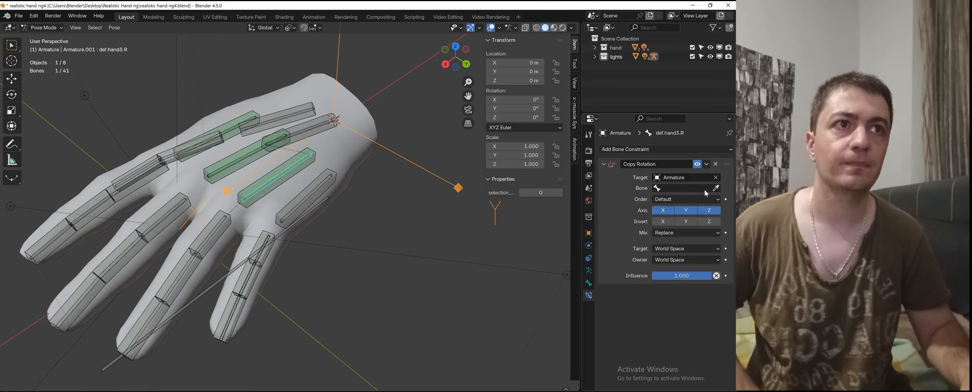
left_click(715, 188)
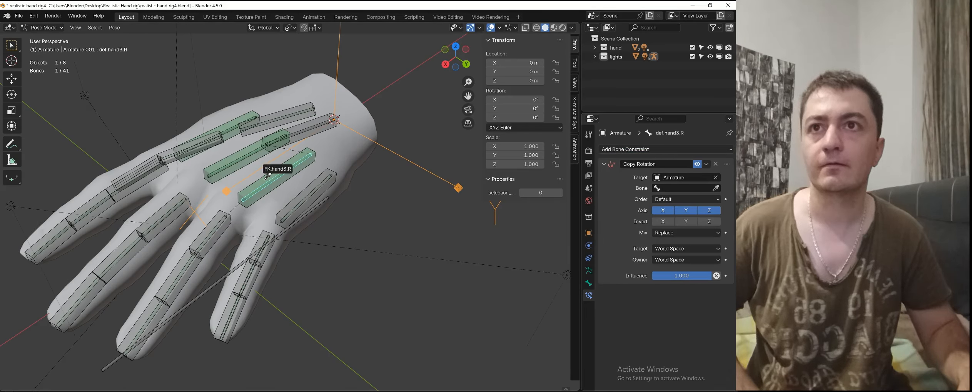
Step: Test the new palm constraint by rotating FK.hand4.R about the global Y axis, and cancel the rotation
left_click(310, 205)
key("r")
key("y")
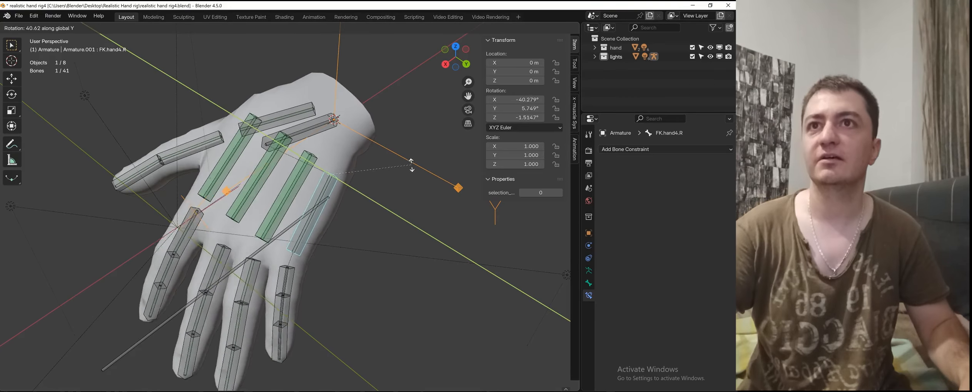
key("Escape")
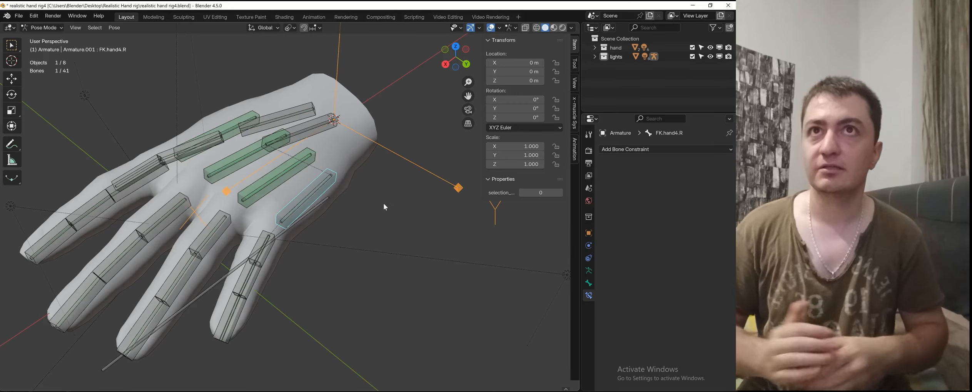
Step: Rotate the outer palm control FK.hand4.R by about 38.4° about the global Y axis
scroll(380, 209, "down", 2)
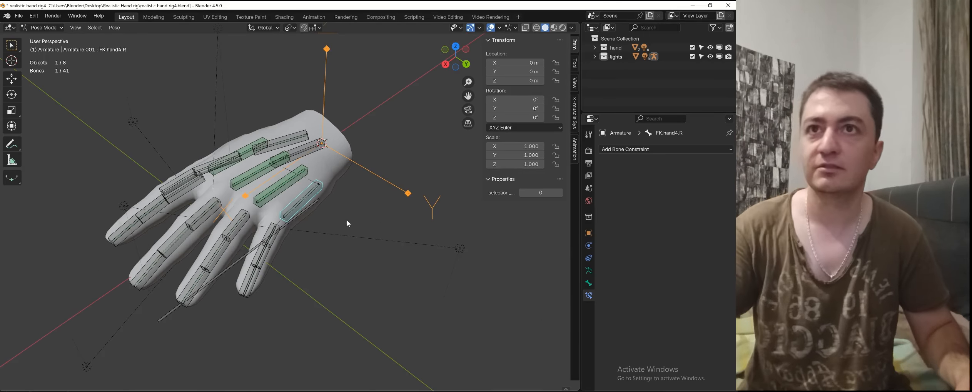
mouse_move(377, 212)
middle_mouse_down()
mouse_move(391, 203)
mouse_move(379, 209)
middle_mouse_up()
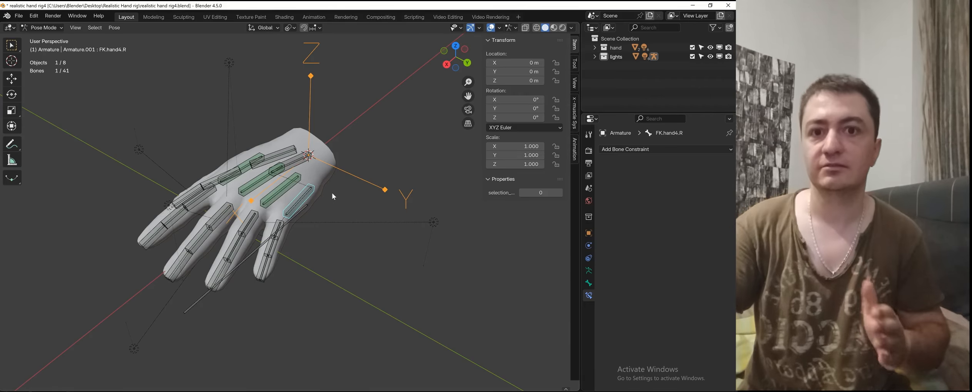
scroll(329, 197, "up", 4)
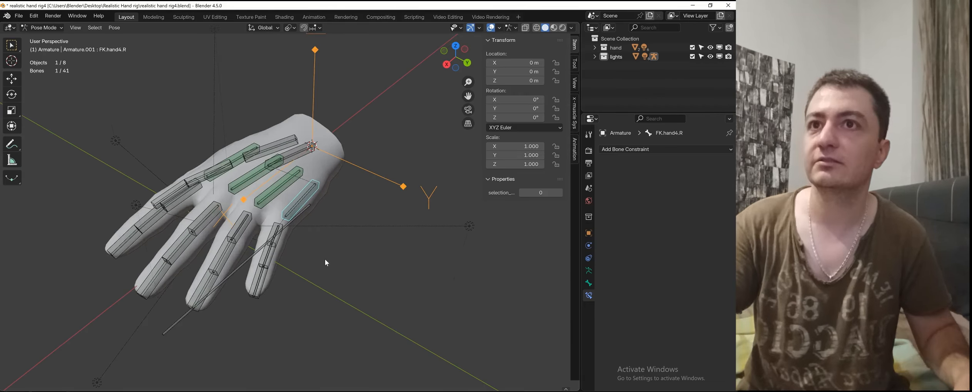
middle_click_drag(362, 212, 317, 160)
key("r")
key("y")
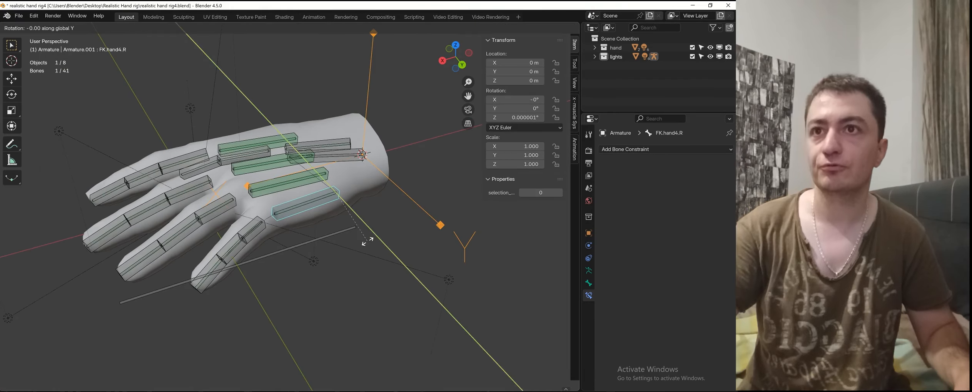
left_click(390, 212)
Step: Test further global Y rotations of FK.hand4.R with the viewport overlays hidden and shown, cancelling each one
left_click(492, 28)
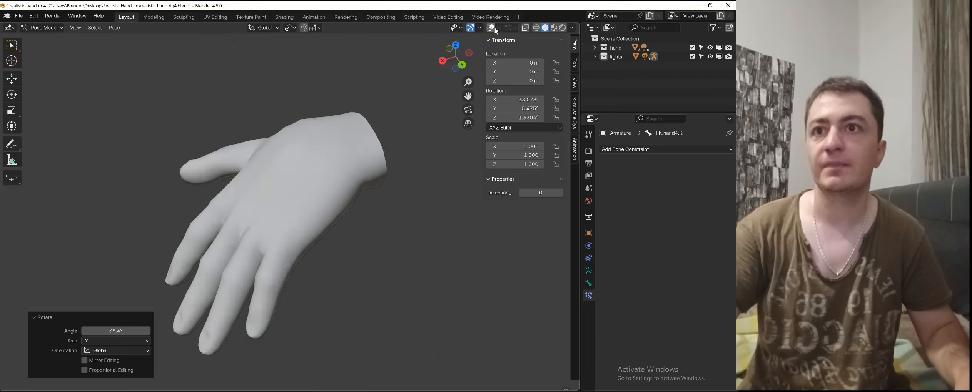
key("r")
key("y")
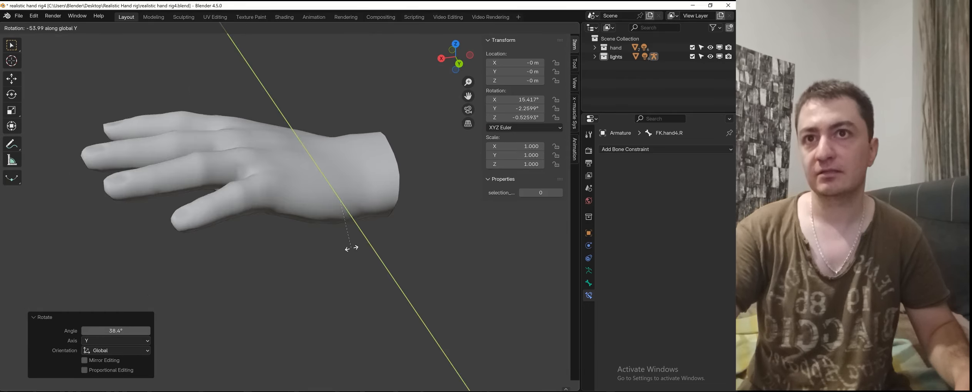
key("Escape")
left_click(490, 27)
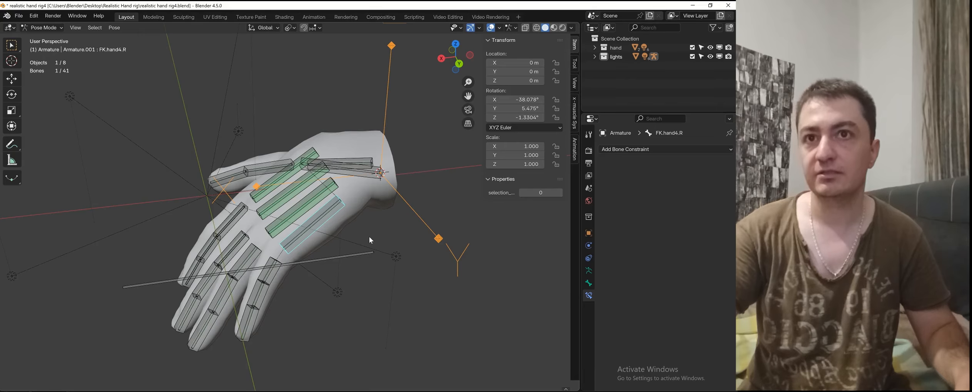
key("r")
key("y")
right_click(381, 229)
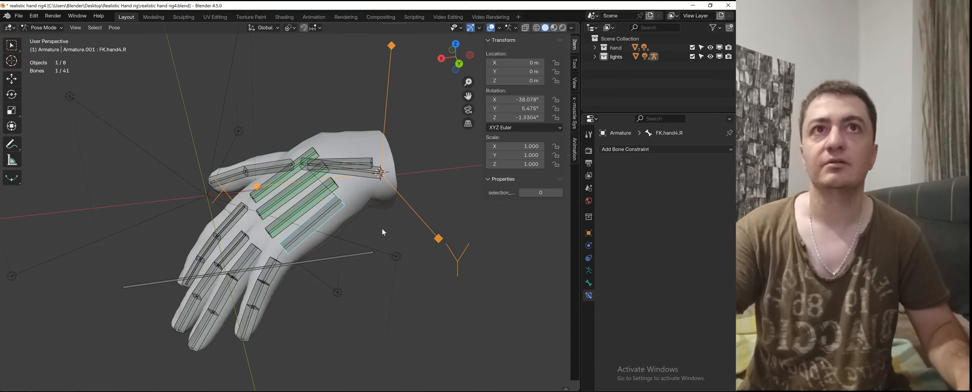
Step: Rotate FK.hand4.R about 7.5° further about the global Y axis with the overlays hidden, and restore the overlays
left_click(490, 30)
key("r")
key("y")
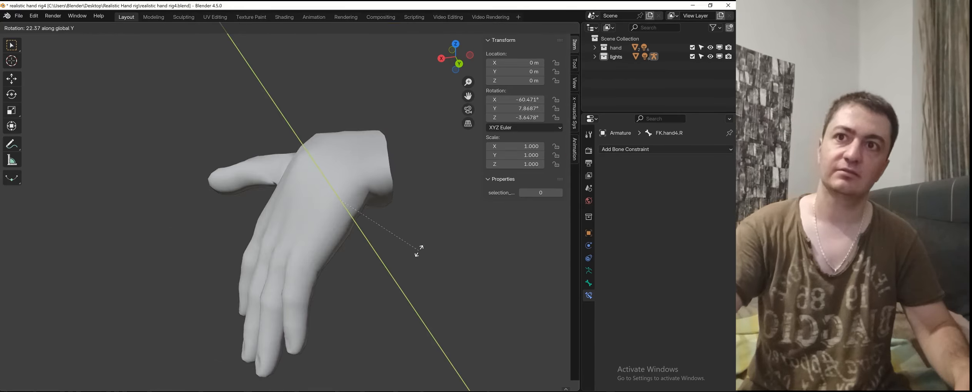
left_click(393, 259)
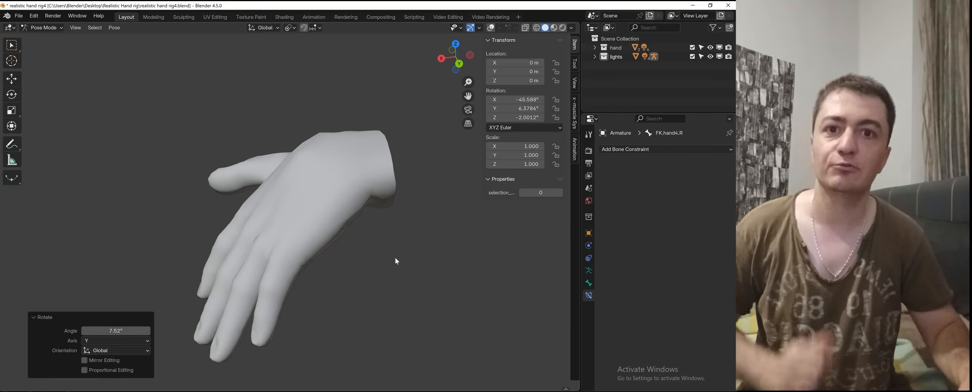
left_click(490, 27)
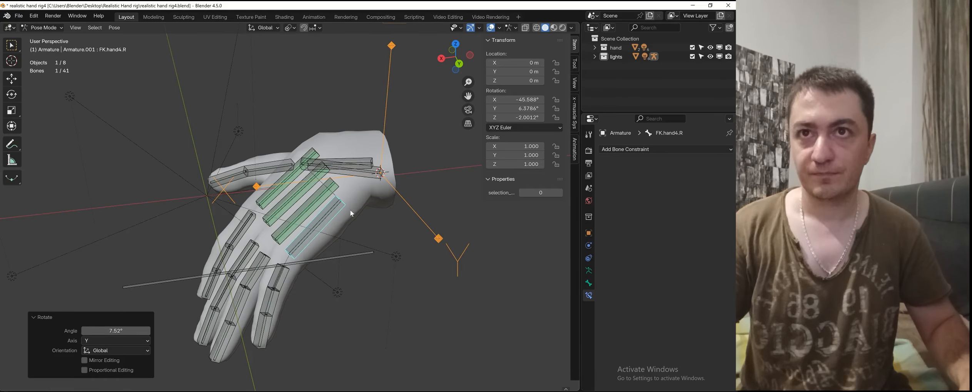
Step: Set the influence of FK.hand3.R's Copy Rotation constraint to 0.8
middle_click_drag(299, 224, 334, 183, "shift")
left_click(296, 194)
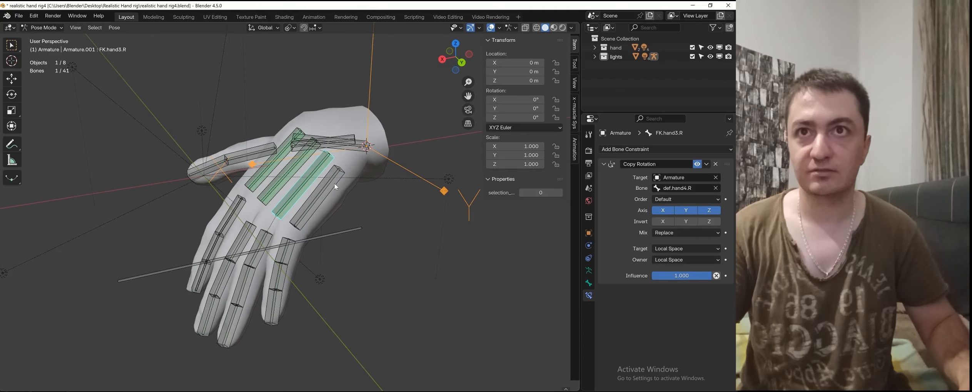
mouse_move(708, 276)
left_mouse_down()
mouse_move(684, 276)
mouse_move(698, 279)
left_mouse_up()
left_click(697, 279)
type("0.")
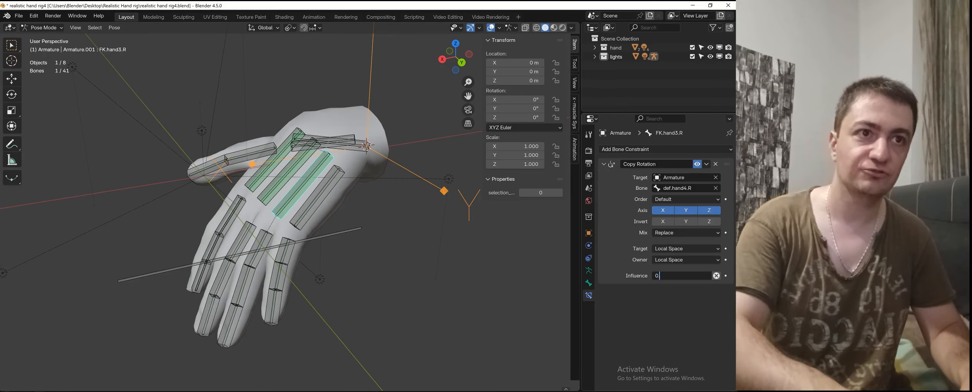
type("8")
key("Return")
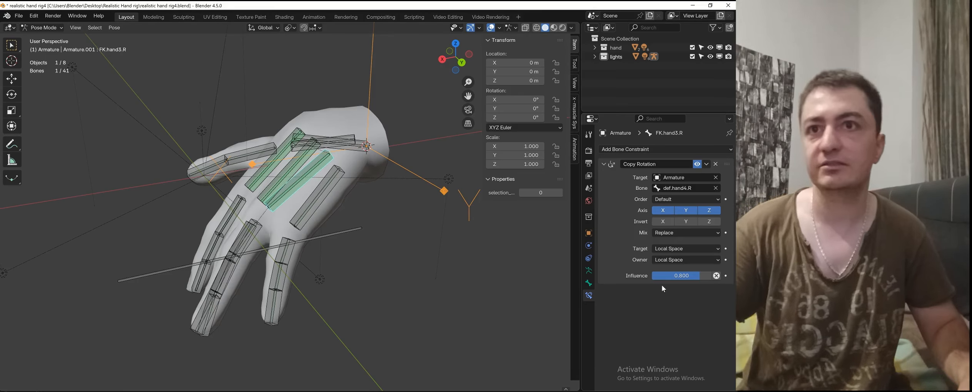
Step: Set the influence of FK.hand2.R's Copy Rotation constraint to 0.6
middle_click_drag(292, 246, 361, 239)
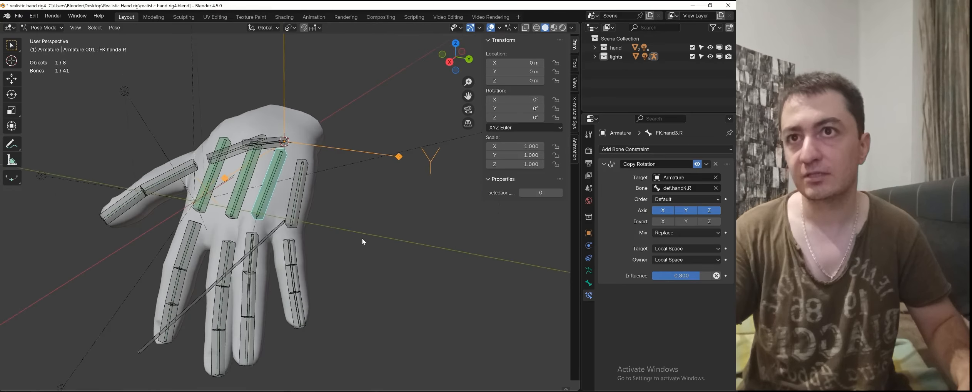
scroll(239, 192, "up", 3)
left_click(239, 195)
scroll(237, 189, "down", 4)
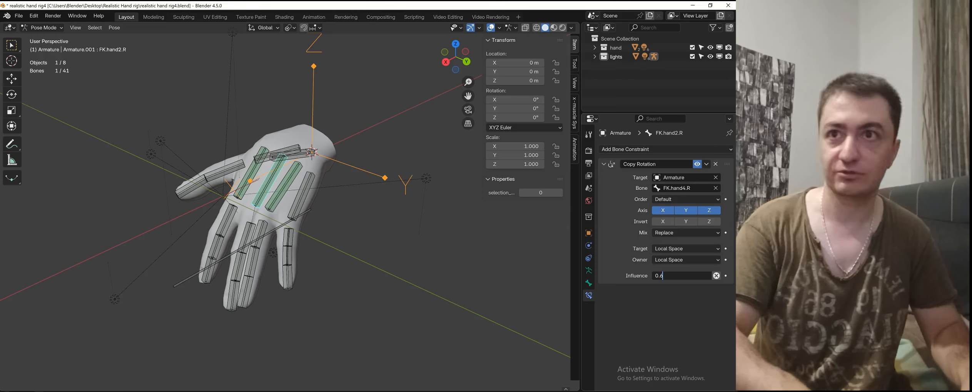
type("0.6")
key("Return")
Step: Set the influence of FK.hand1.R's Copy Rotation constraint to 0.45
middle_click_drag(279, 259, 203, 230)
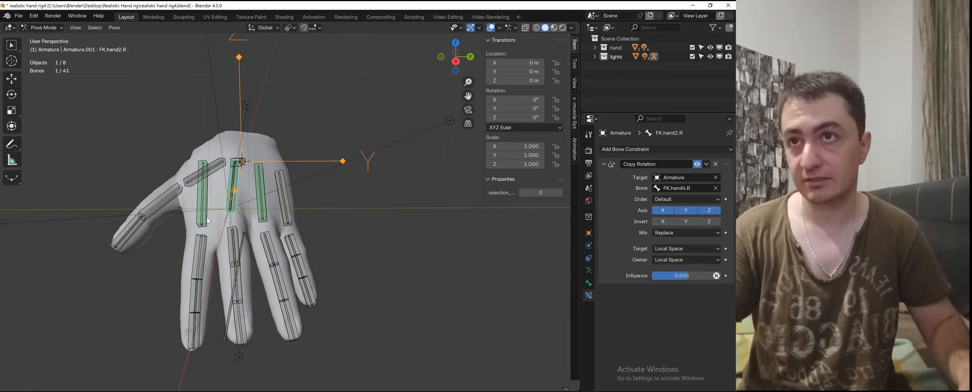
left_click(673, 277)
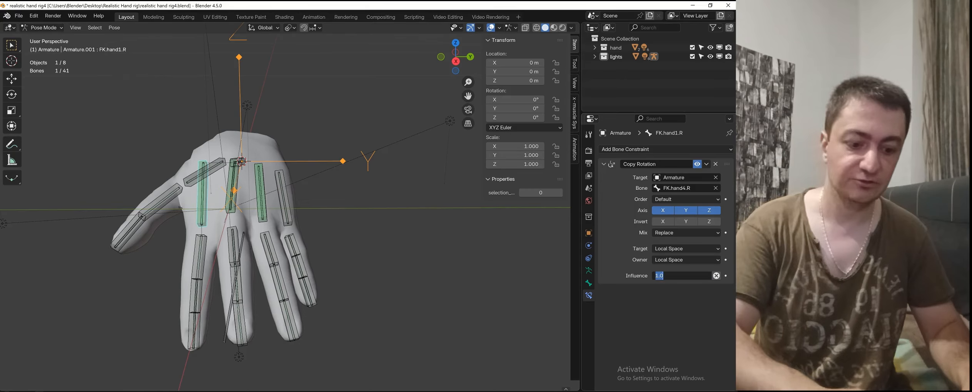
type("0.45")
key("Return")
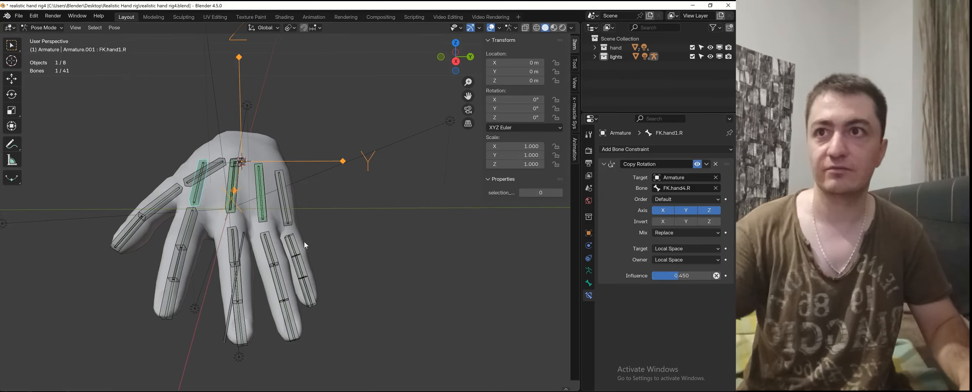
Step: Inspect the palm deformation from several angles with the viewport overlays hidden, and restore the overlays
middle_click_drag(303, 242, 274, 236)
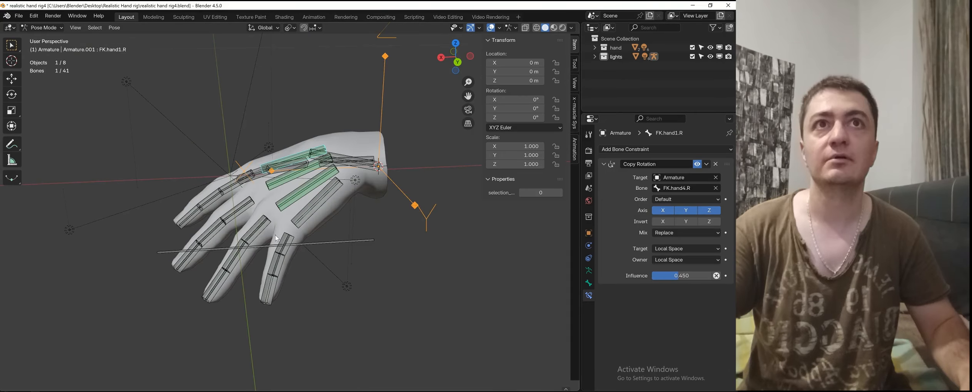
left_click(491, 27)
middle_click_drag(377, 146, 308, 172)
left_click(490, 28)
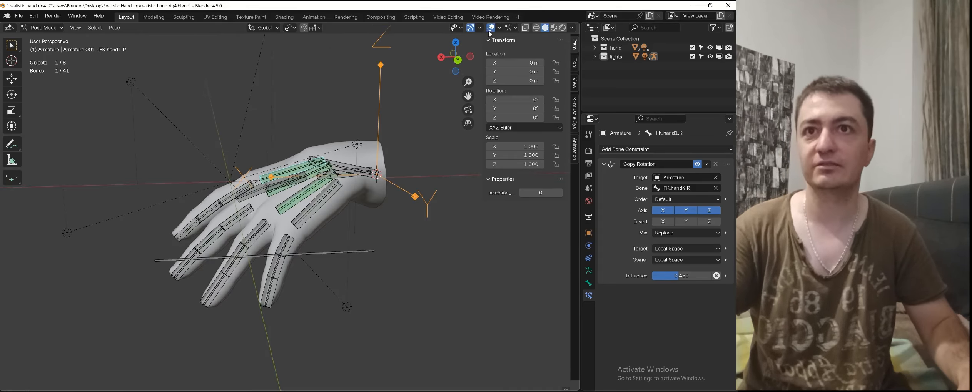
Step: Clear the rotation of all bones in the armature and deselect them
left_click(322, 207)
key("a")
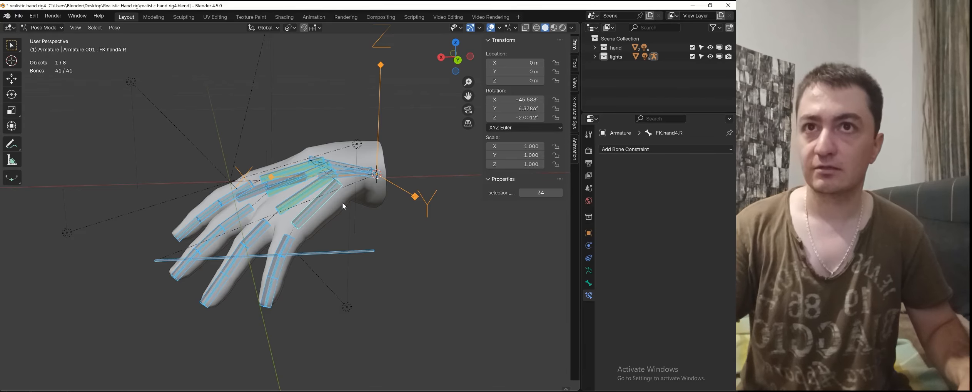
key("alt+r")
key("alt+a")
Step: With the viewport overlays hidden, rotate FK.hand4.R about 56° around the global Y axis to test the palm deformation
middle_click_drag(315, 186, 329, 213, "shift")
left_click(328, 213)
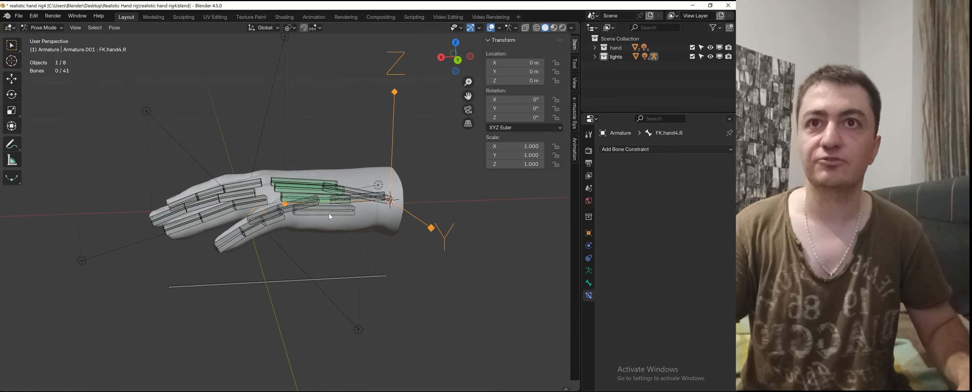
left_click(496, 28)
key("r")
key("y")
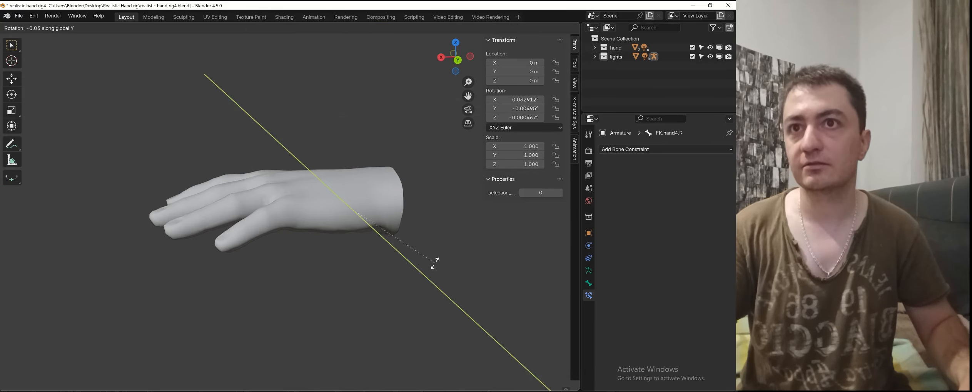
left_click(315, 297)
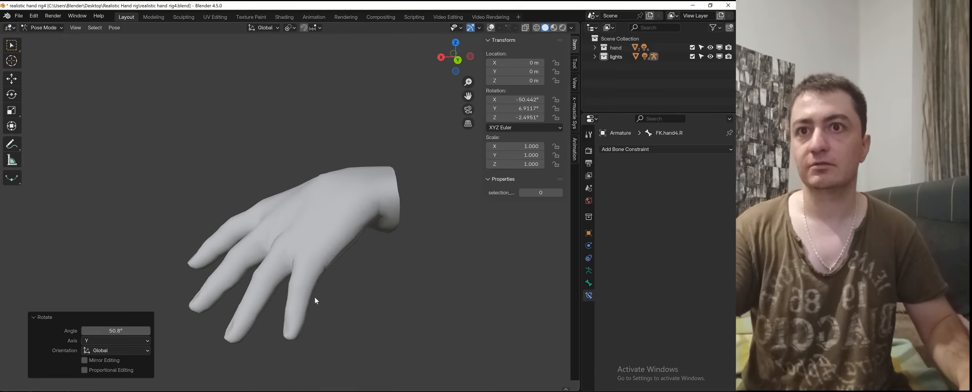
key("ctrl+z")
key("r")
key("y")
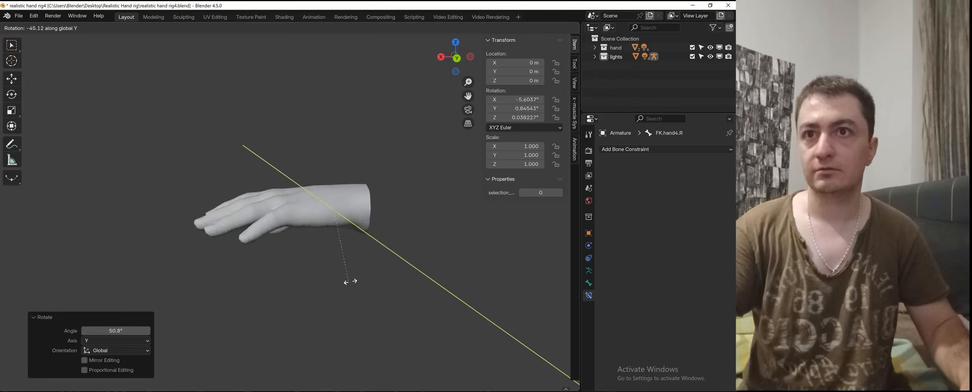
left_click(456, 275)
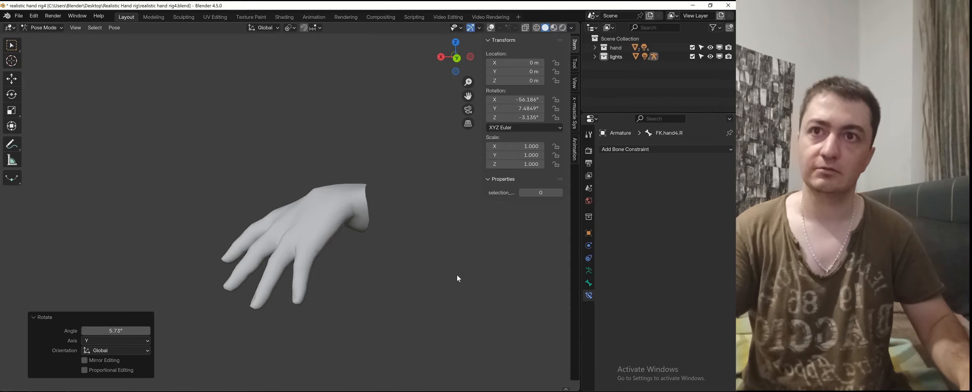
Step: Rotate FK.hand4.R further around the global Y axis and restore the viewport overlays to inspect the palm bones
key("KP_3")
key("r")
key("y")
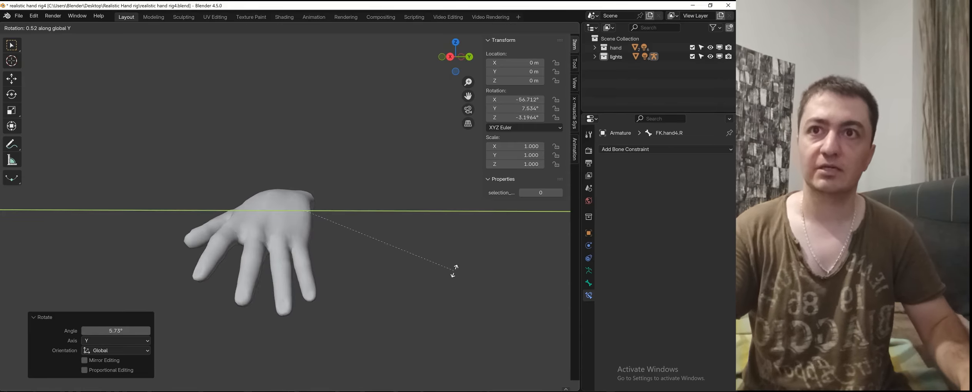
left_click(453, 272)
middle_click_drag(370, 235, 329, 272)
left_click(492, 27)
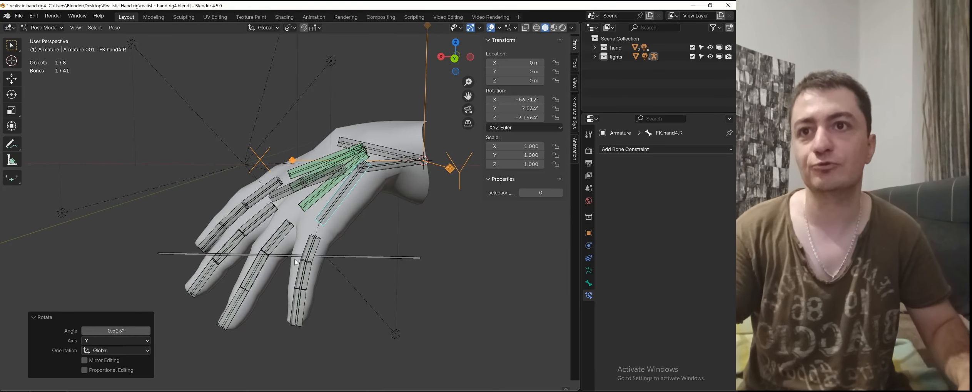
key("r")
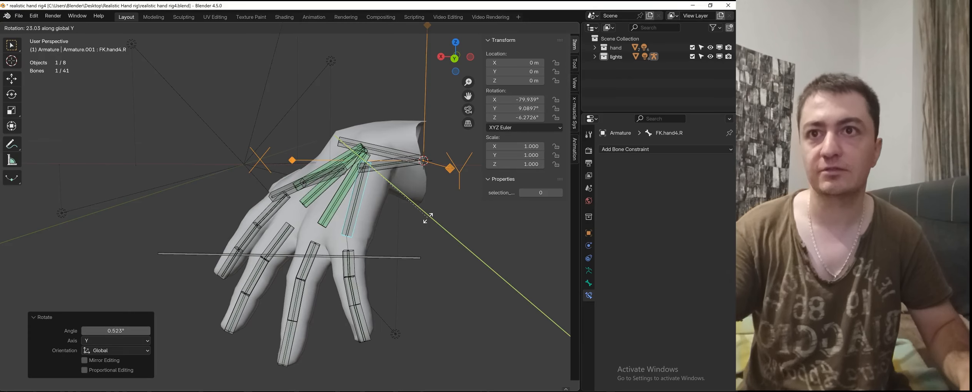
left_click(407, 284)
middle_click_drag(406, 284, 376, 281)
Step: Set the influence of def.hand4.R's Copy Rotation constraint to 0.9
left_click(348, 223)
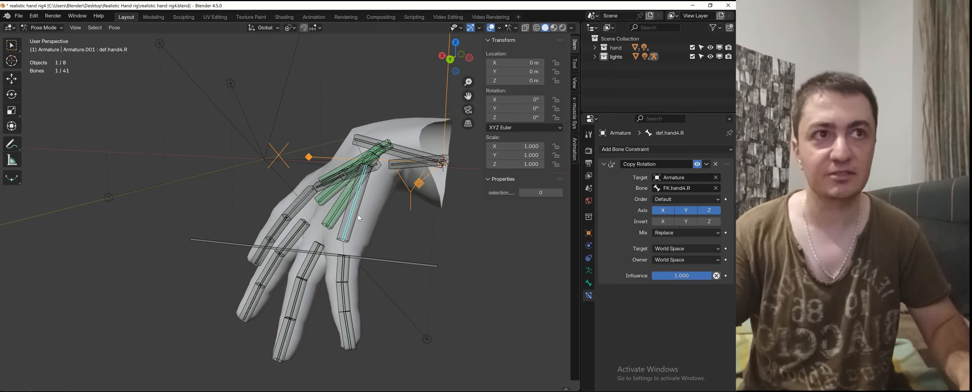
middle_click_drag(358, 214, 314, 211)
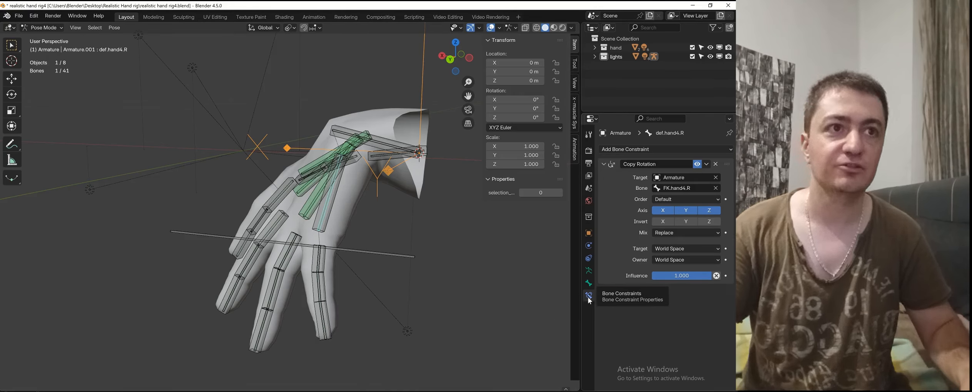
left_click(683, 276)
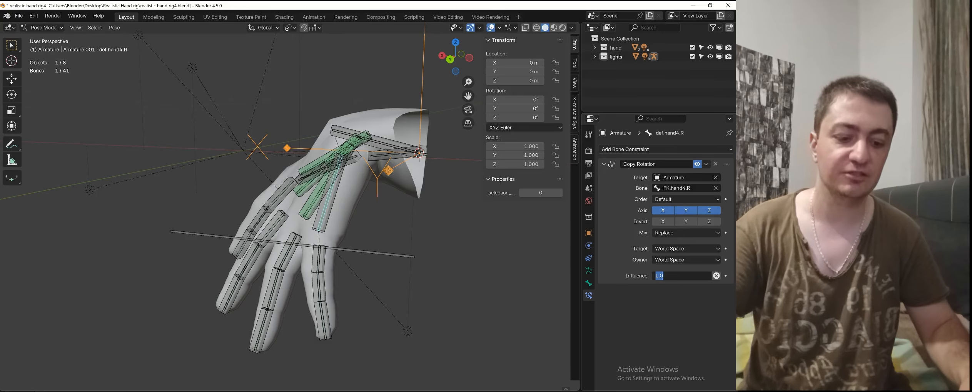
type("0")
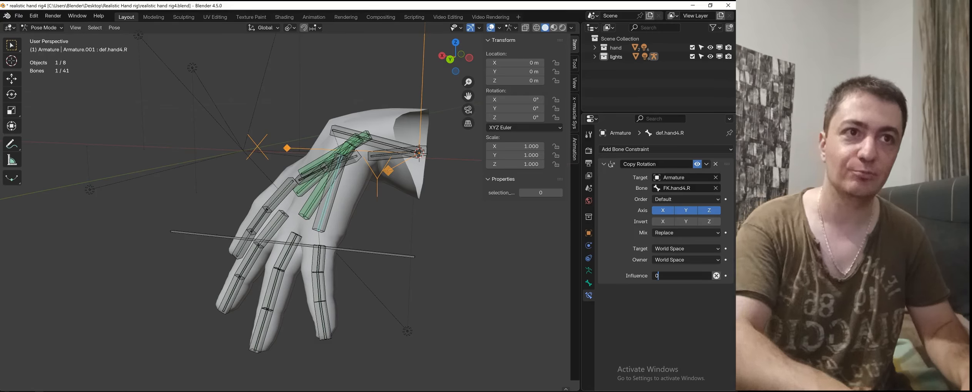
type(".9")
key("Return")
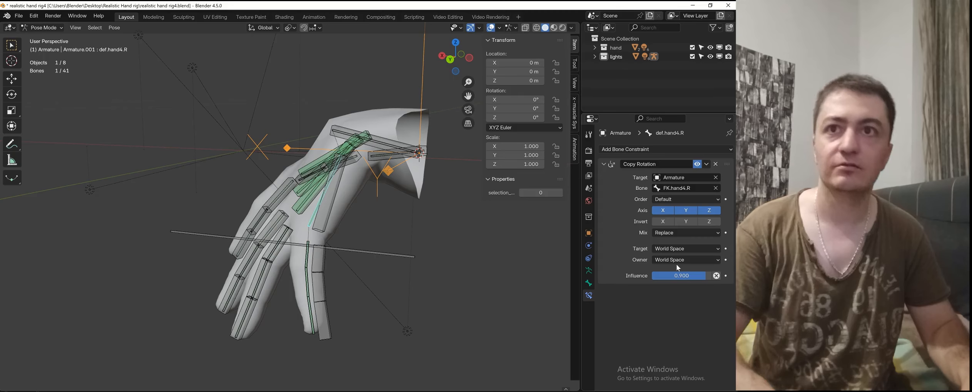
Step: Repeatedly undo and redo the last influence change on def.hand4.R to compare the finger and palm positions
middle_click_drag(381, 256, 356, 250)
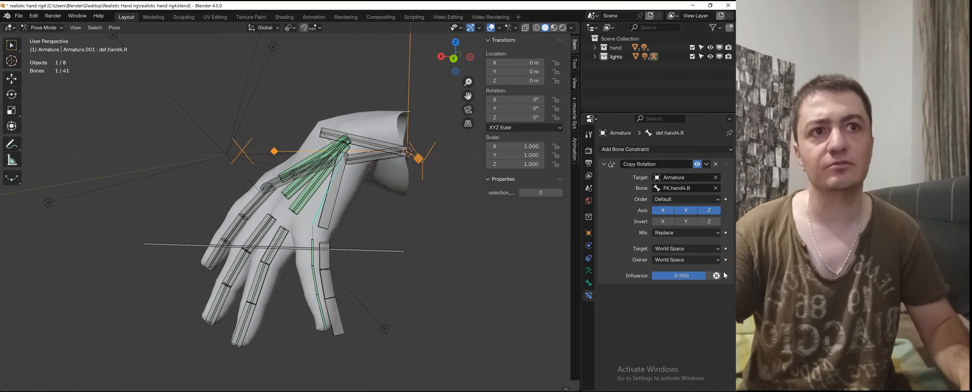
key("ctrl+z")
key("ctrl+shift+z")
key("ctrl+z")
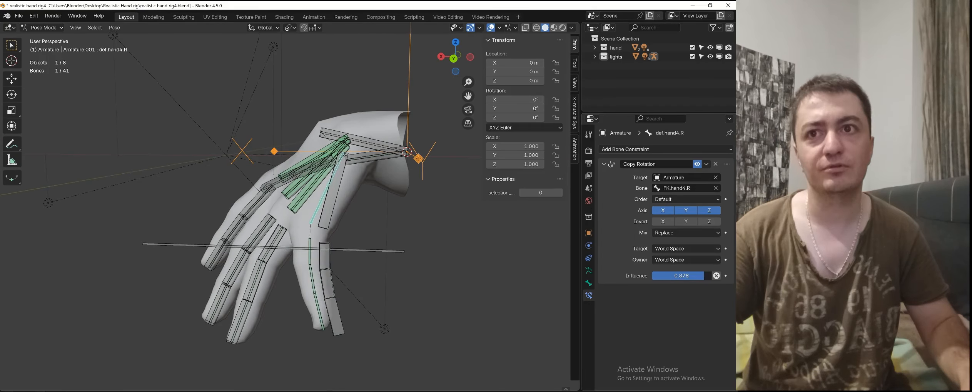
key("ctrl+shift+z")
key("ctrl+z")
key("ctrl+shift+z")
Step: Try an influence of 0.8 on def.hand4.R's Copy Rotation constraint and undo it
left_click(696, 275)
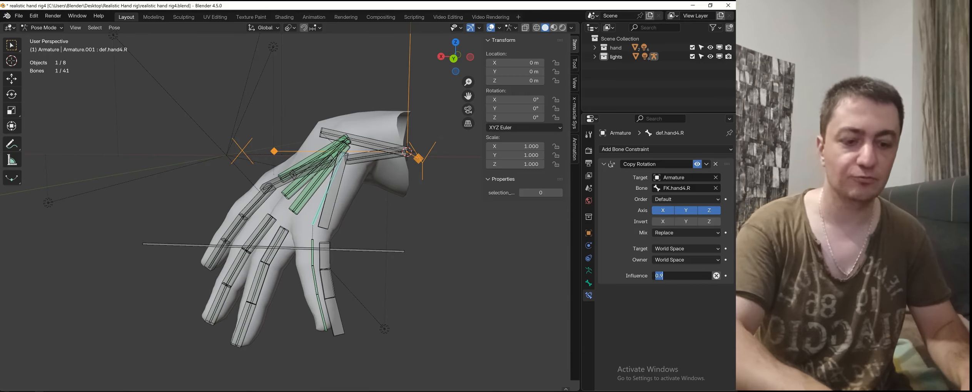
type("0.8")
key("Return")
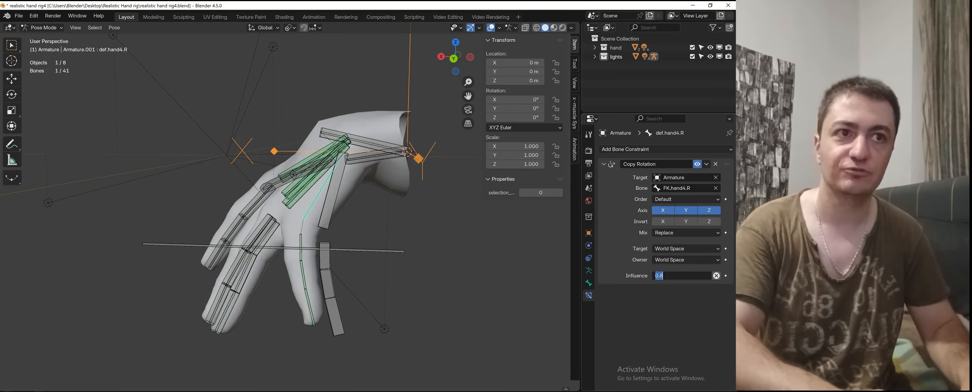
key("ctrl+z")
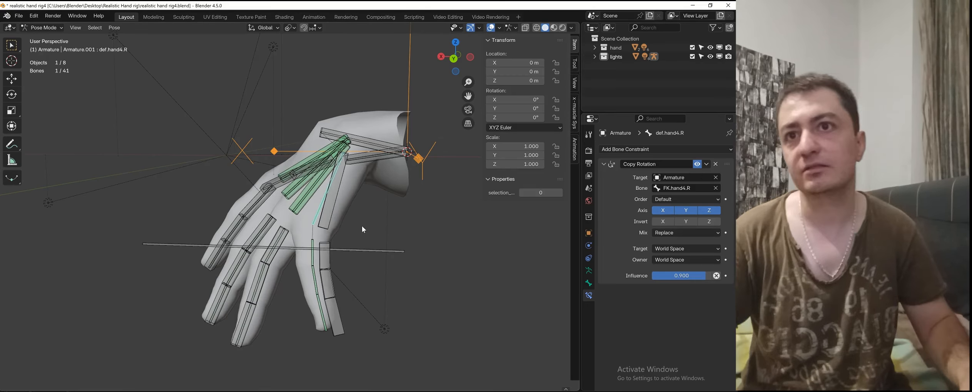
Step: Check the Copy Rotation constraints of def.hand3.R and FK.hand3.R
middle_click_drag(362, 225, 302, 216)
left_click(298, 204)
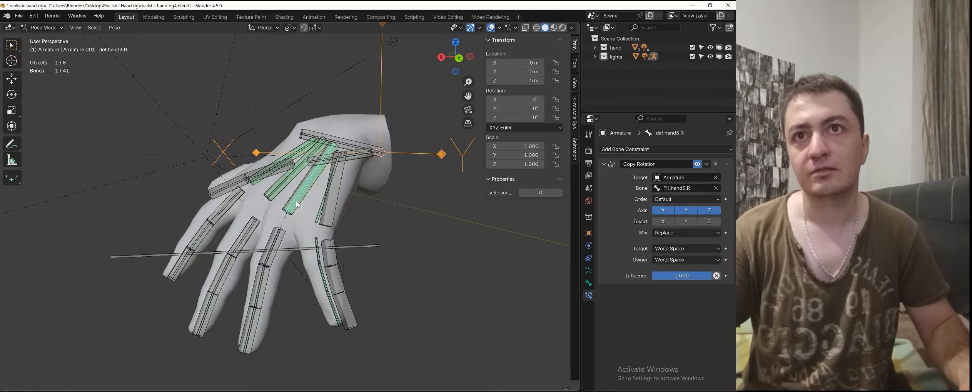
left_click(293, 200)
scroll(347, 220, "down", 2)
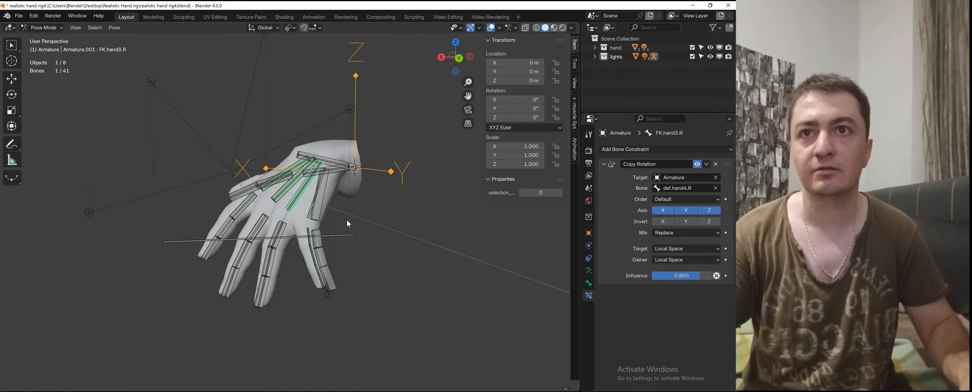
Step: Clear the rotation of every bone to return the hand to its rest pose
key("a")
key("alt+r")
left_click(347, 221)
Step: Hide the viewport overlays and rotate FK.hand4.R about 48° around the global Y axis
middle_click_drag(361, 222, 317, 238)
left_click(308, 218)
left_click(490, 27)
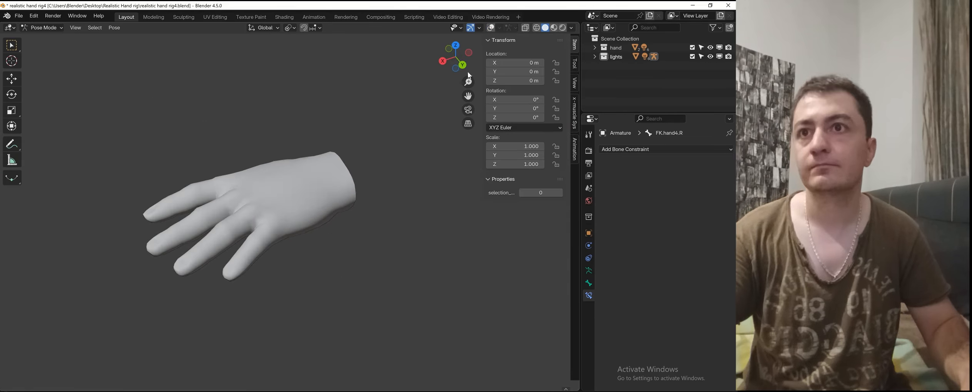
key("r")
key("y")
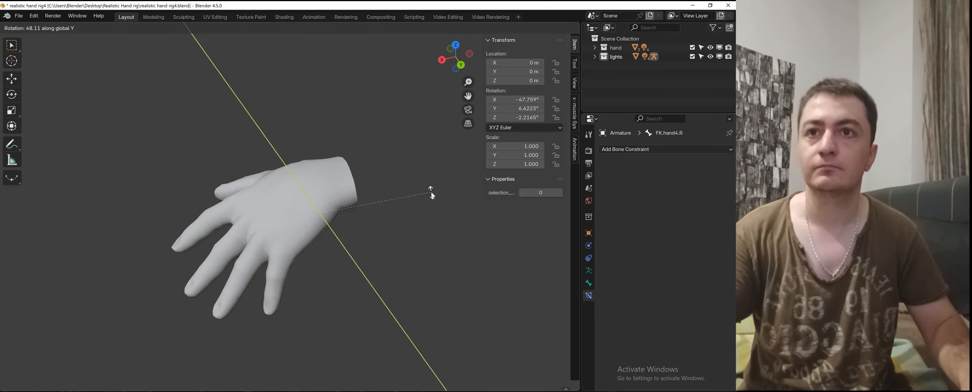
left_click(431, 191)
Step: Swing FK.hand4.R about -76° around the global Y axis and back by about 64° to check the deformation
middle_click_drag(431, 192, 397, 278)
key("r")
key("y")
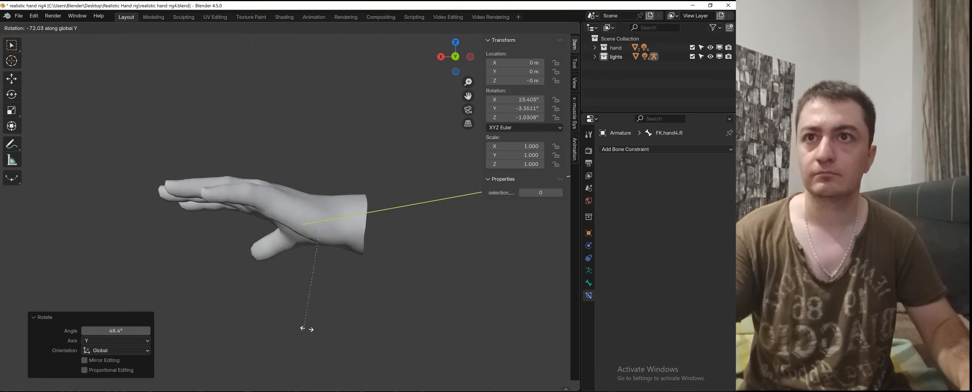
left_click(302, 304)
middle_click_drag(243, 264, 429, 280)
key("r")
key("y")
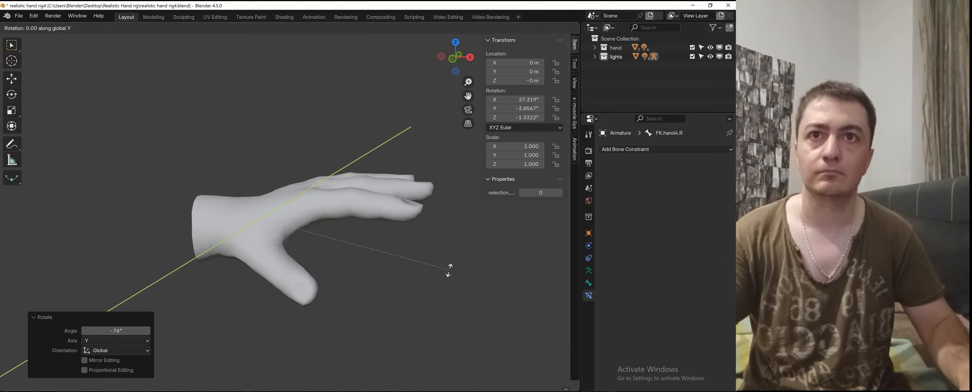
left_click(284, 364)
middle_click_drag(284, 365, 348, 271)
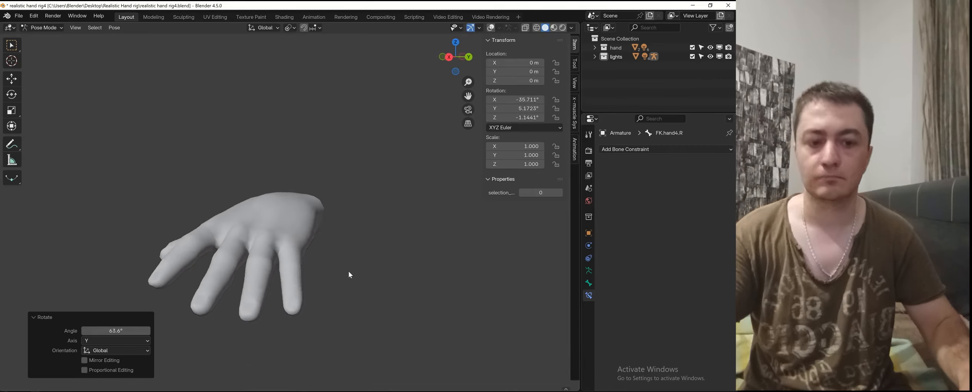
Step: Reset FK.hand4.R's rotation and rotate it about 59° around the global Y axis, checking the palm from the side
key("KP_3")
key("alt+r")
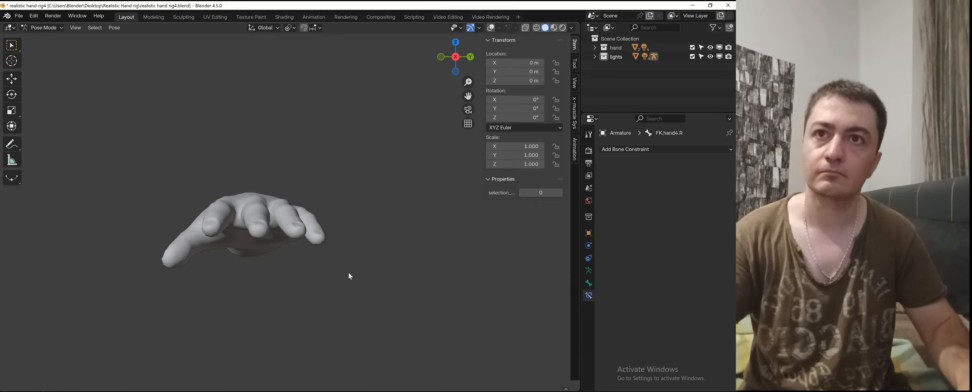
key("r")
key("y")
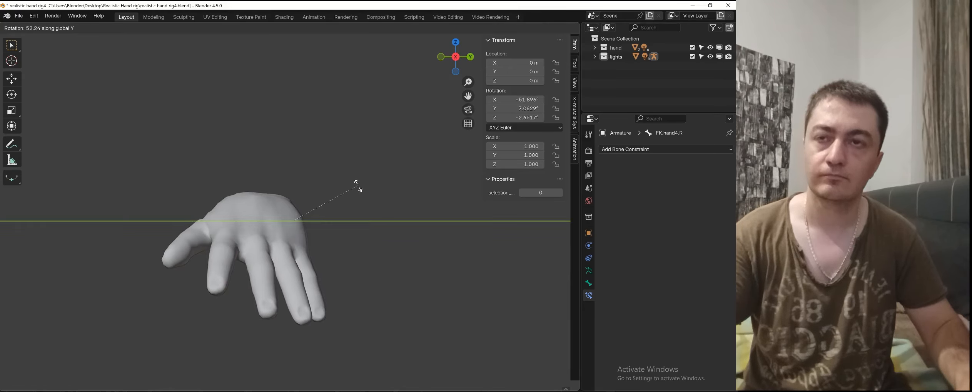
left_click(384, 224)
middle_click_drag(384, 223, 278, 239)
key("r")
key("y")
key("Escape")
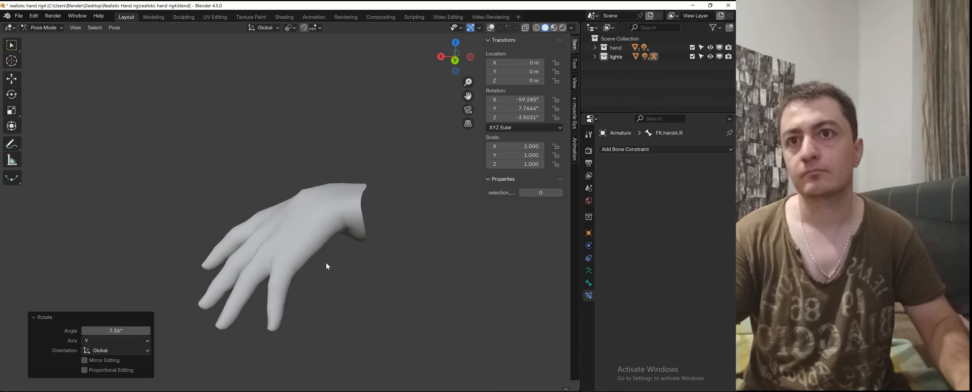
Step: Reset FK.hand4.R's rotation and rotate it about -57.3° around its local X axis
middle_click_drag(326, 263, 354, 246)
key("alt+r")
key("r")
key("x")
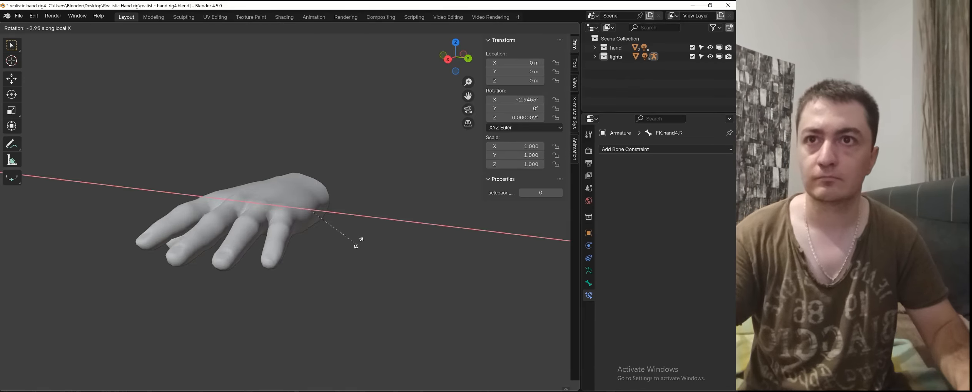
left_click(370, 191)
middle_click_drag(371, 191, 323, 218)
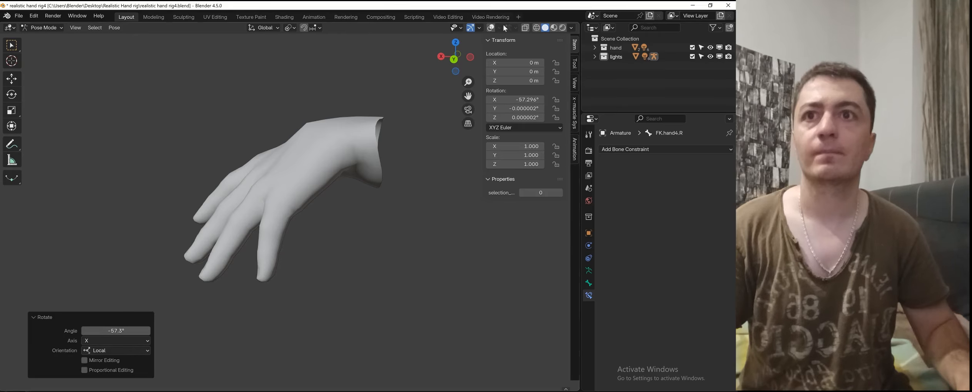
Step: Restore the viewport overlays and set the influence of def.hand4.R's Copy Rotation constraint to 0.8
left_click(490, 27)
left_click(292, 197)
middle_click_drag(292, 196, 459, 209)
left_click(682, 276)
type("0.8")
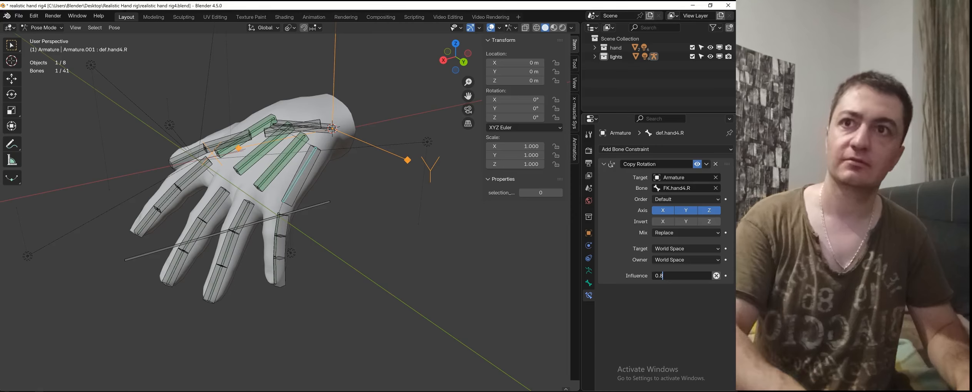
key("Return")
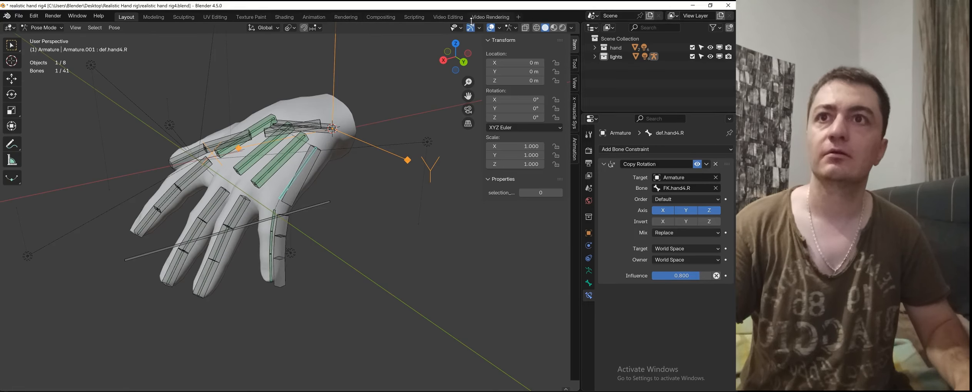
Step: Set the influence of FK.hand3.R's Copy Rotation constraint to 0.9
left_click(272, 161)
left_click_drag(680, 275, 703, 276)
key("ctrl+z")
middle_click_drag(222, 211, 344, 222)
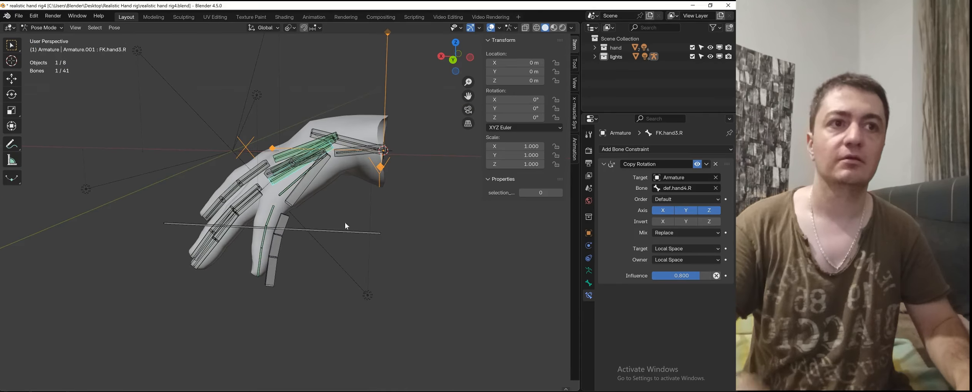
double_click(680, 275)
type("0.9")
key("Return")
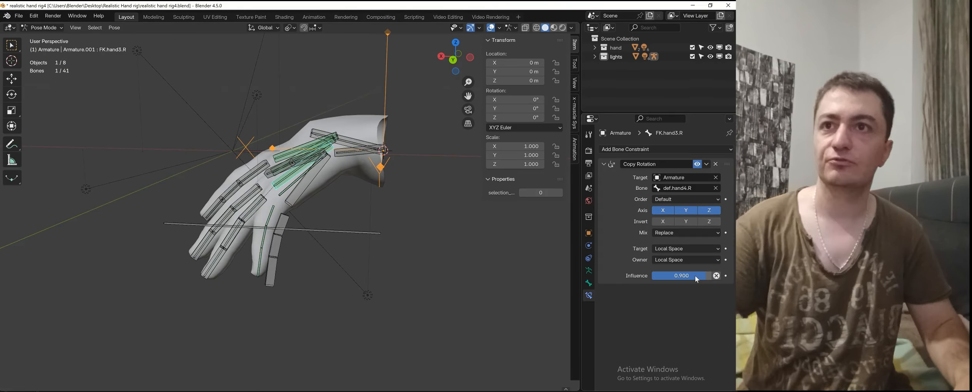
Step: Clear the rotation of all pose bones and check the bare hand mesh with the viewport overlays hidden
left_click(490, 27)
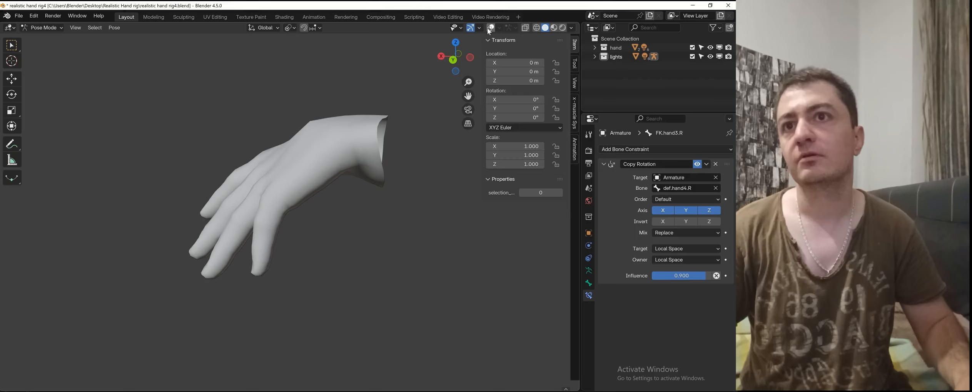
left_click(302, 184)
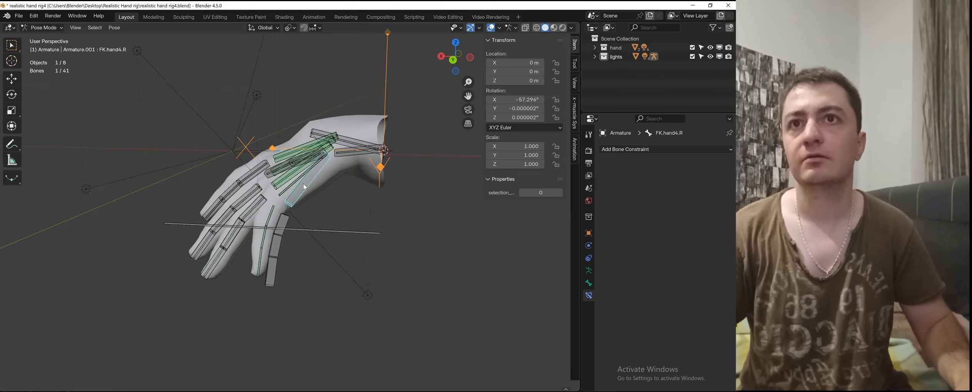
key("a")
key("alt+r")
left_click(337, 175)
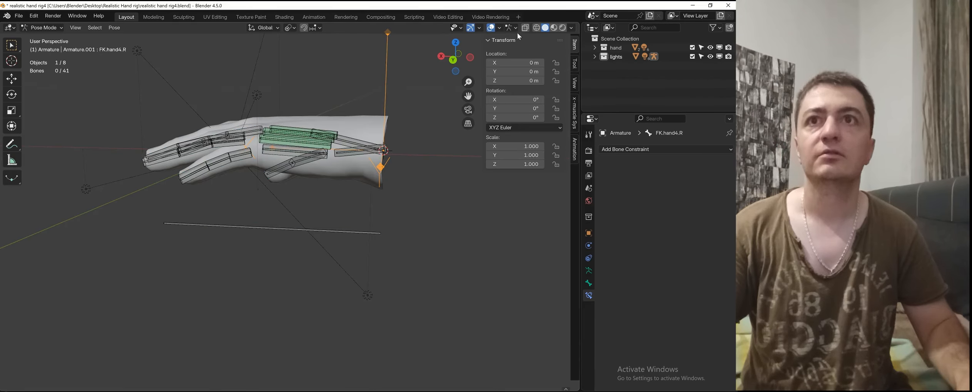
left_click(490, 27)
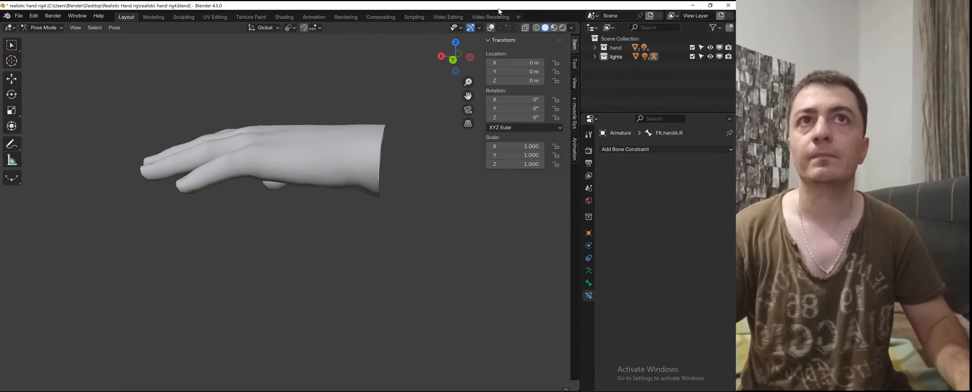
left_click(491, 27)
Step: Select FK.hand4.R and rotate it about -66.9° around its local X axis with the viewport overlays hidden
left_click(295, 168)
middle_click_drag(295, 168, 346, 196)
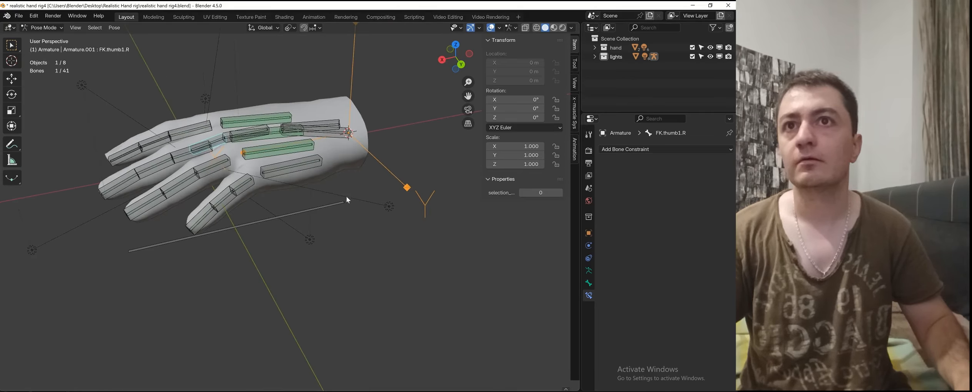
left_click(296, 170)
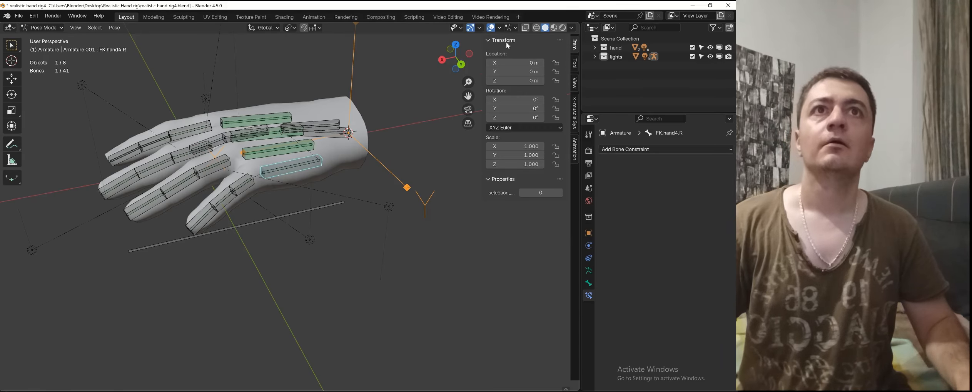
left_click(491, 29)
middle_click_drag(379, 234, 364, 221)
key("r")
key("x")
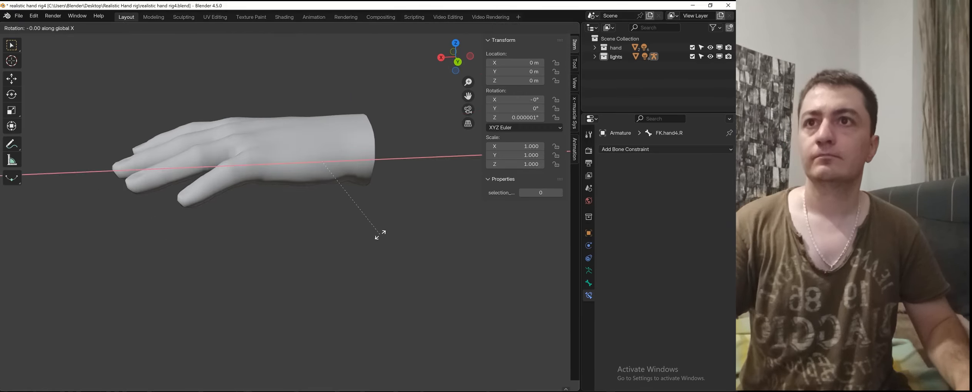
key("x")
left_click(426, 134)
Step: Rotate FK.hand4.R about -45.5° around the global Y axis, checking the palm from an axis-aligned view
middle_click_drag(295, 284, 121, 286)
key("r")
key("x")
right_click(383, 244)
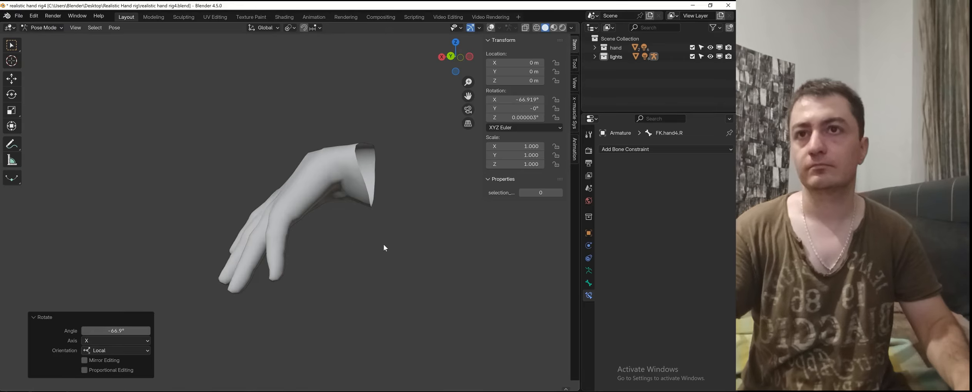
key("r")
key("y")
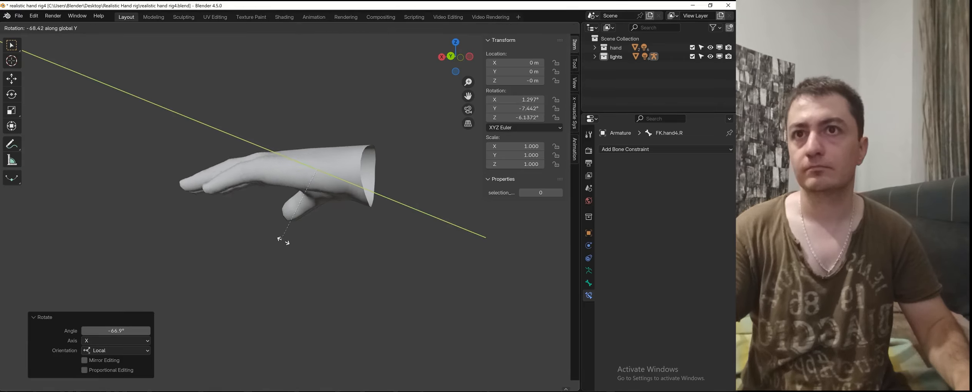
left_click(312, 254)
key("KP_1")
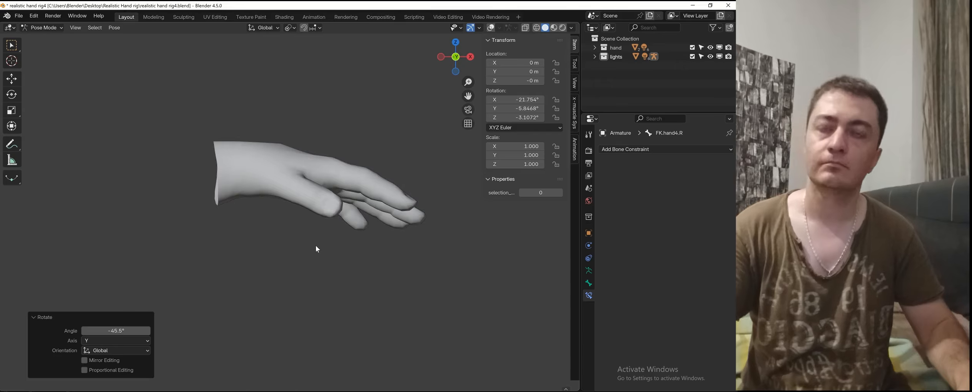
Step: Reset FK.hand4.R's rotation and rotate it about 54.7° around the global Y axis, comparing with its local X rotation
key("r")
key("y")
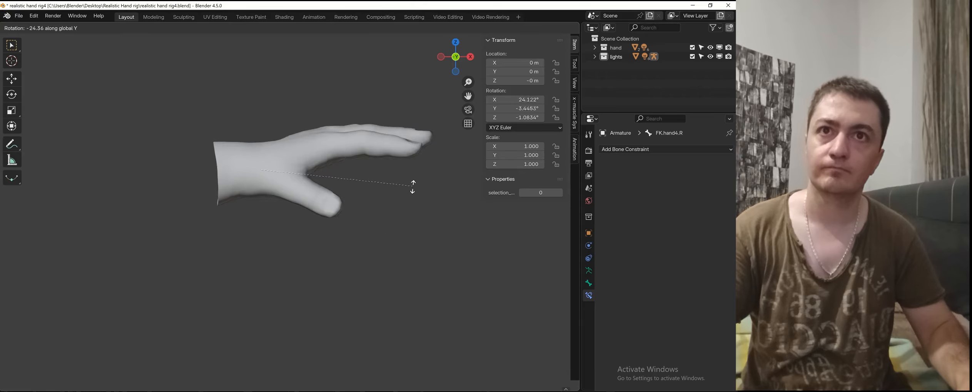
key("KP_3")
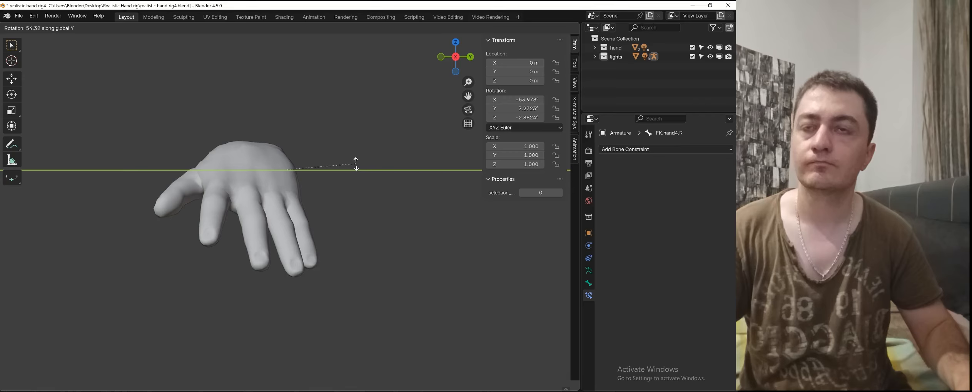
right_click(364, 156)
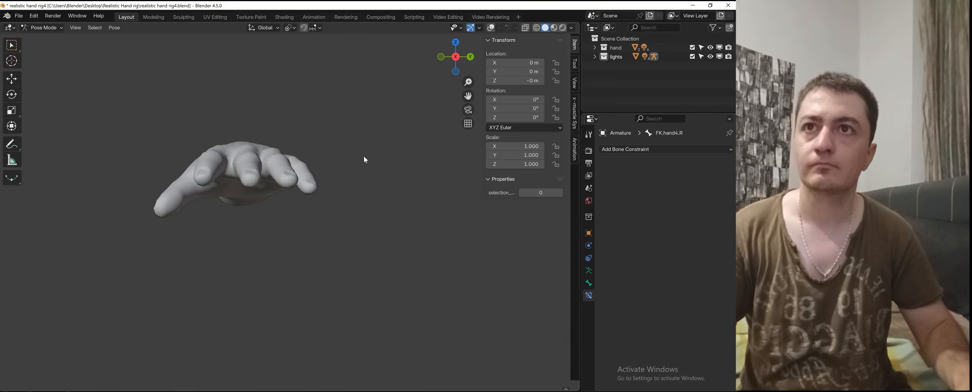
key("x")
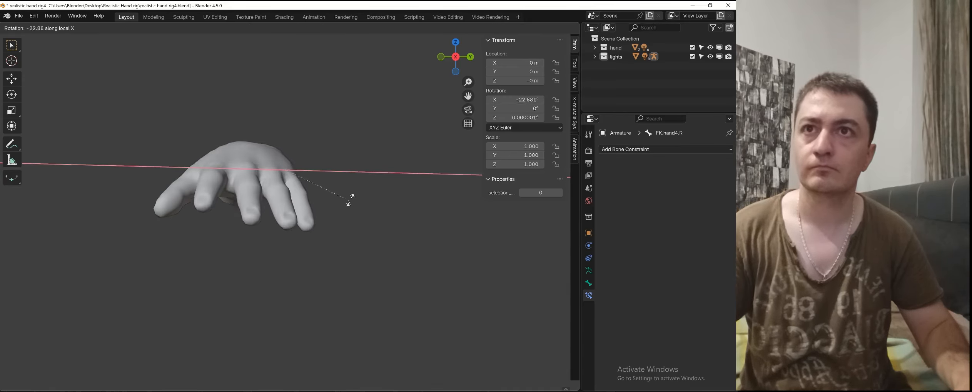
key("y")
left_click(369, 113)
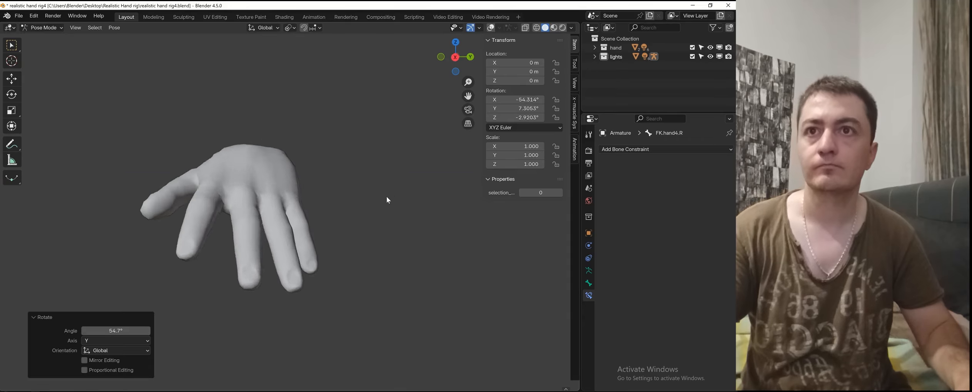
Step: Rotate FK.hand4.R about a further 10.1° around the global Y axis and restore the viewport overlays
middle_click_drag(388, 200, 292, 179)
key("r")
key("y")
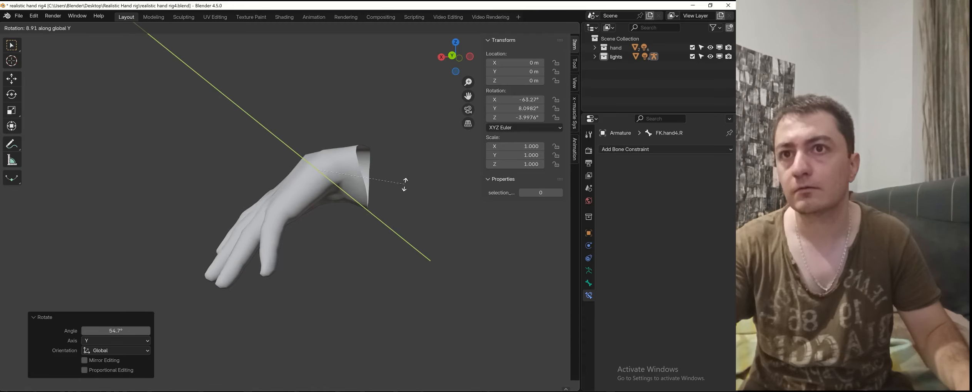
left_click(331, 217)
middle_click_drag(331, 218, 431, 250)
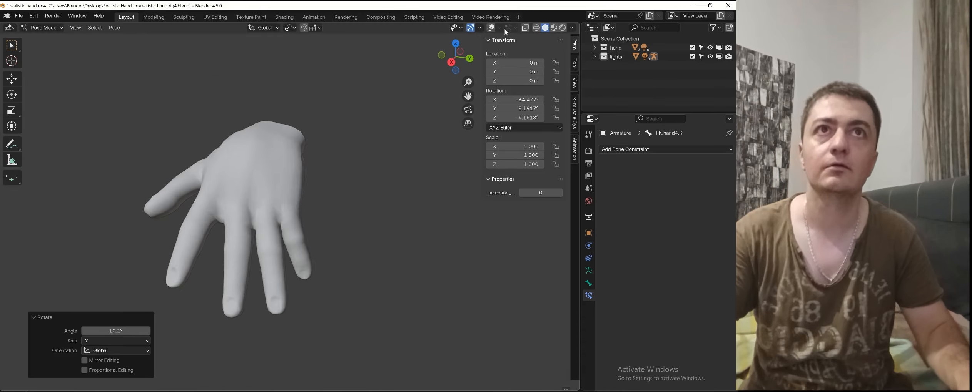
left_click(493, 27)
middle_click_drag(376, 279, 292, 240)
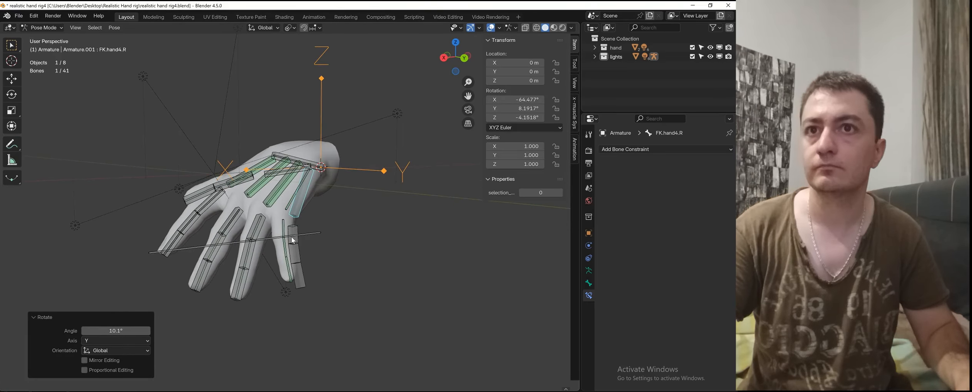
Step: Try rotating the finger controls FK.finger6.R and FK.finger3.R in the bent palm pose
left_click(293, 240)
key("r")
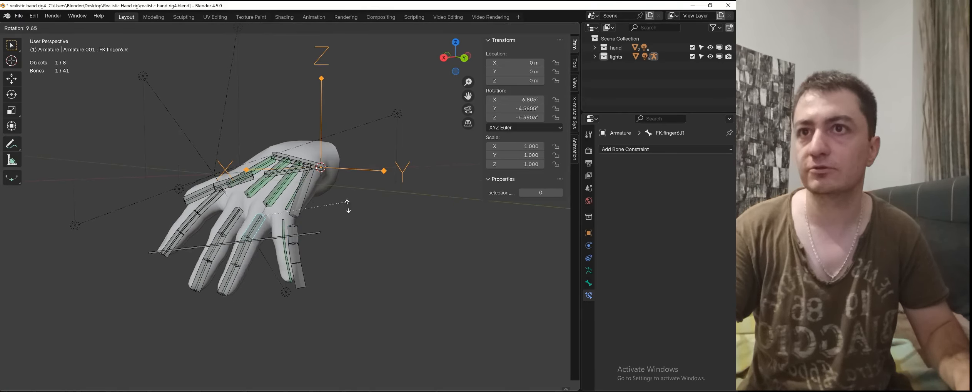
key("Escape")
key("r")
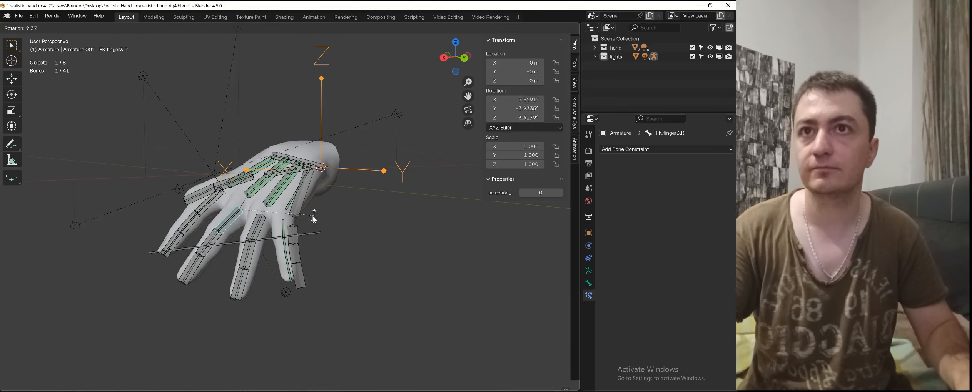
right_click(314, 216)
middle_click_drag(356, 225, 331, 242)
Step: Try adjusting the influence of def.hand4.R's Copy Rotation constraint
left_click(299, 189)
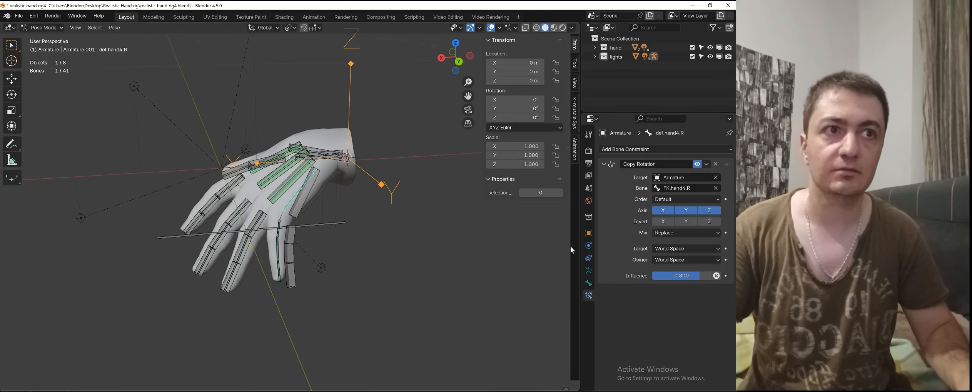
mouse_move(694, 280)
left_mouse_down()
mouse_move(710, 279)
mouse_move(686, 279)
left_mouse_up()
right_click(687, 280)
middle_click_drag(309, 231, 286, 209)
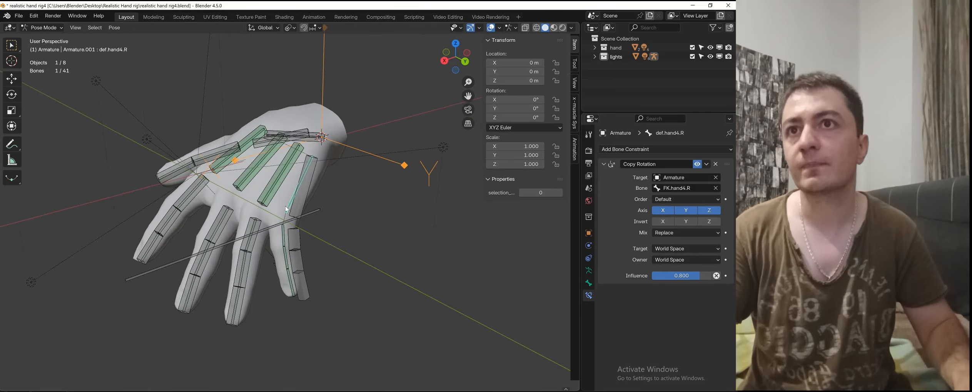
Step: Try influences of 0.7 and 0.5 on FK.hand2.R's Copy Rotation constraint and hide the viewport overlays
left_click(242, 178)
middle_click_drag(242, 177, 384, 246)
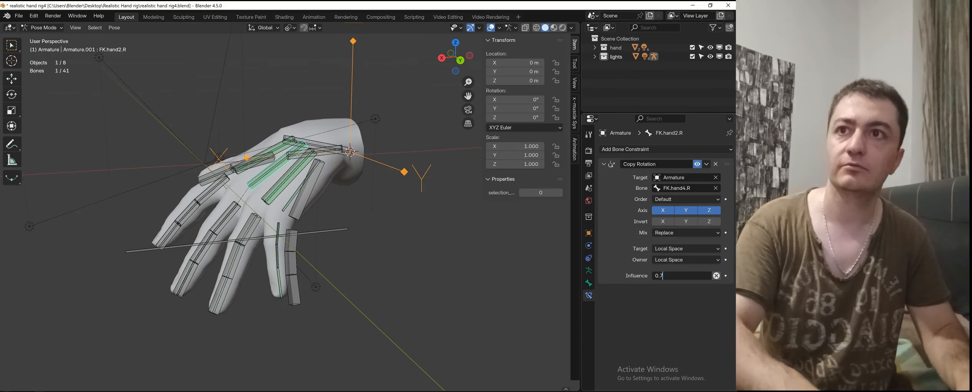
type("0.7")
key("Return")
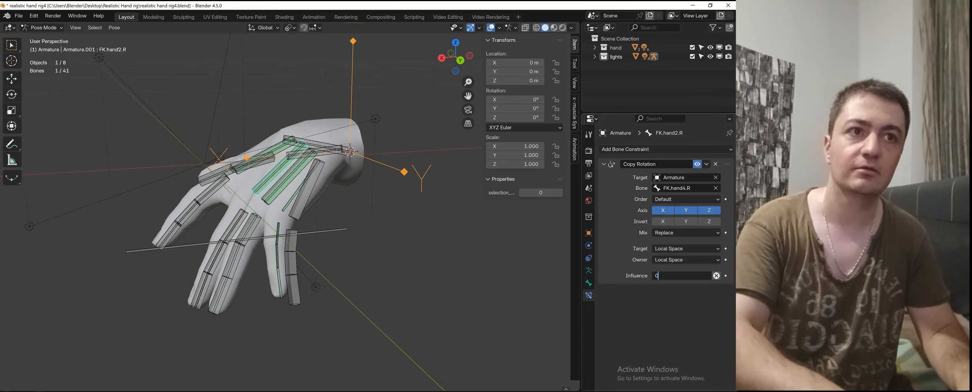
key("Return")
middle_click_drag(247, 201, 267, 187)
left_click(490, 28)
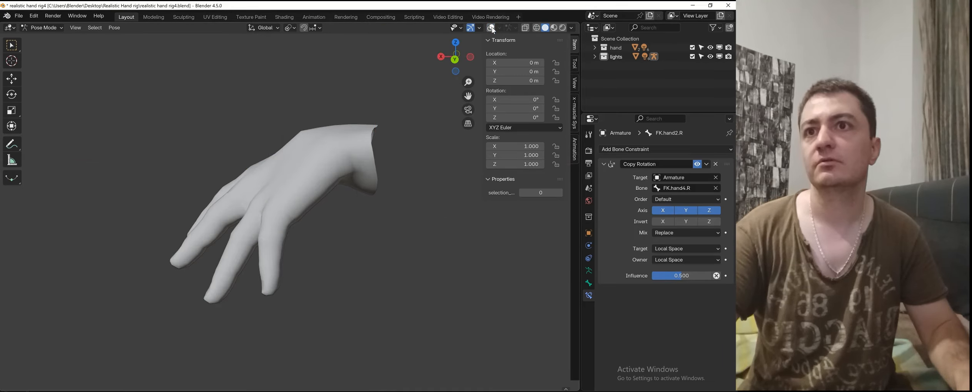
Step: Try an influence of 0.6 on FK.hand2.R's Copy Rotation constraint, and settle on 0.55
left_click(681, 276)
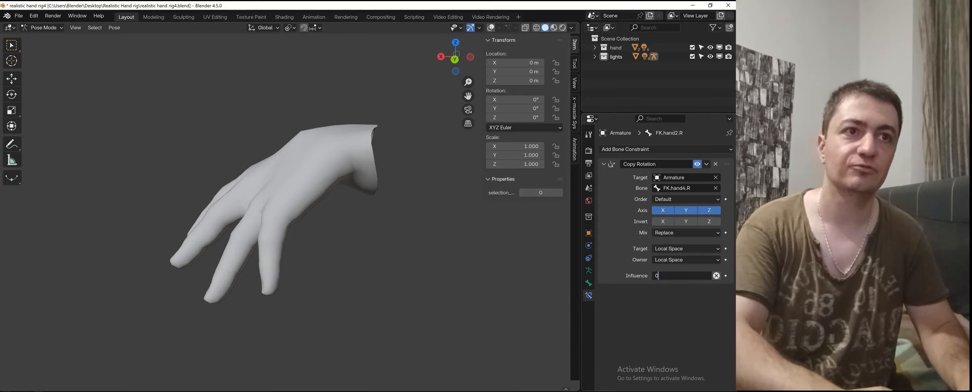
type("0.6")
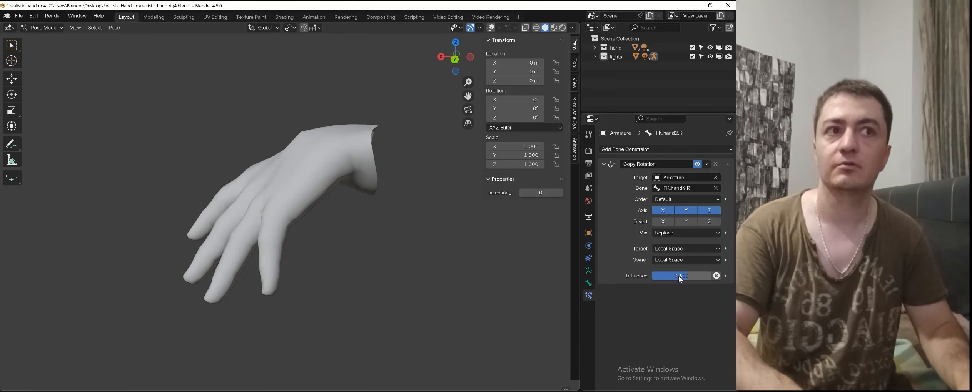
key("BackSpace")
key("BackSpace")
type(".5")
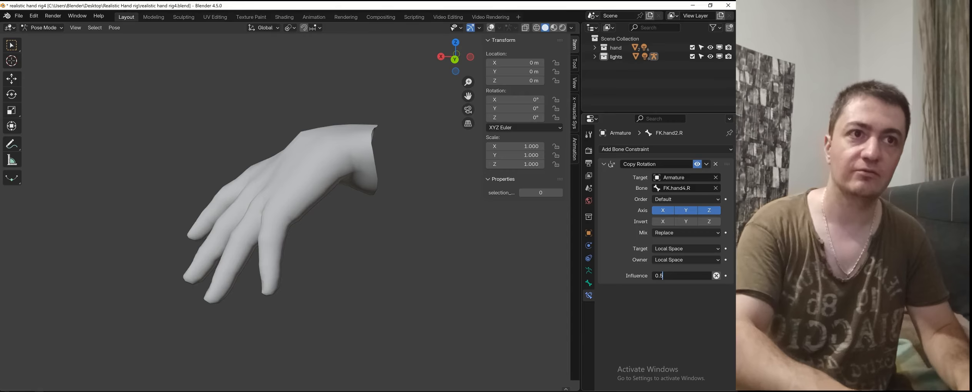
type("5")
key("Return")
middle_click_drag(289, 204, 312, 194)
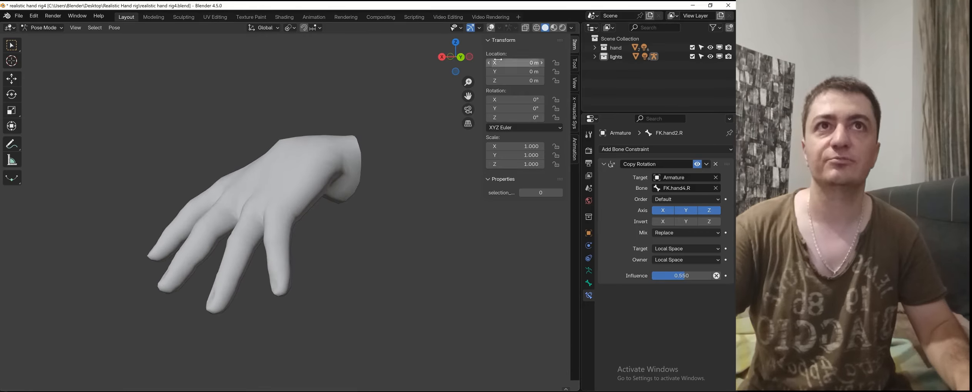
Step: Restore the viewport overlays, clear the rotation of all pose bones and deselect them
left_click(491, 28)
key("a")
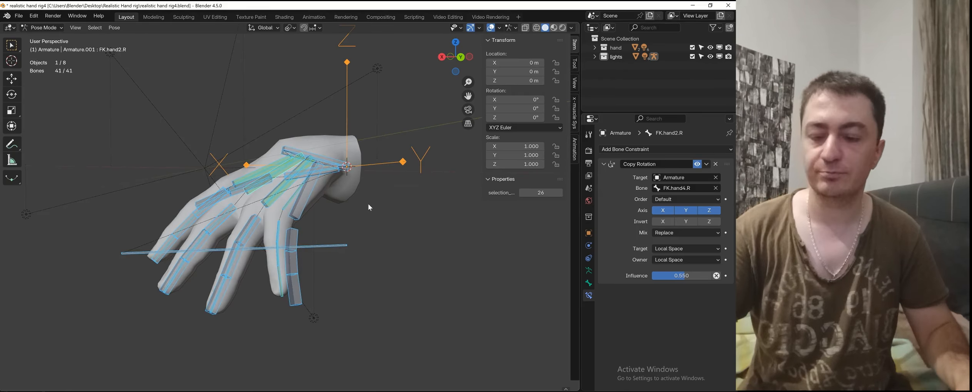
key("alt+r")
key("alt+a")
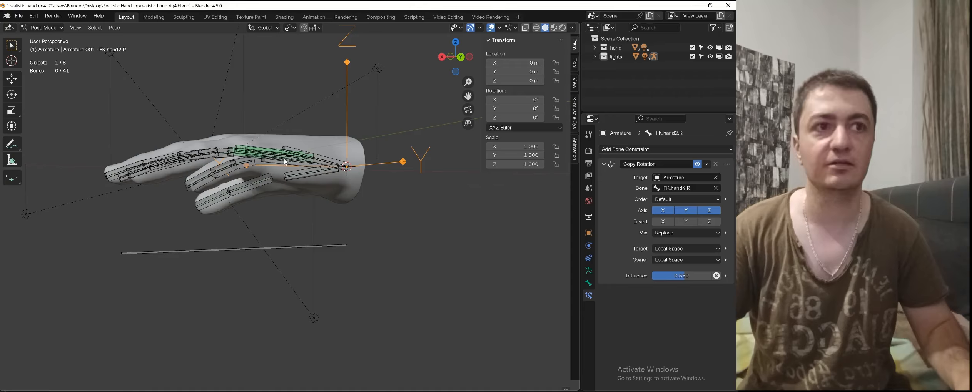
Step: Examine the control bones on the rest-pose hand from several sides, including the thumb-side palm control FK.hand5.R
middle_click_drag(283, 159, 283, 181, "shift")
middle_click_drag(256, 203, 190, 199)
left_click(183, 201)
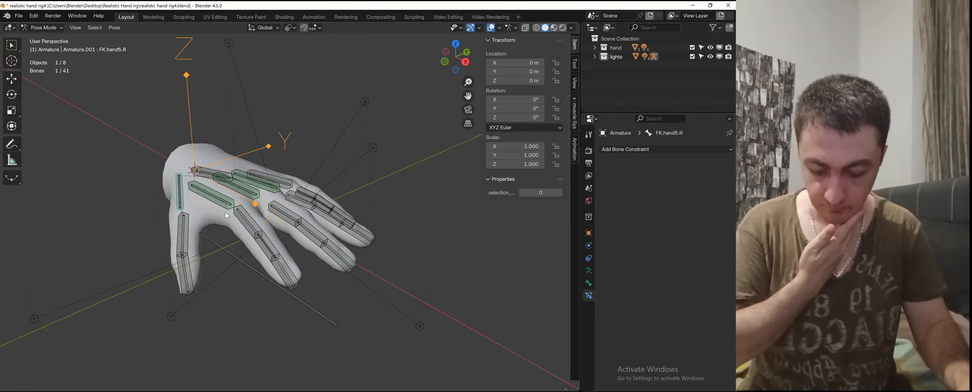
middle_click_drag(227, 215, 339, 236)
left_click(311, 252)
scroll(311, 252, "up", 1)
scroll(312, 254, "down", 2)
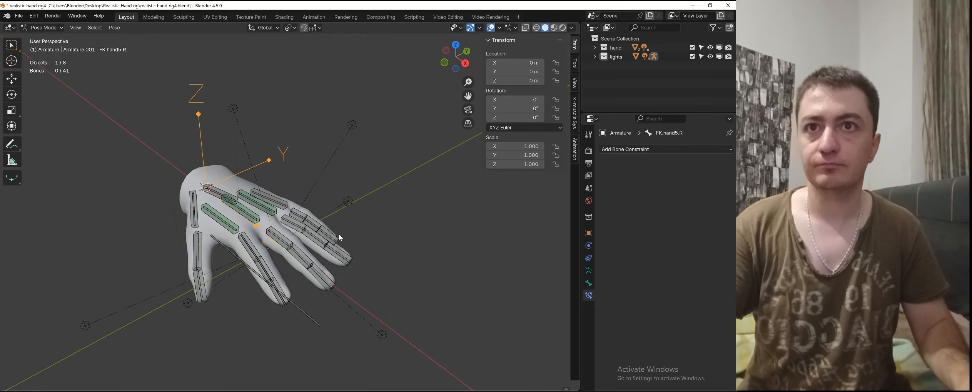
Step: Try rotating the finger control FK.finger3.R, and view the whole hand with nothing selected
key("r")
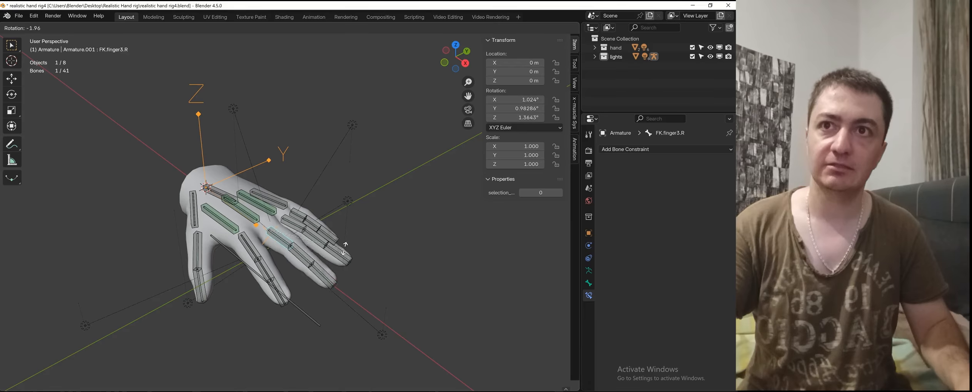
right_click(295, 160)
middle_click_drag(294, 160, 286, 162, "shift")
middle_click_drag(382, 258, 319, 269)
left_click(318, 268)
scroll(278, 291, "down", 2)
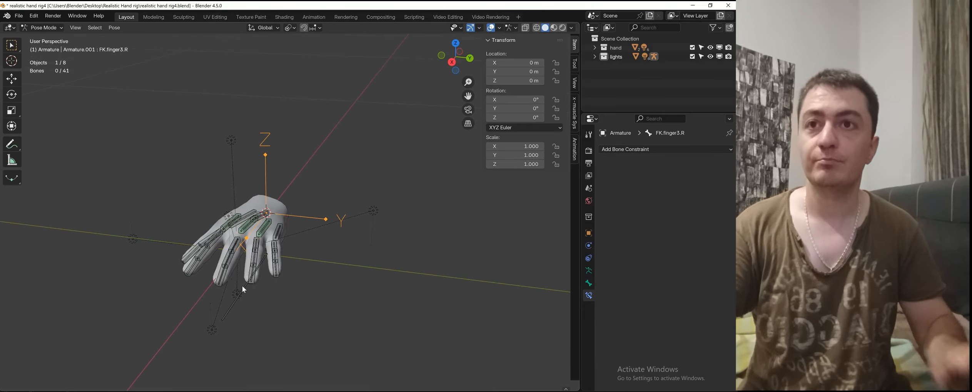